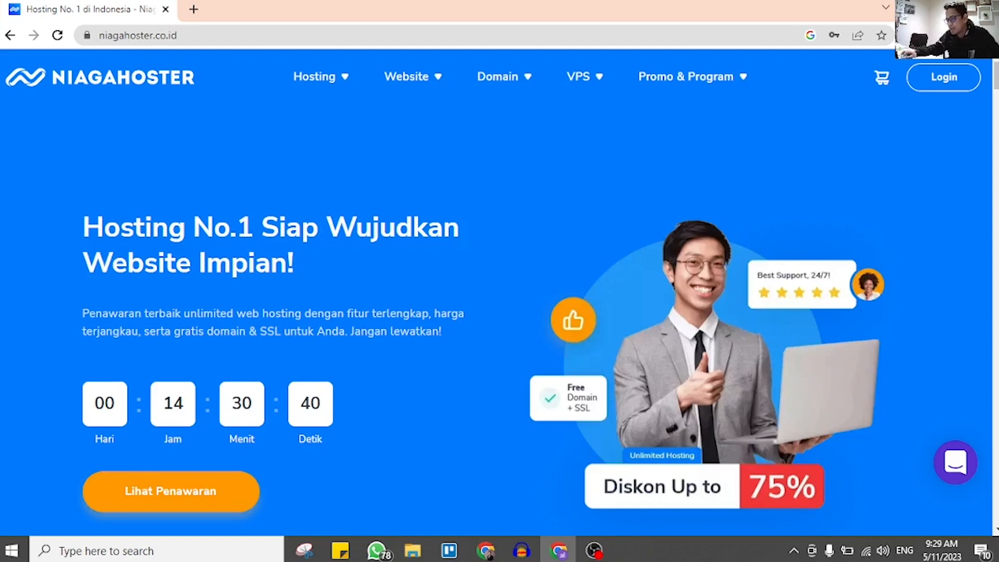
- Look through the hosting homepage and read the "Biaya Hemat, Kualitas Hebat" section, highlighting its heading, Auto-Install WordPress and the free SSL
scroll(496, 293, "down", 10)
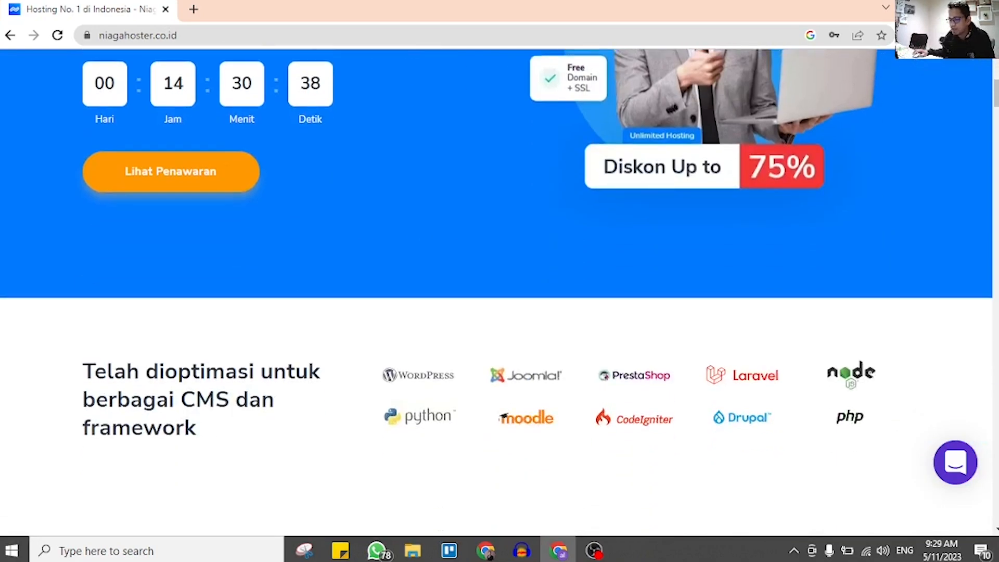
scroll(496, 292, "down", 15)
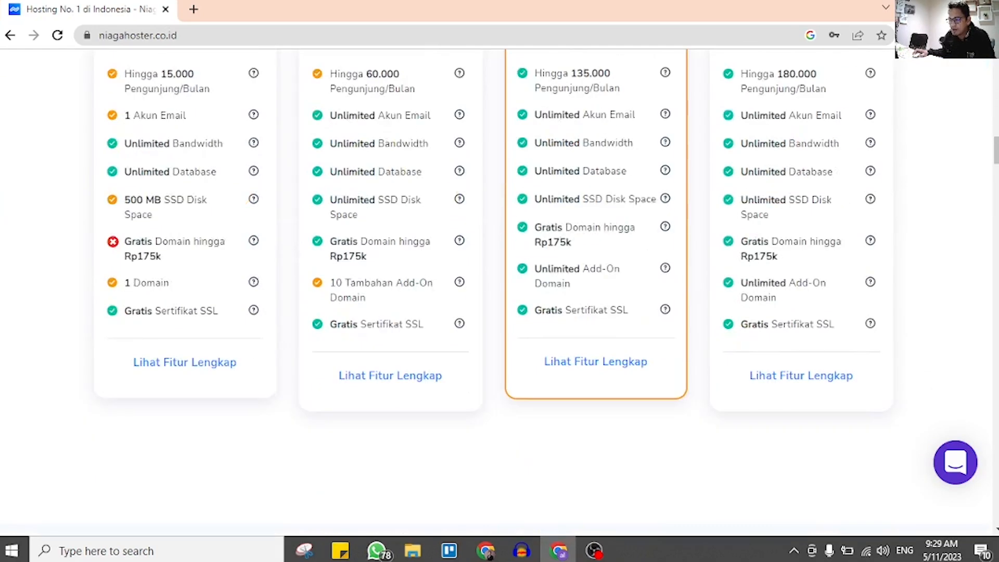
scroll(497, 292, "down", 15)
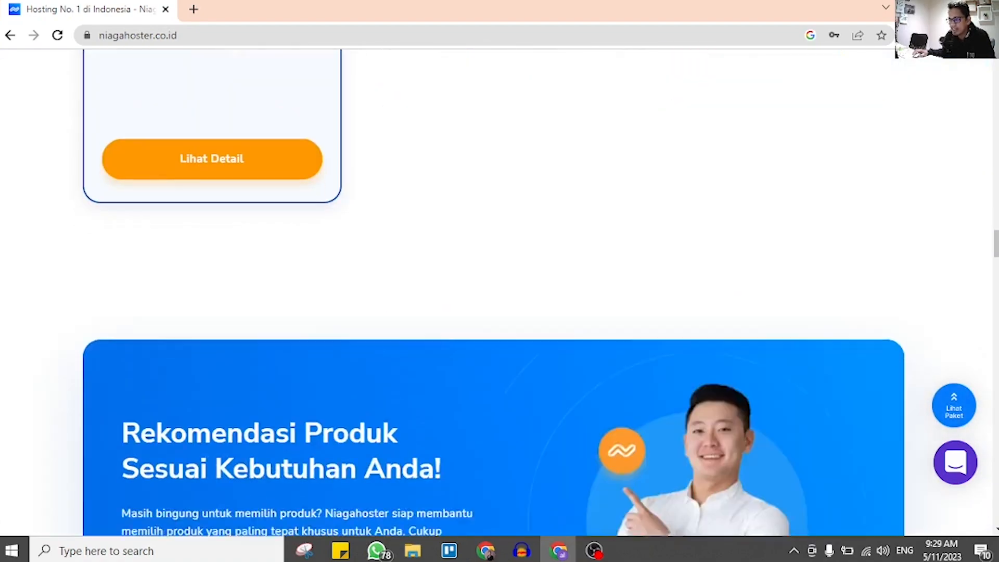
scroll(496, 292, "down", 9)
scroll(497, 292, "up", 6)
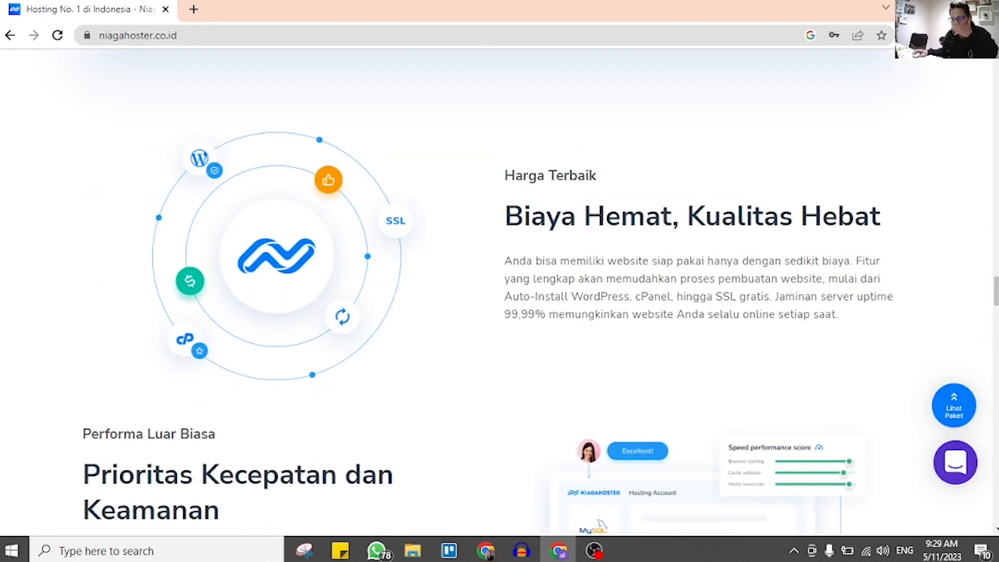
left_click_drag(524, 216, 801, 198)
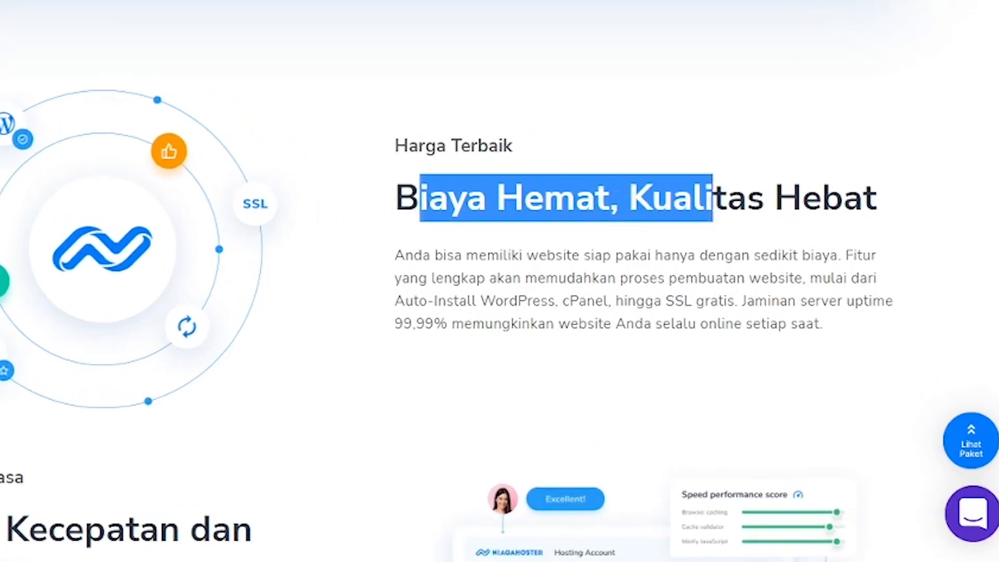
left_click(801, 198)
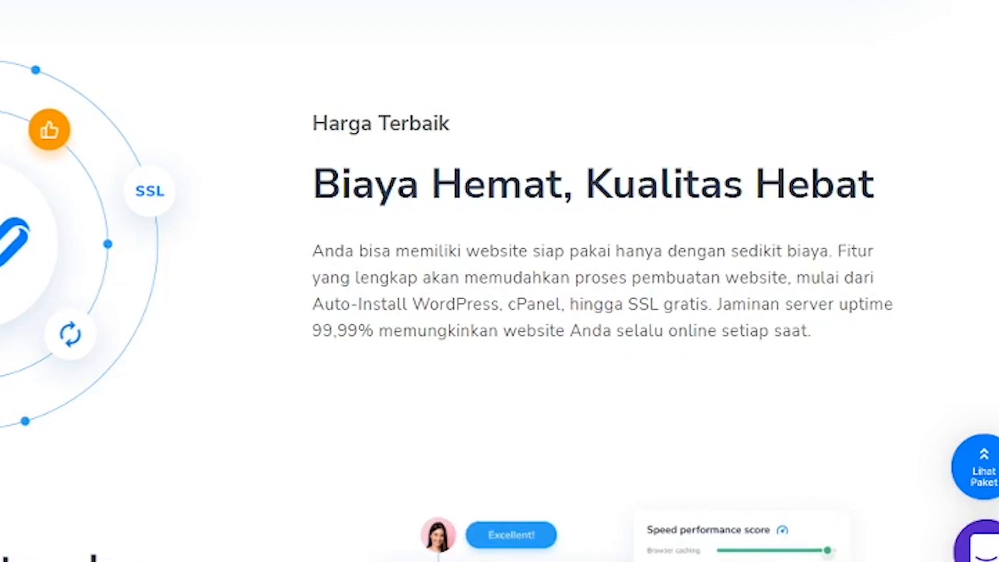
left_click_drag(313, 304, 500, 303)
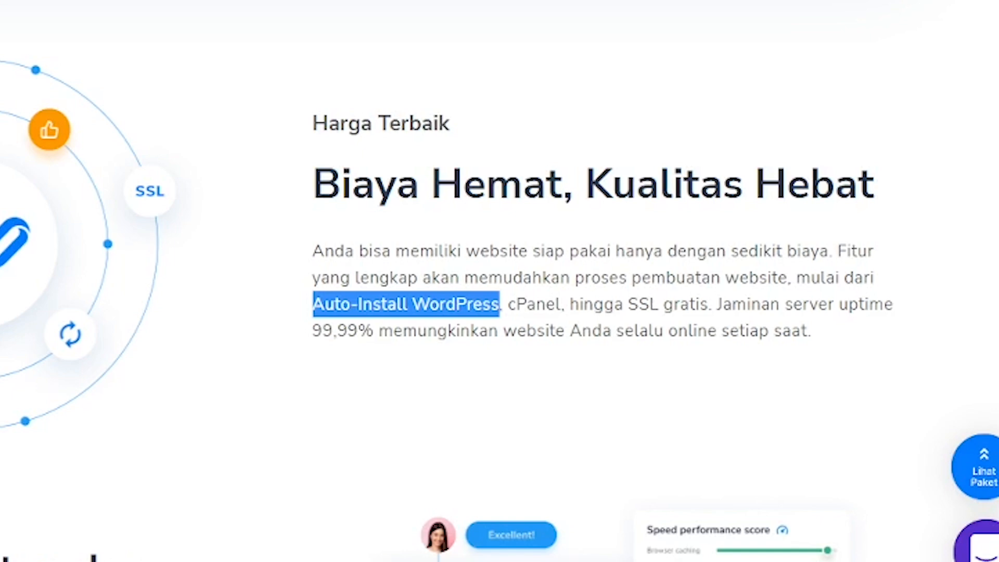
left_click_drag(569, 304, 690, 304)
left_click(690, 305)
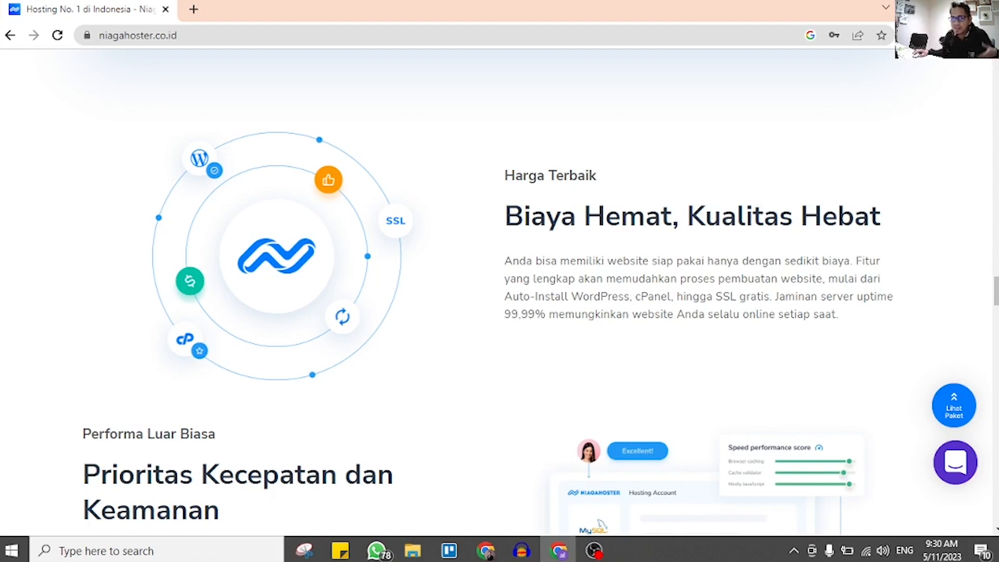
- Read the "Prioritas Kecepatan dan Keamanan" section, highlighting Imunify360 and LiteSpeed Web Server, and continue to the customer support section
scroll(499, 292, "down", 5)
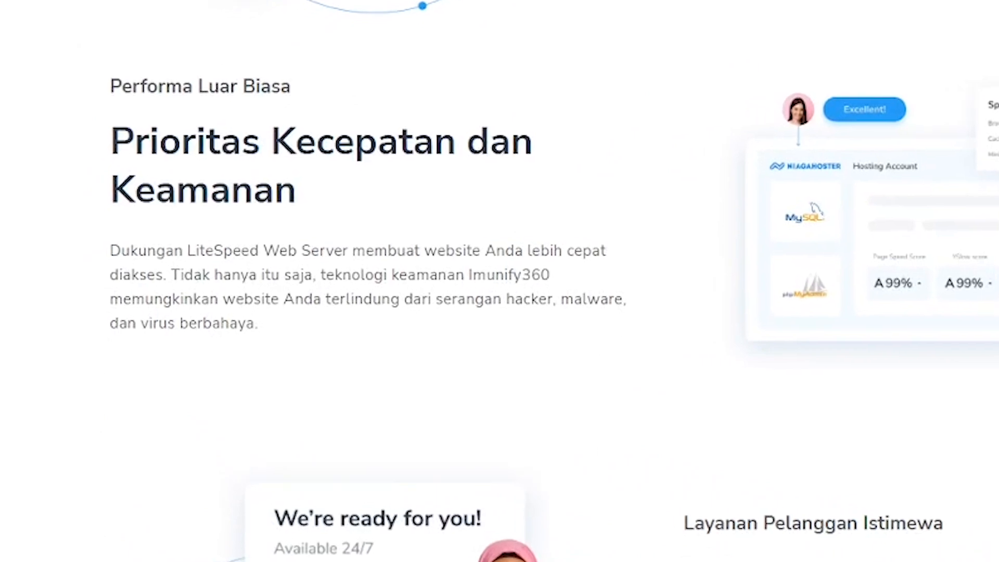
left_click_drag(468, 274, 550, 274)
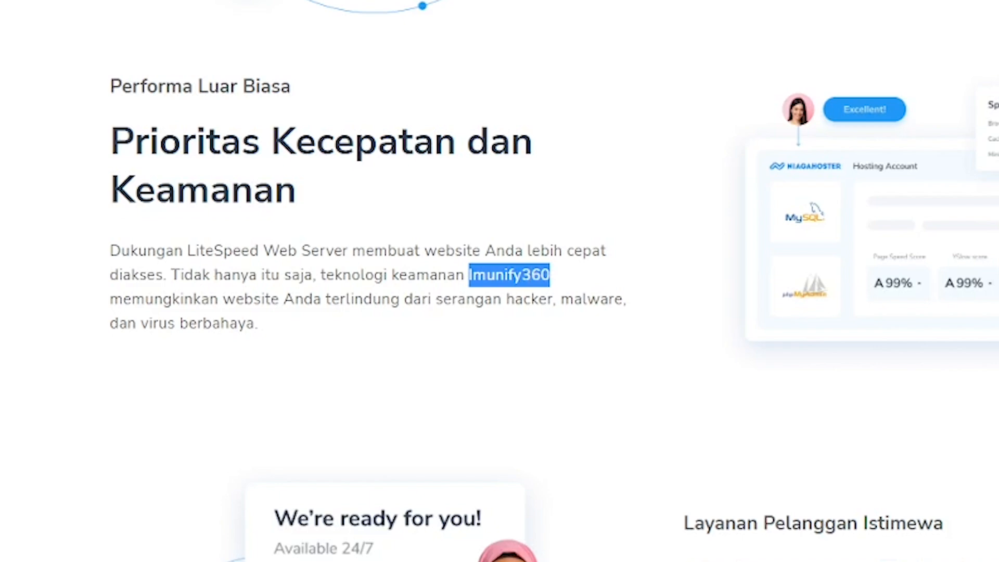
left_click(509, 275)
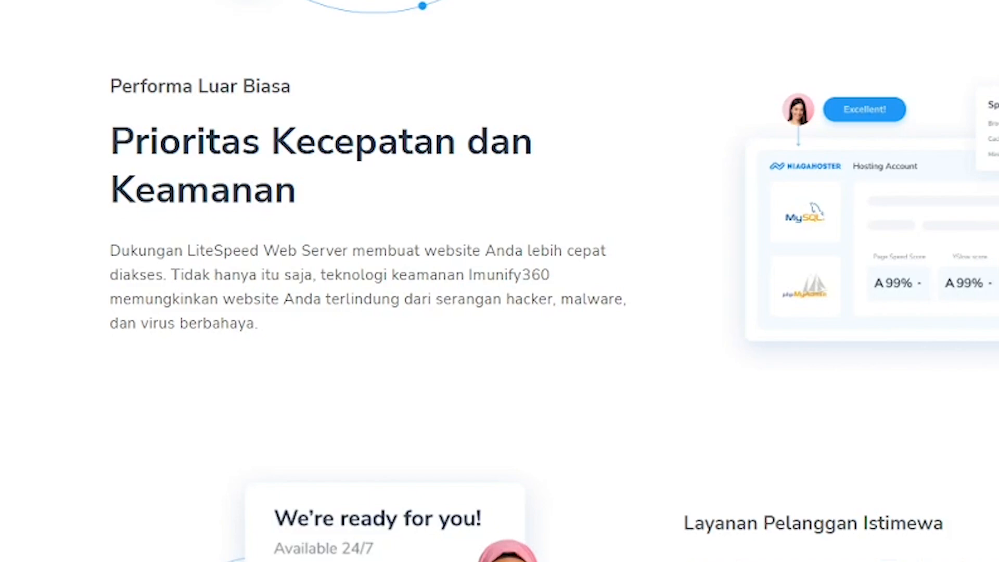
left_click_drag(187, 250, 352, 275)
left_click(351, 275)
left_click_drag(183, 251, 298, 251)
left_click(298, 252)
scroll(499, 280, "down", 5)
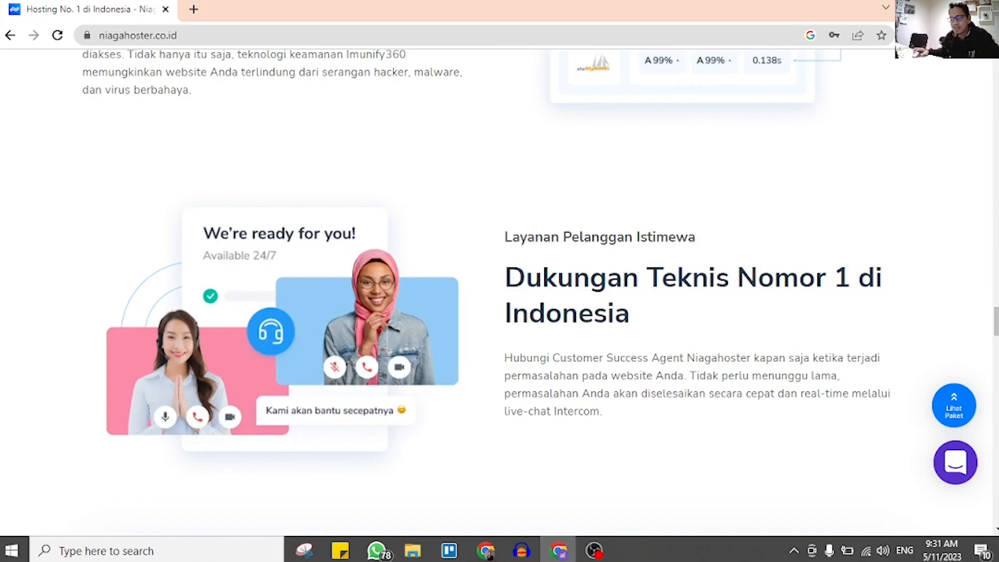
- Open the Unlimited Hosting page and bring up its package price list
scroll(500, 291, "up", 20)
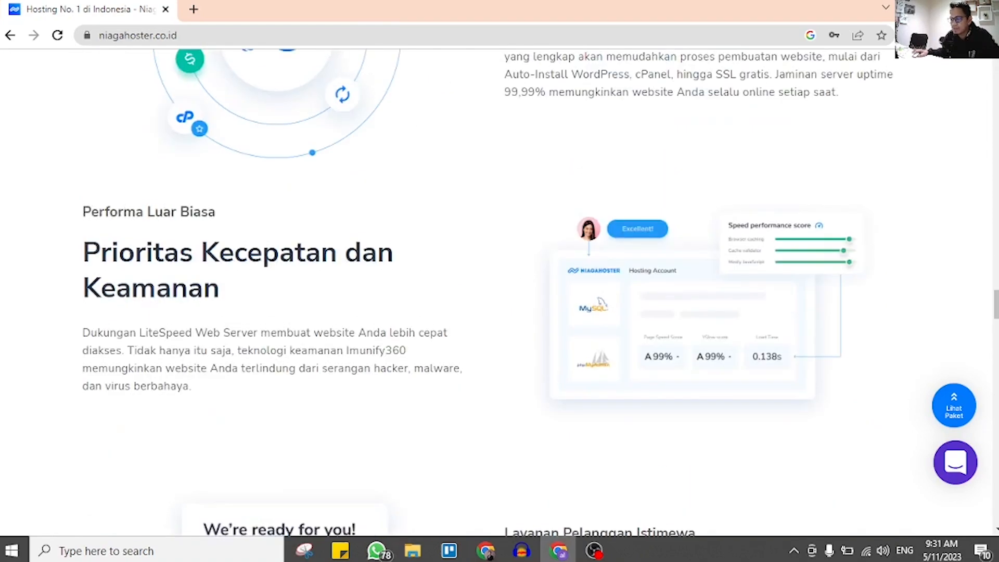
scroll(499, 291, "up", 1)
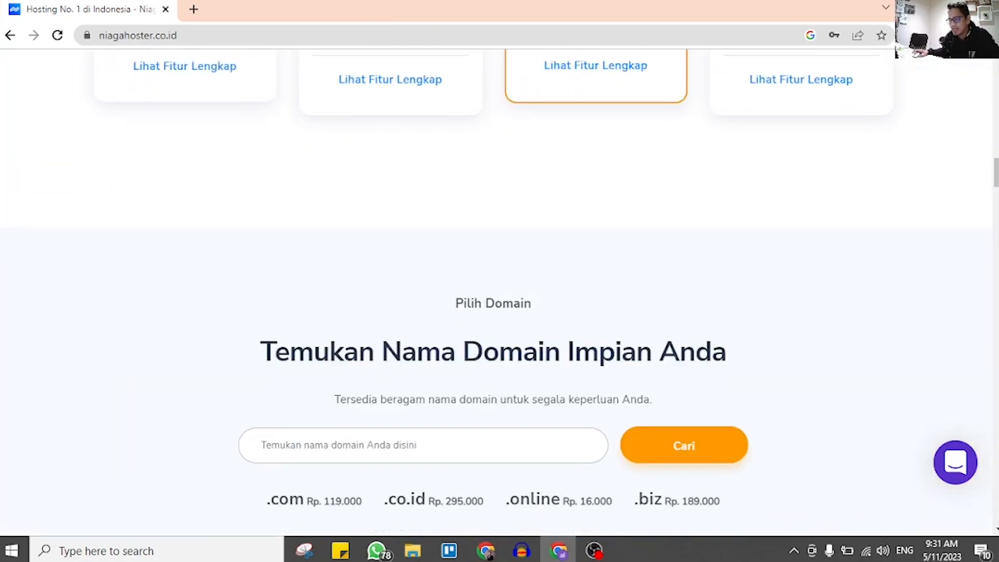
scroll(500, 291, "up", 17)
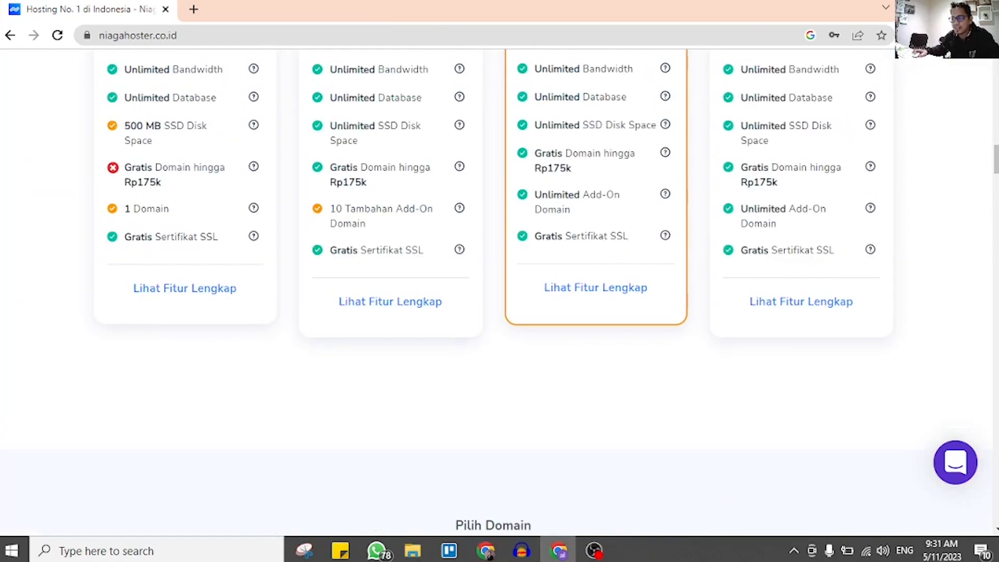
scroll(500, 291, "up", 8)
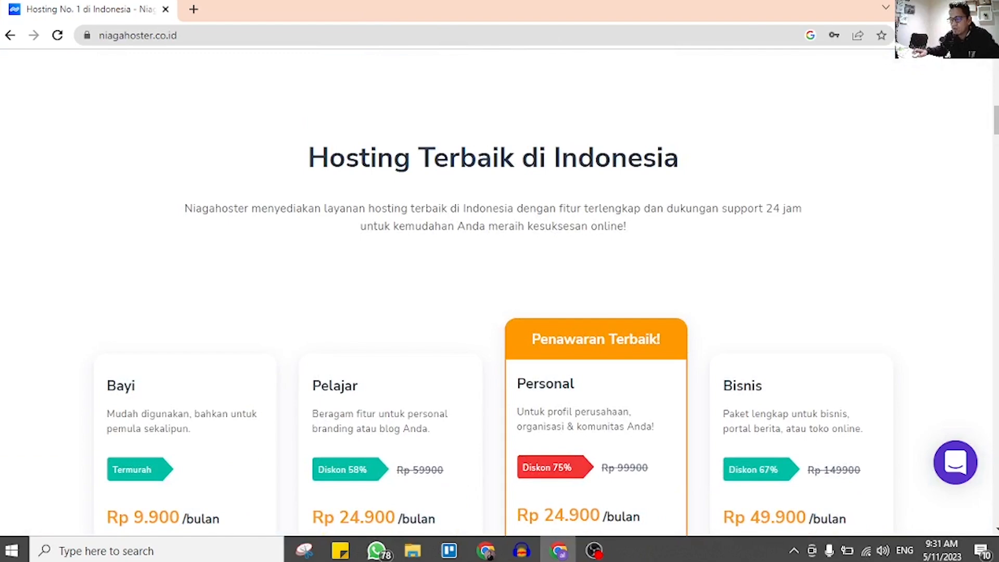
scroll(499, 292, "up", 20)
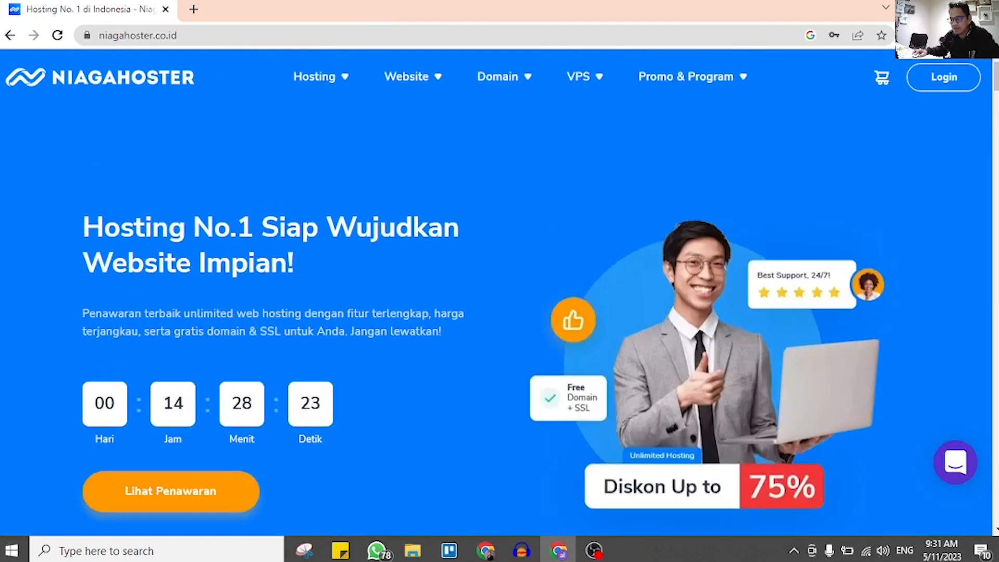
mouse_move(314, 77)
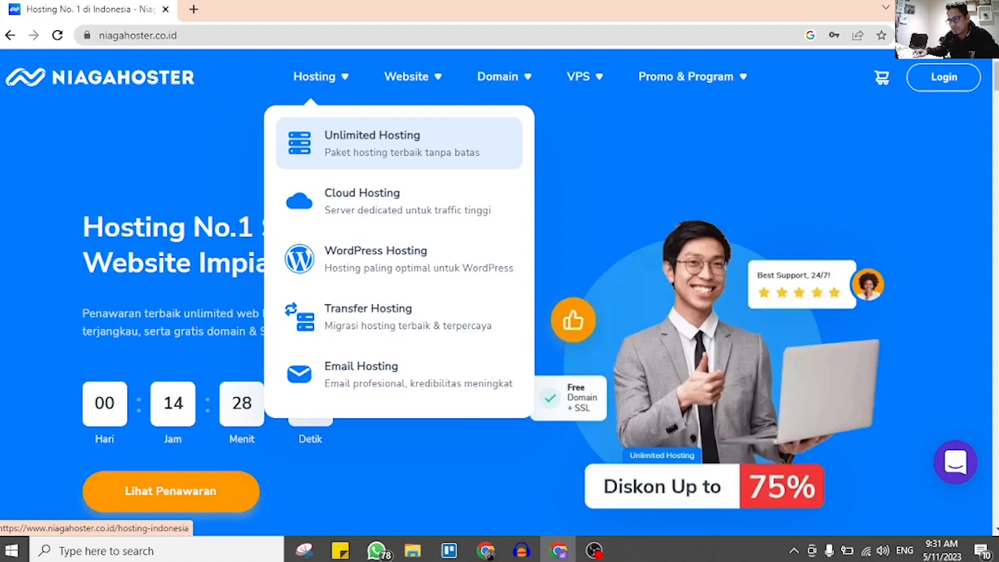
left_click(372, 143)
scroll(372, 143, "down", 8)
scroll(499, 291, "down", 10)
scroll(499, 291, "up", 4)
scroll(595, 266, "down", 3)
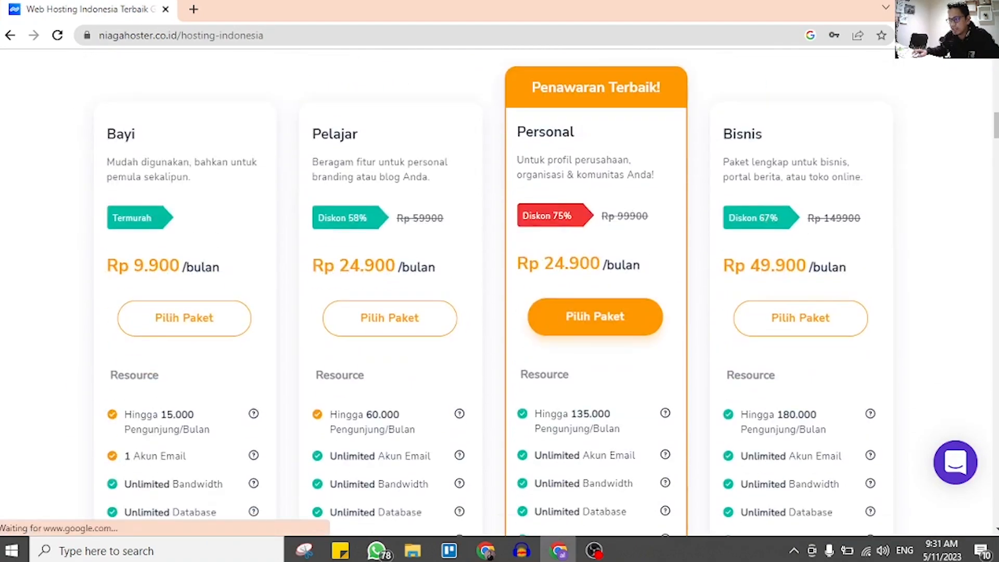
- Compare the Unlimited Hosting packages and choose the Personal package for ordering
left_click_drag(590, 265, 598, 265)
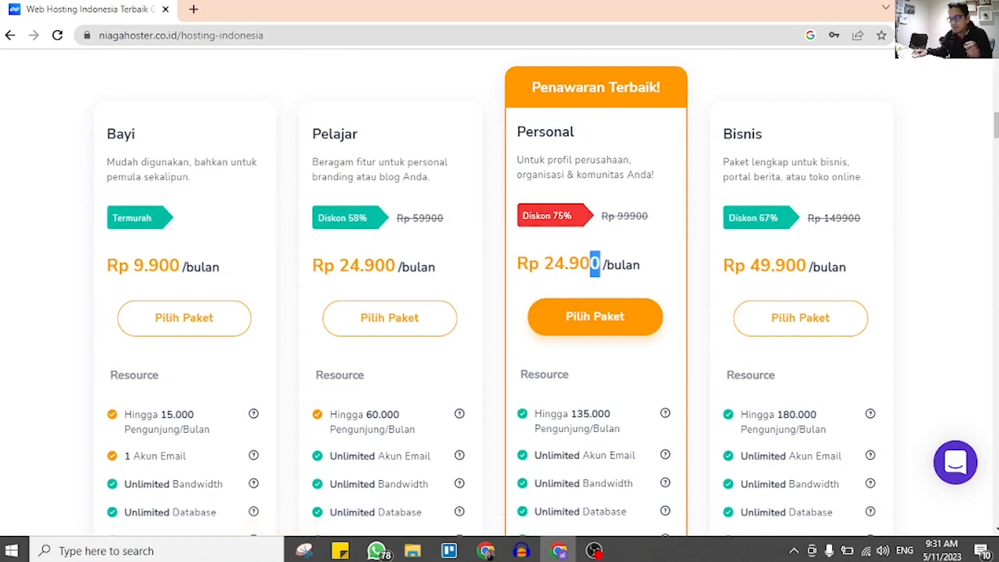
left_click(596, 264)
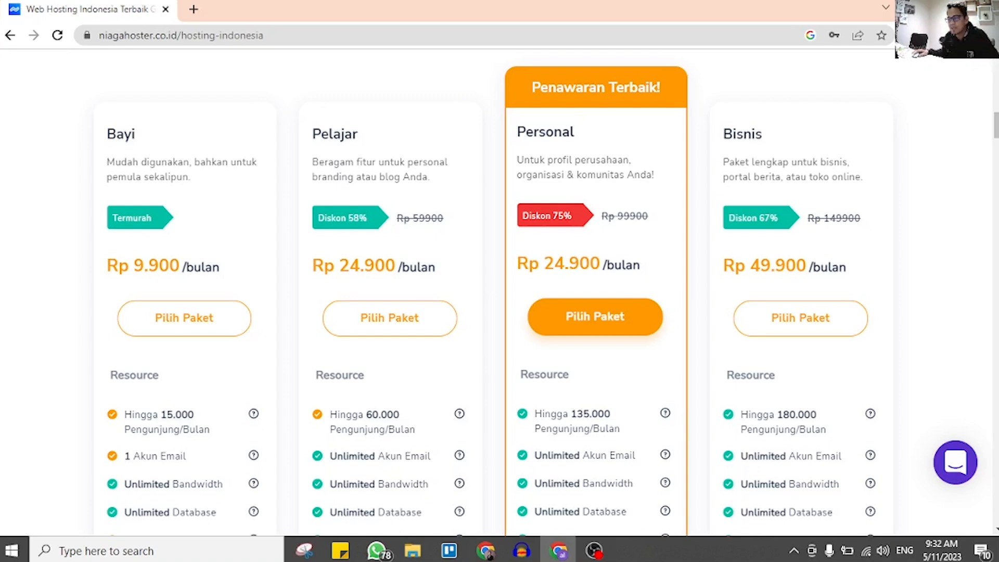
scroll(499, 291, "down", 2)
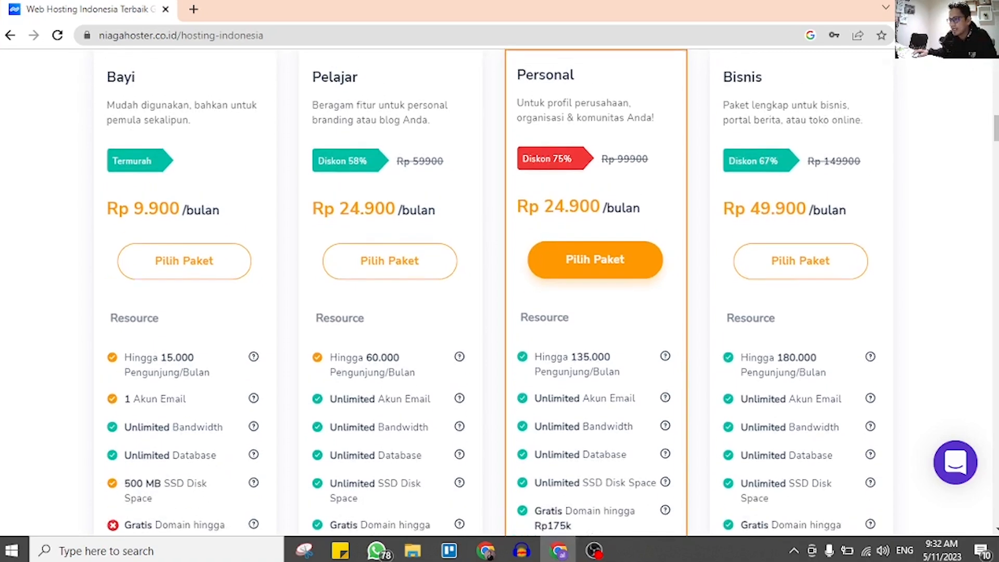
scroll(499, 292, "up", 2)
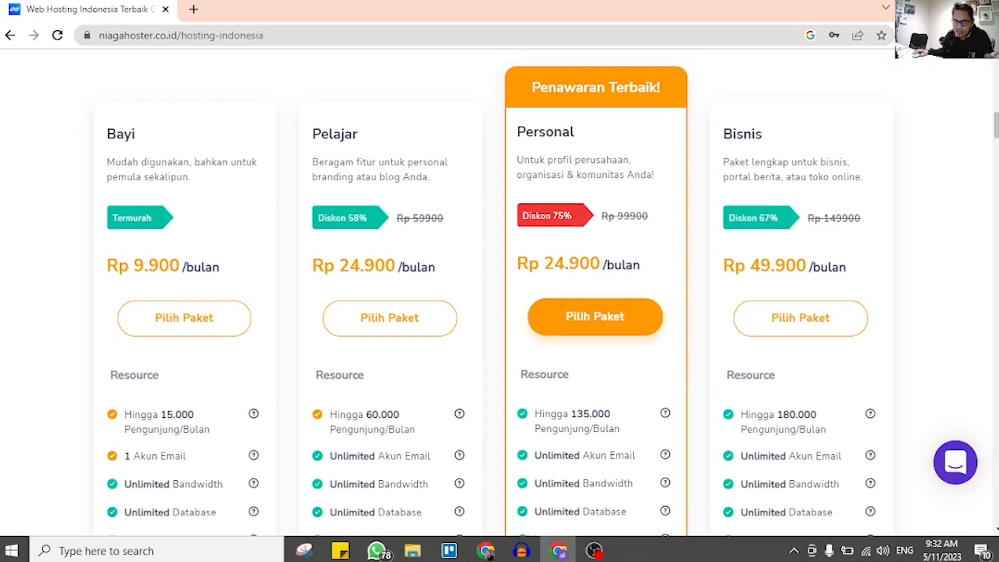
scroll(499, 291, "down", 1)
scroll(499, 292, "up", 1)
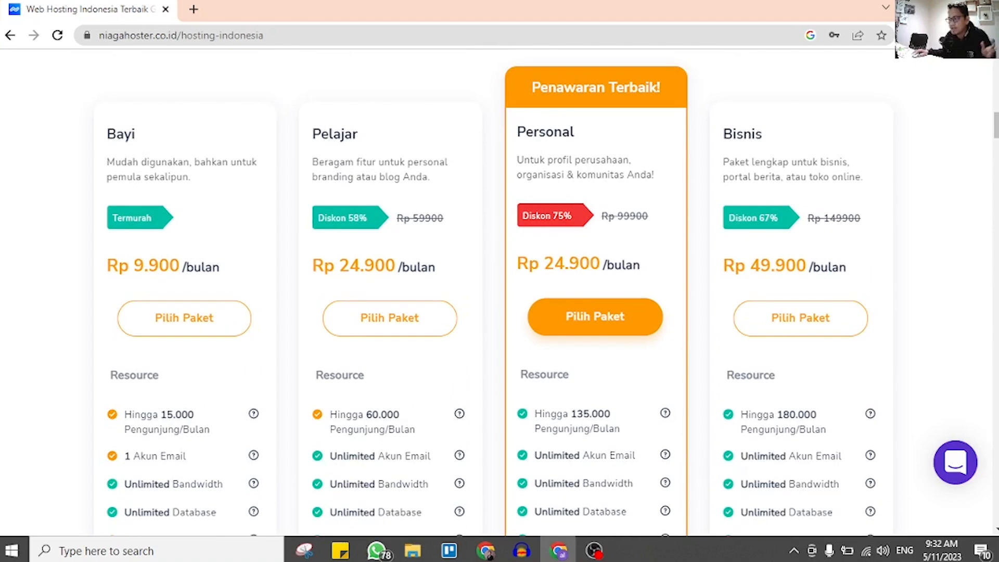
left_click(594, 316)
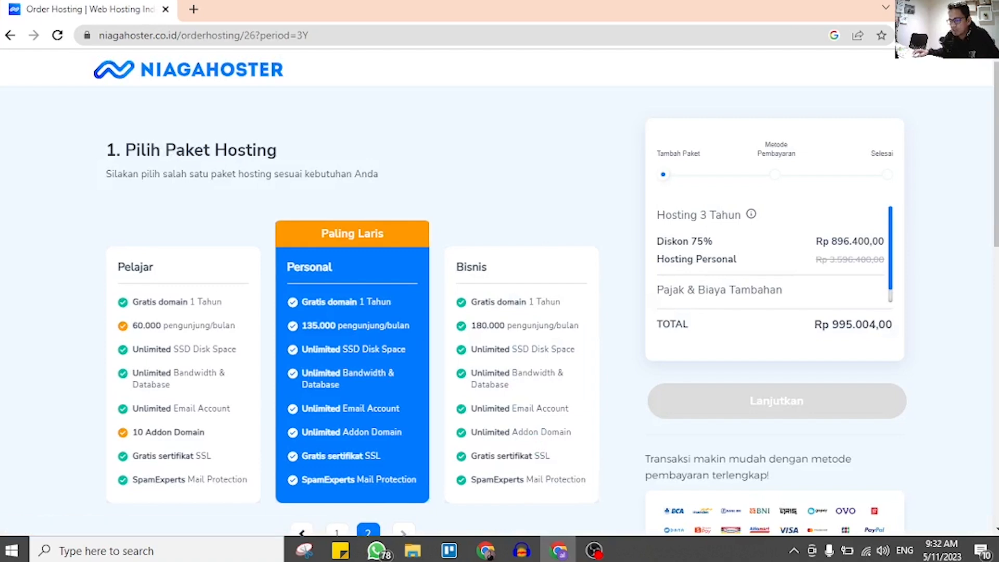
- Set the Personal hosting package's duration to 1 Tahun
scroll(500, 292, "down", 4)
scroll(353, 286, "down", 1)
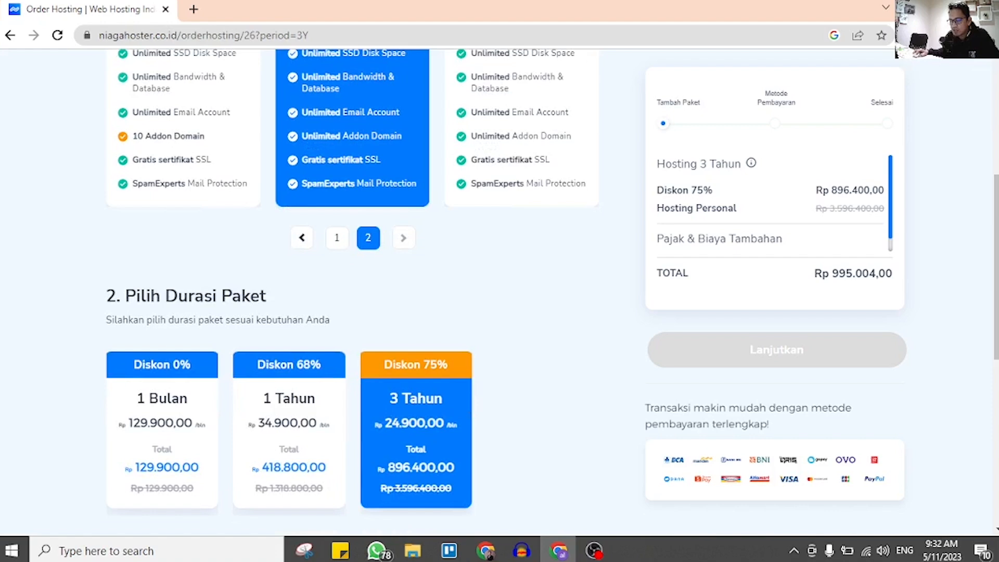
scroll(353, 286, "down", 1)
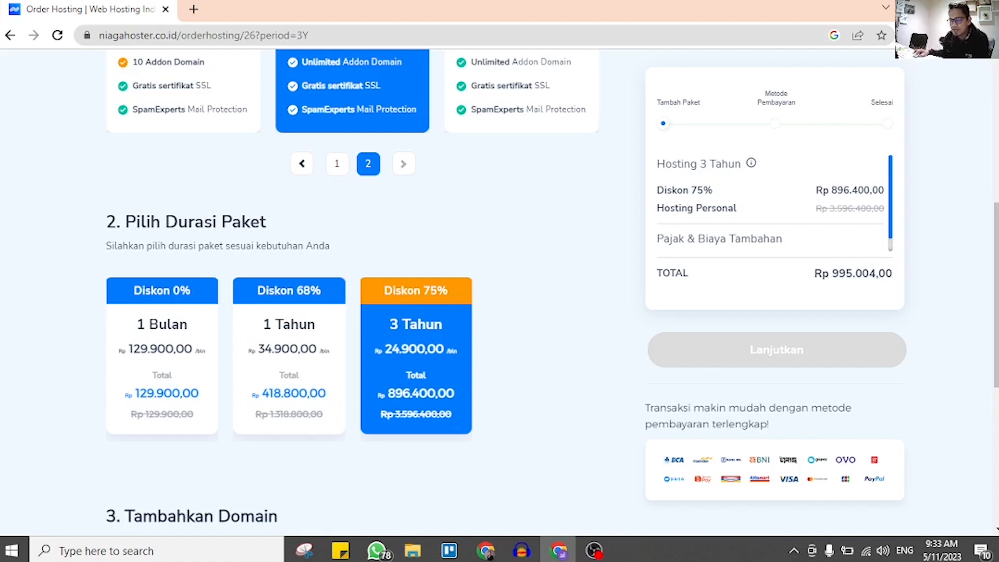
left_click(288, 355)
- Check the availability of the new domain tokolaptopindonesia.com in the Tambahkan Domain section
scroll(353, 281, "down", 8)
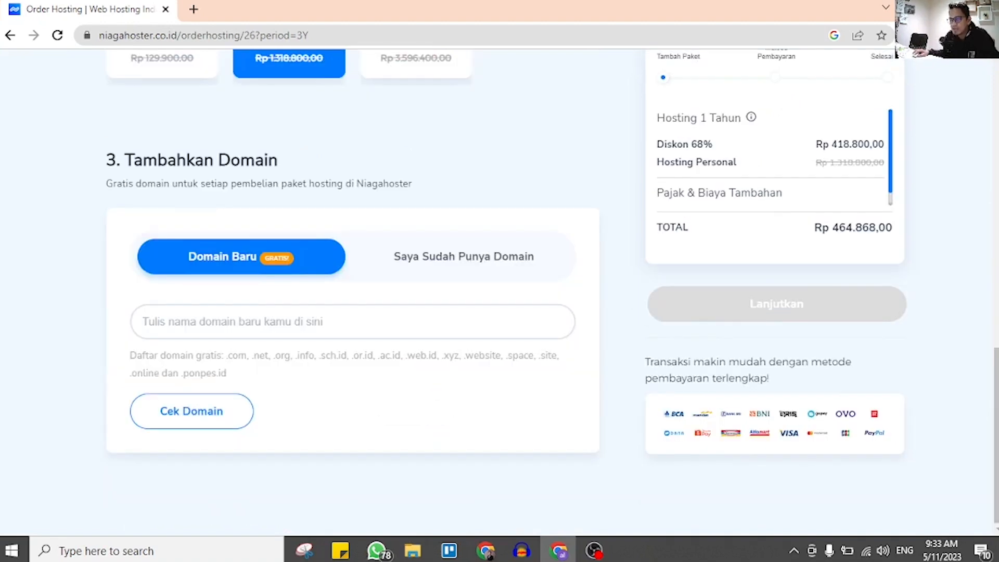
left_click_drag(106, 159, 342, 183)
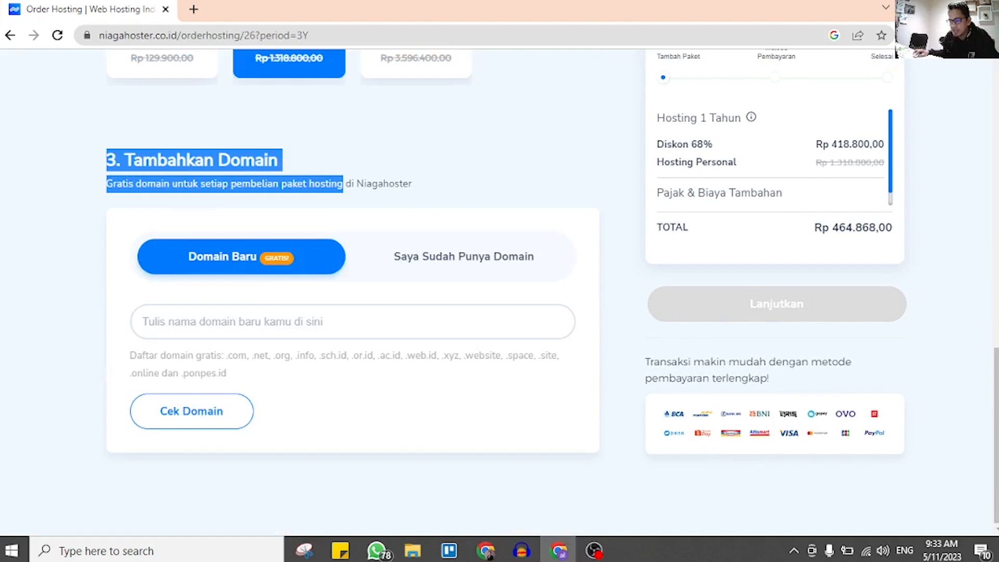
left_click(232, 321)
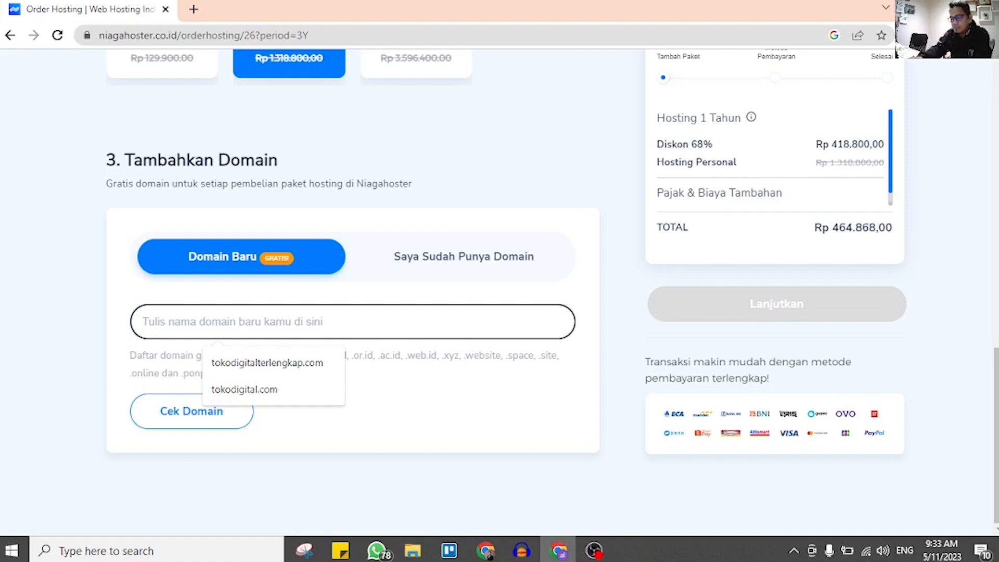
type("tokolaptop")
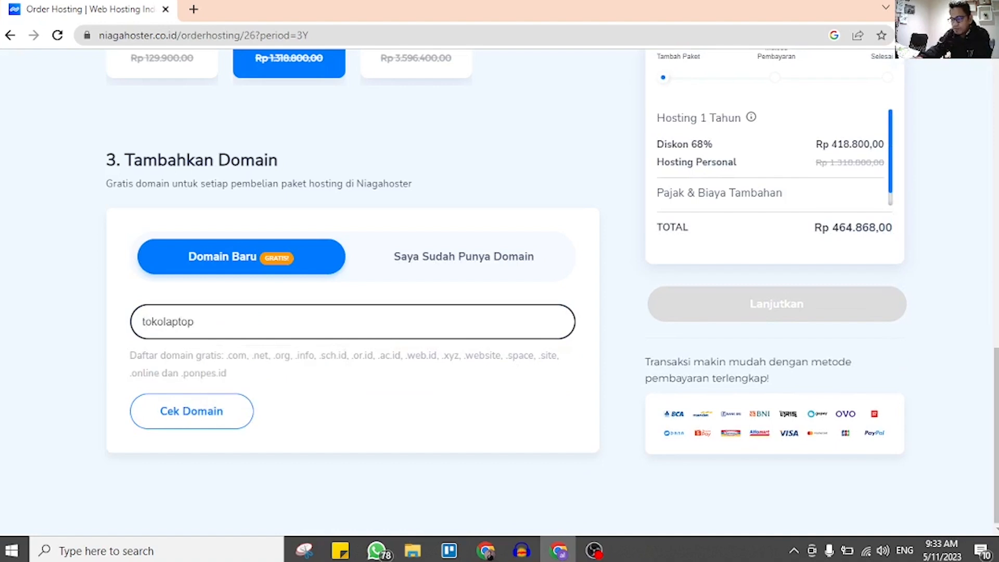
type("indonesia.com")
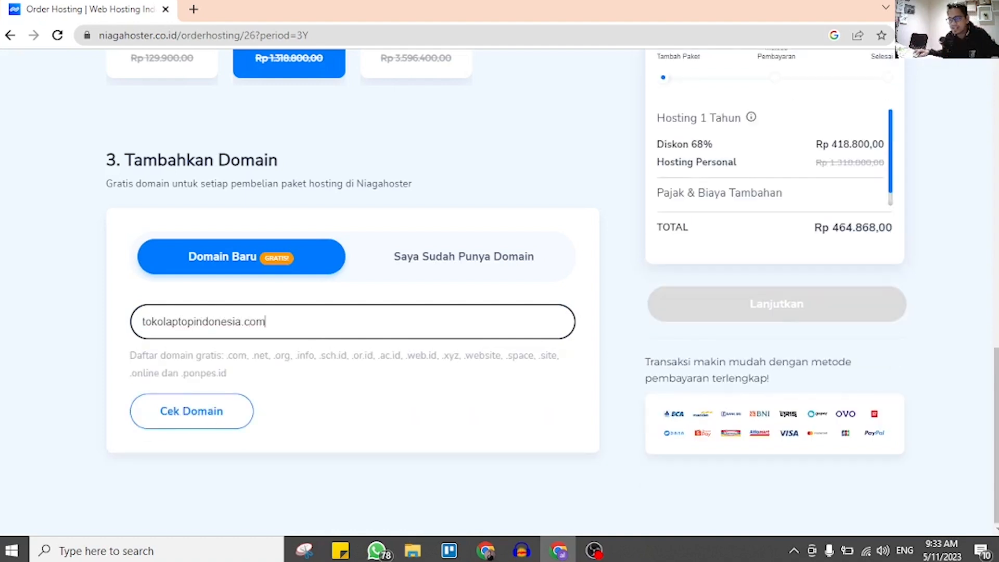
key("Return")
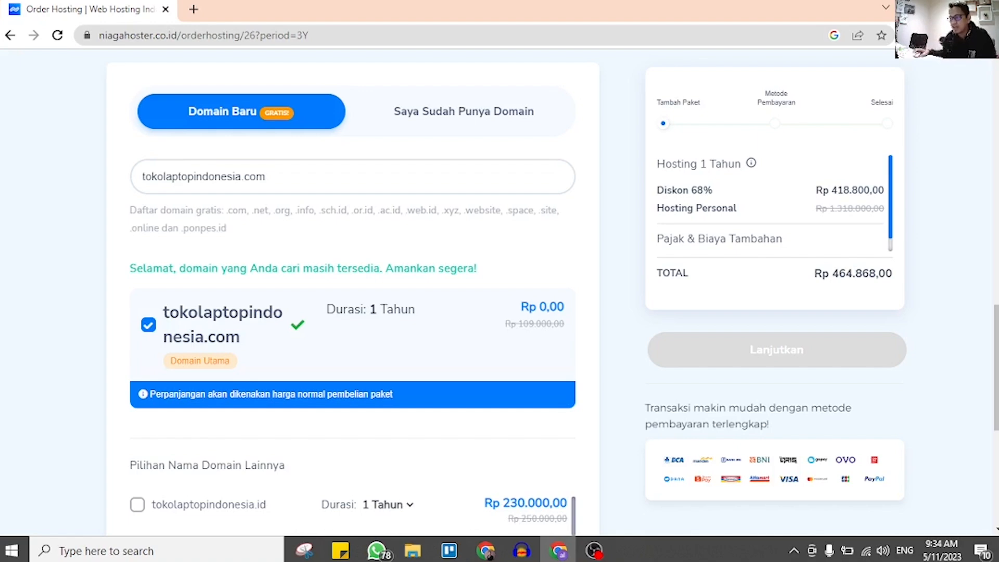
- Review the chosen duration and add the domain tokolaptopindonesia.com to the hosting order
scroll(353, 292, "up", 7)
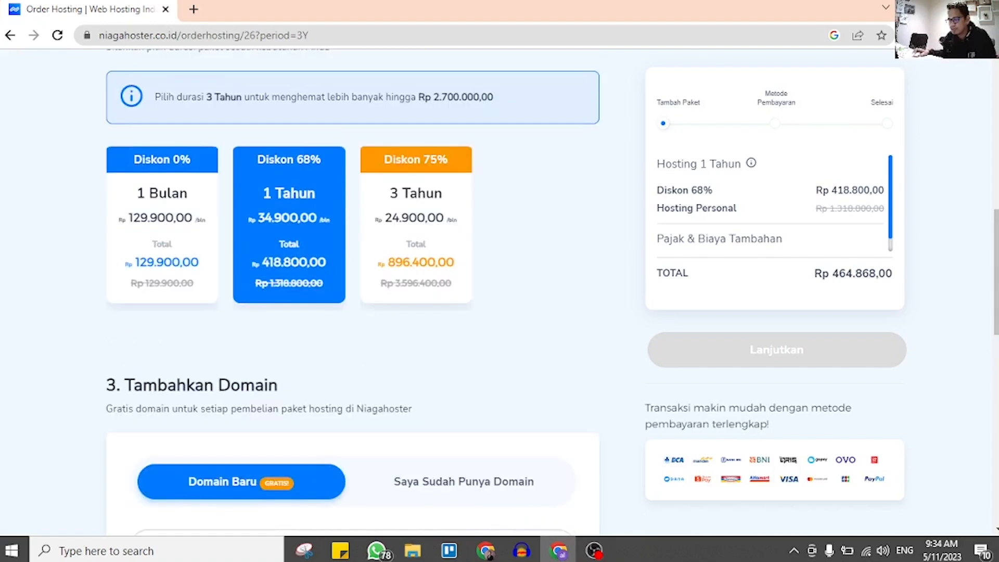
scroll(352, 292, "down", 14)
left_click(210, 470)
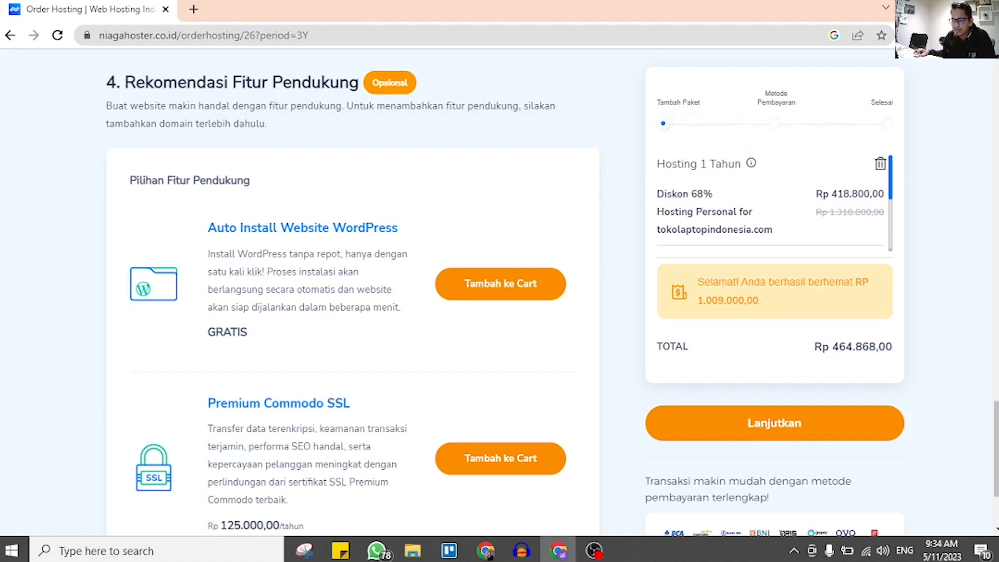
- Add the Auto Install Website WordPress feature to the hosting order and continue to the payment method selection
left_click_drag(209, 228, 248, 332)
left_click(292, 335)
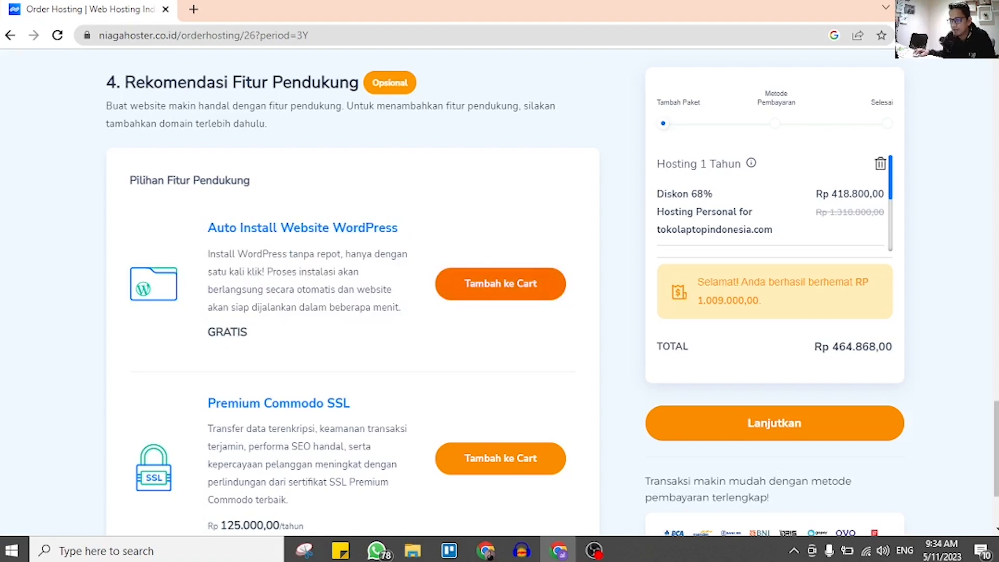
left_click(500, 290)
scroll(499, 290, "down", 1)
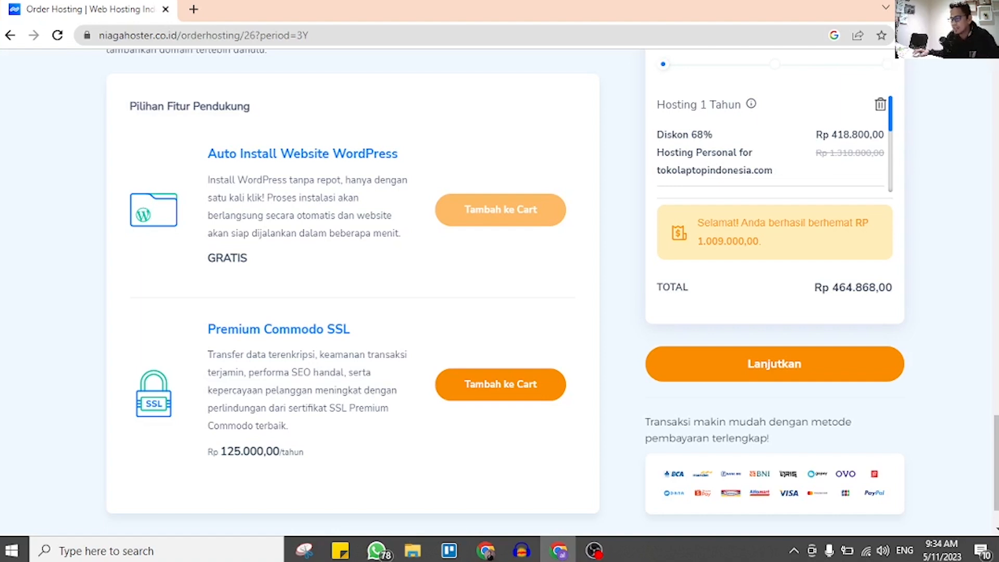
scroll(499, 281, "up", 1)
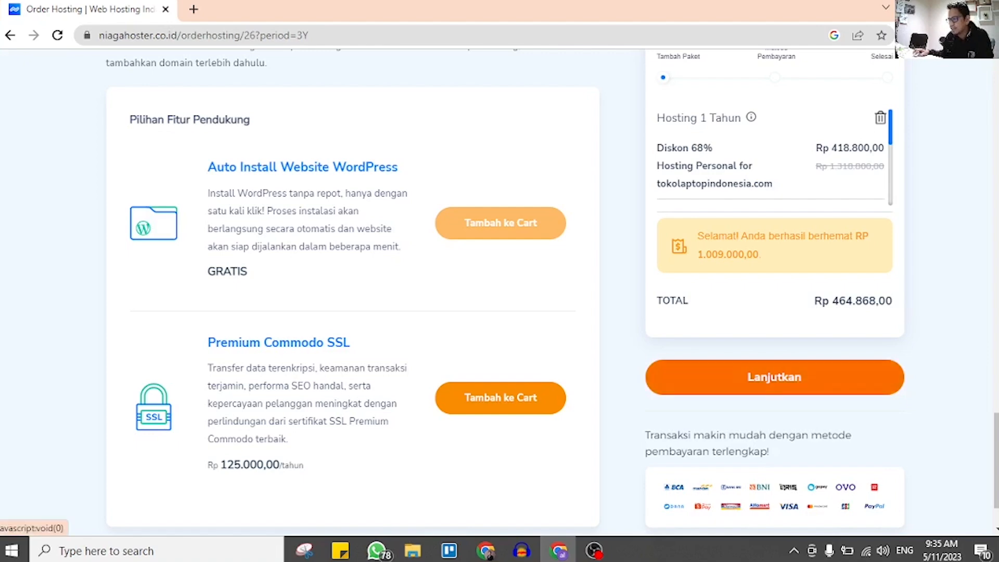
scroll(774, 377, "up", 1)
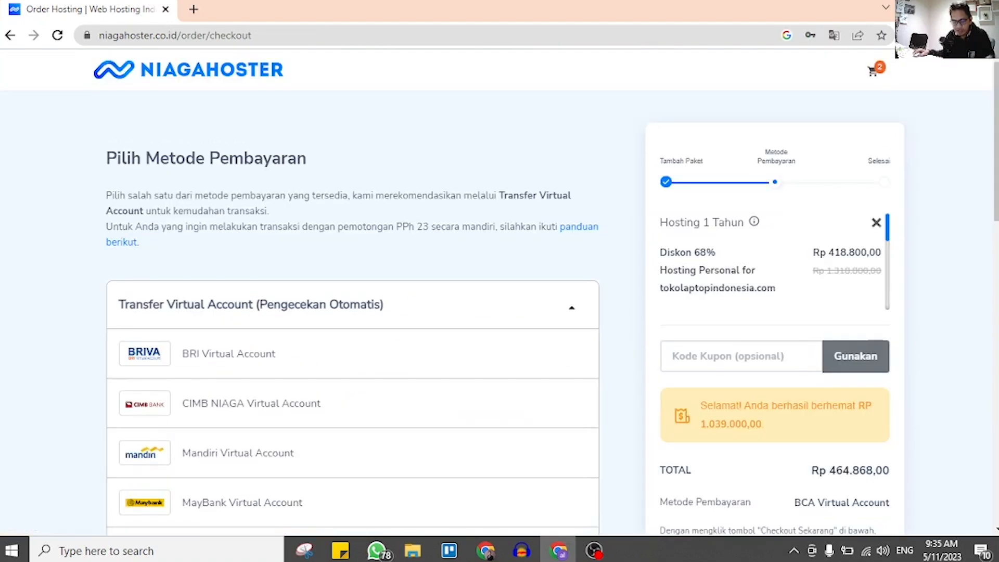
- Examine the available payment methods, from Virtual Account transfers and QRIS to eWallet, retail cash and credit card
scroll(499, 296, "down", 2)
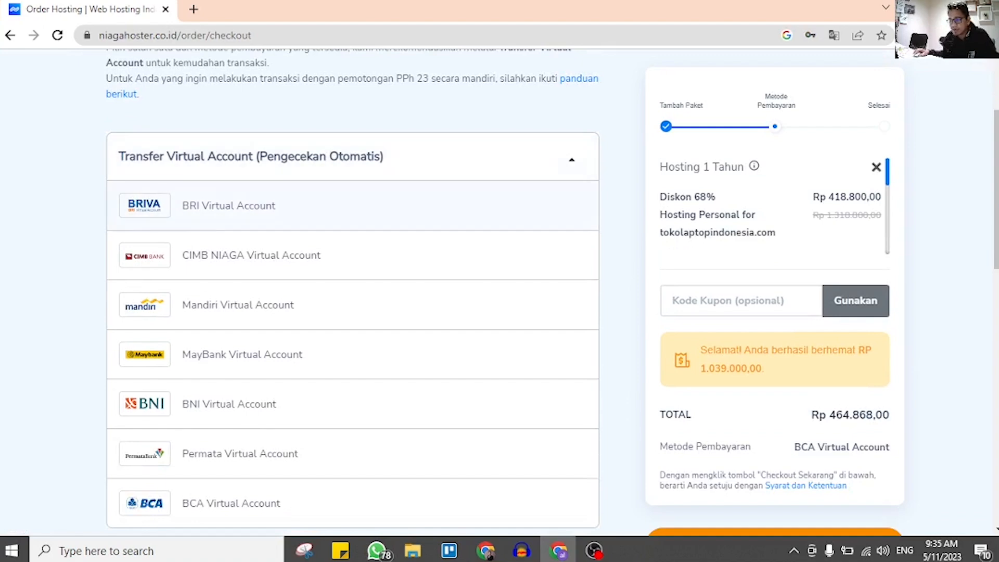
scroll(353, 291, "down", 1)
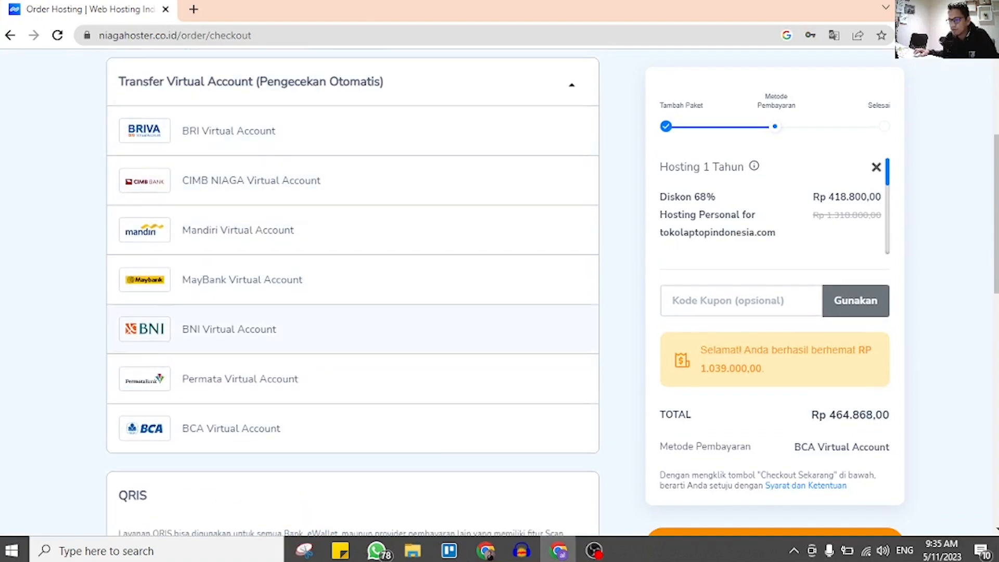
scroll(353, 292, "down", 2)
scroll(353, 292, "down", 5)
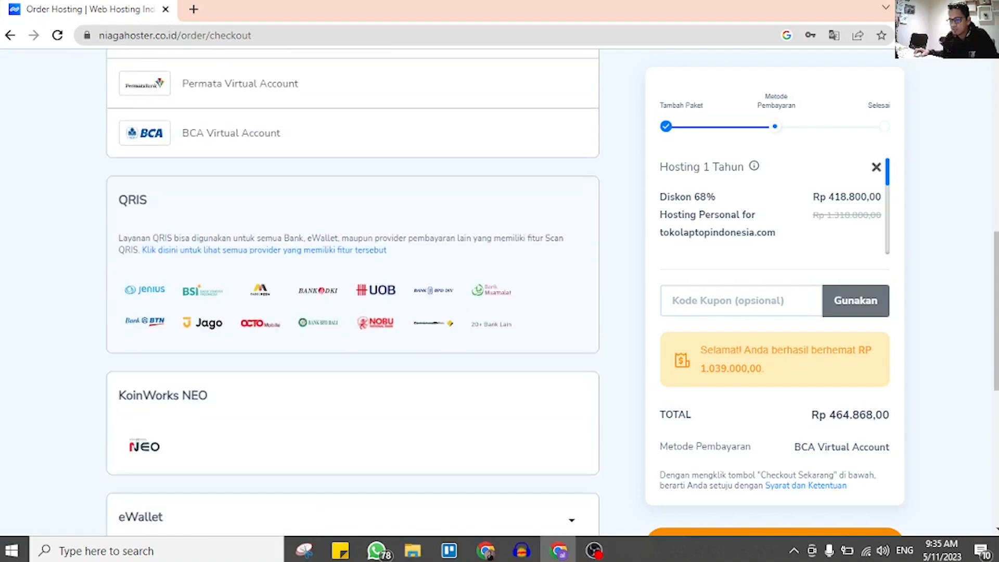
scroll(352, 291, "down", 2)
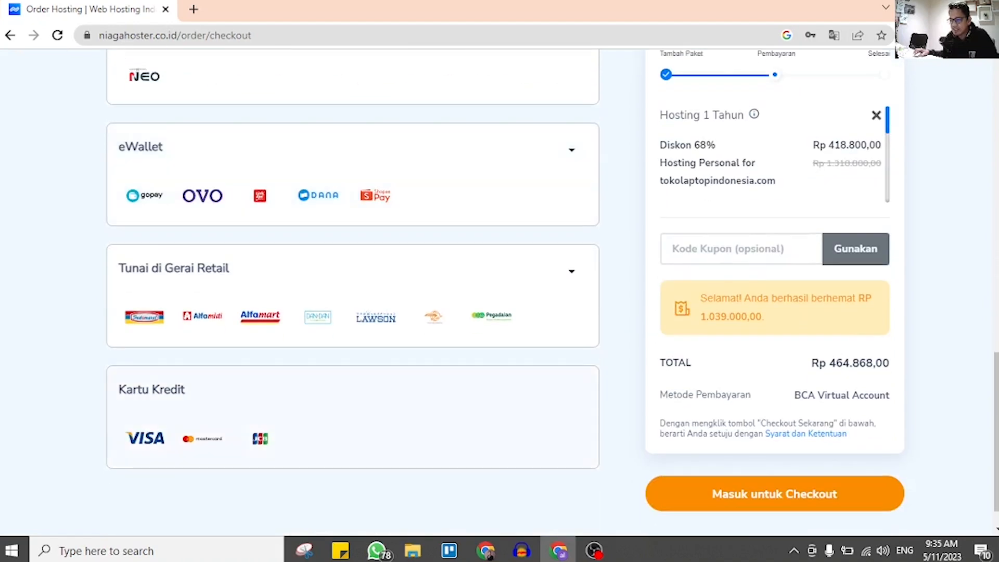
scroll(353, 291, "up", 6)
scroll(353, 291, "up", 4)
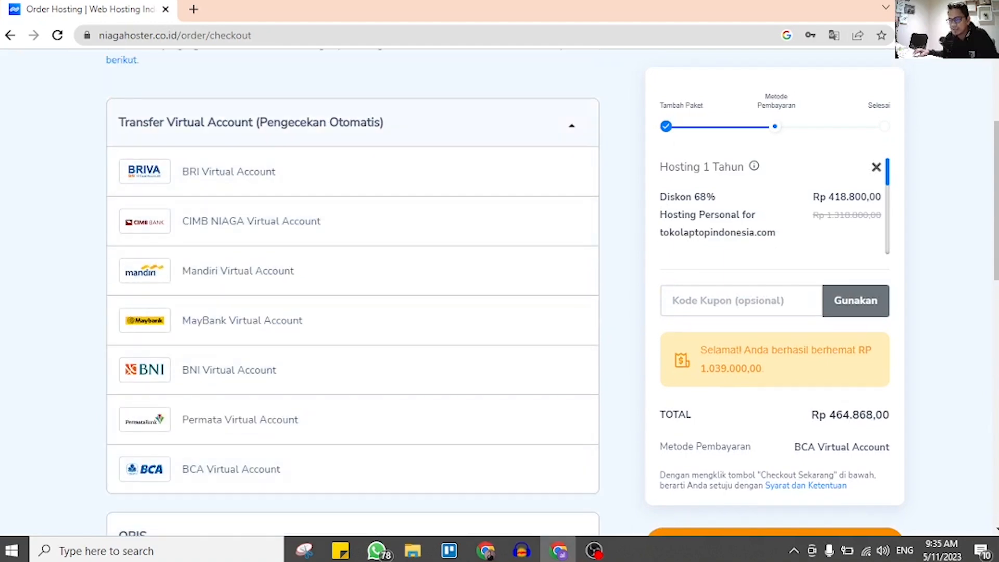
scroll(353, 291, "down", 6)
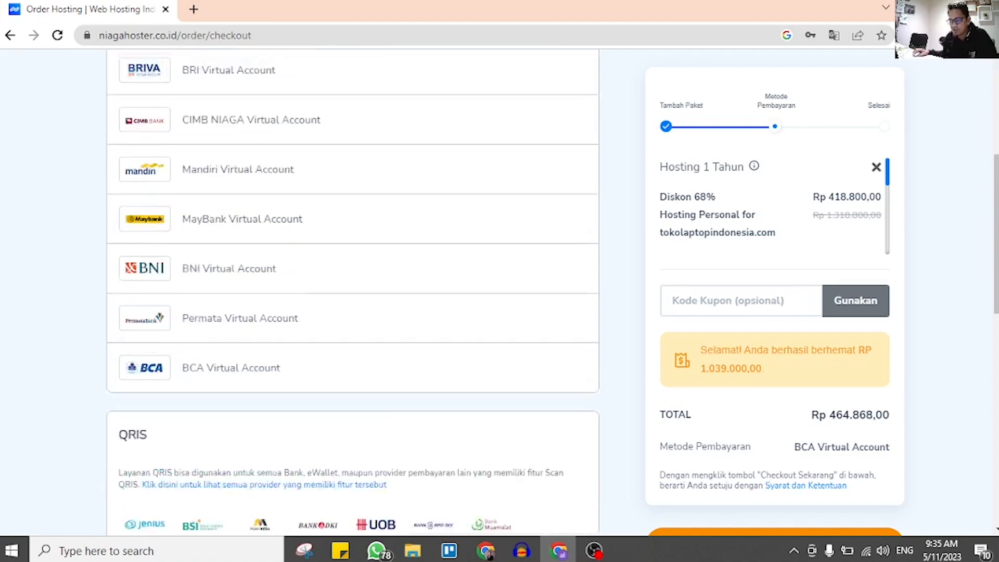
scroll(352, 291, "down", 1)
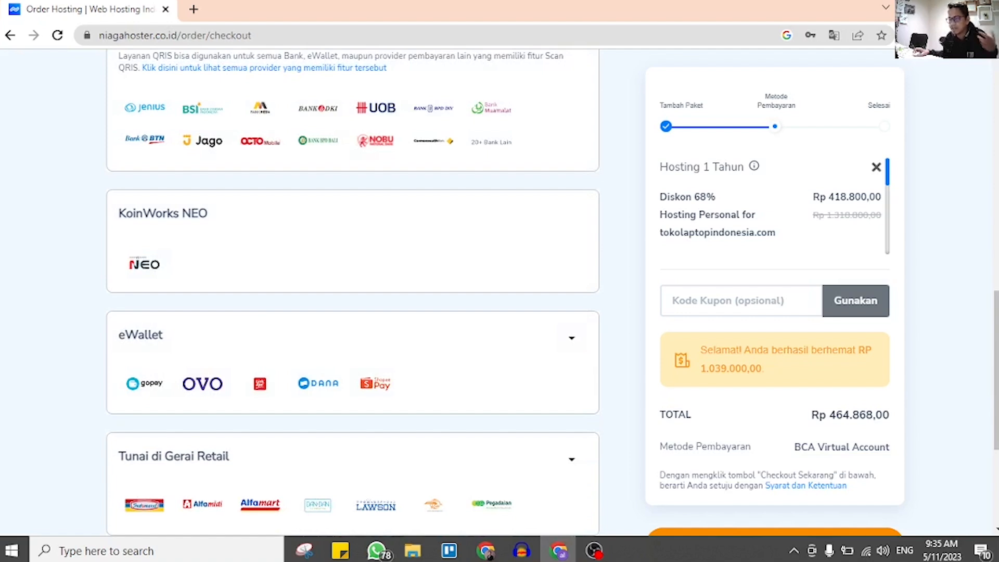
scroll(353, 291, "up", 1)
scroll(352, 291, "up", 5)
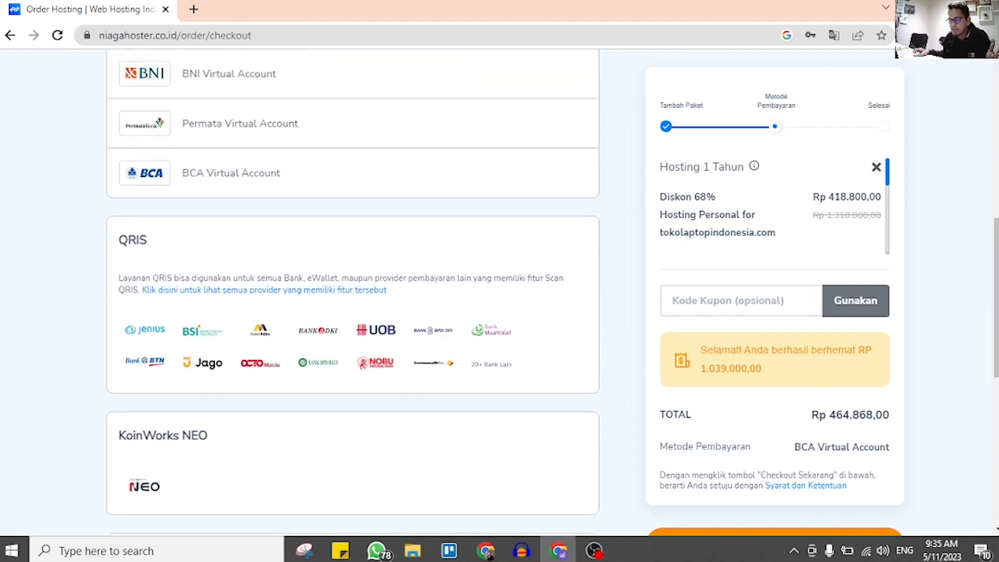
scroll(352, 291, "up", 1)
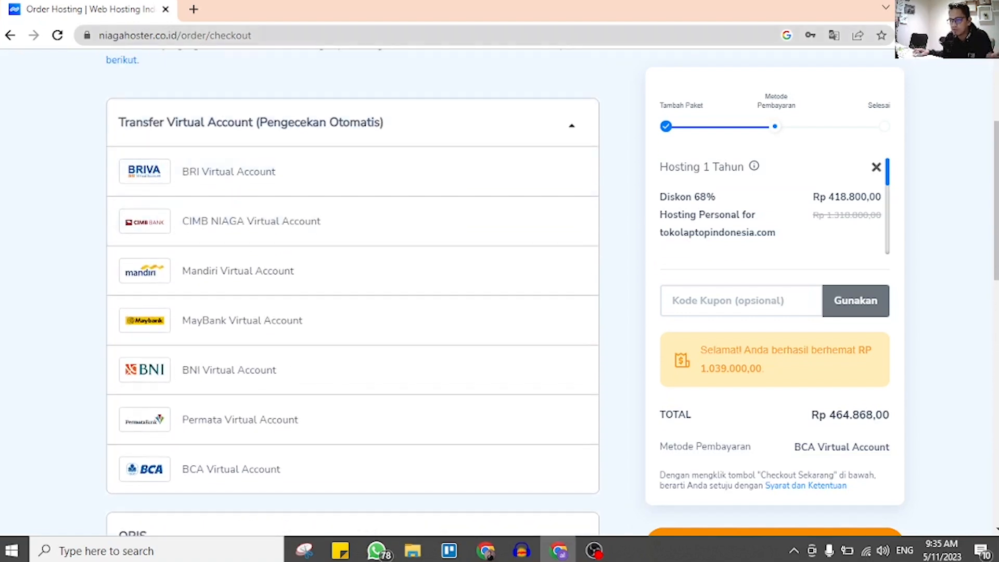
- Apply the coupon code MAHIRWP to the hosting order and check the discounted total
left_click(677, 300)
type("MAHIRWP")
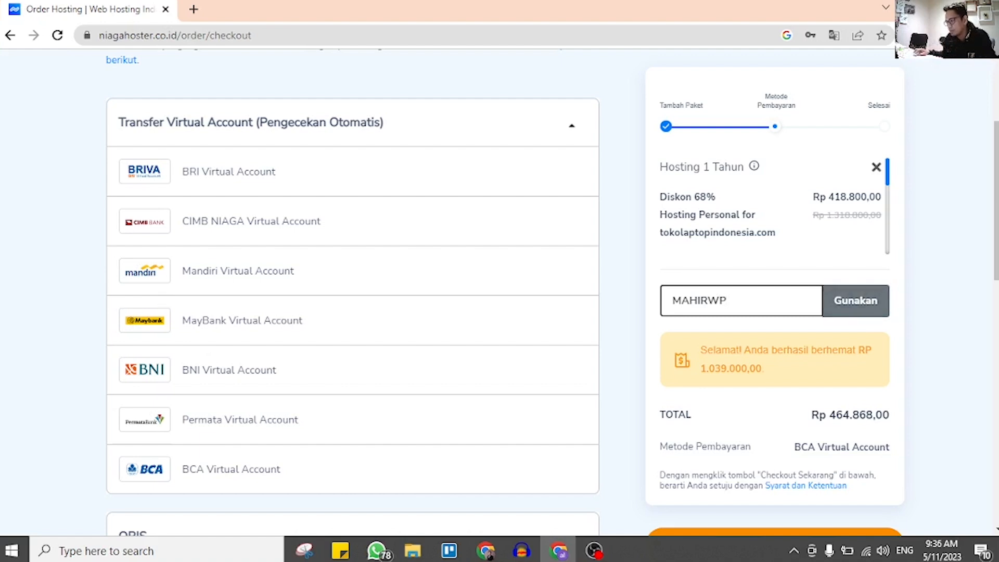
left_click(855, 300)
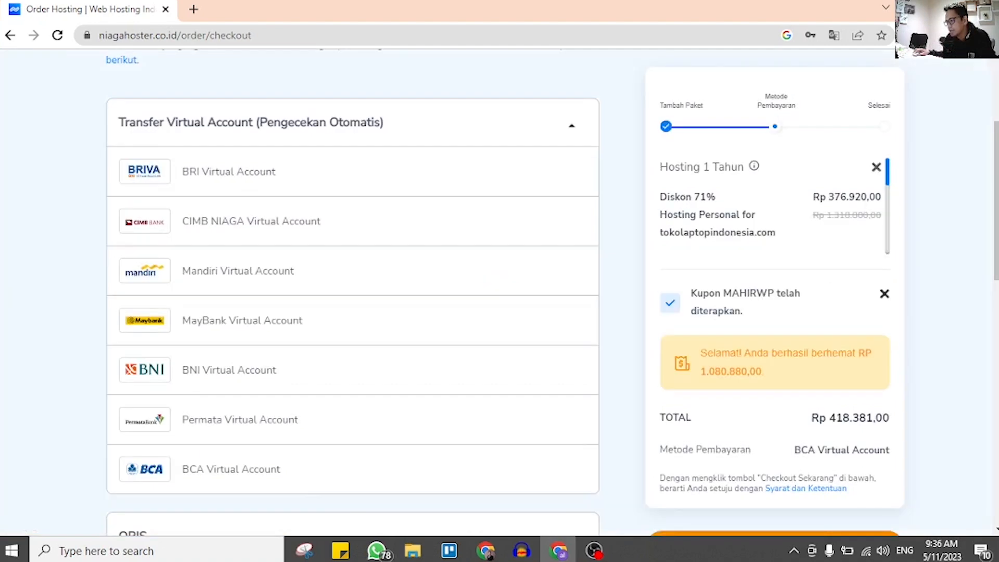
left_click_drag(834, 418, 861, 418)
left_click(861, 417)
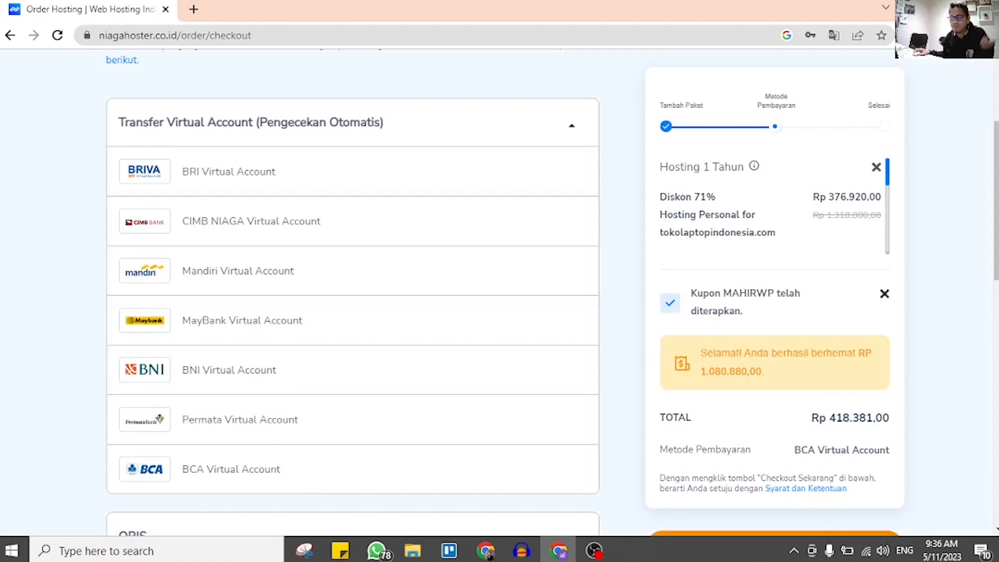
- Proceed to checkout and register with Google using an existing Google account, then review the coupon notice in the order summary
scroll(353, 291, "down", 1)
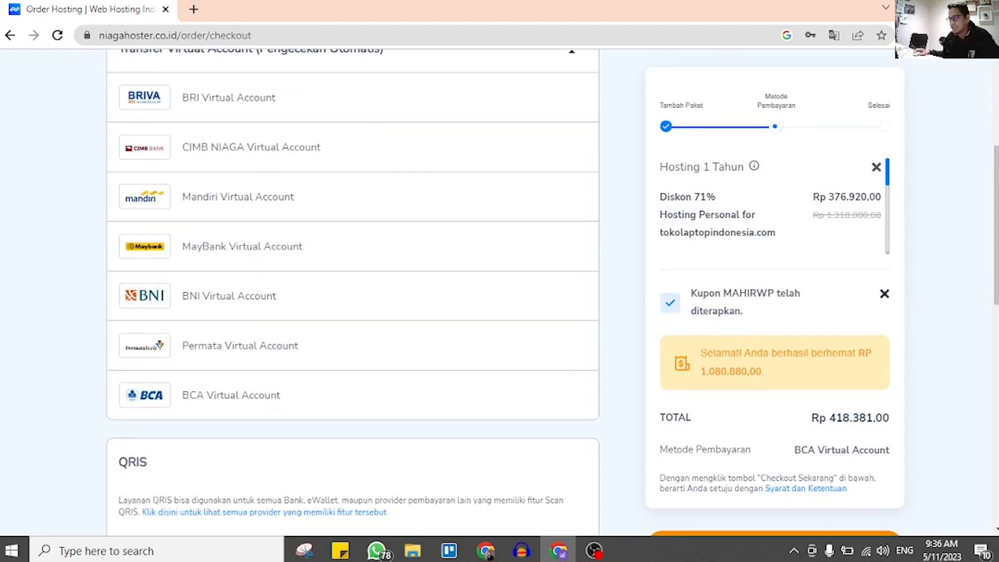
scroll(353, 292, "down", 10)
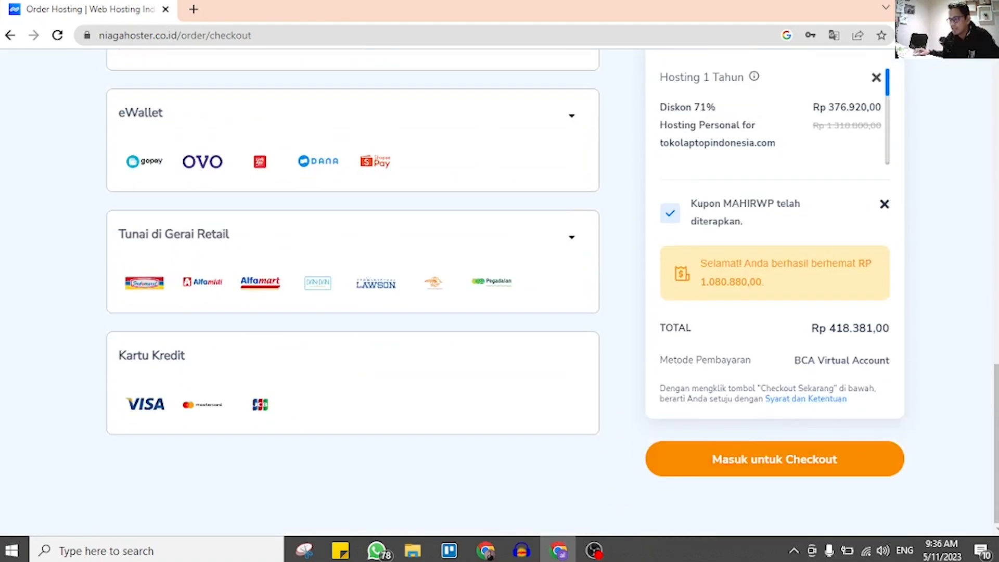
left_click(775, 459)
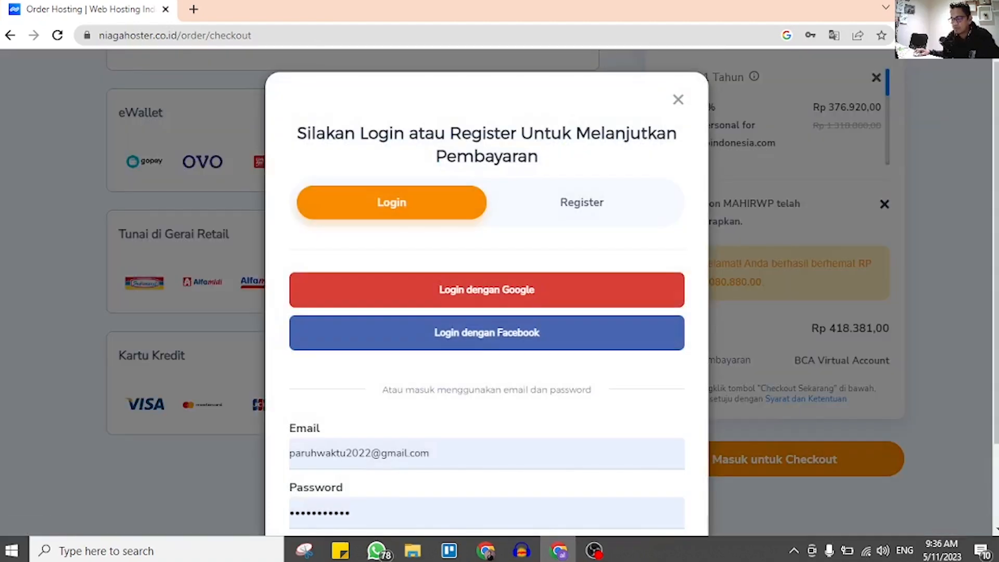
left_click_drag(307, 133, 656, 133)
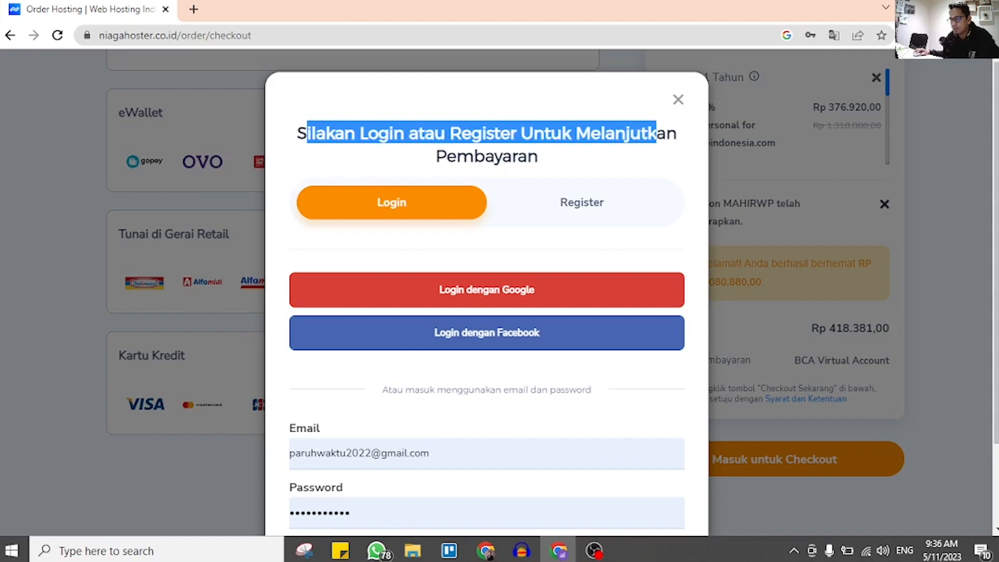
left_click(582, 202)
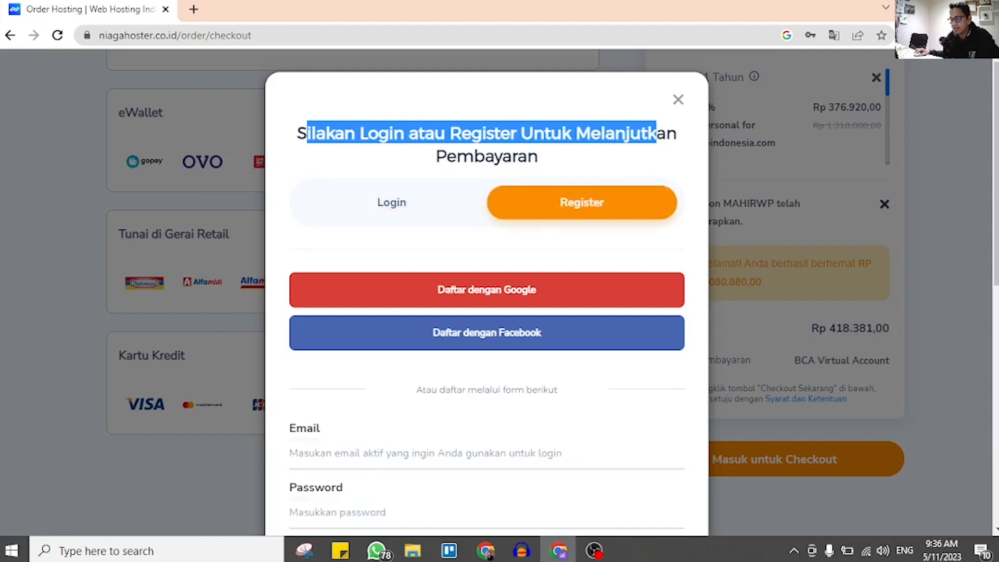
scroll(520, 291, "down", 1)
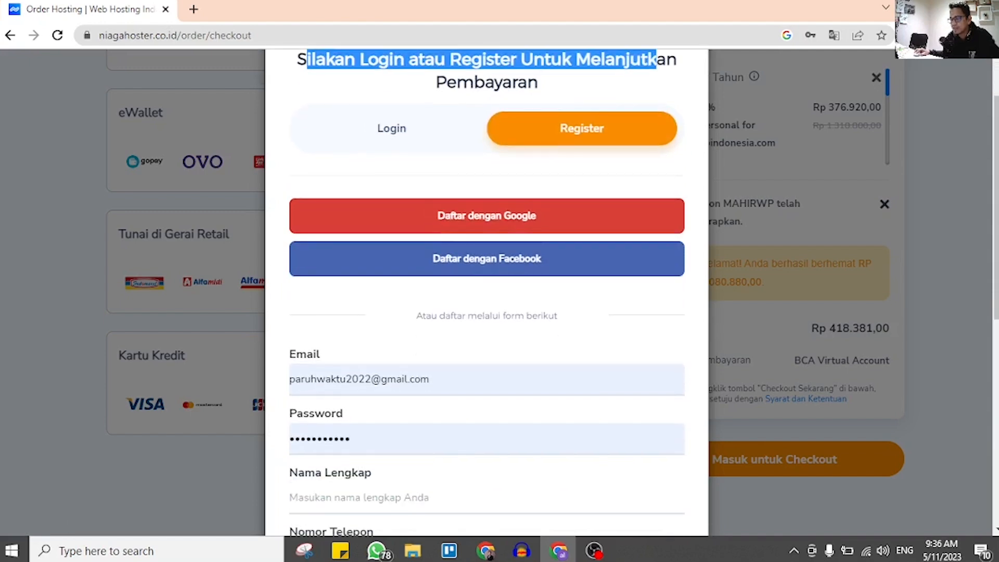
left_click(486, 216)
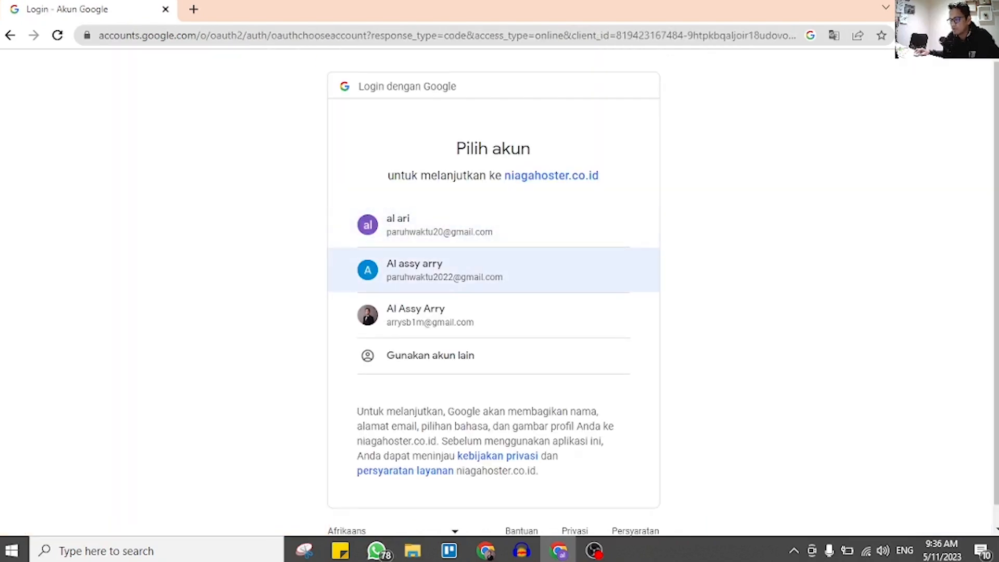
left_click(444, 270)
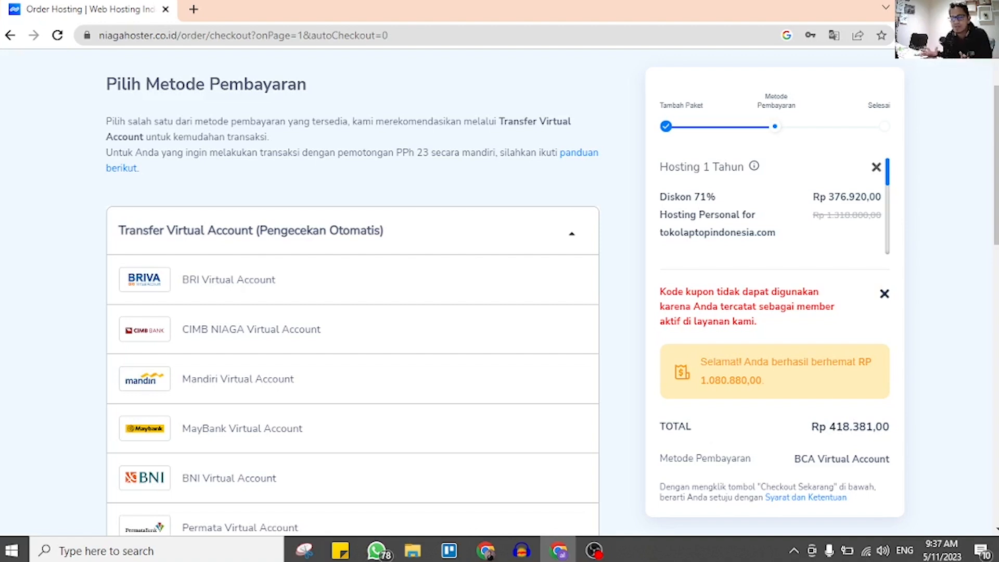
left_click_drag(659, 292, 756, 321)
left_click(756, 321)
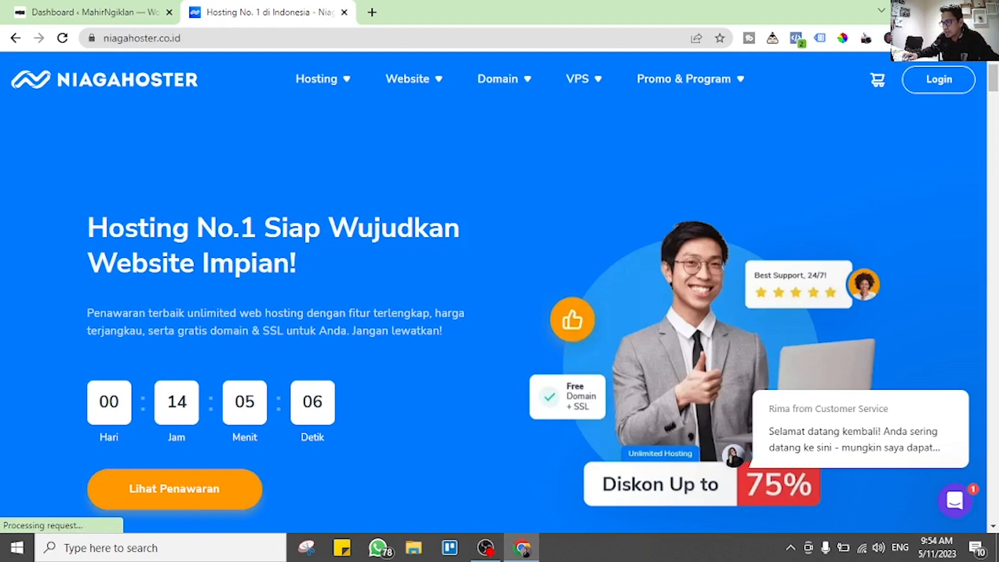
- Log in to the Niagahoster member area with the Total Display Google account
left_click(938, 79)
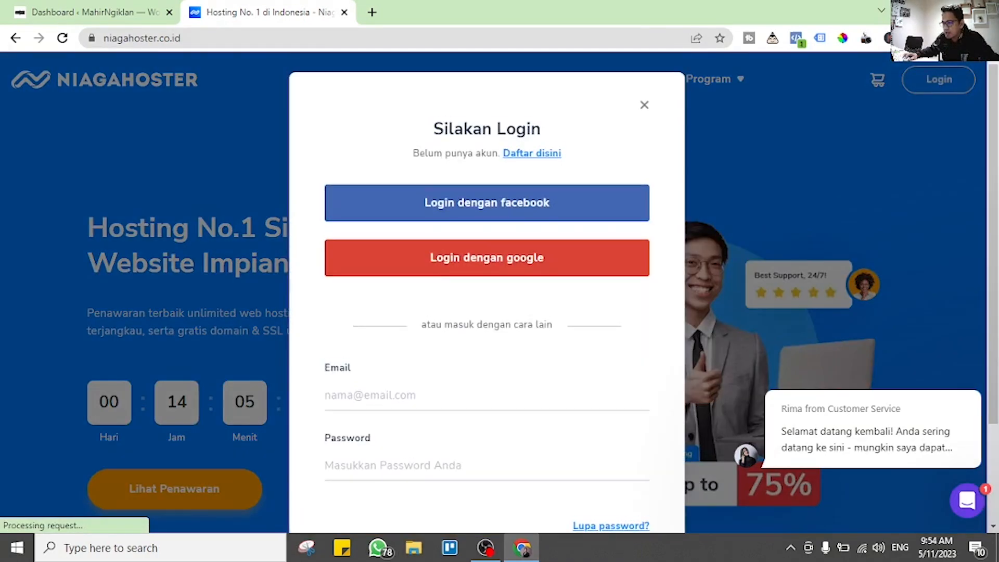
left_click(486, 257)
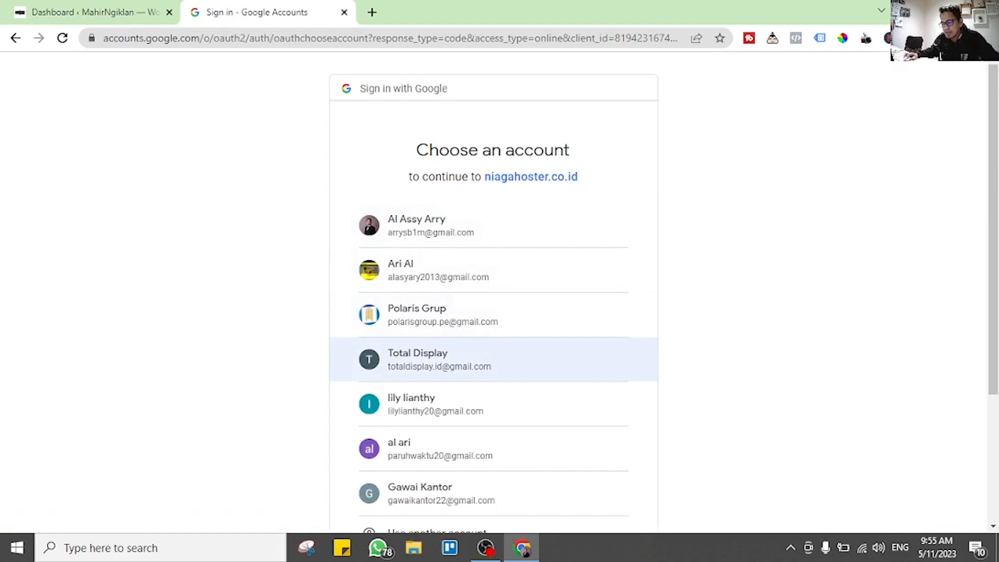
left_click(417, 359)
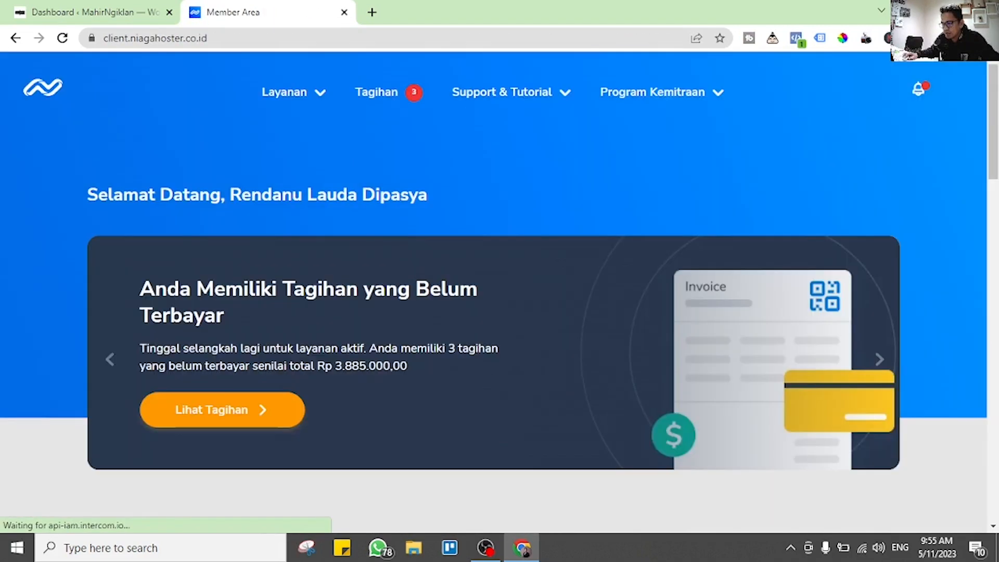
- Examine the domains and cPanel hosting under Layanan Anda, checking the service status of mahirngiklan.com and the totaldisplay.id hosting
scroll(177, 525, "down", 5)
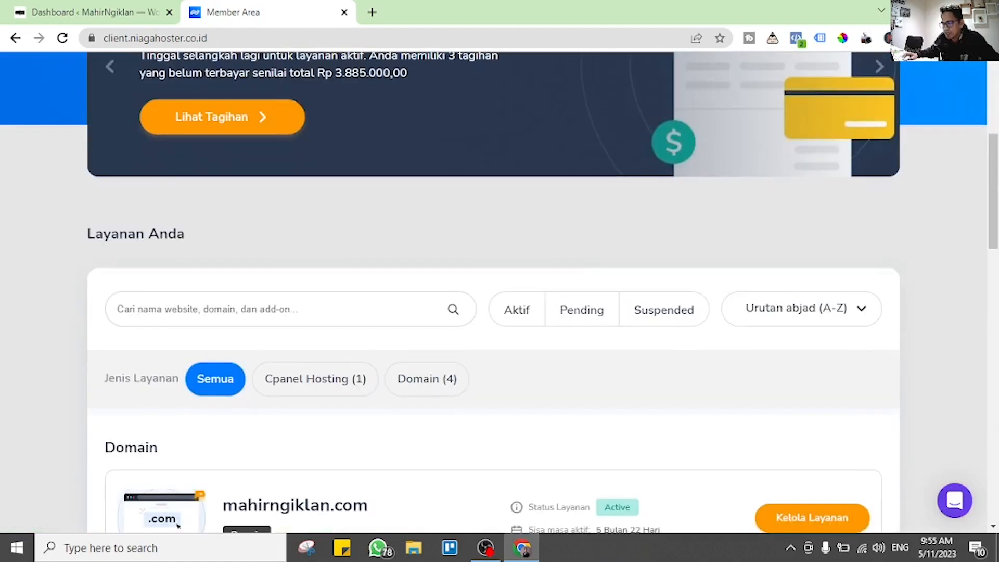
scroll(499, 292, "down", 4)
scroll(499, 292, "up", 9)
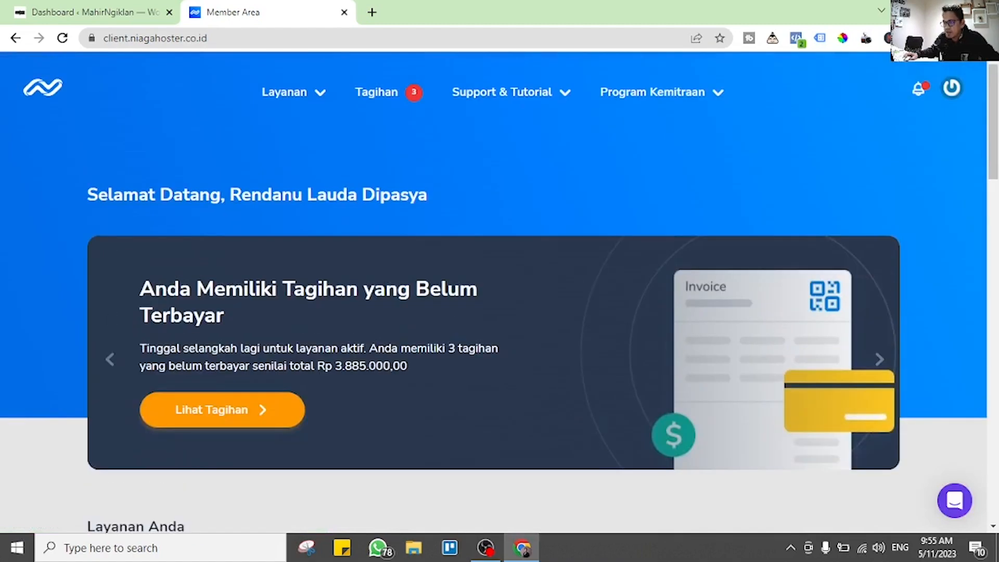
scroll(499, 291, "down", 8)
scroll(499, 291, "down", 3)
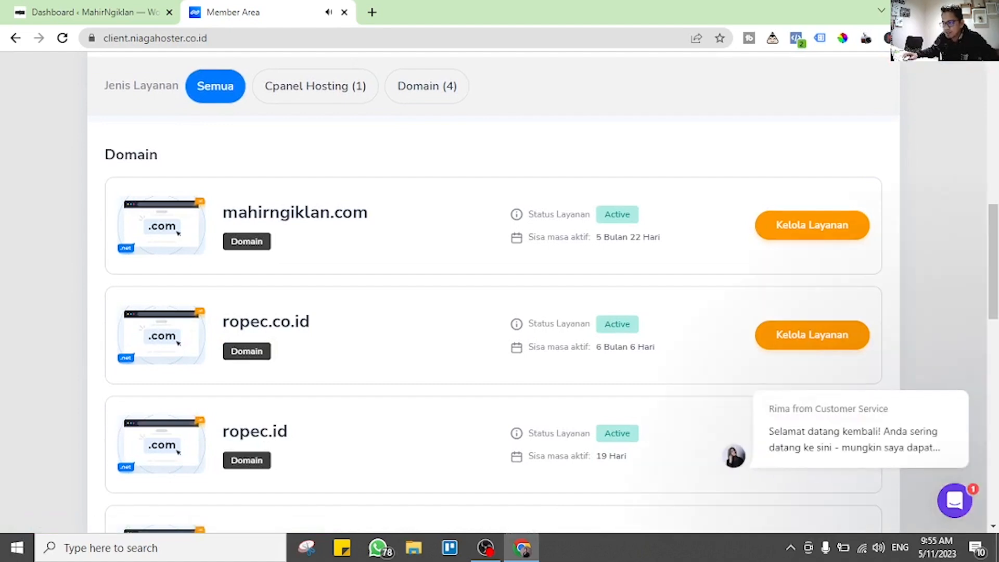
double_click(617, 214)
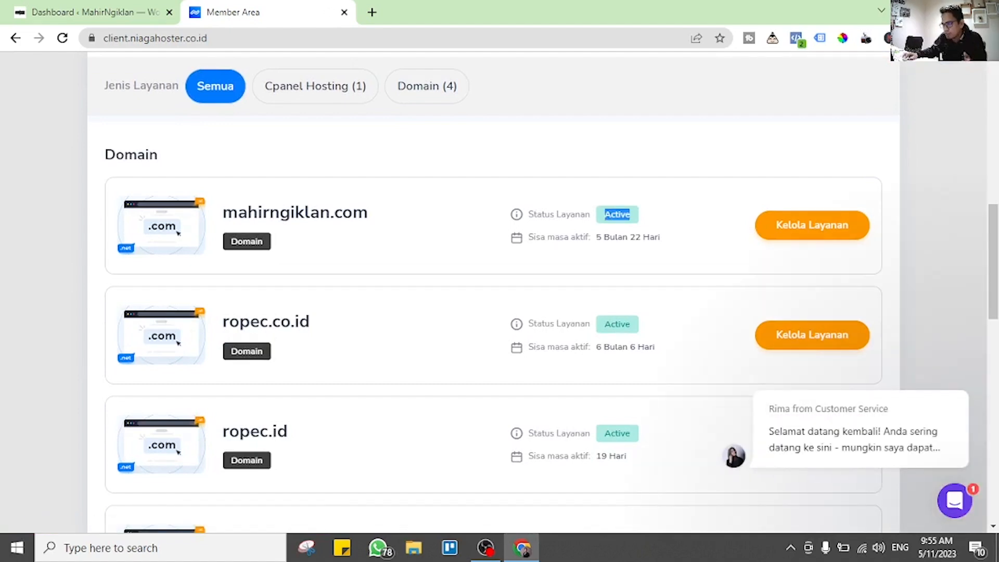
scroll(499, 291, "down", 8)
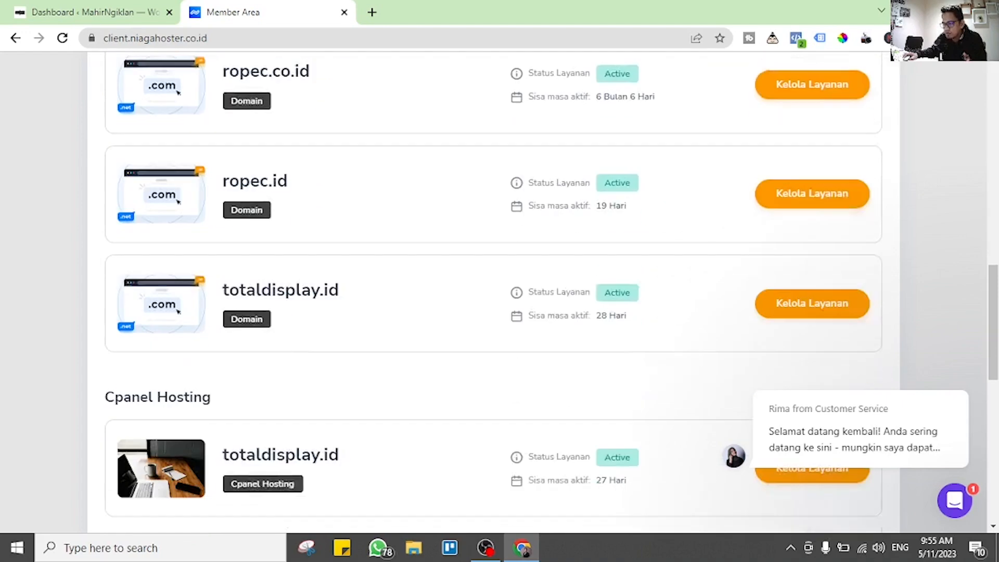
scroll(499, 291, "down", 1)
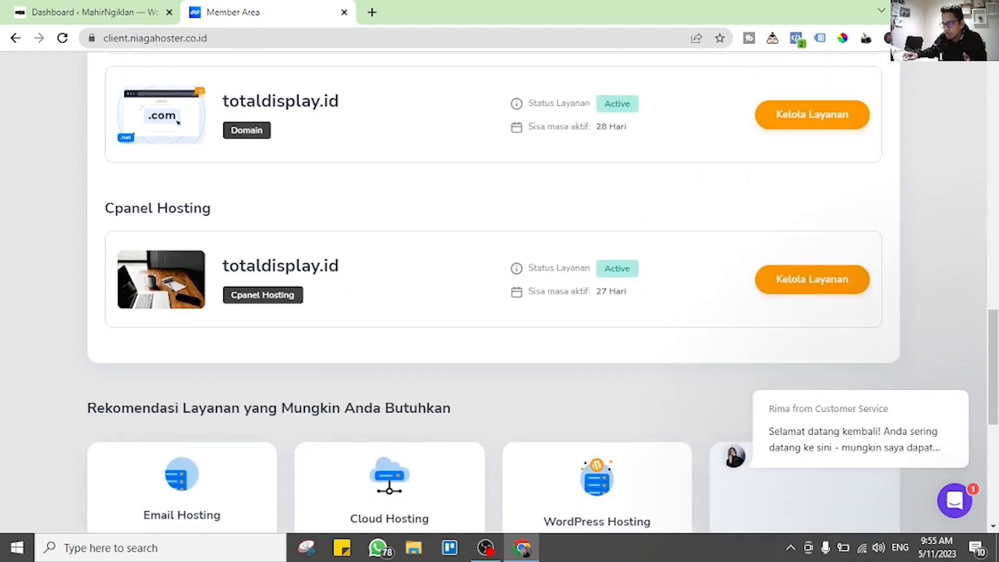
double_click(617, 268)
left_click(617, 269)
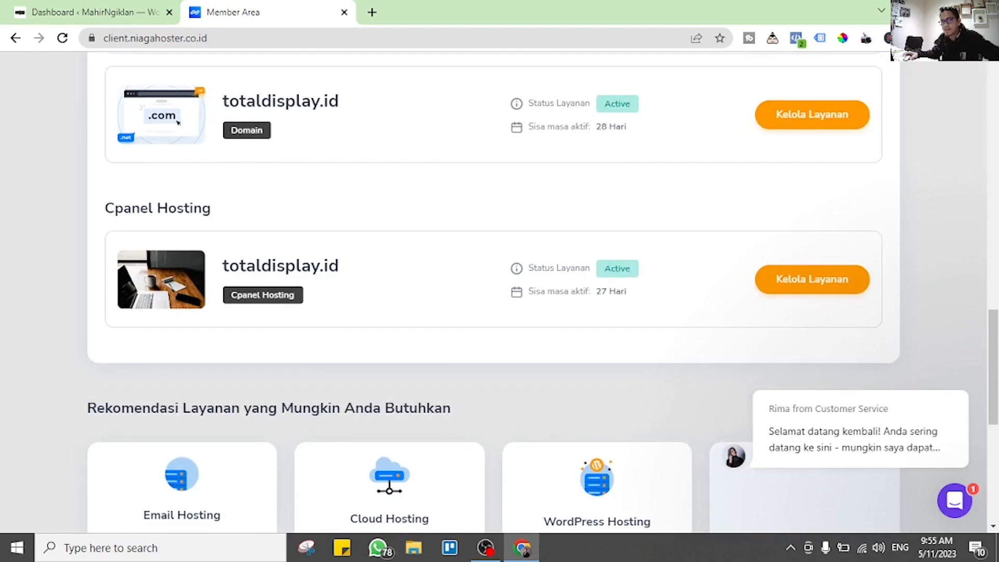
- Open and close the customer service chat, then review the member area's service list and unpaid invoice banner
left_click(954, 500)
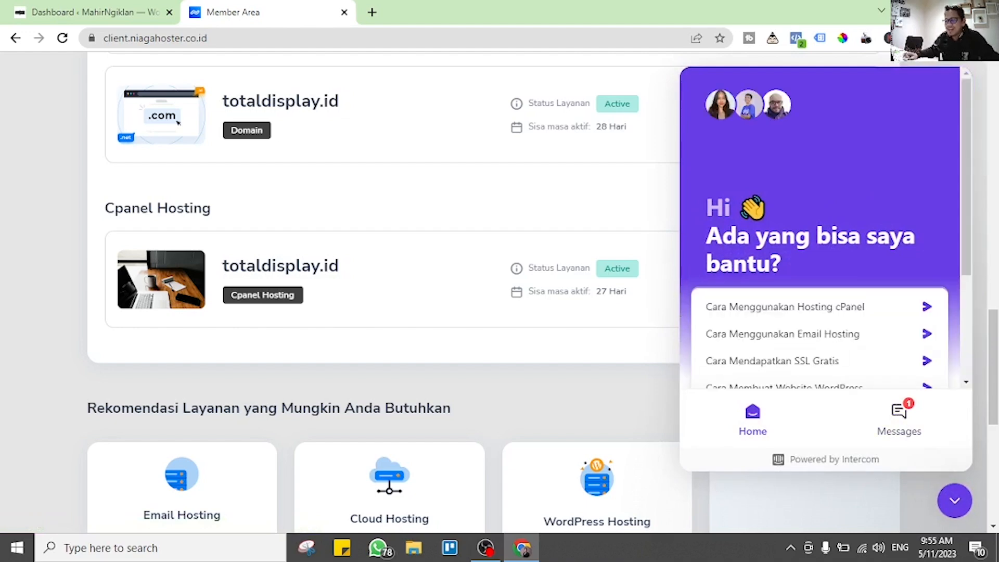
left_click(954, 500)
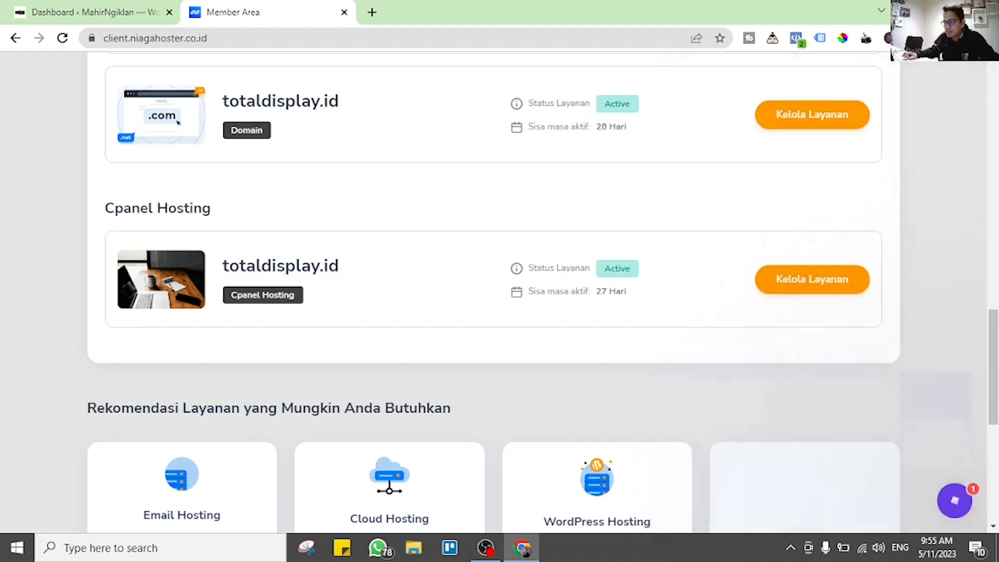
scroll(494, 292, "up", 7)
scroll(494, 291, "up", 3)
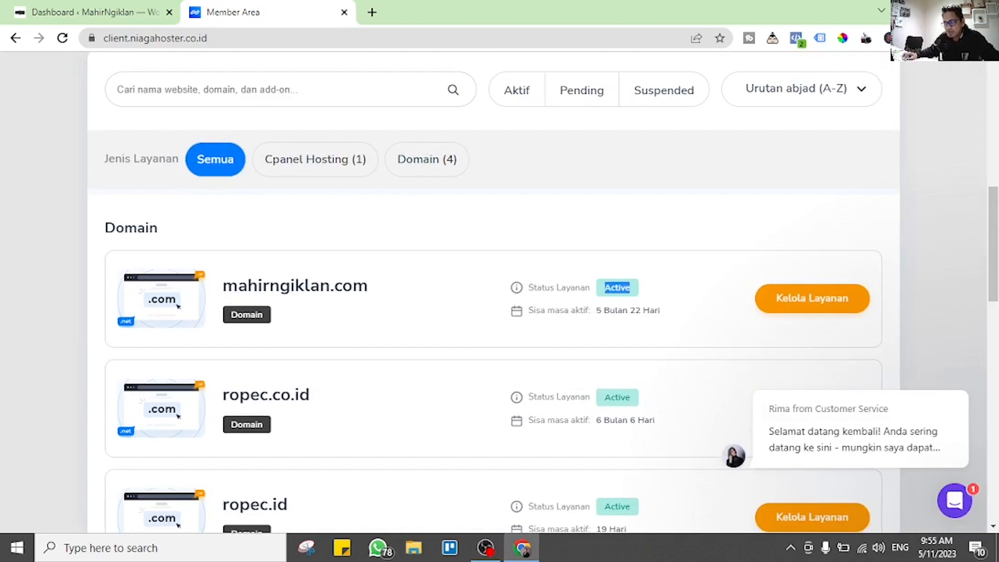
scroll(332, 235, "up", 3)
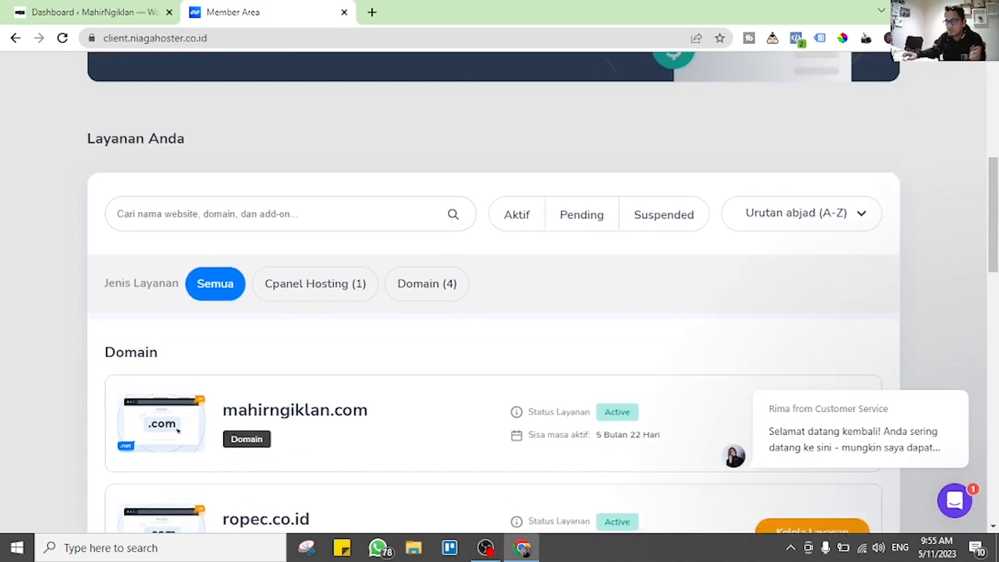
scroll(333, 236, "up", 3)
scroll(500, 292, "up", 3)
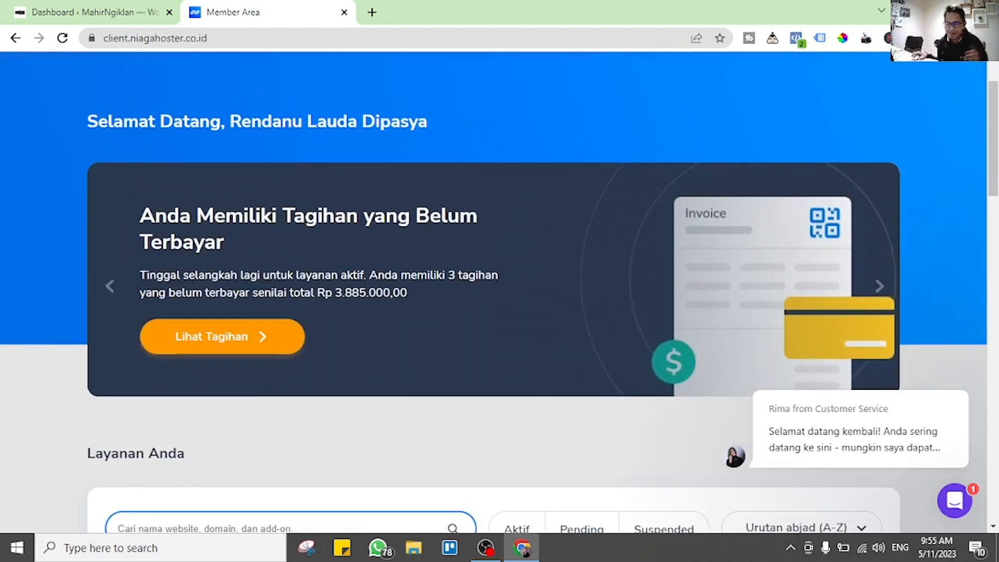
scroll(500, 292, "down", 6)
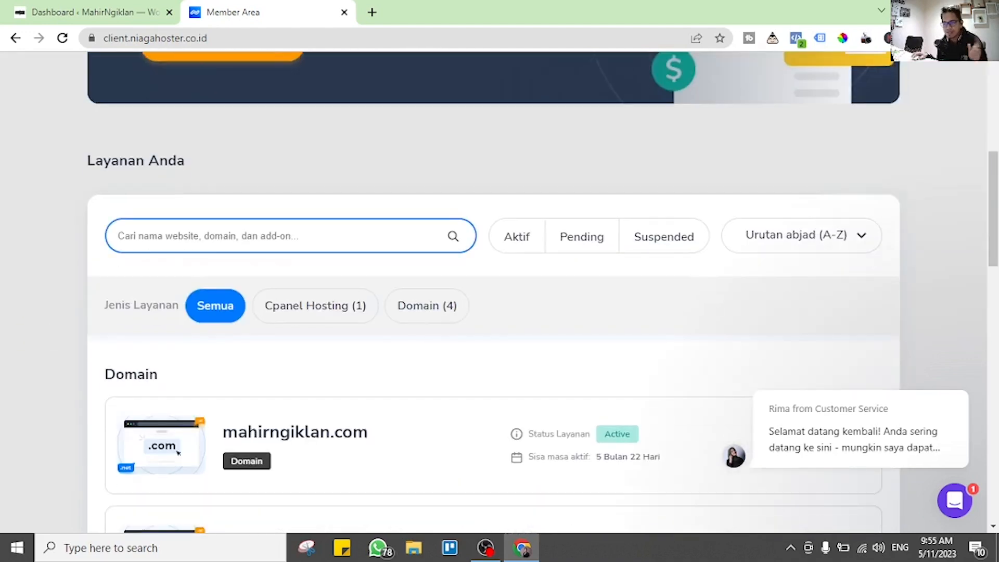
scroll(500, 291, "up", 7)
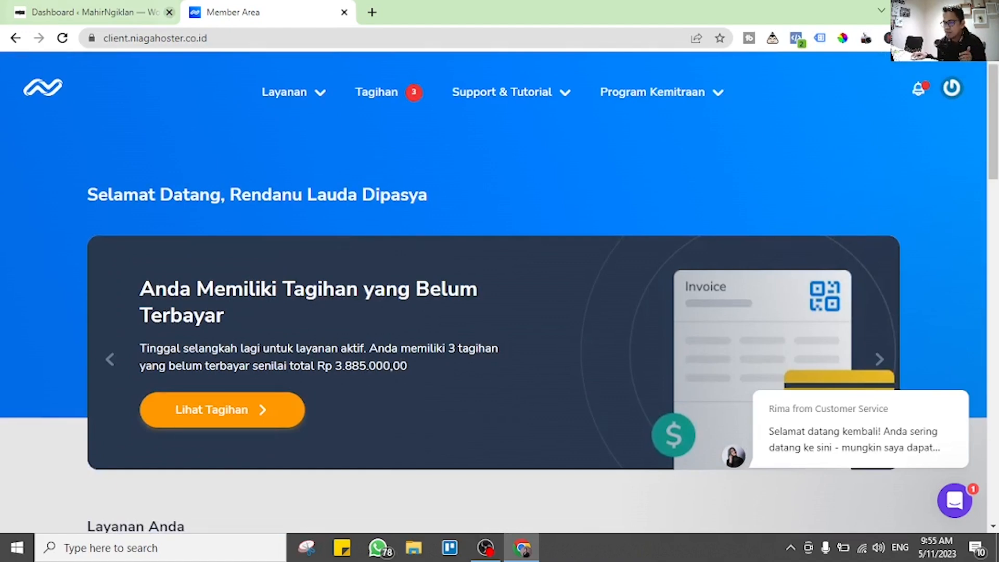
- Switch to the MahirNgiklan WordPress dashboard and log out of the admin account
left_click(124, 12)
mouse_move(931, 64)
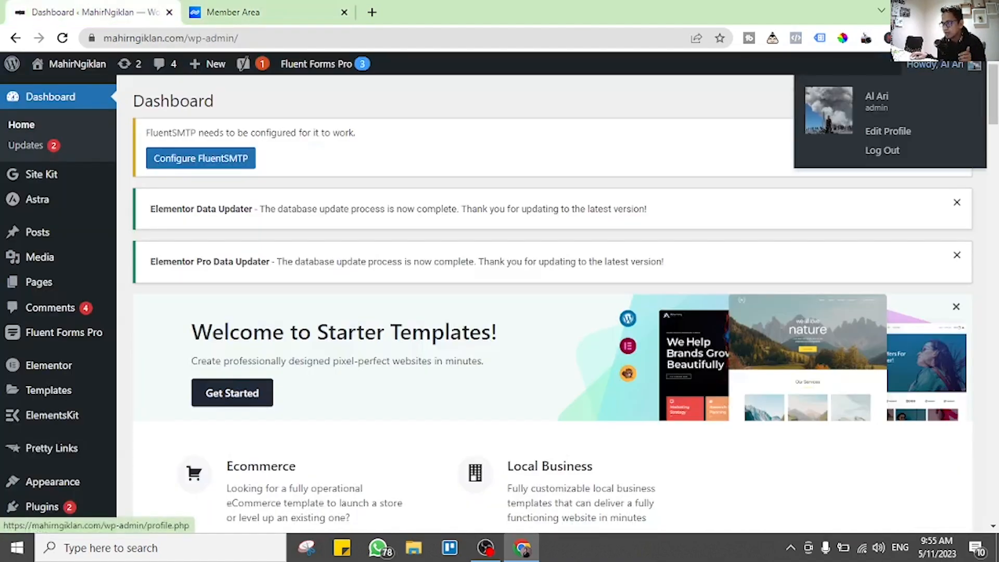
left_click(878, 149)
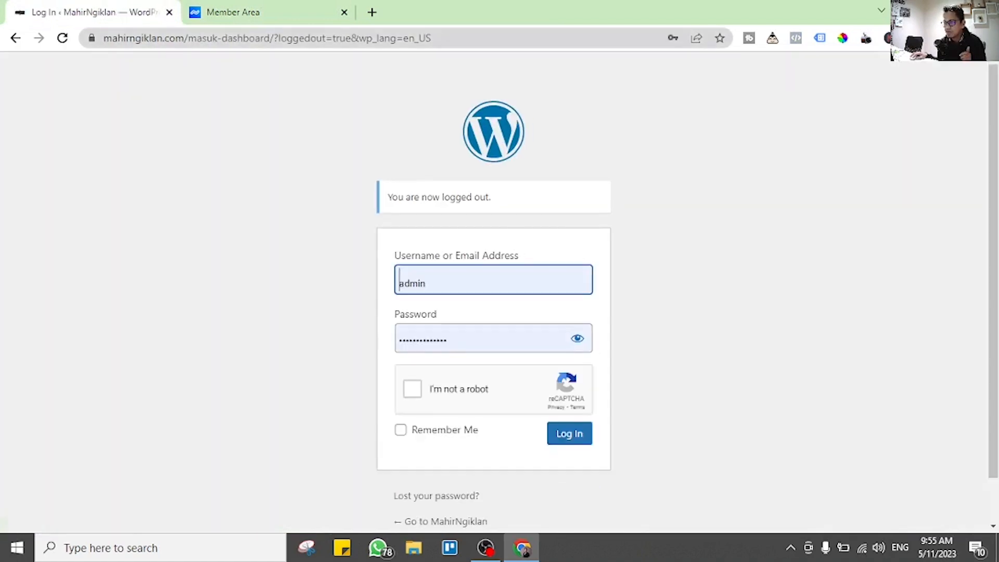
- Strip the path from the login page's web address, leaving only the domain mahirngiklan.com
left_click_drag(432, 38, 188, 38)
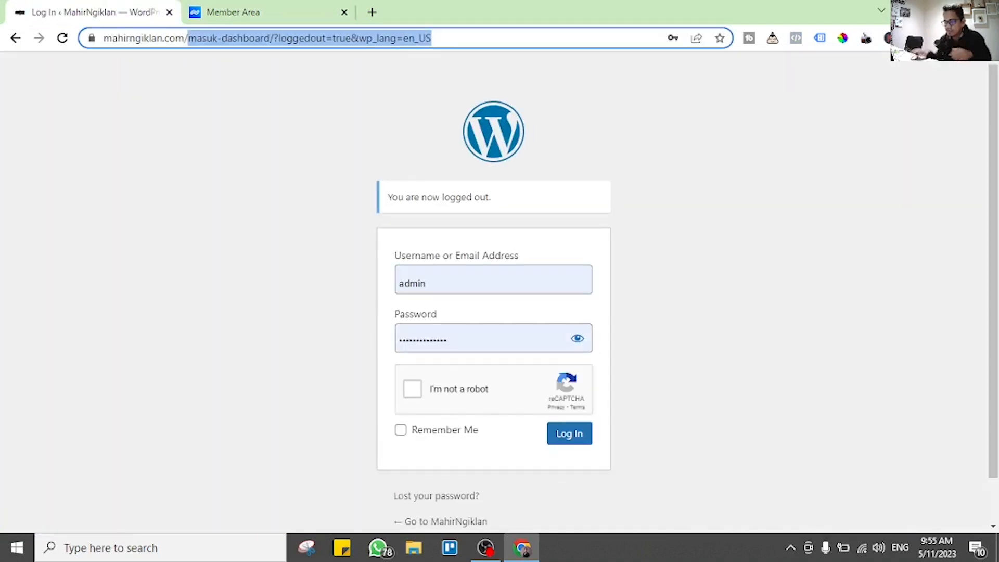
key("BackSpace")
key("BackSpace")
key("shift+Left")
key("shift+Left")
key("shift+Left")
key("shift+Left")
key("shift+Left")
key("shift+Left")
key("shift+Left")
key("shift+Left")
key("shift+Left")
key("shift+Left")
key("shift+Left")
key("shift+Left")
key("shift+Left")
key("shift+Left")
key("shift+Left")
key("shift+Left")
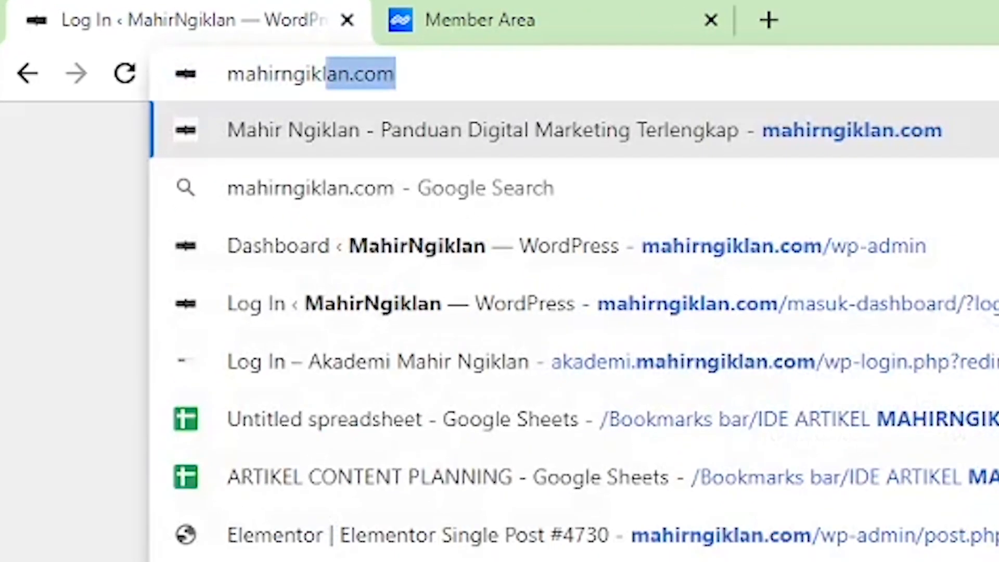
key("shift+Right")
key("shift+Right")
key("shift+Right")
key("shift+Right")
key("shift+Right")
key("shift+Right")
key("shift+Left")
key("shift+Left")
key("shift+Left")
key("shift+Left")
key("shift+Left")
key("shift+Left")
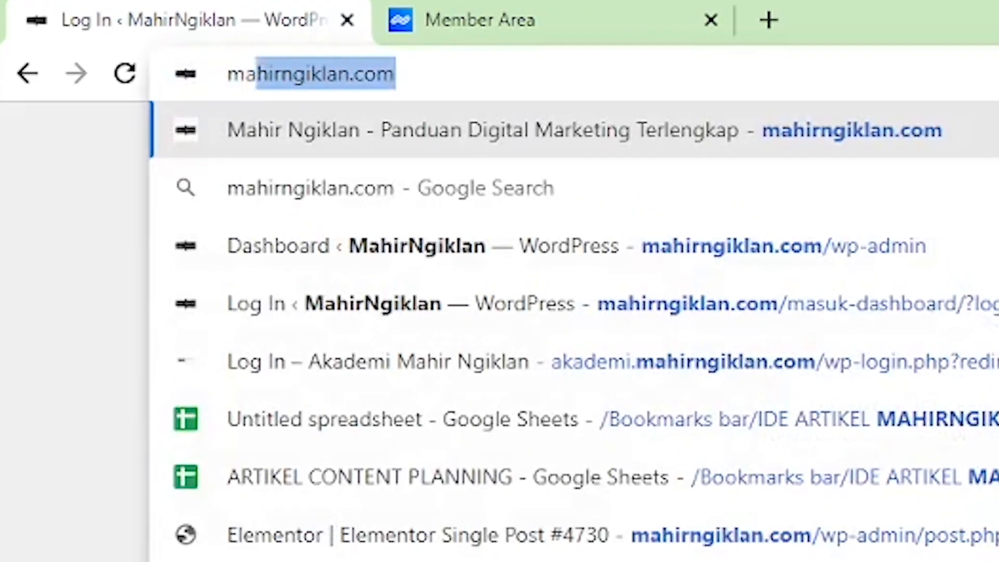
key("shift+Right")
key("shift+Right")
key("shift+Right")
key("shift+Right")
key("shift+Right")
key("shift+Right")
key("shift+Right")
key("shift+Right")
key("shift+Right")
key("shift+Right")
key("shift+Right")
key("shift+Right")
key("shift+Right")
key("shift+Right")
key("shift+Right")
key("shift+Right")
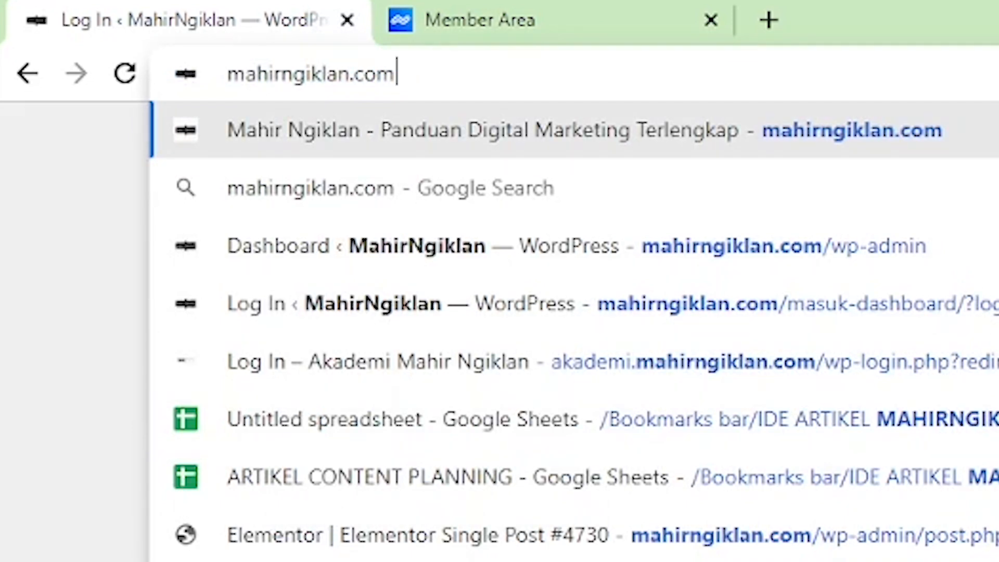
- Add the path /wp-admin to the mahirngiklan.com address, then remove wp-admin again
type("/wp-admin")
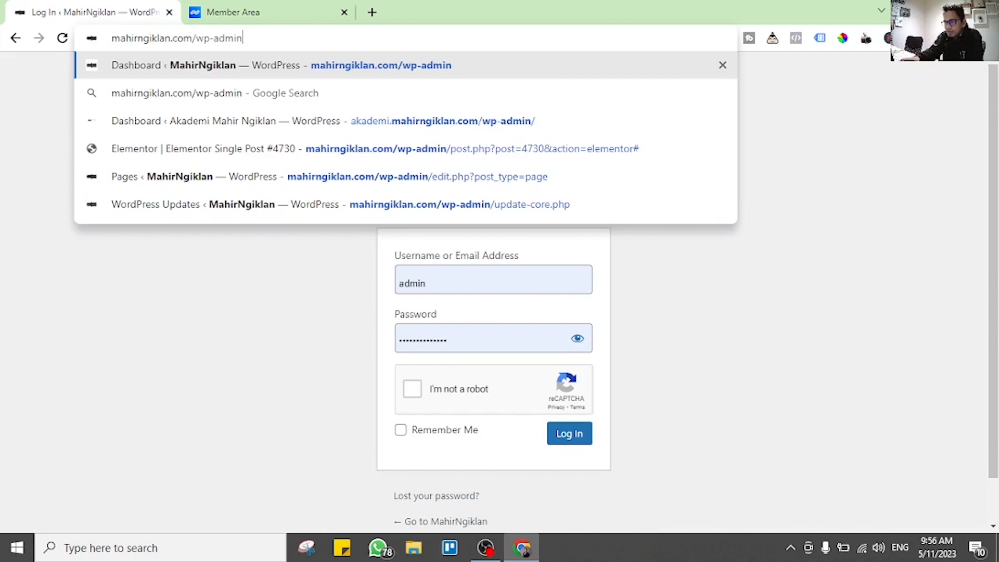
key("BackSpace")
key("BackSpace")
key("BackSpace")
key("BackSpace")
key("BackSpace")
key("BackSpace")
key("BackSpace")
key("BackSpace")
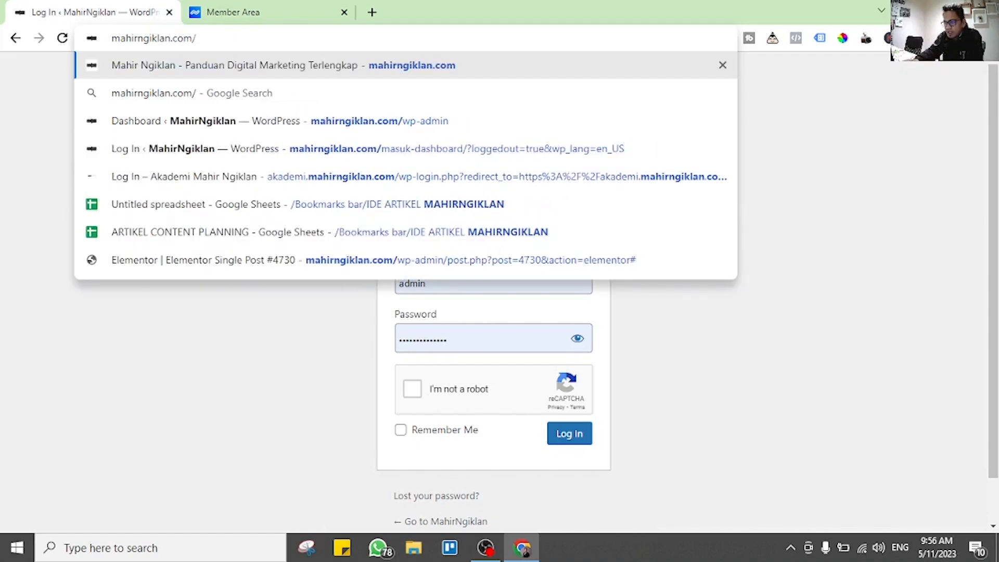
- Complete the address with the path masuk-dashboard and open the custom WordPress login page
type("masuk")
key("Right")
key("Return")
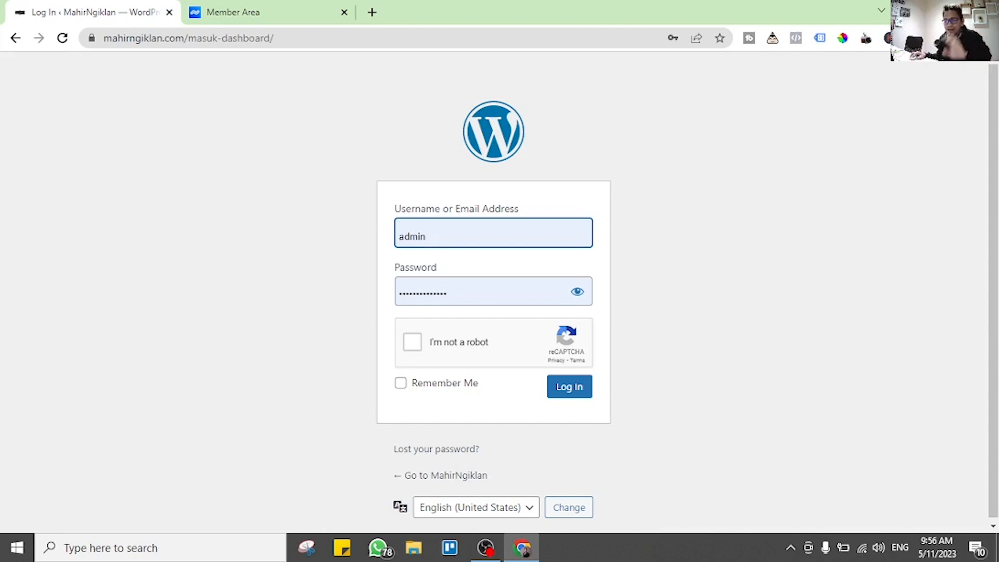
- Log in to WordPress with the prefilled credentials, confirming the reCAPTCHA and enabling Remember Me
left_click(703, 270)
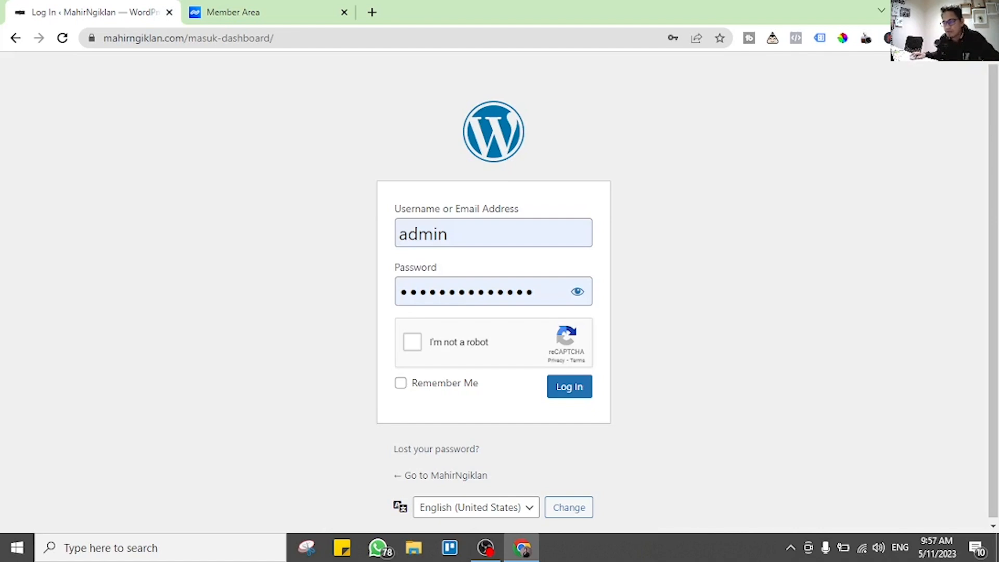
left_click(412, 342)
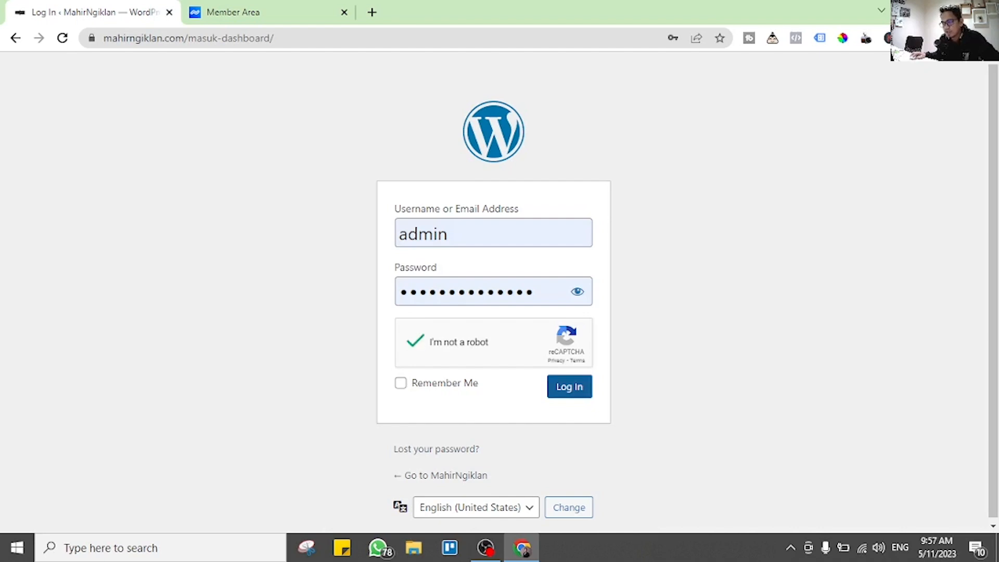
left_click(400, 383)
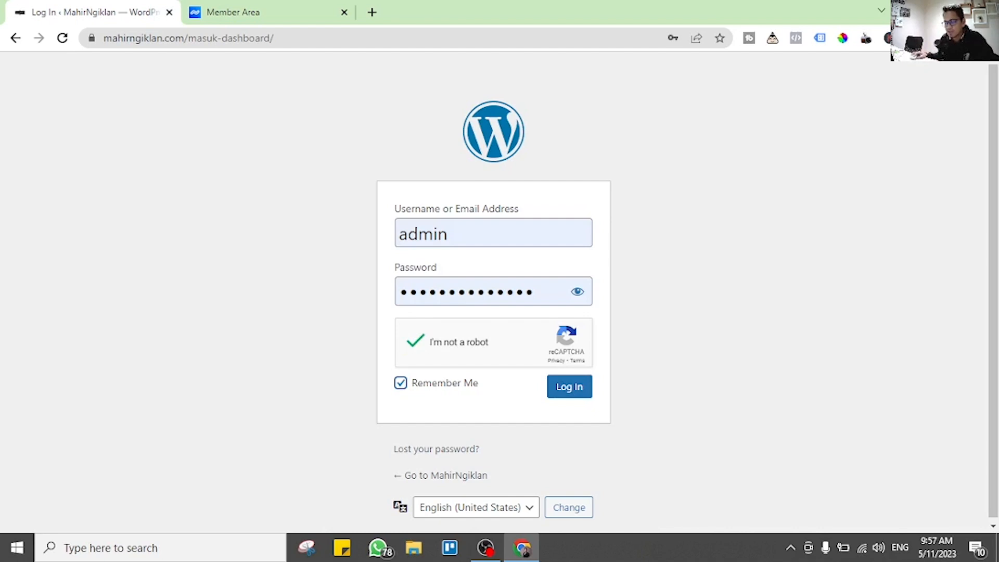
left_click(569, 386)
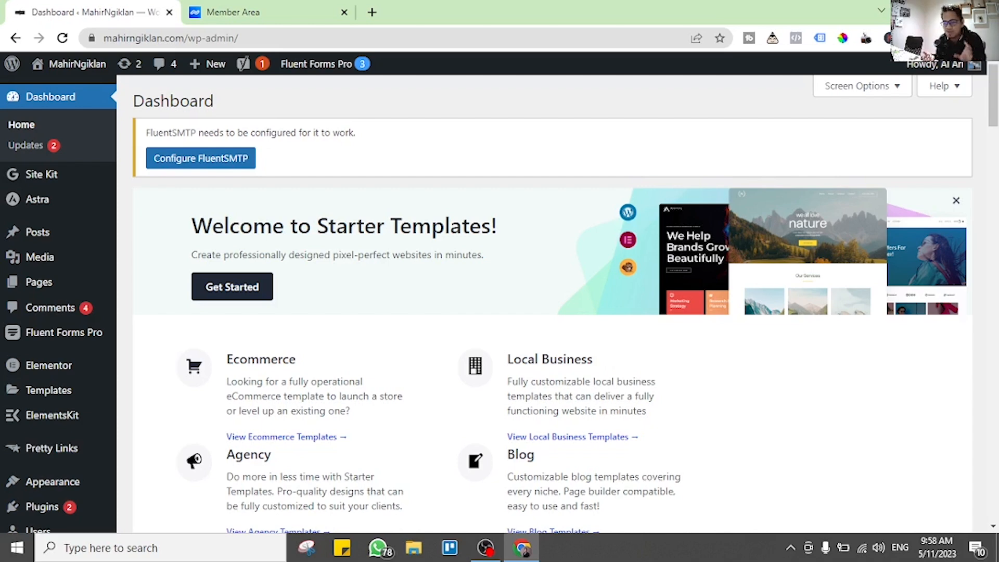
- Open the installed plugins list and look over its entries, such as Astra Pro, Cloudflare and Elementor
scroll(47, 364, "down", 4)
mouse_move(44, 287)
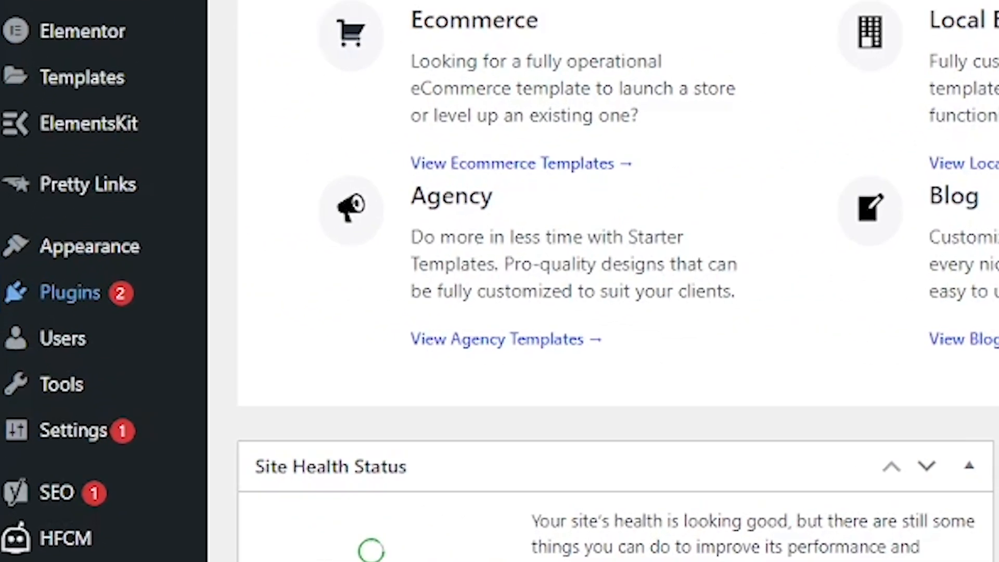
mouse_move(71, 293)
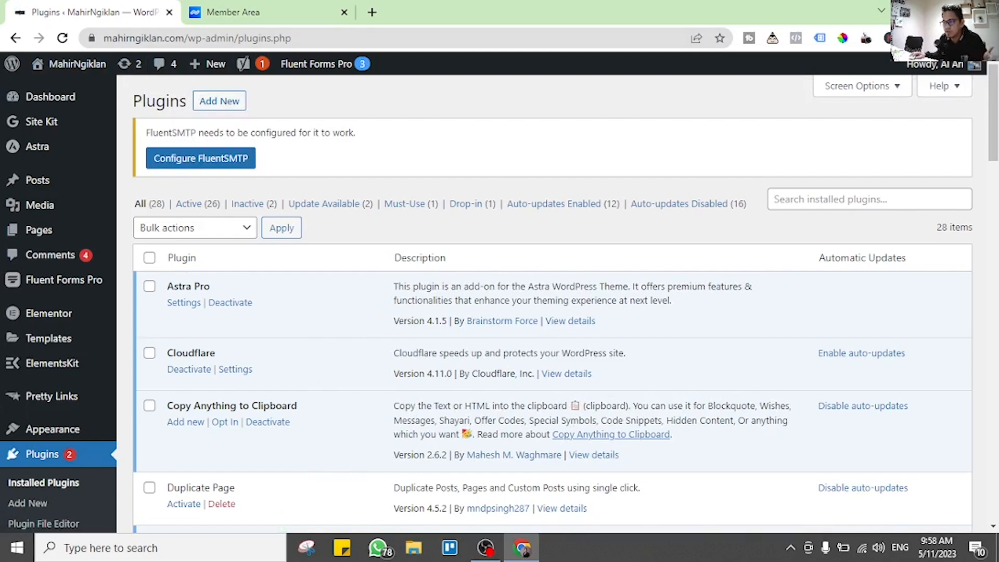
scroll(553, 301, "down", 1)
scroll(553, 302, "up", 1)
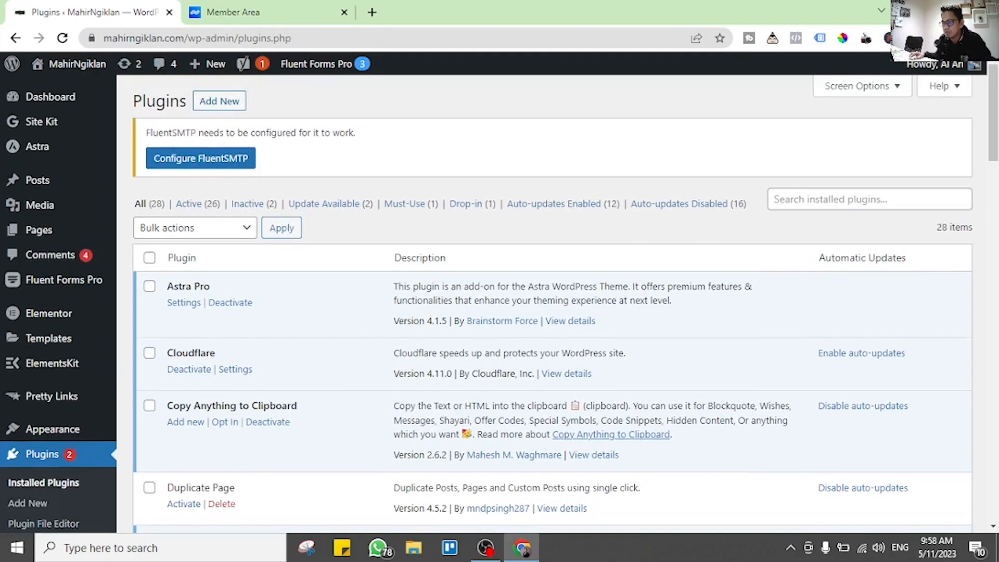
scroll(553, 302, "down", 1)
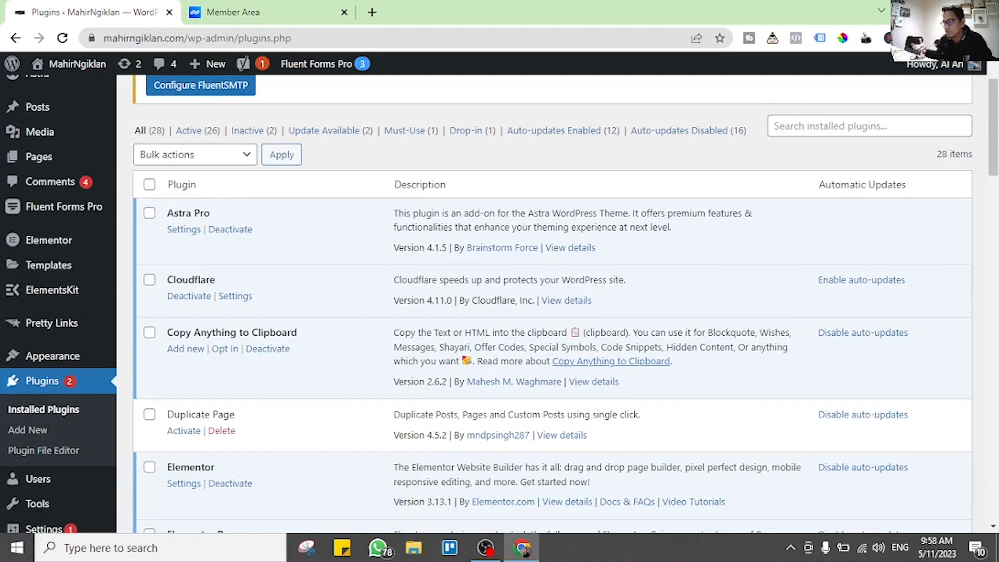
scroll(553, 301, "up", 1)
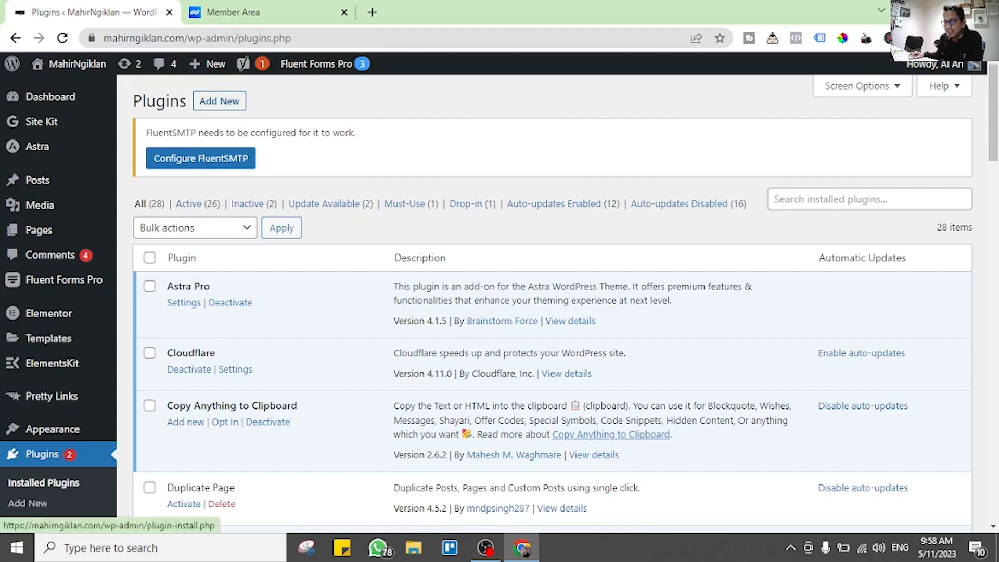
- Open the page for adding plugins and search for woocommerce
left_click(219, 101)
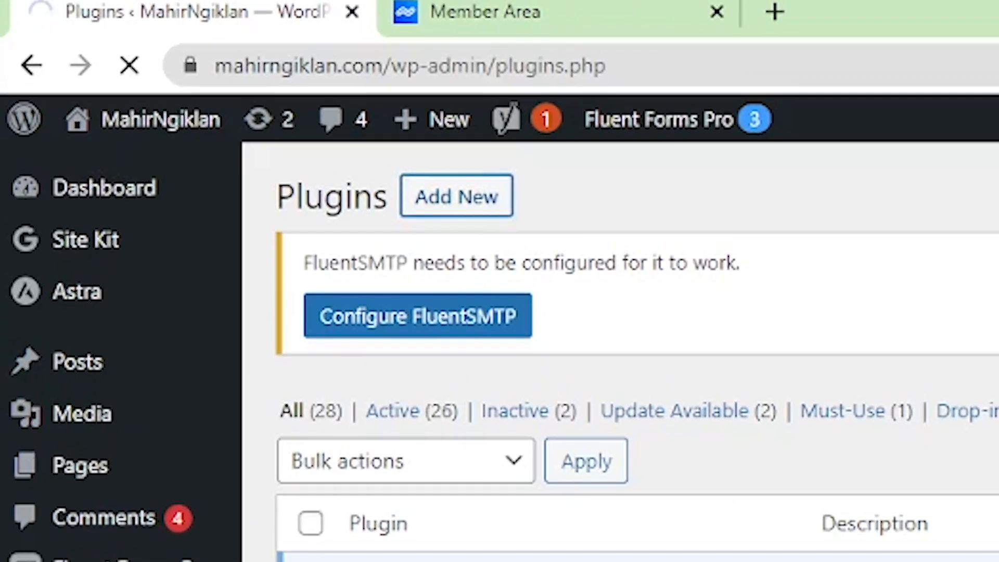
left_click(858, 207)
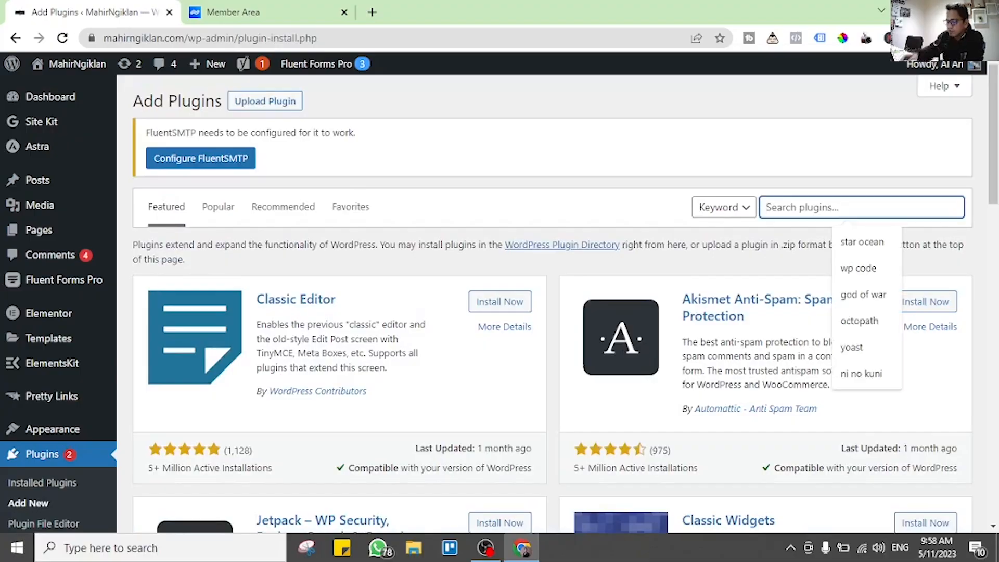
type("woo")
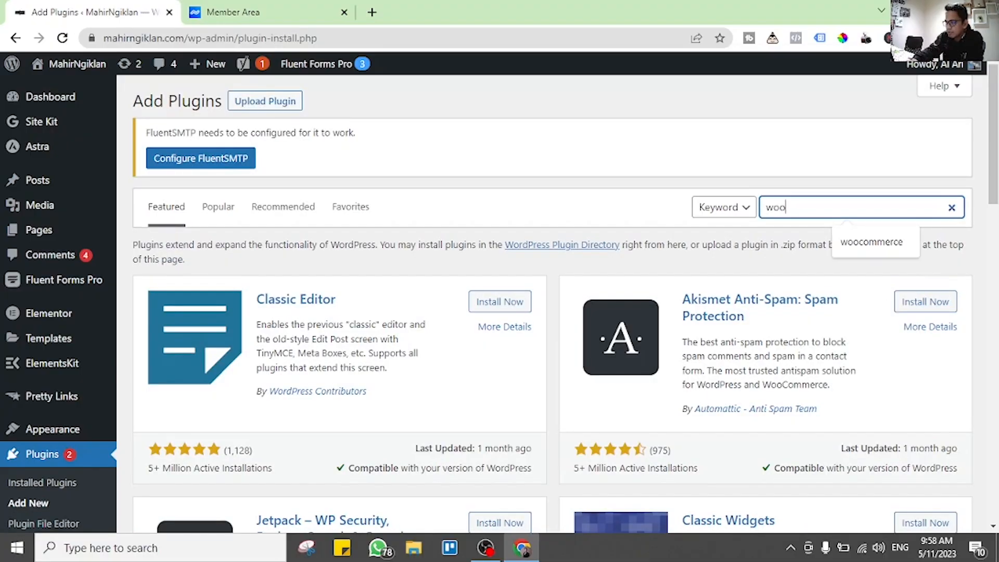
key("Down")
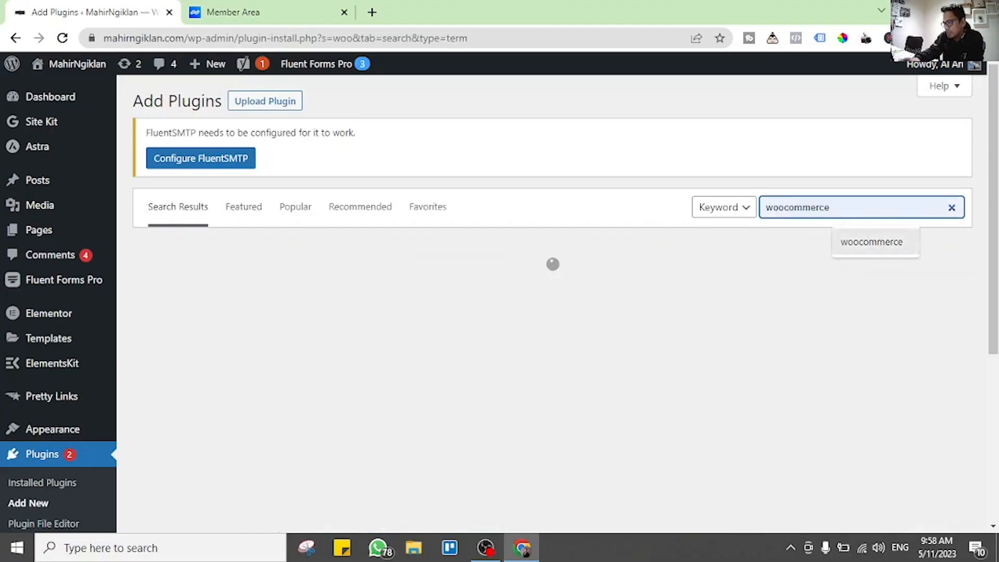
key("Return")
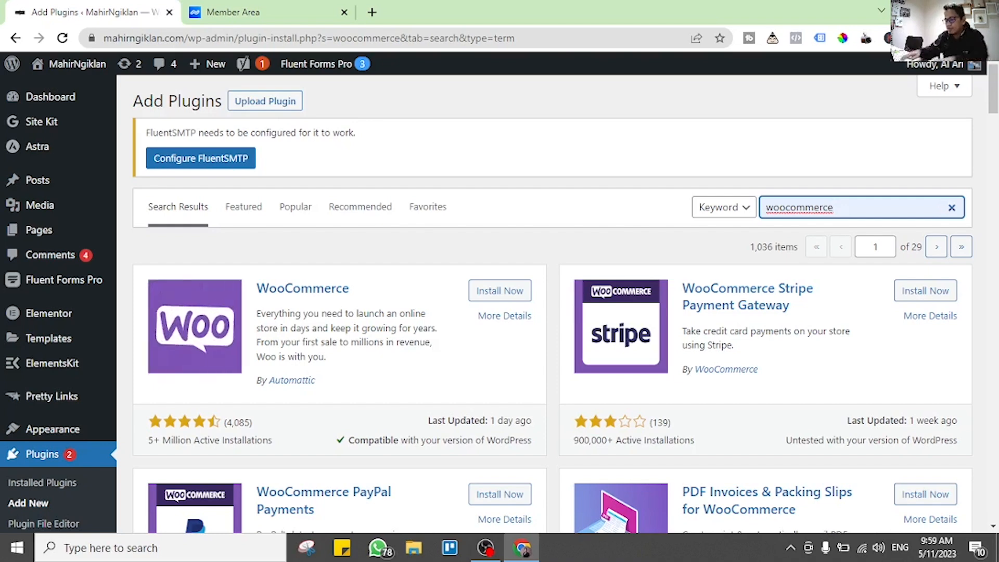
- Replace the plugin search keyword with elementor to find the Elementor Website Builder plugin
key("BackSpace")
key("BackSpace")
key("BackSpace")
key("BackSpace")
key("BackSpace")
key("BackSpace")
key("BackSpace")
key("BackSpace")
key("BackSpace")
key("BackSpace")
key("BackSpace")
type("elementor")
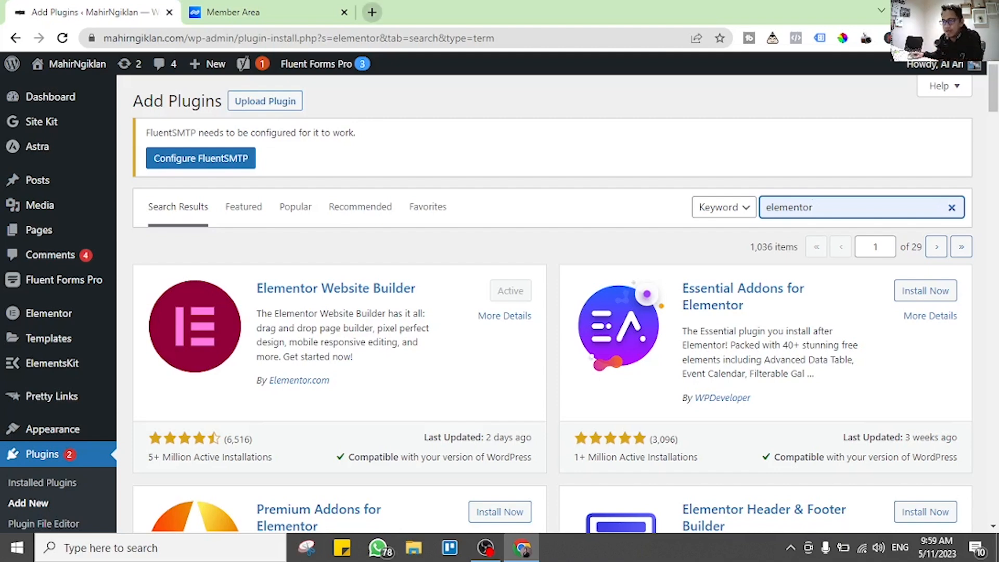
- Search Google for elementor pro in a new tab and open Elementor's official Pro plans page
left_click(372, 12)
type("elementor pro")
key("Return")
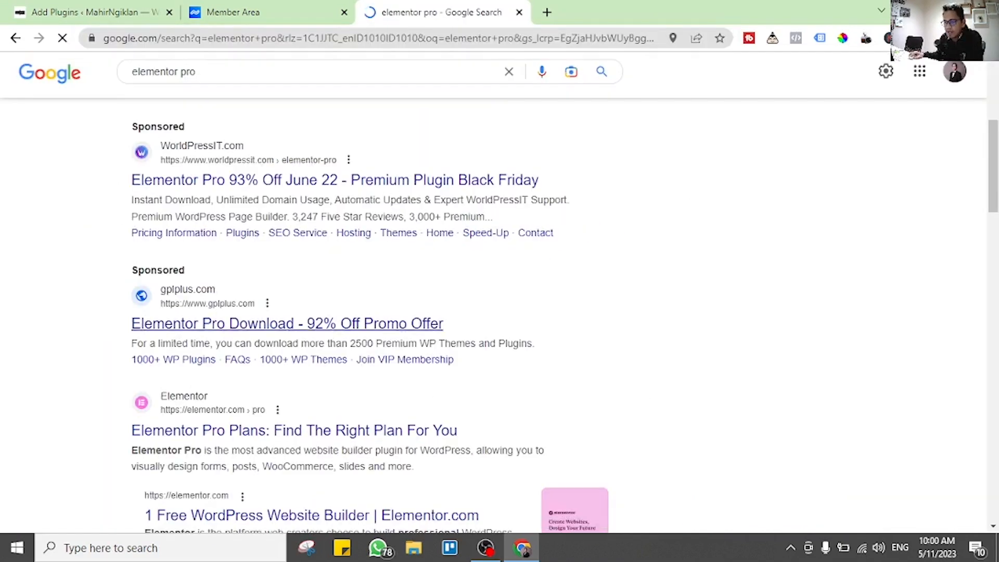
scroll(294, 344, "down", 1)
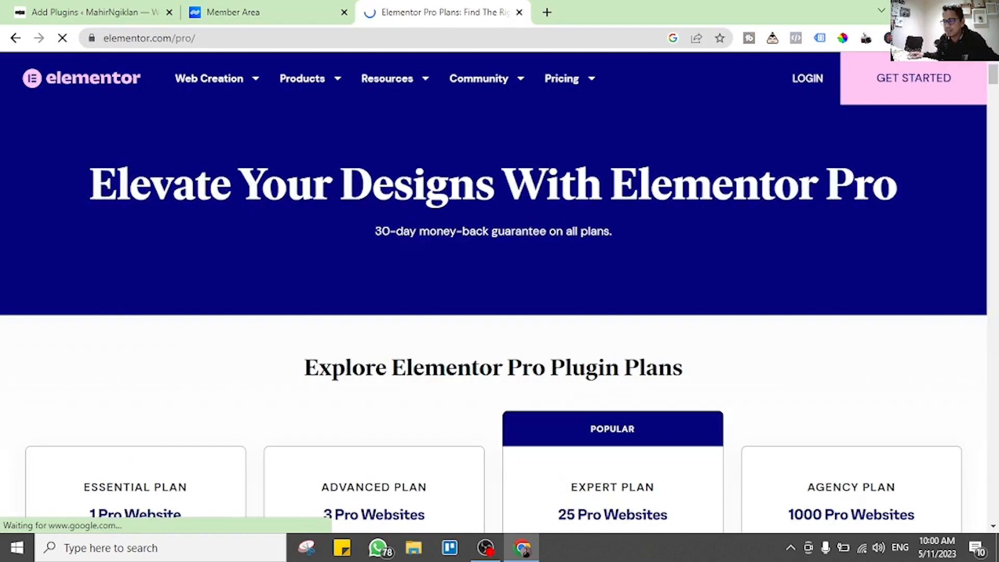
- Open Elementor's Page Builder Plugin pricing page and review the Essential, Expert and Agency plan prices
left_click(549, 78)
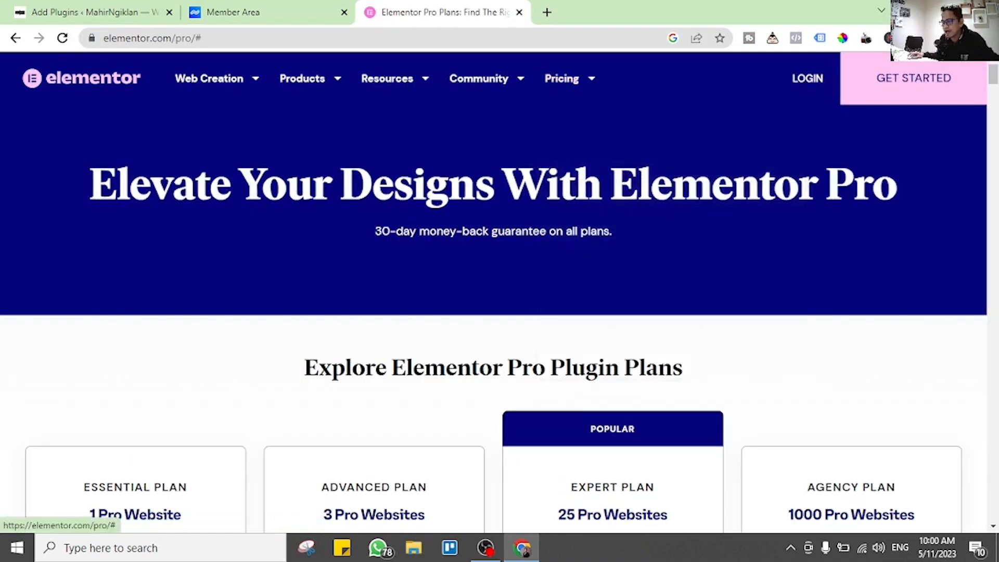
mouse_move(562, 78)
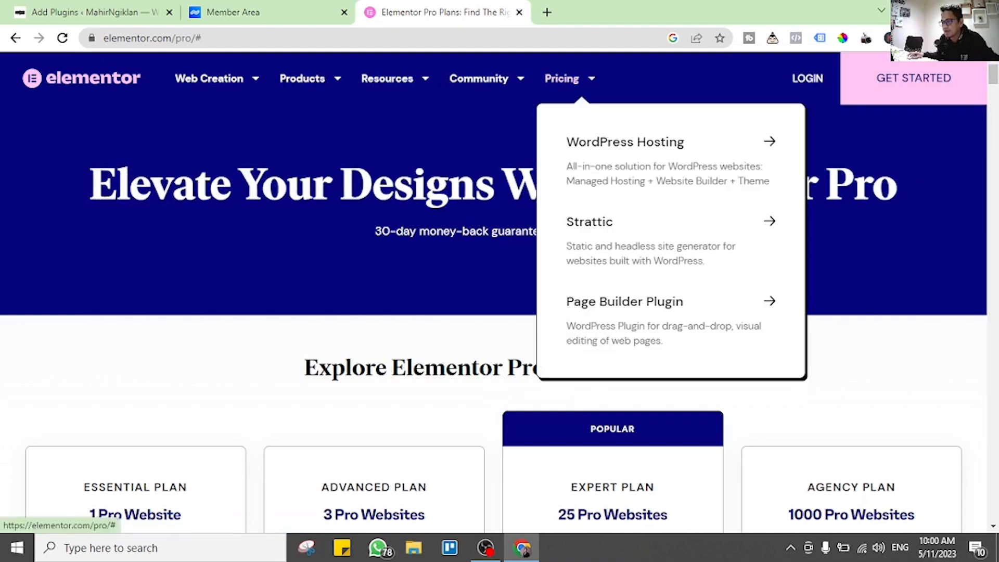
left_click(671, 298)
scroll(499, 281, "down", 4)
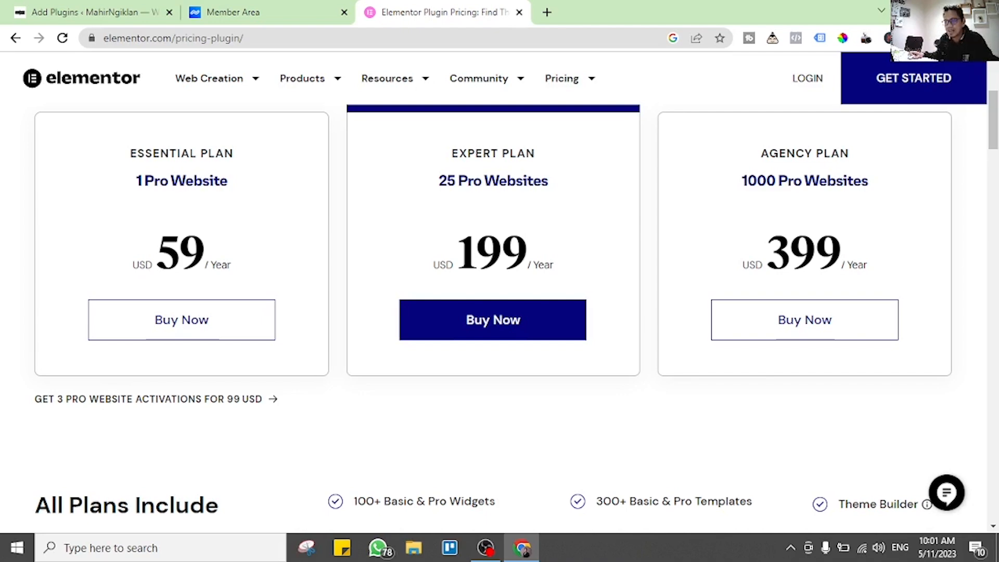
scroll(500, 291, "up", 1)
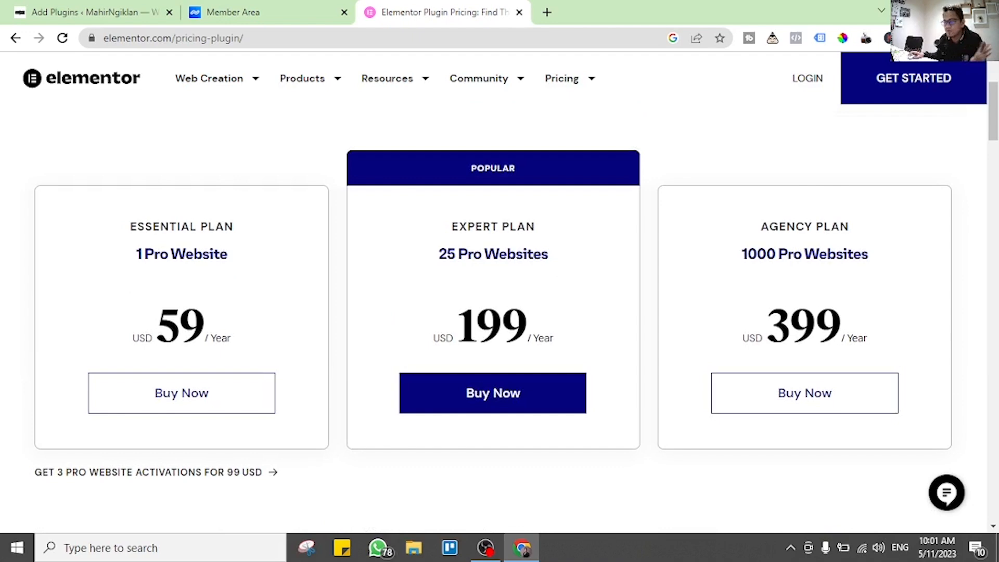
- Return to the WordPress page for adding plugins and search for cartflow
key("ctrl+1")
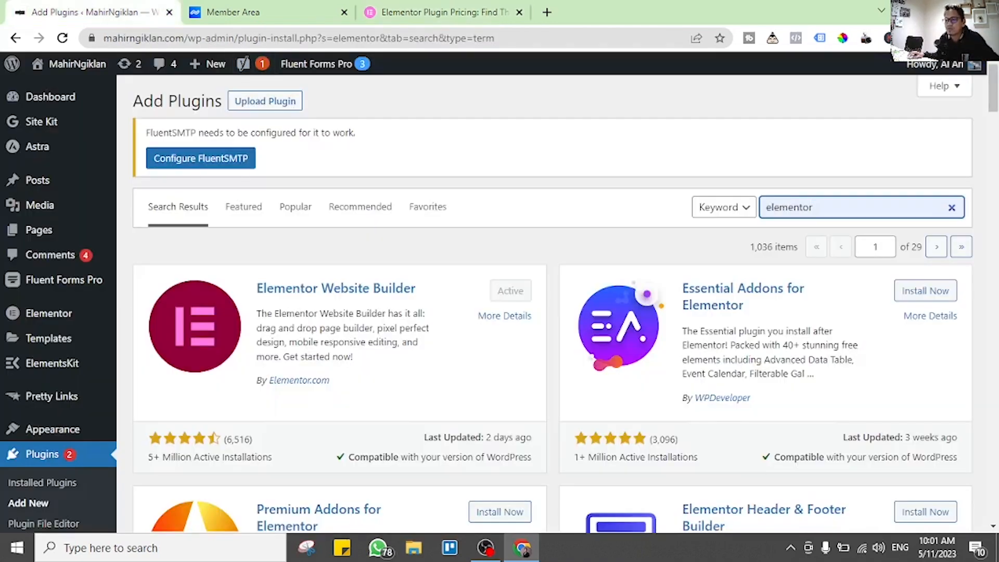
double_click(788, 207)
type("cartflow")
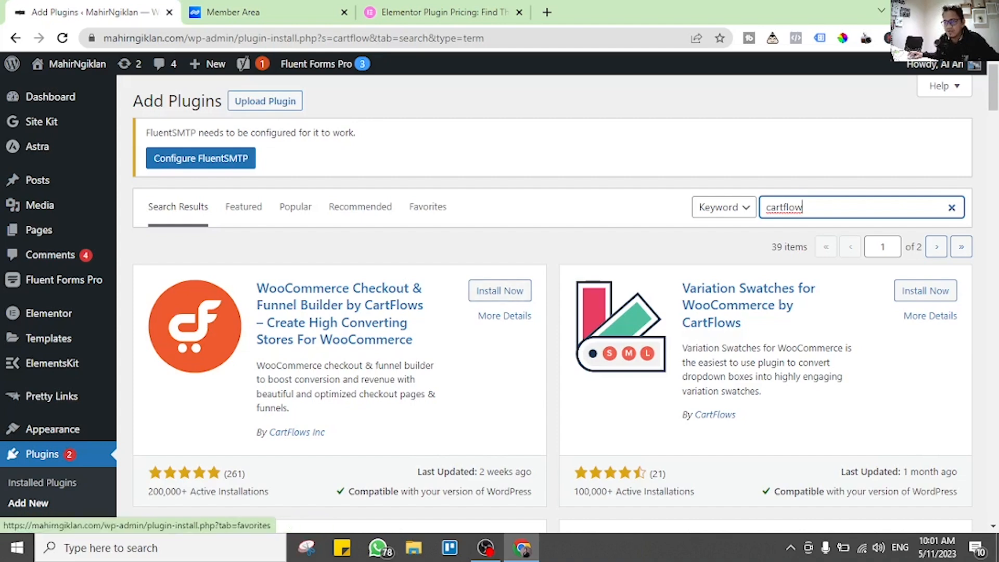
- Open the plugin upload form and its ZIP file chooser, closing the chooser without selecting a file
left_click(265, 101)
left_click(457, 307)
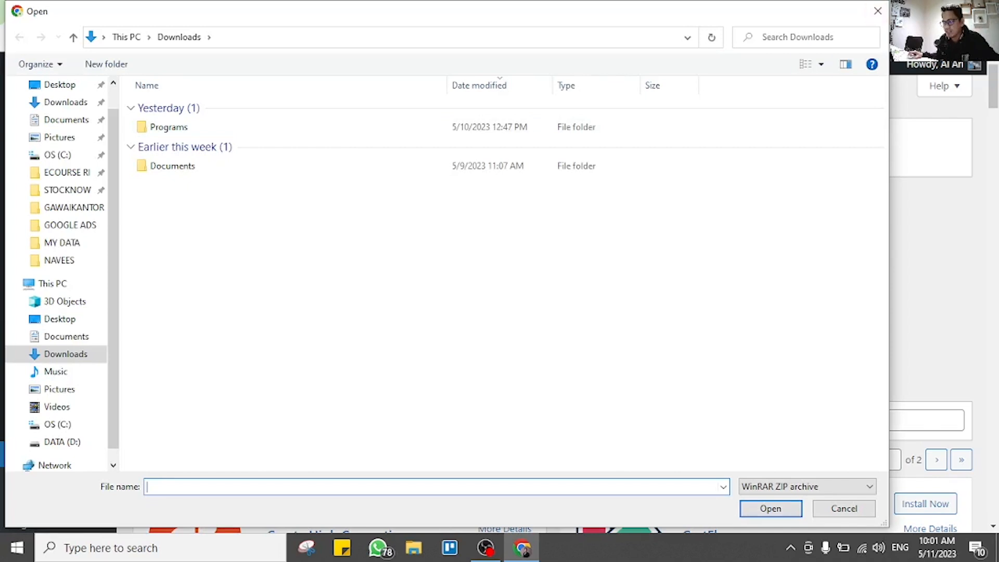
left_click(878, 11)
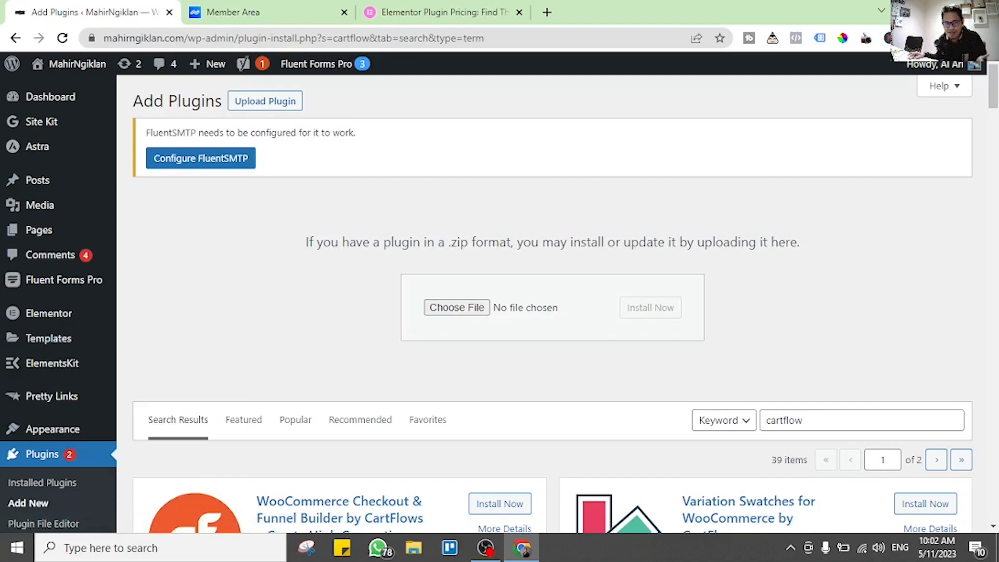
- Replace the plugin search keyword with updraft to find the UpdraftPlus backup plugin
scroll(552, 307, "down", 1)
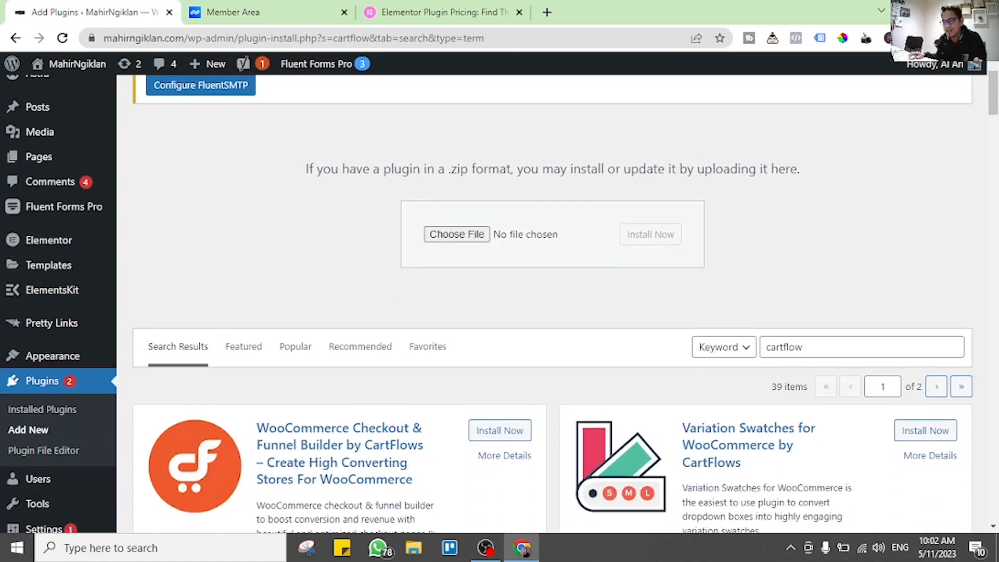
left_click(843, 347)
key("BackSpace")
key("BackSpace")
key("BackSpace")
key("BackSpace")
key("BackSpace")
key("BackSpace")
key("BackSpace")
key("BackSpace")
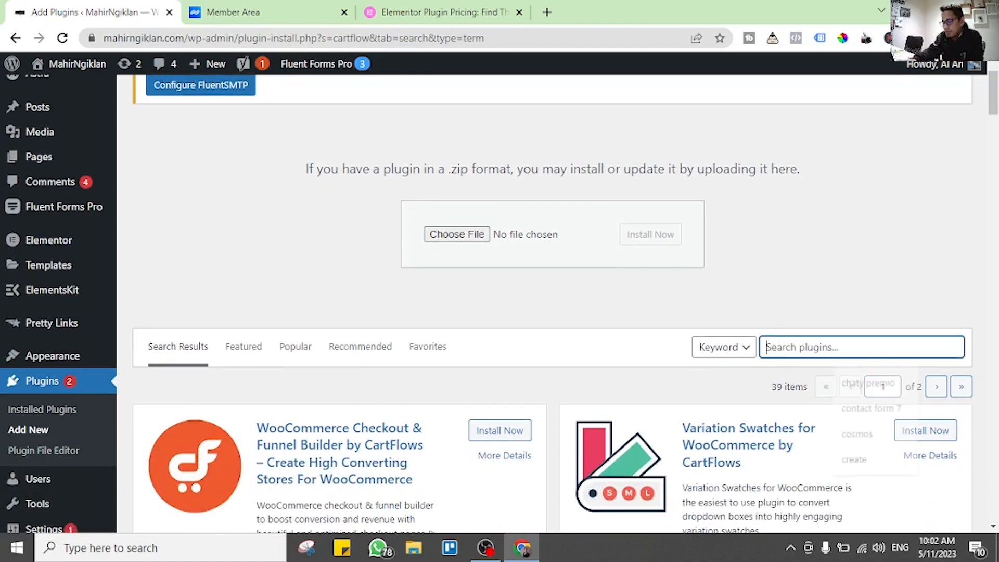
type("updar")
type("ft")
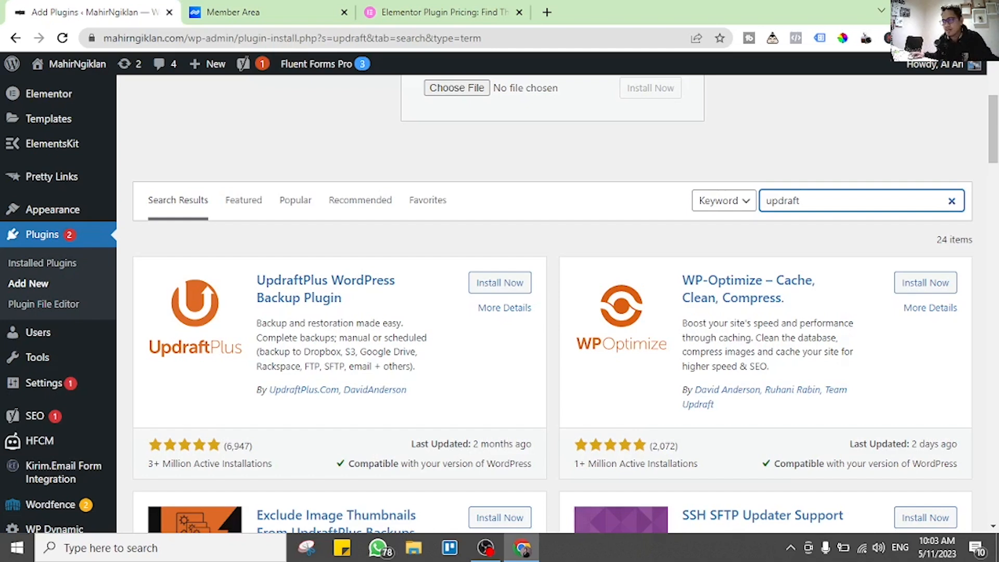
- Replace the plugin search keyword with litespeed and look over the caching plugins found, such as LiteSpeed Cache
key("BackSpace")
key("BackSpace")
key("BackSpace")
key("BackSpace")
key("BackSpace")
key("BackSpace")
key("BackSpace")
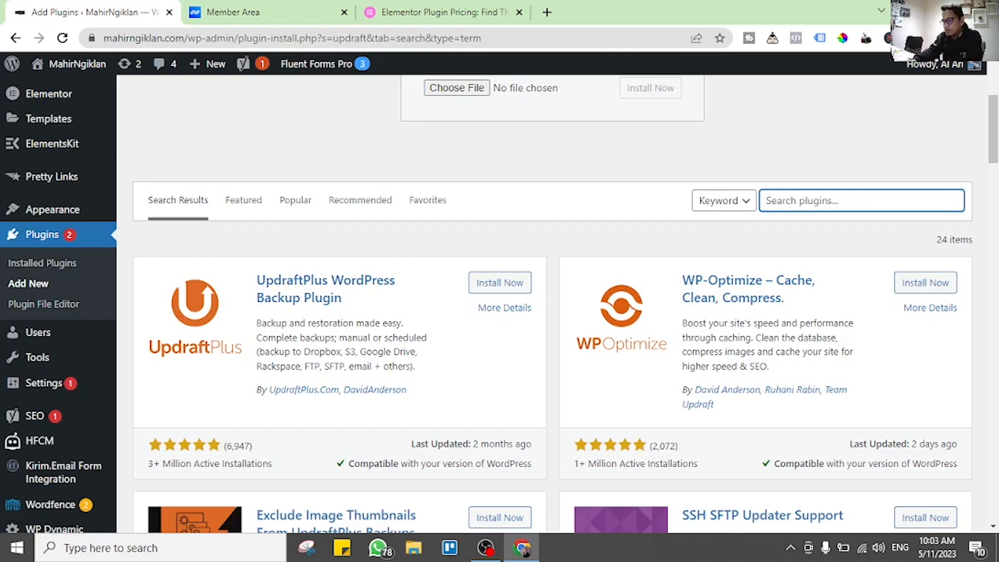
type("litespeed")
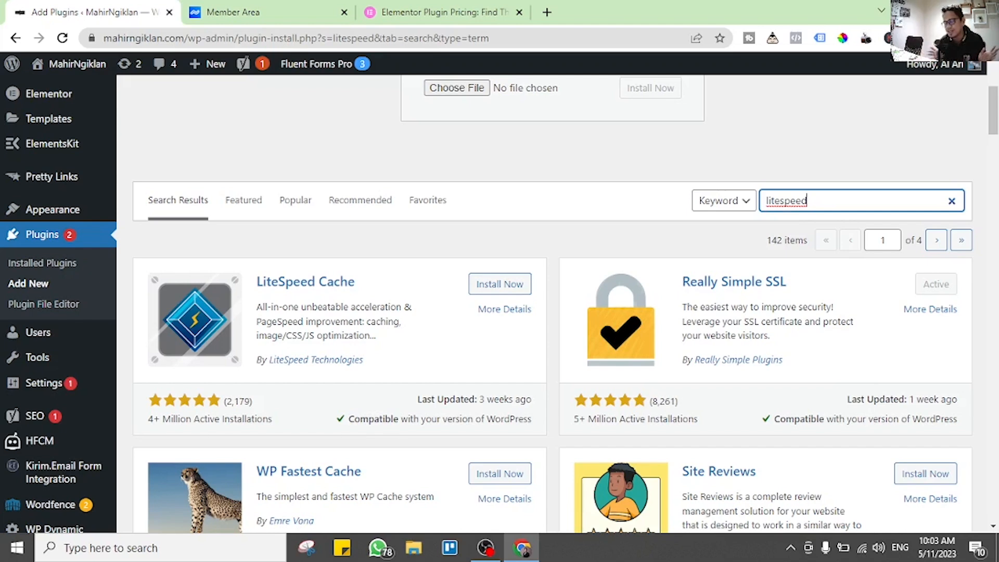
scroll(499, 305, "down", 1)
scroll(553, 305, "down", 2)
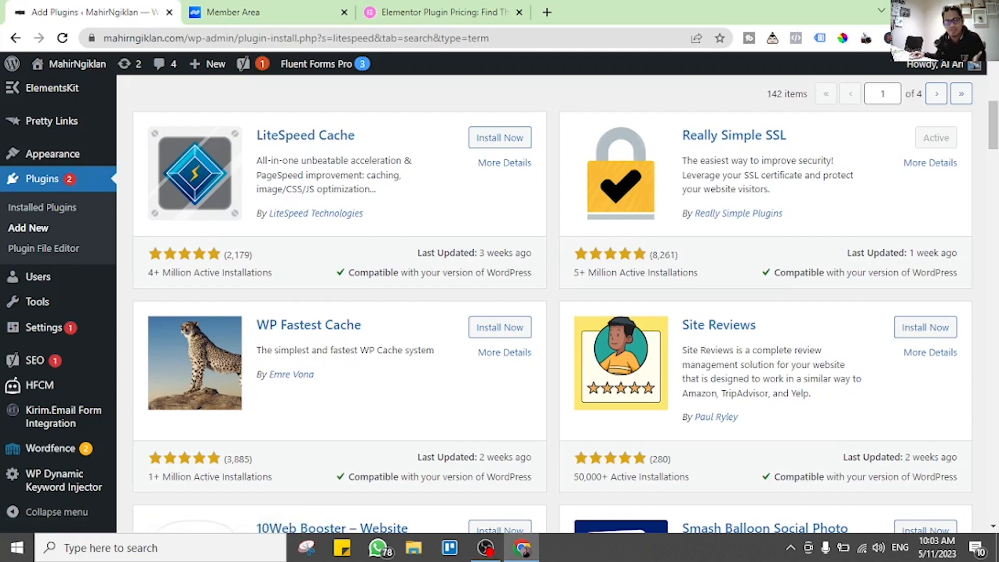
scroll(551, 301, "up", 3)
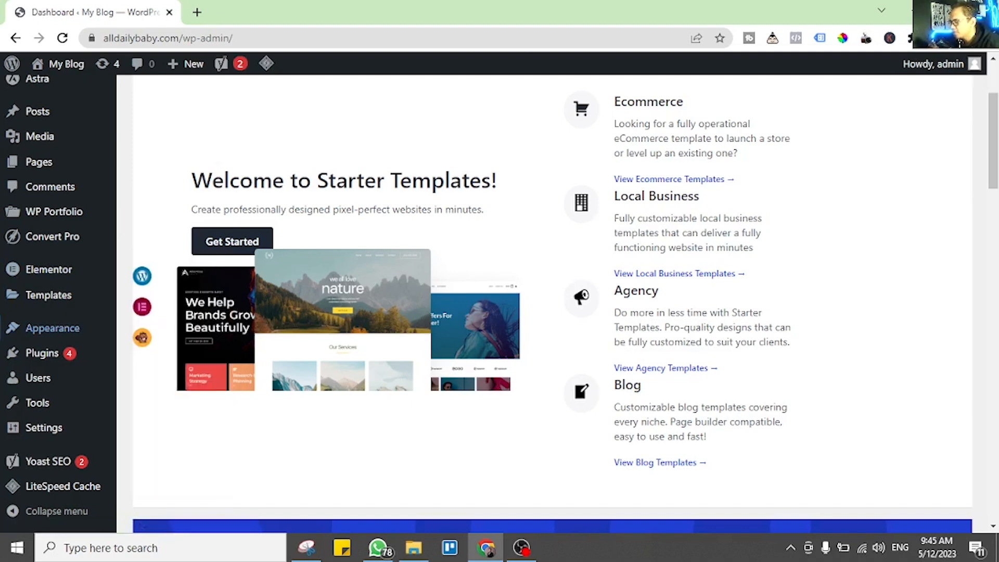
- Open the Themes page in the alldailybaby.com dashboard and look over the installed themes
mouse_move(52, 328)
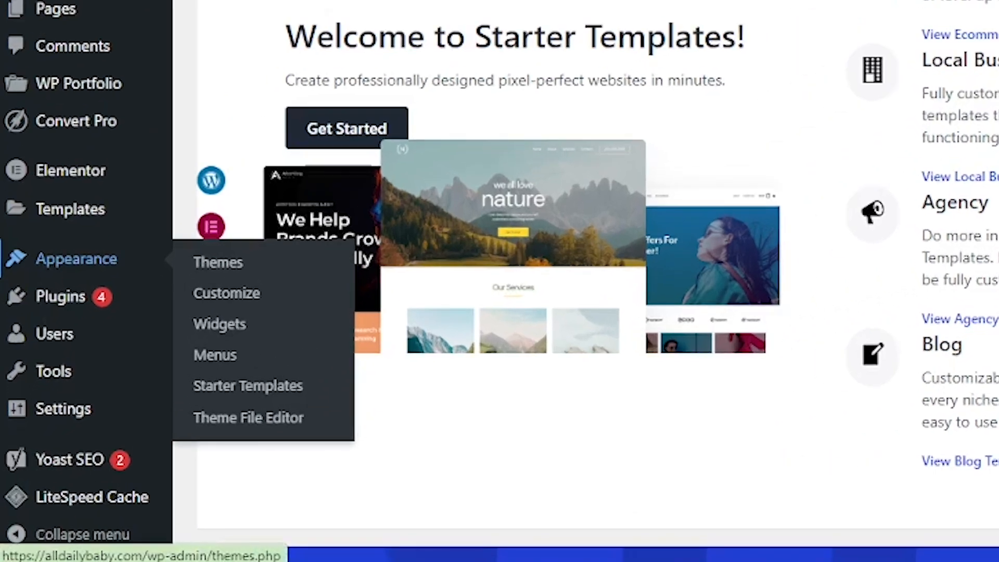
left_click(217, 262)
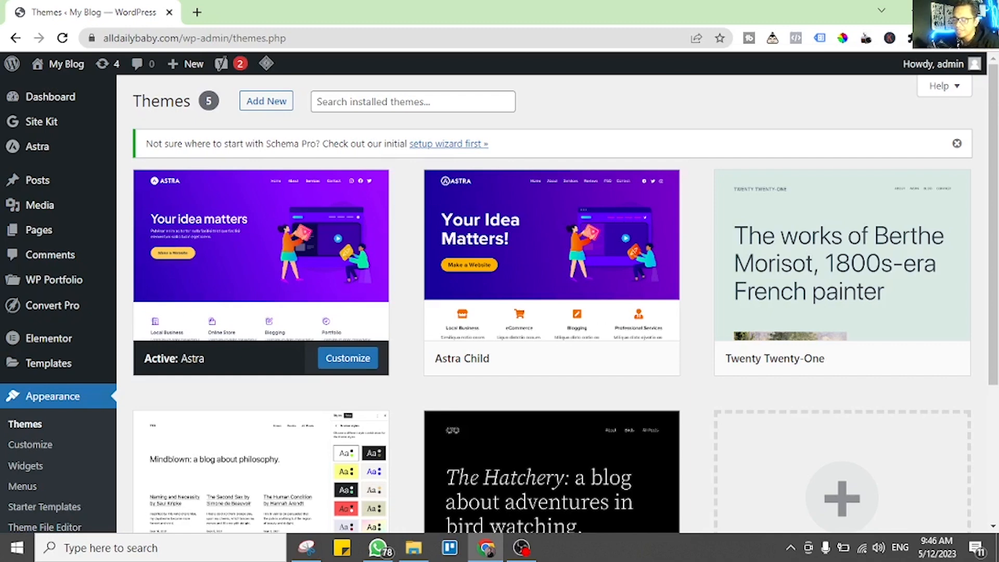
scroll(551, 304, "down", 1)
scroll(551, 304, "up", 1)
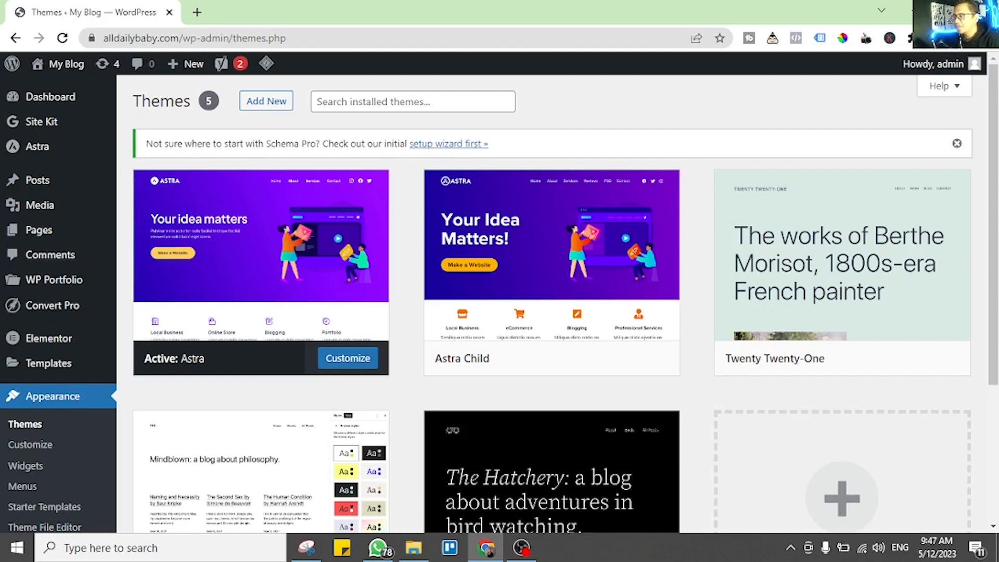
- Open wpastra.com/pricing/ in a new tab and check the Astra Pro price
left_click(197, 12)
type("satra.com/pricing/")
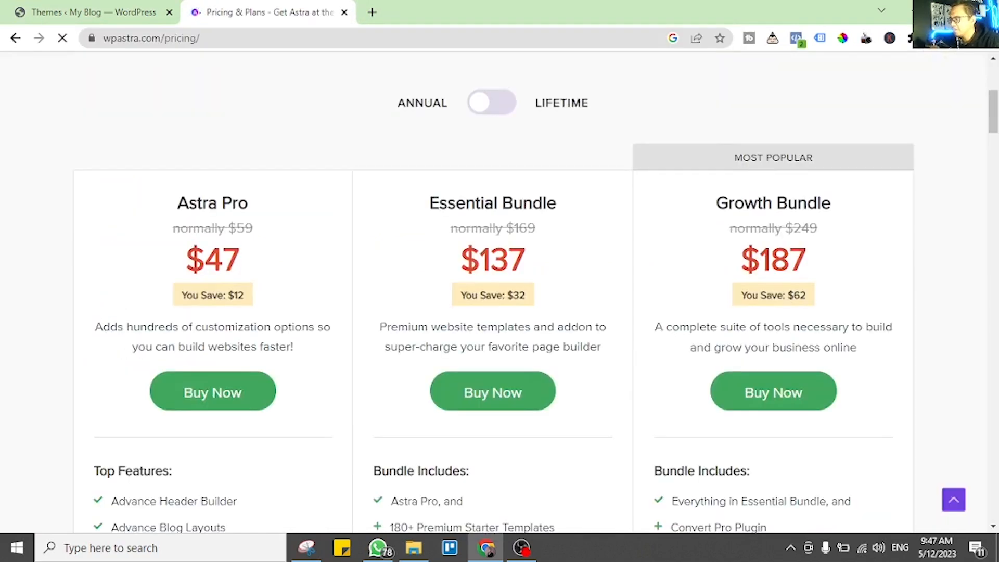
left_click_drag(241, 260, 185, 260)
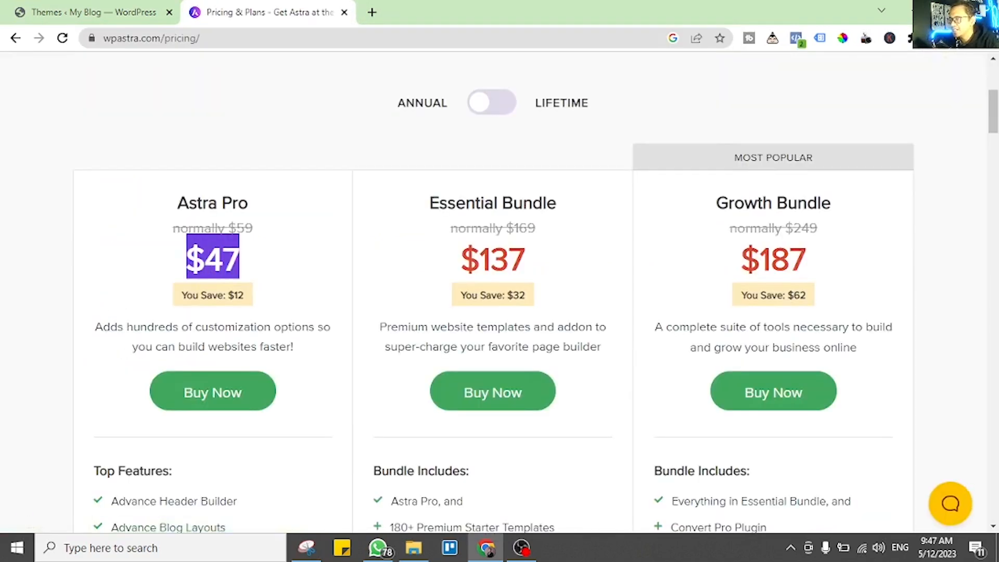
left_click(185, 261)
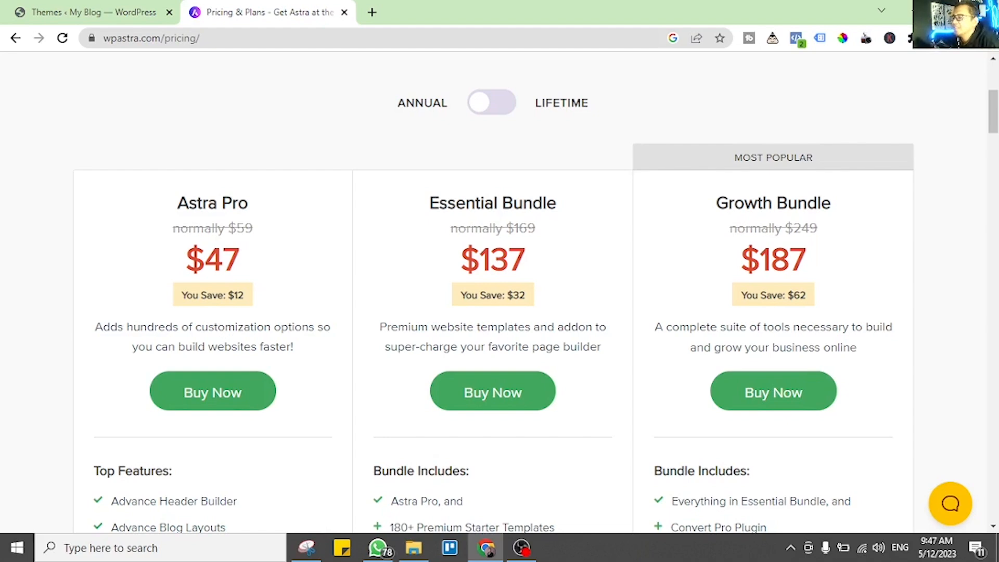
- Return to the WordPress Themes page and search the installed themes for astra
left_click(94, 13)
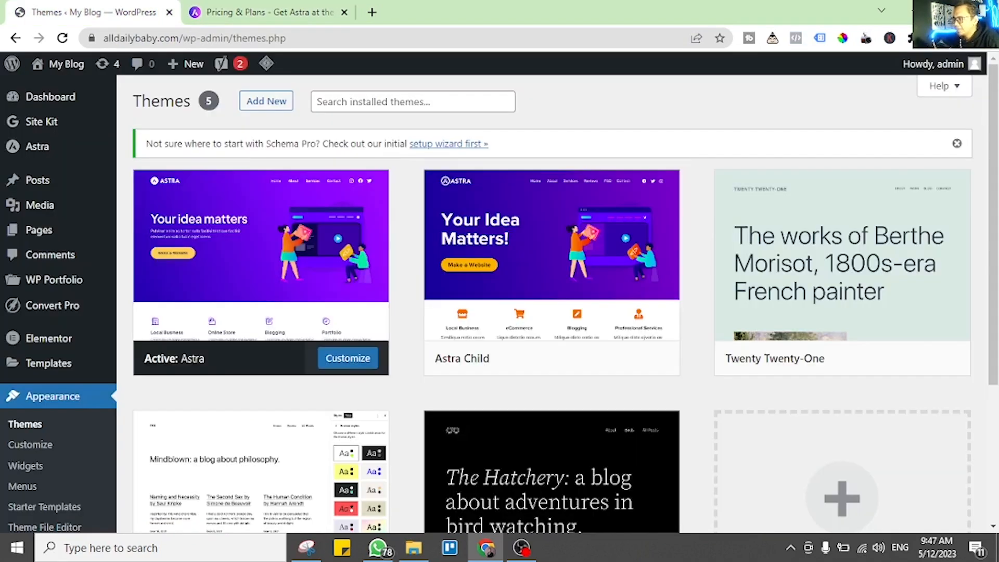
left_click(408, 101)
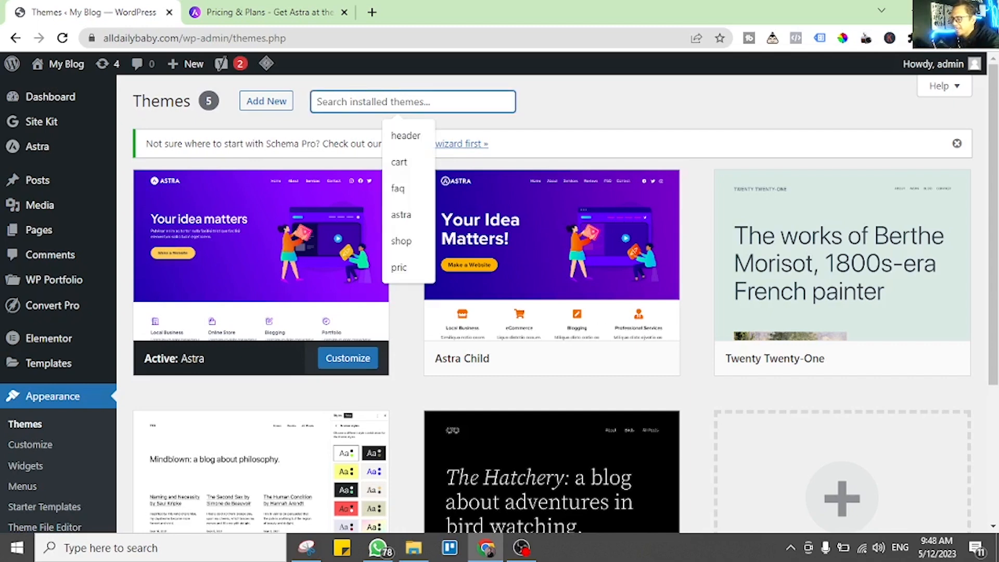
type("astra")
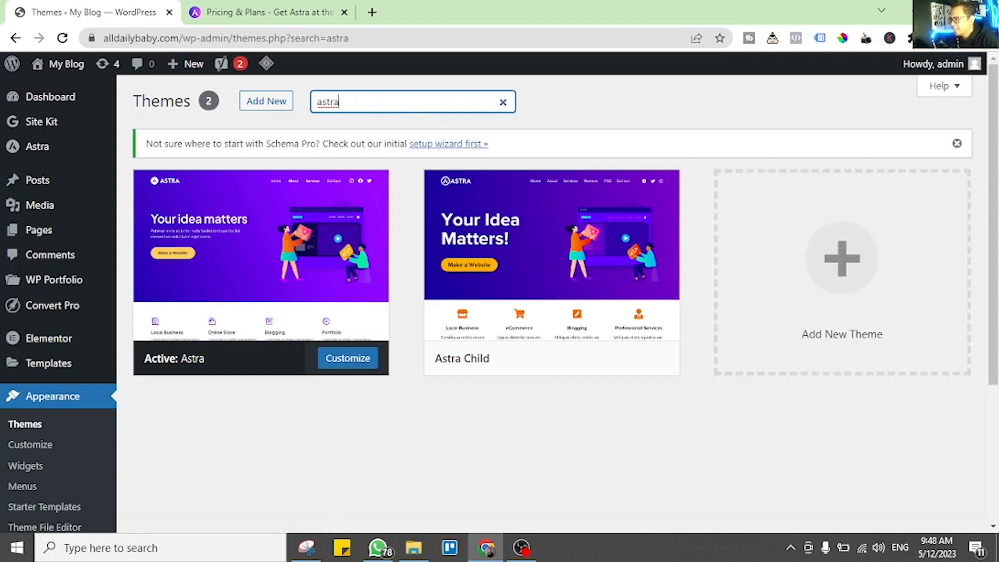
- Open the page for adding themes, search for astra and look through the matching themes
left_click(265, 101)
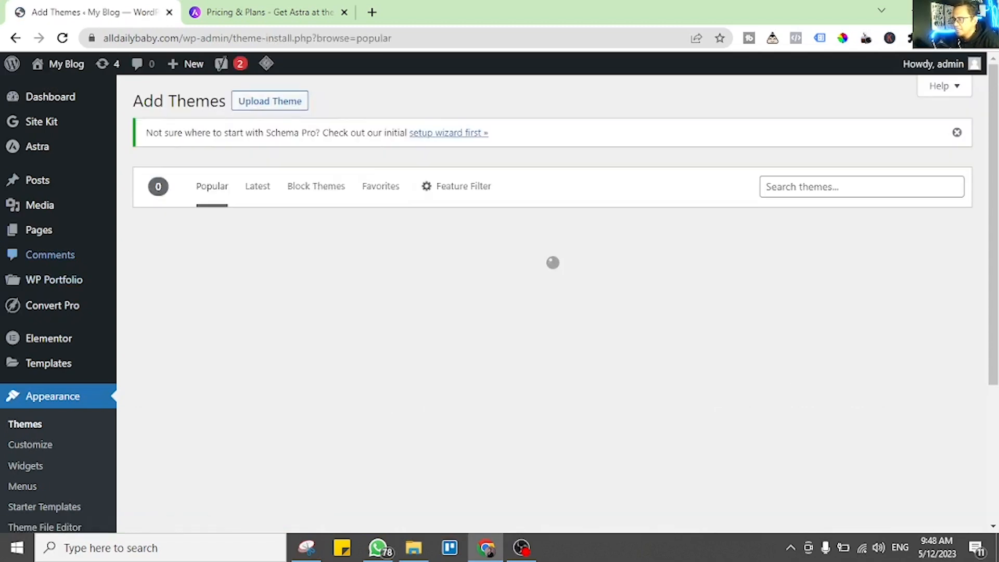
left_click(853, 186)
type("astra")
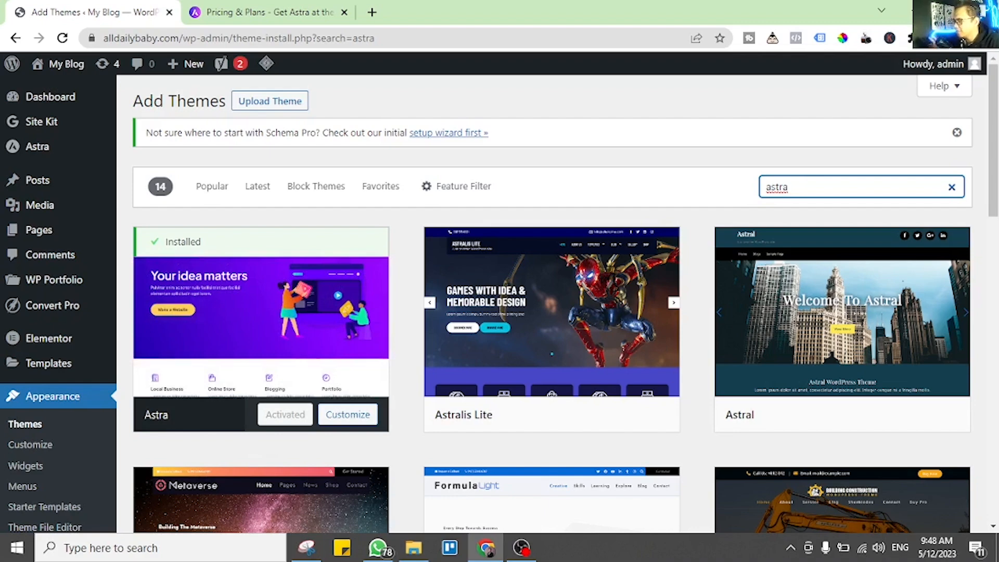
scroll(551, 300, "down", 1)
scroll(260, 172, "down", 3)
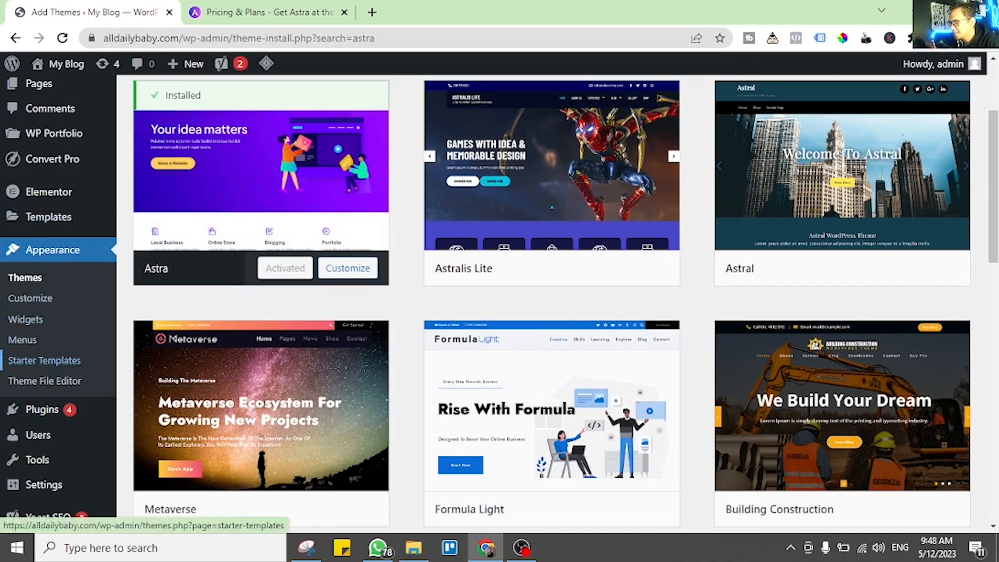
- Open Starter Templates, start building the website and select Elementor as the page builder
left_click(45, 360)
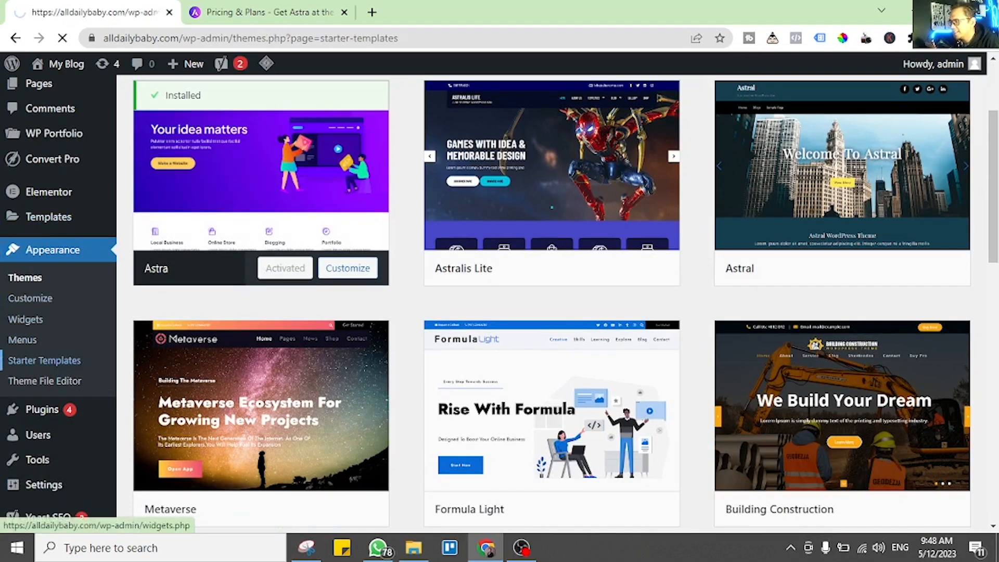
scroll(488, 391, "down", 3)
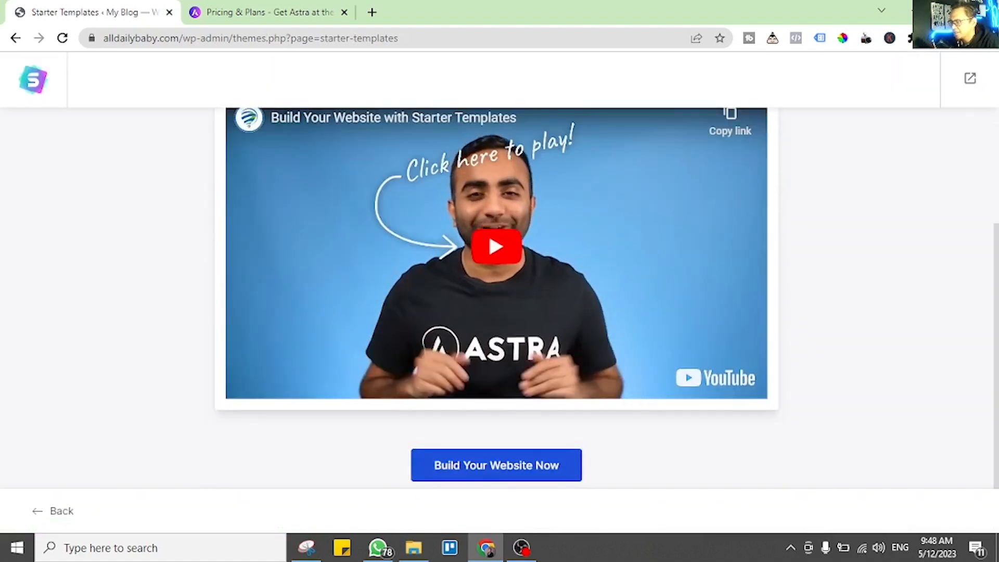
left_click(496, 464)
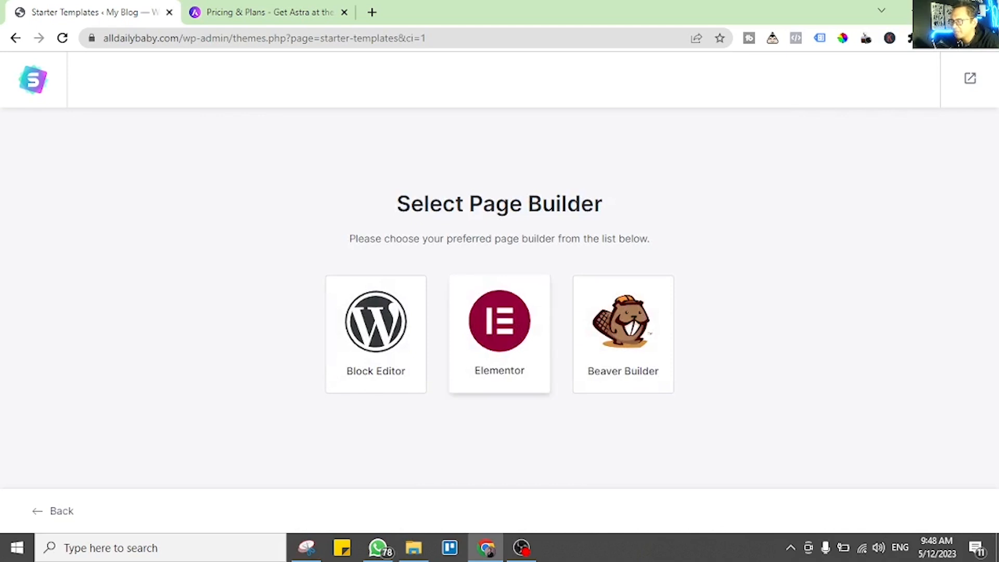
left_click(500, 333)
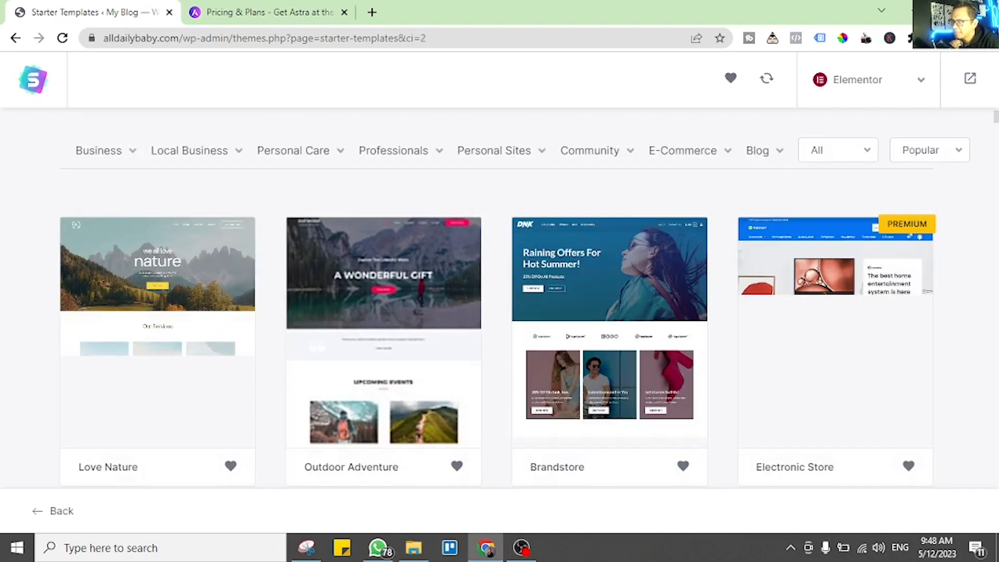
- Browse the Elementor starter templates and select the premium Baby Store template
scroll(499, 312, "down", 9)
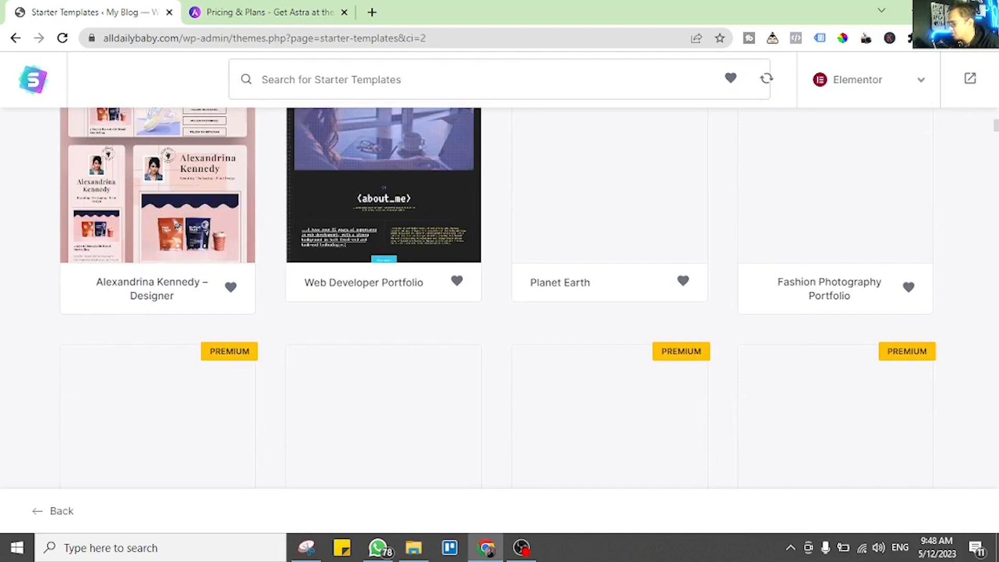
scroll(500, 296, "up", 7)
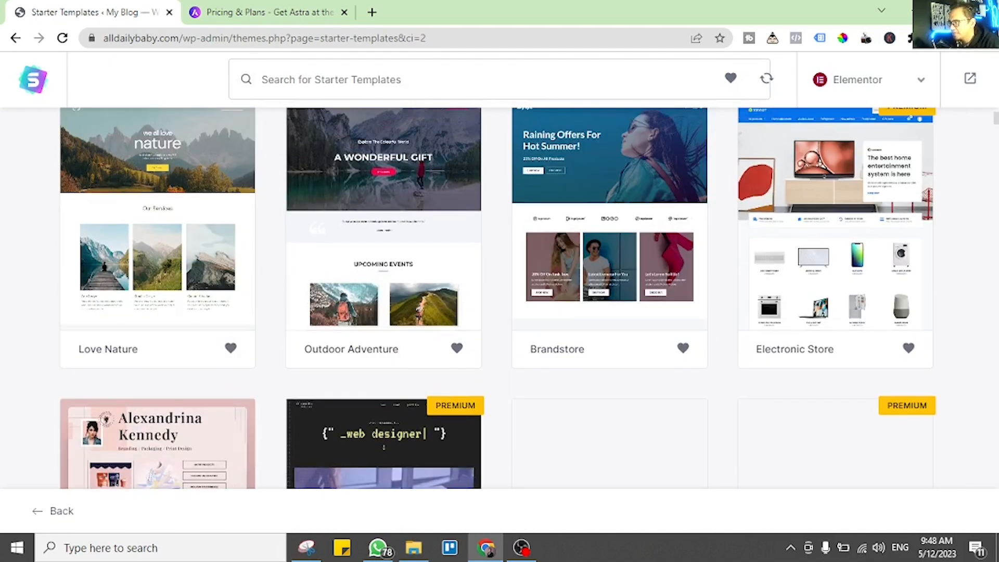
scroll(499, 296, "down", 10)
scroll(499, 296, "up", 4)
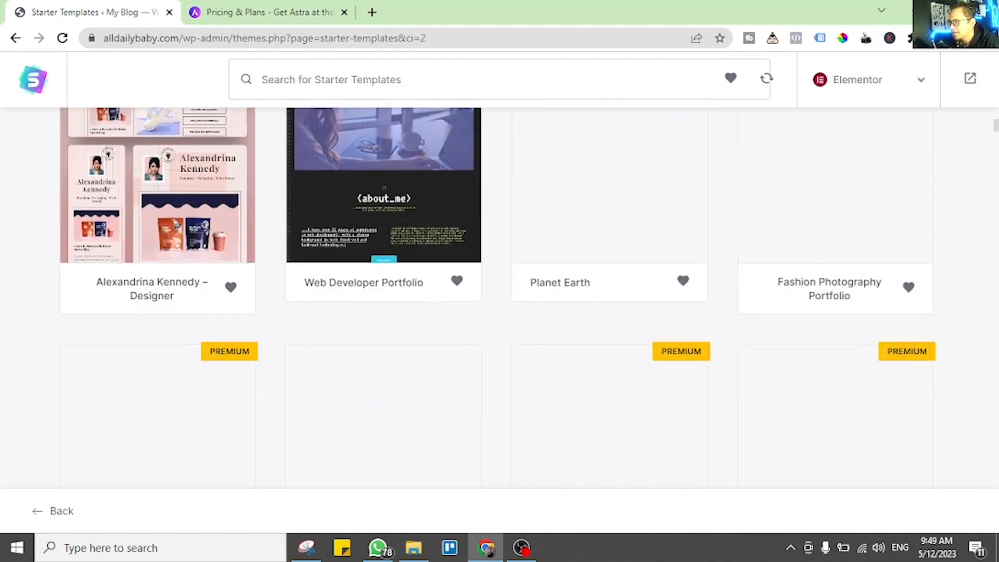
scroll(500, 296, "down", 8)
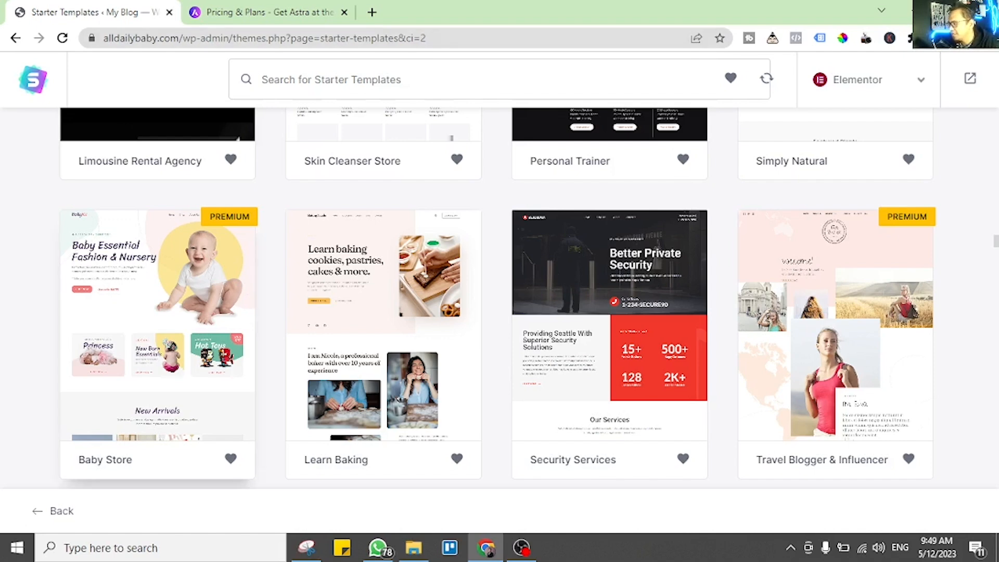
scroll(497, 298, "down", 2)
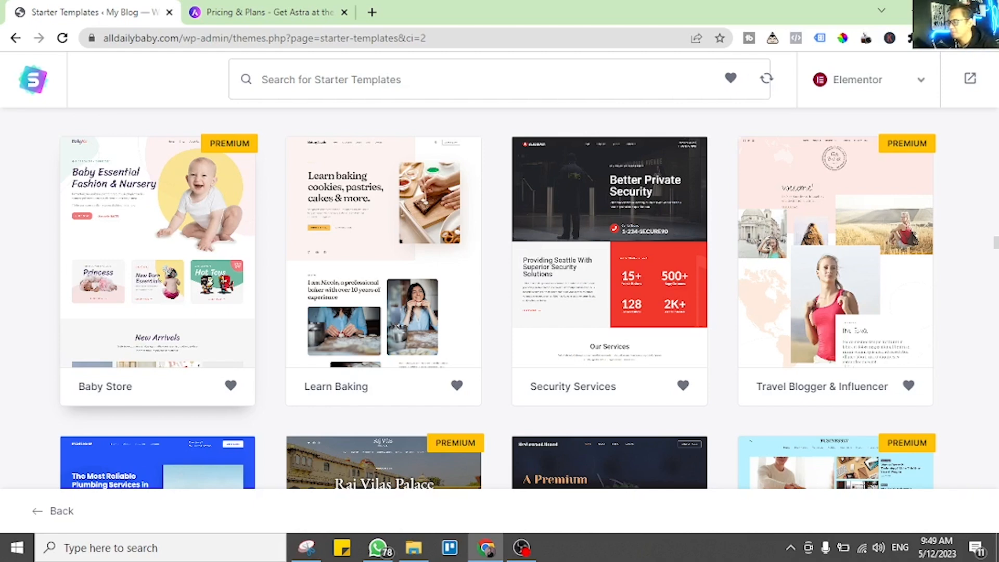
left_click(157, 250)
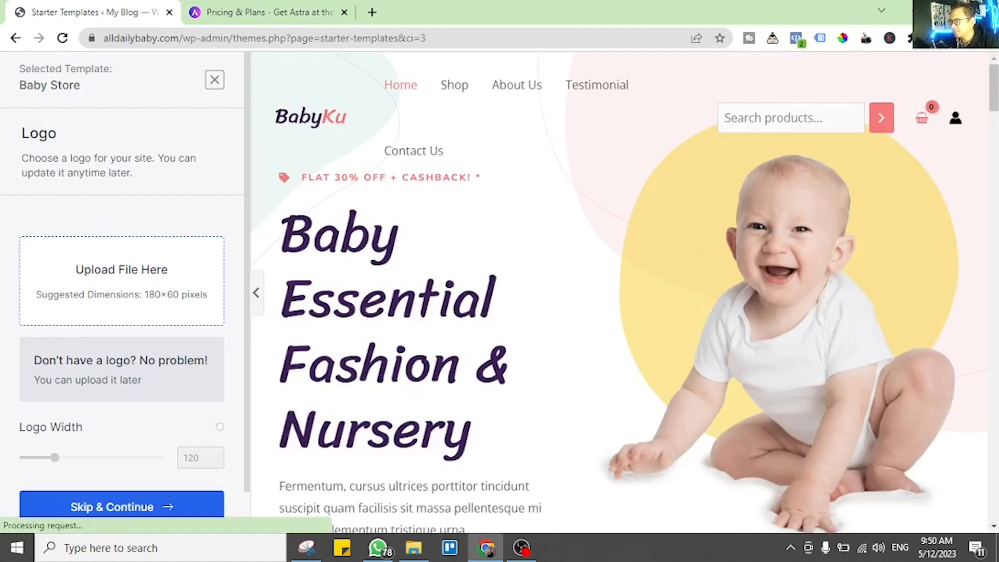
- Skip the logo upload, try several color palettes, apply the coral-pink and magenta one, and continue with the Sriracha / Open Sans fonts
scroll(125, 286, "down", 1)
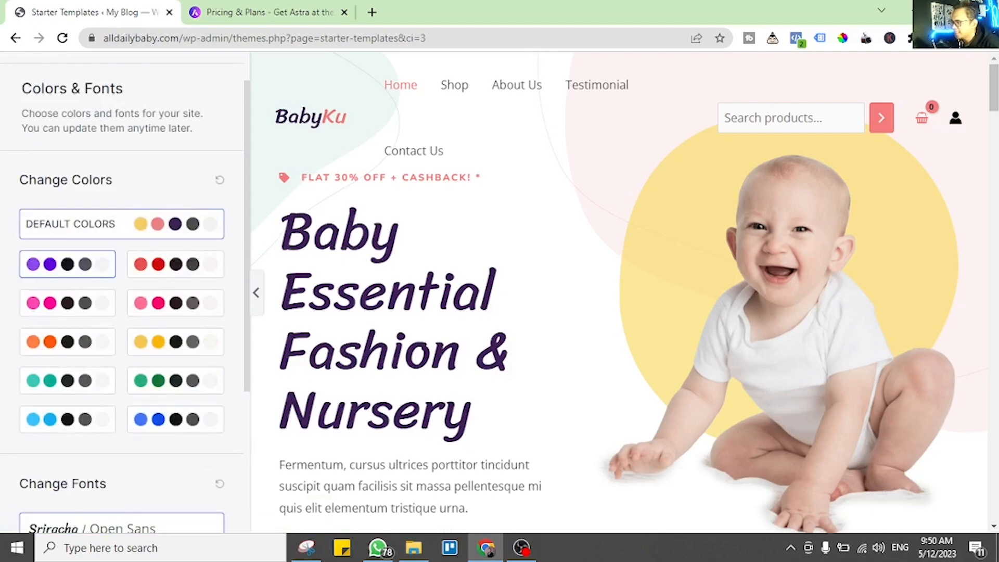
left_click(67, 264)
left_click(175, 264)
left_click(175, 302)
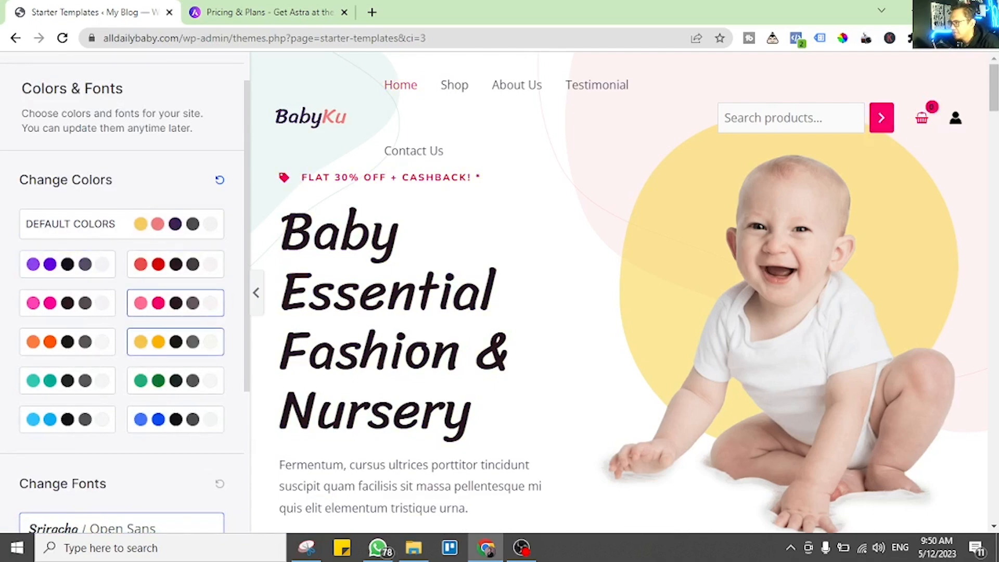
left_click(175, 342)
left_click(67, 341)
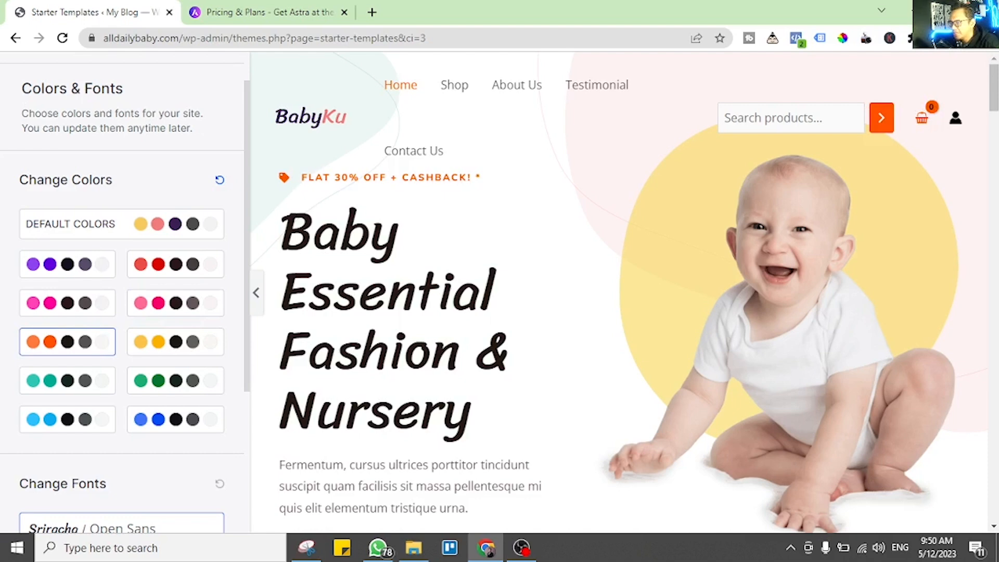
left_click(176, 303)
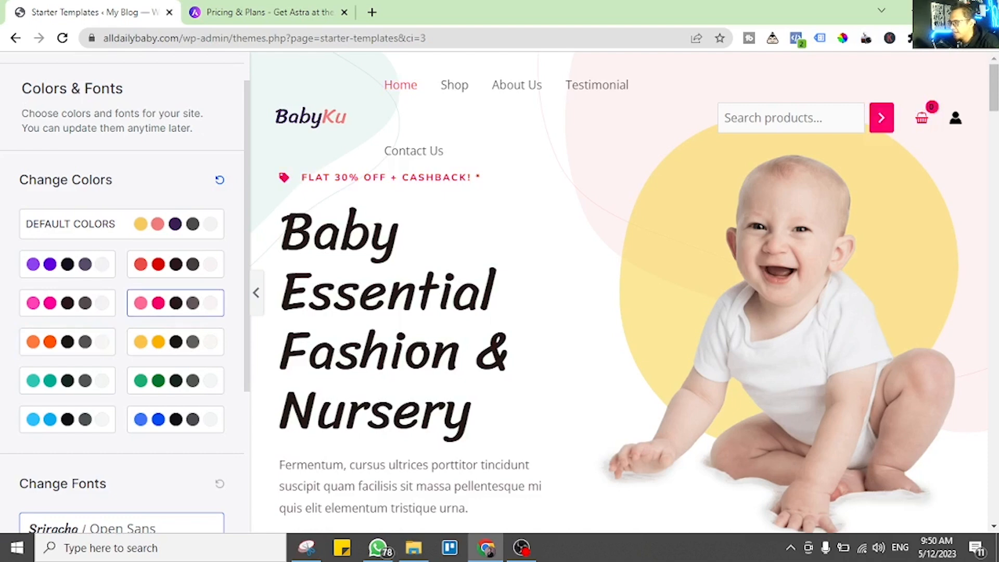
scroll(122, 312, "down", 5)
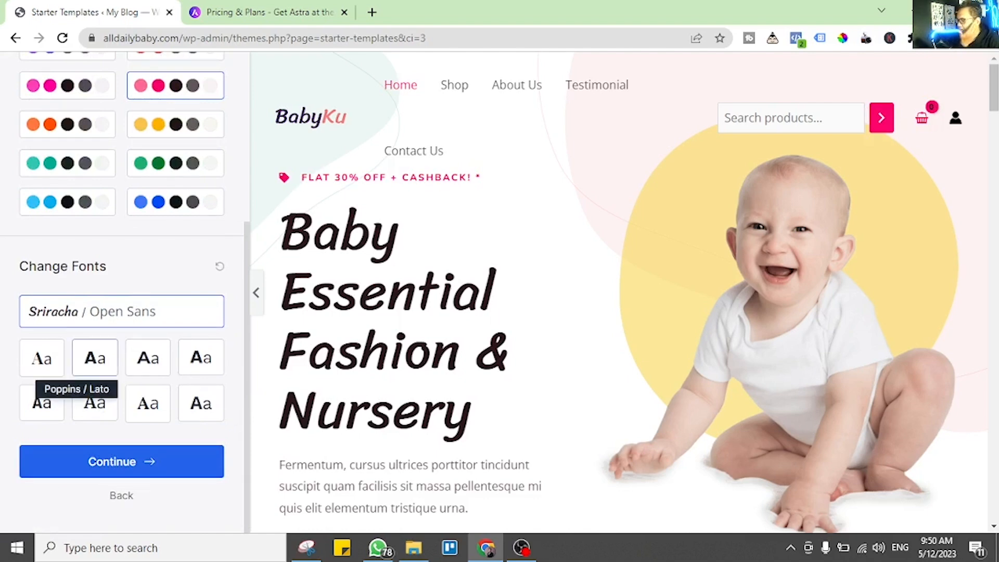
left_click(122, 462)
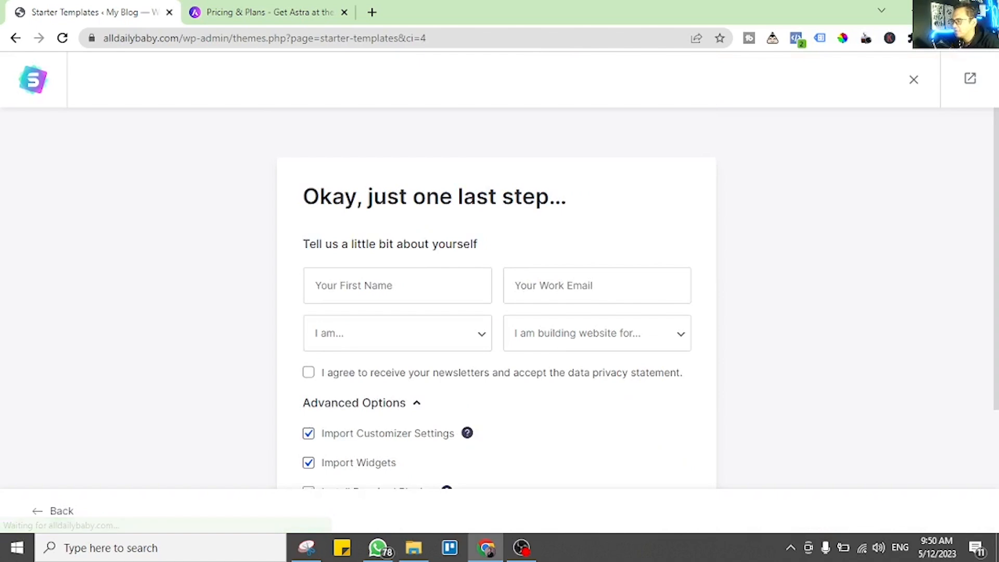
- Fill in the first name and work email in the form about yourself
scroll(495, 312, "down", 2)
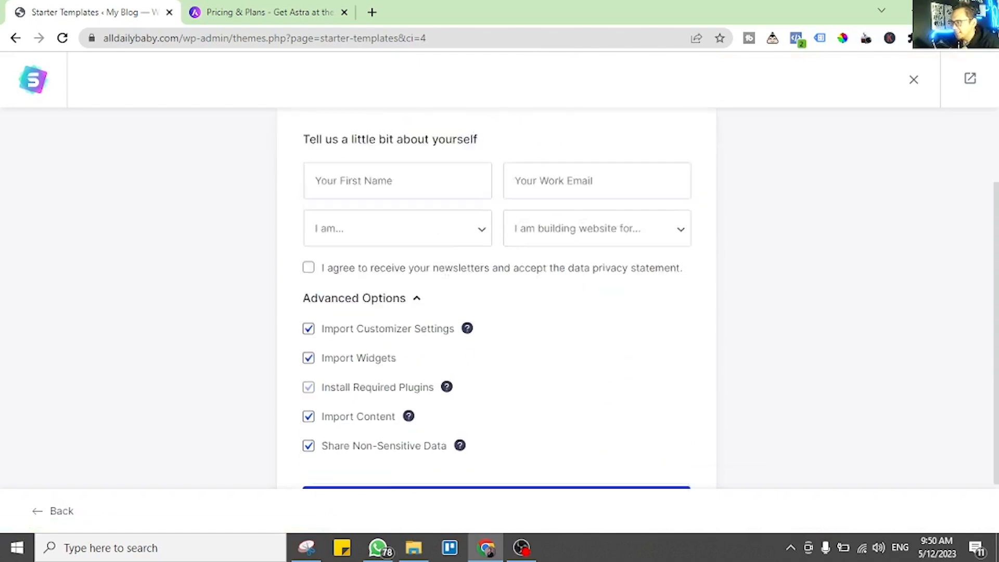
scroll(496, 312, "up", 1)
left_click(397, 212)
left_click(400, 254)
left_click(596, 212)
left_click(629, 254)
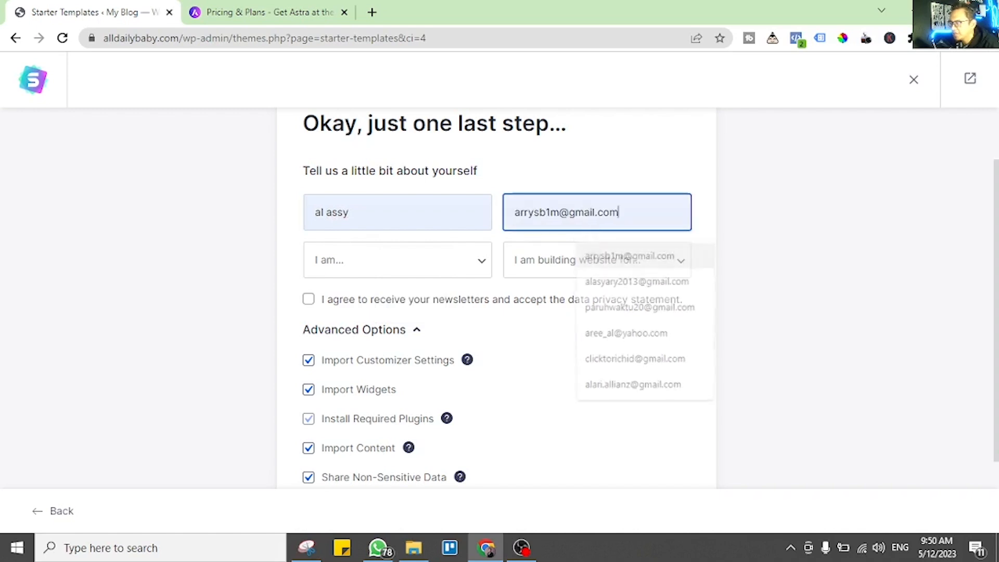
- Set the experience level to Beginner and the website purpose to Myself/My Company, and submit the form to build the website
left_click(397, 260)
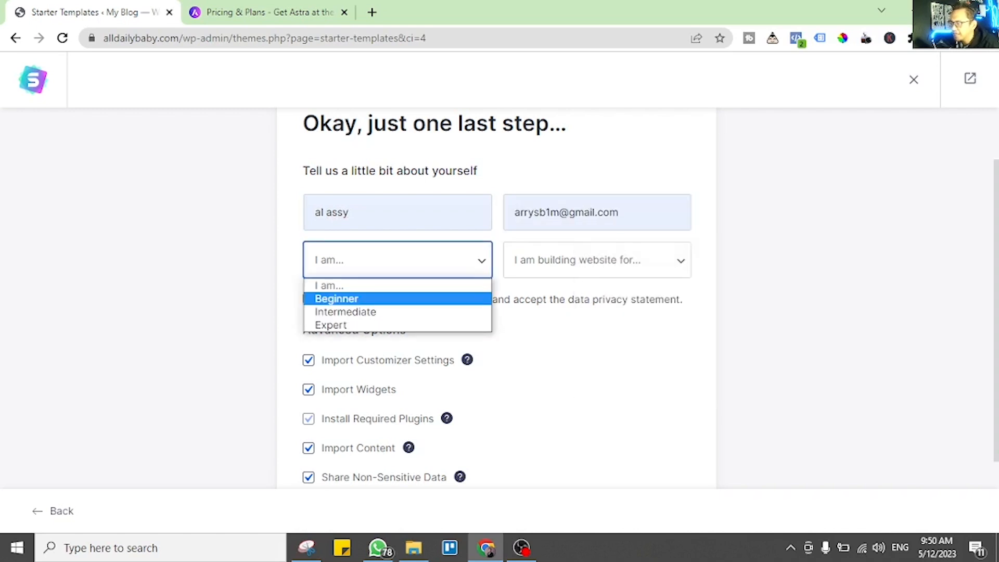
left_click(336, 298)
left_click(596, 260)
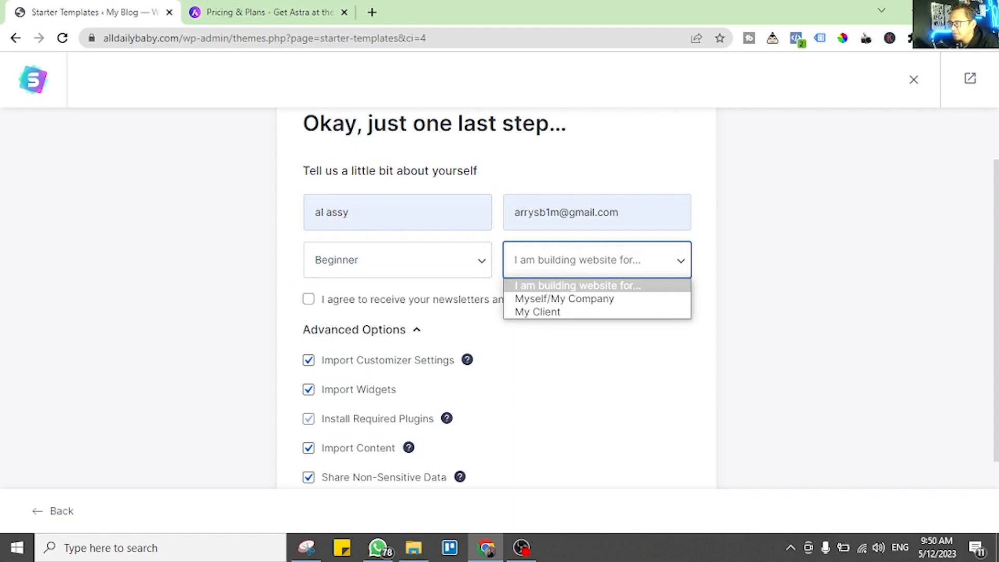
left_click(564, 299)
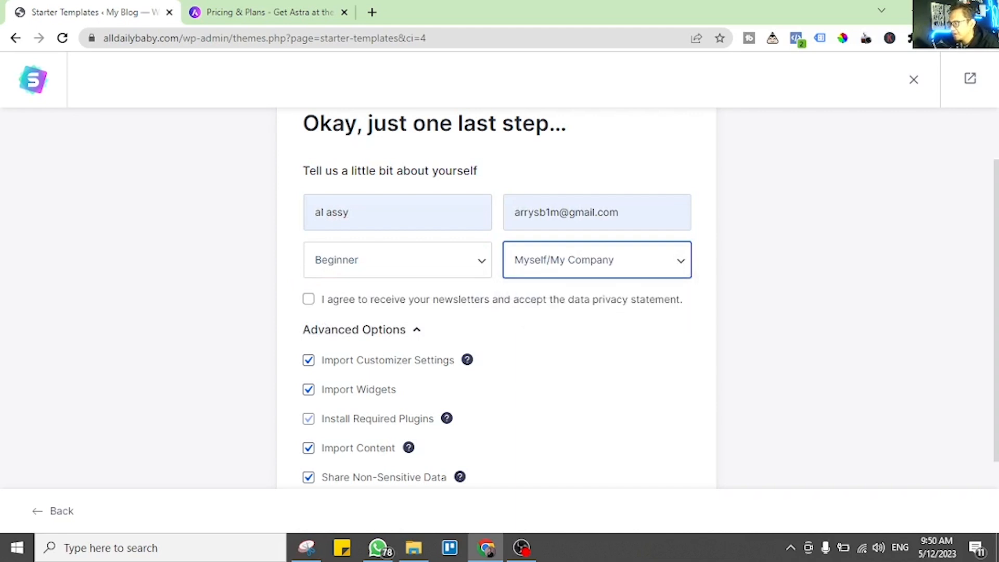
scroll(496, 299, "down", 1)
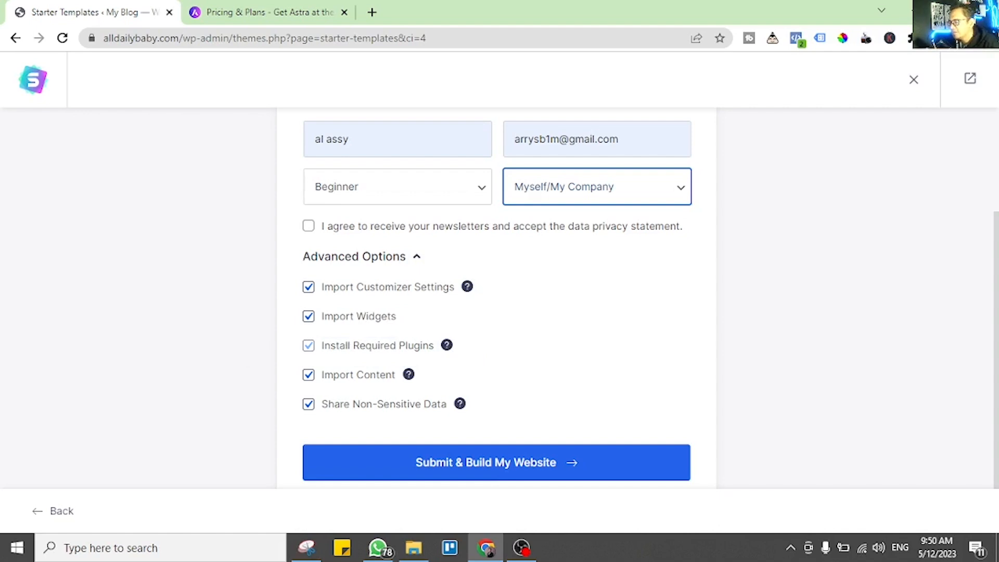
left_click(497, 462)
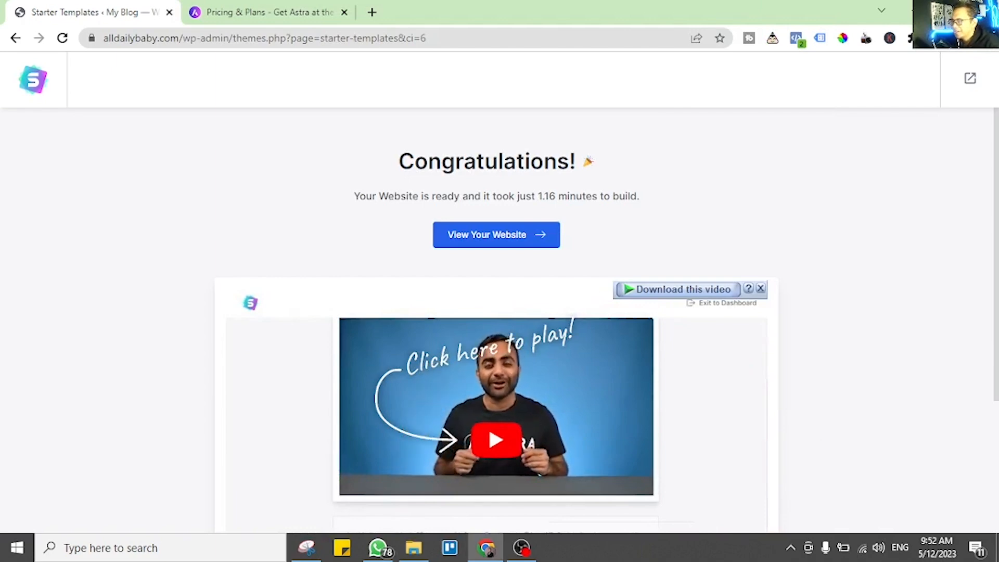
- View the newly built website and look through its home page
scroll(496, 320, "down", 3)
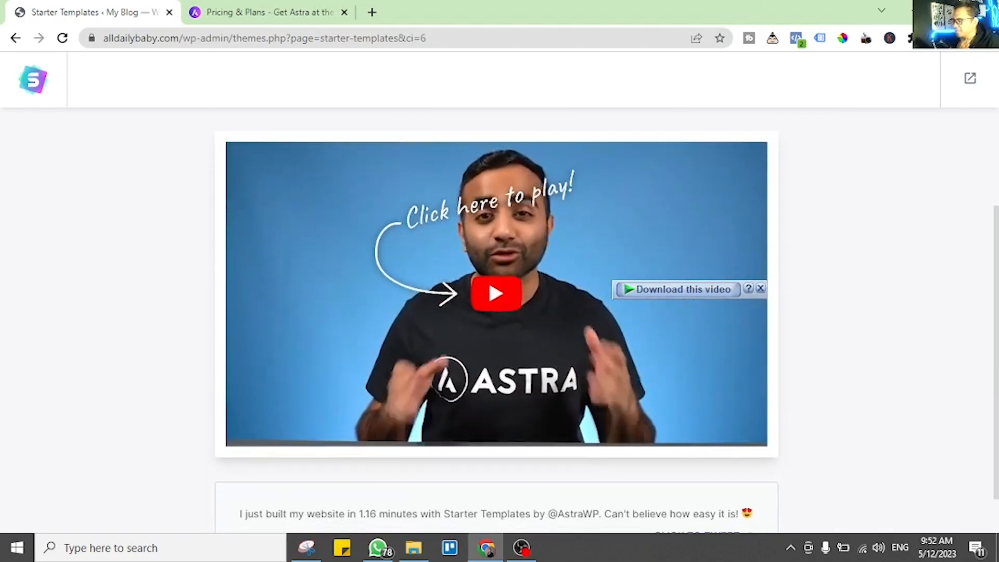
scroll(487, 215, "down", 1)
scroll(487, 214, "up", 3)
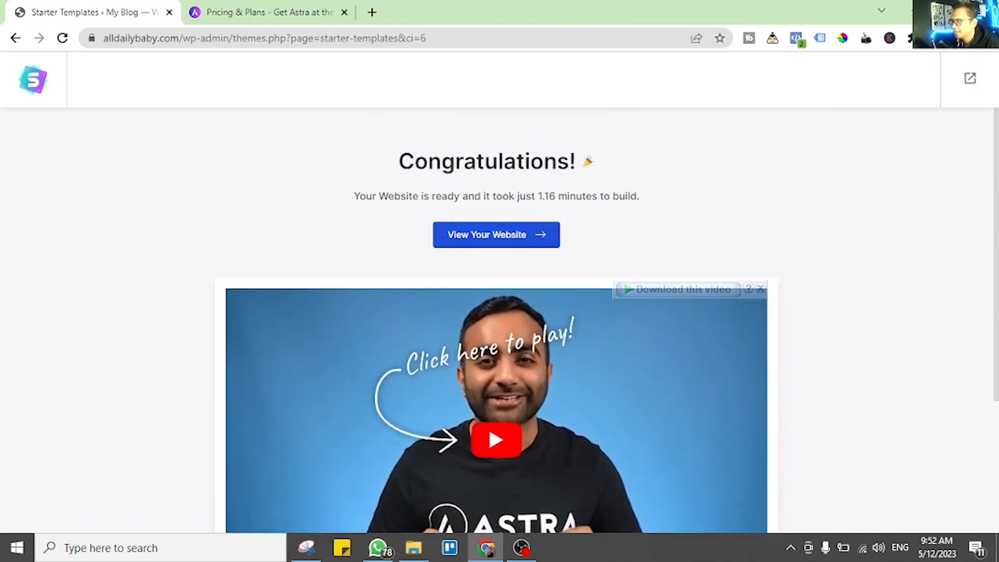
left_click(495, 234)
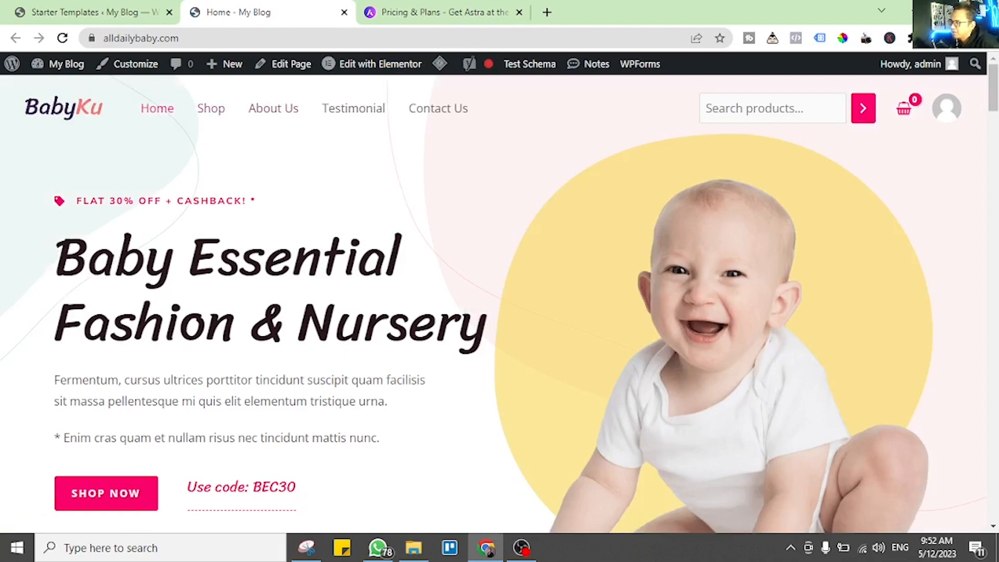
scroll(493, 302, "down", 12)
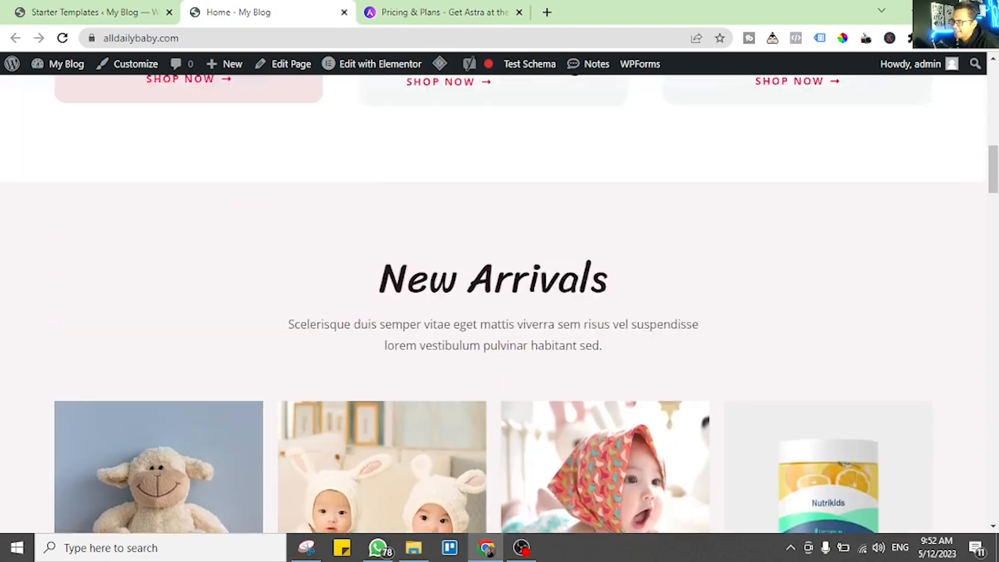
scroll(493, 302, "up", 8)
scroll(493, 304, "up", 10)
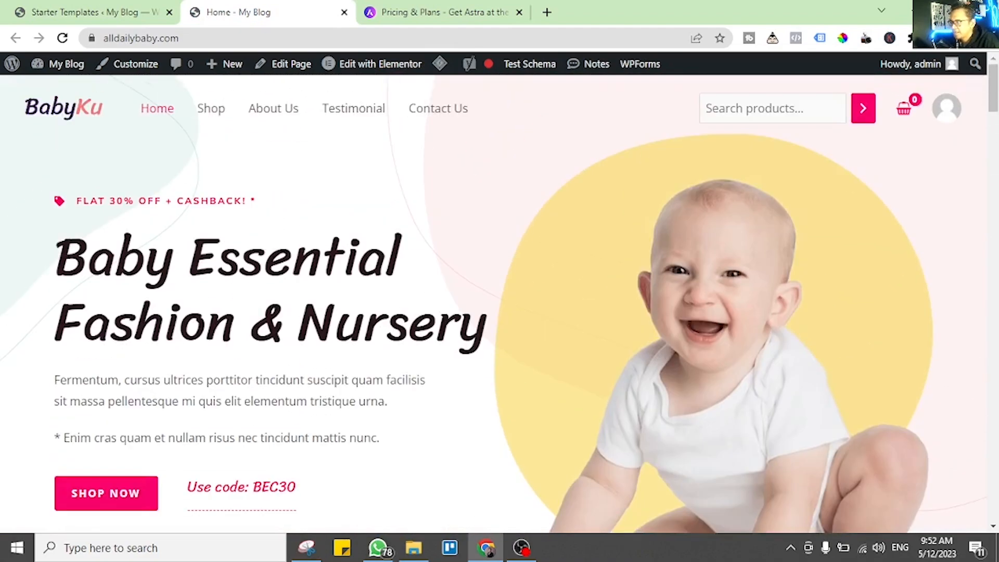
- Look through the site's Shop page and open the Colorful Birdies on Orange Bandana product page to examine its details
left_click(211, 108)
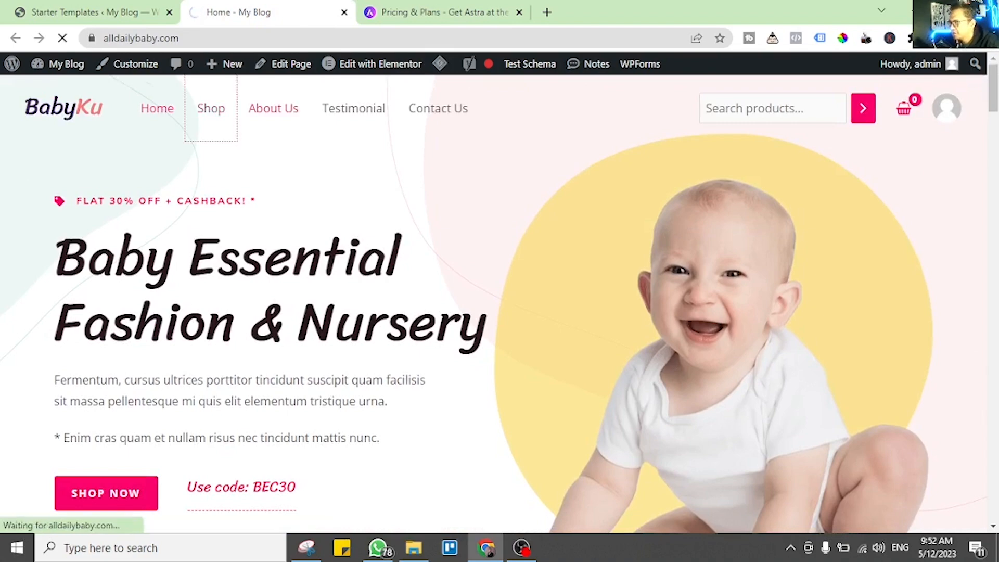
scroll(493, 302, "down", 3)
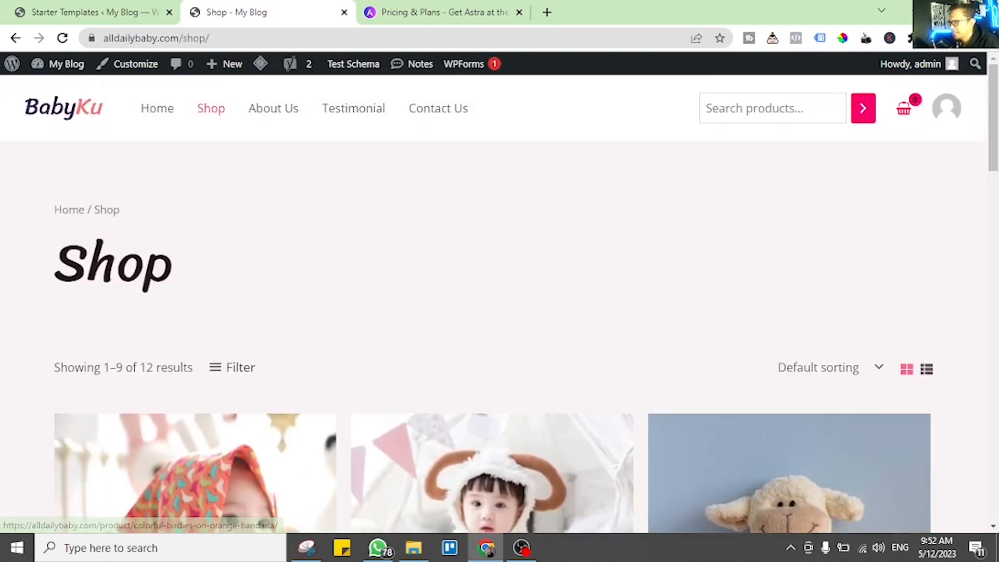
scroll(493, 302, "down", 5)
scroll(332, 291, "down", 3)
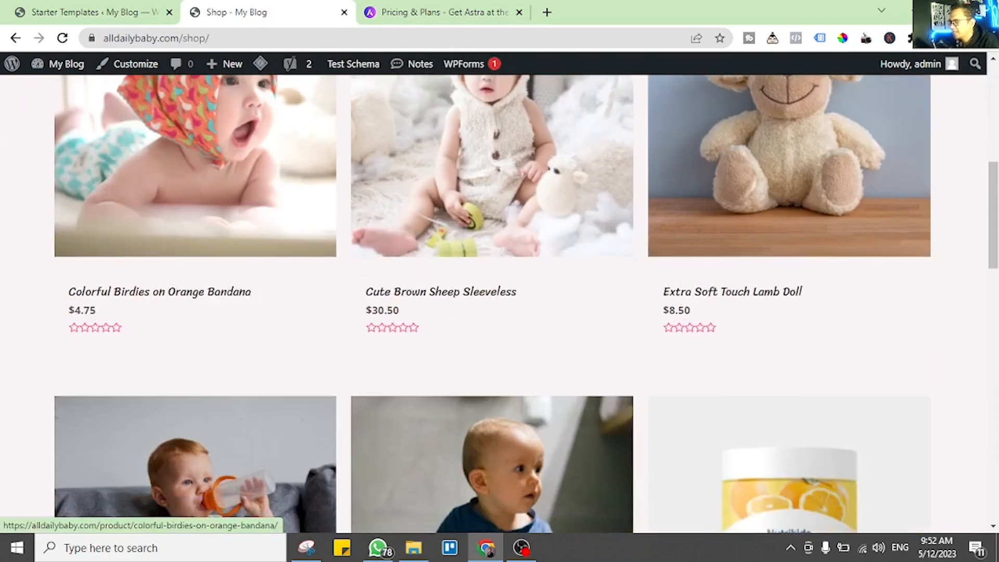
left_click(160, 292)
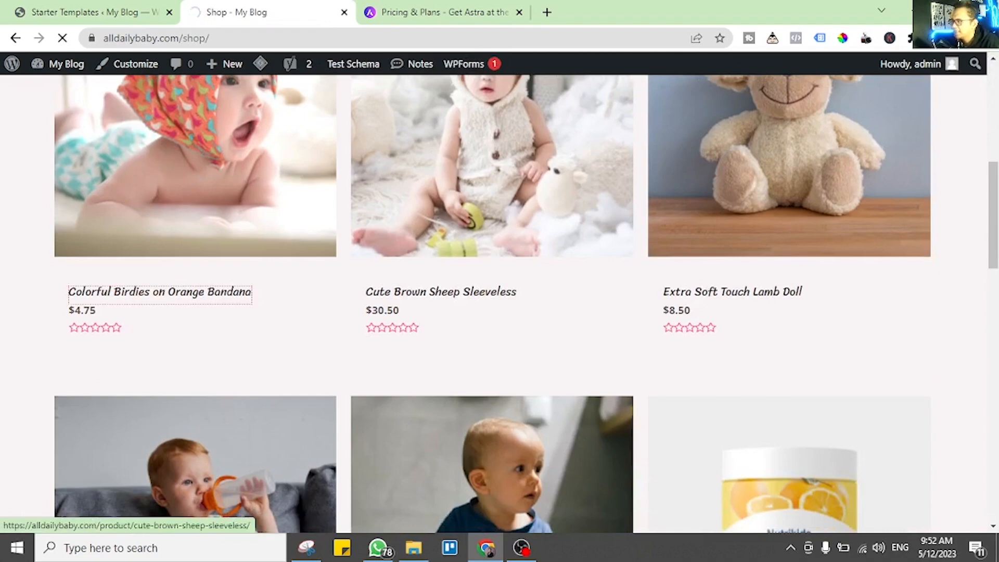
scroll(274, 338, "down", 2)
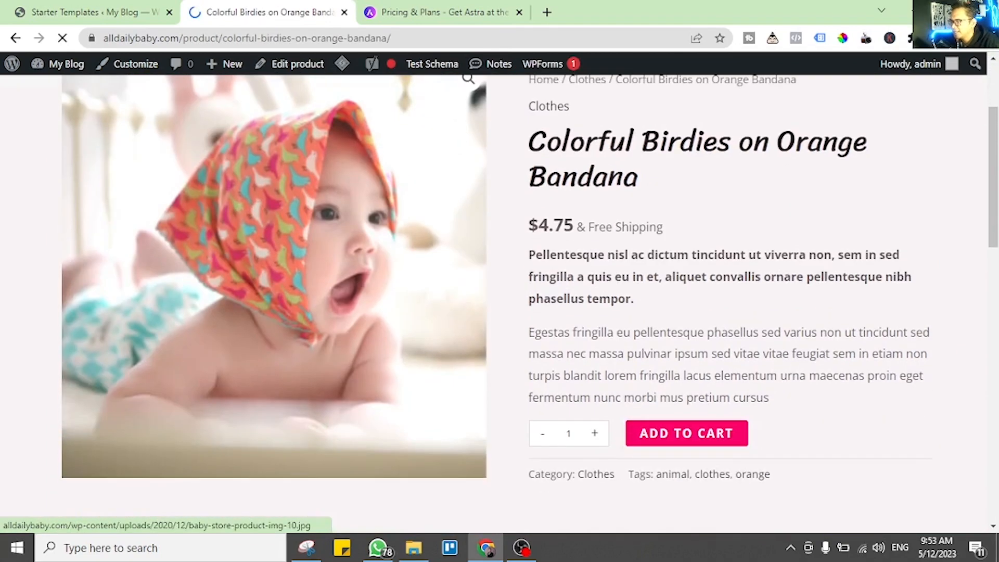
scroll(500, 302, "up", 1)
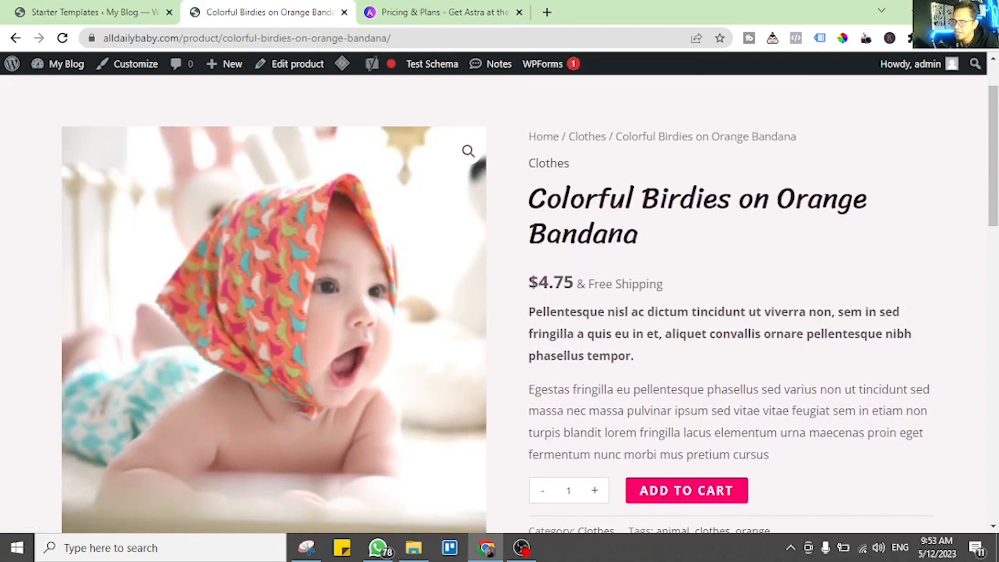
scroll(499, 302, "down", 1)
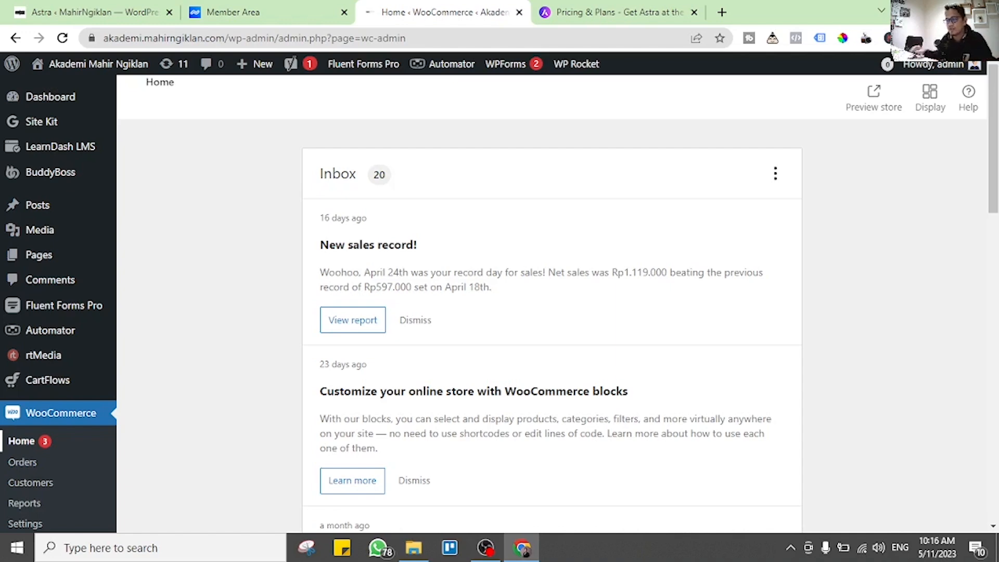
- Search Google for xendit in a new browser tab and look through the results
left_click(721, 12)
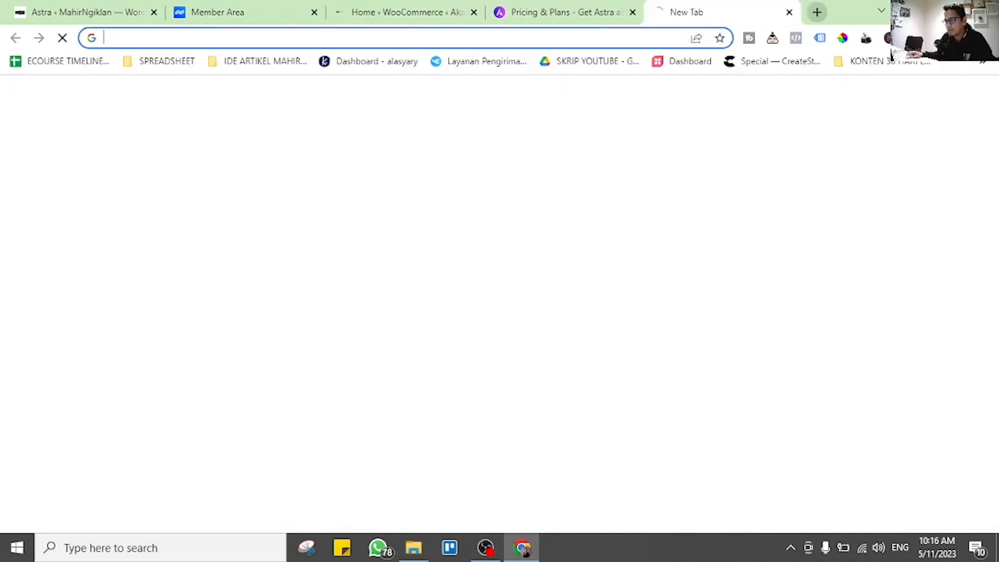
type("payment")
key("BackSpace")
key("BackSpace")
key("BackSpace")
key("BackSpace")
key("BackSpace")
key("BackSpace")
key("BackSpace")
type("xendit")
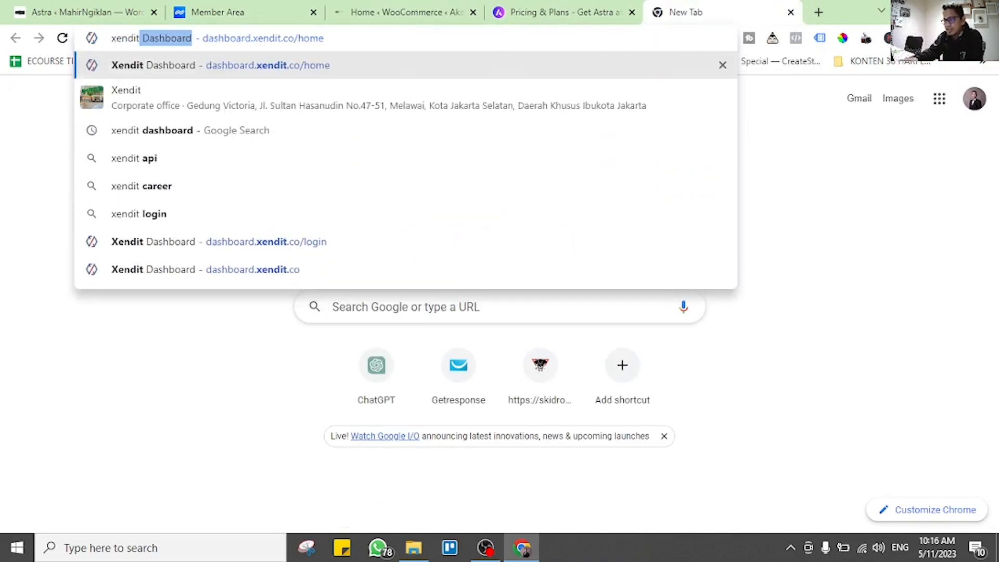
key("Delete")
key("Return")
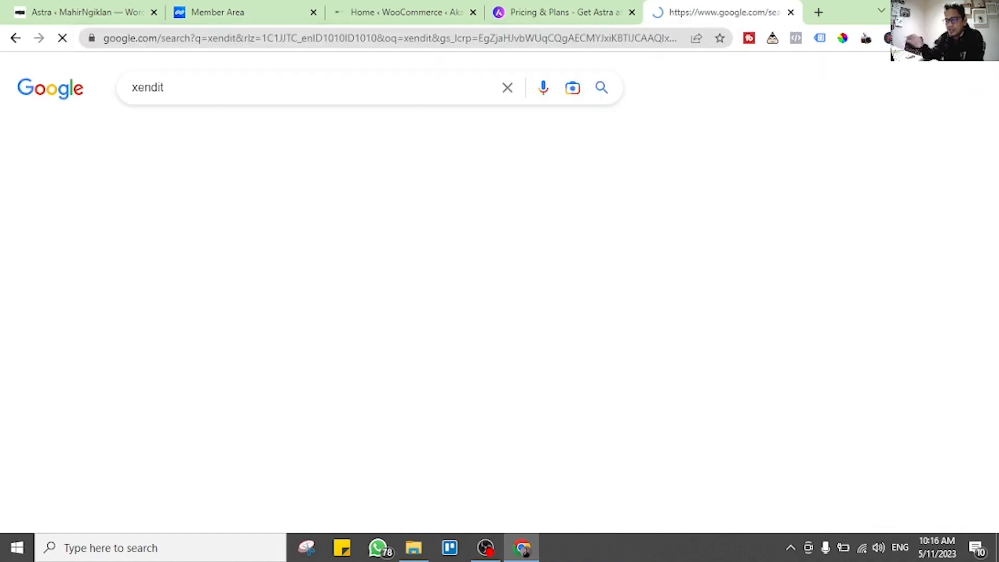
scroll(147, 318, "down", 3)
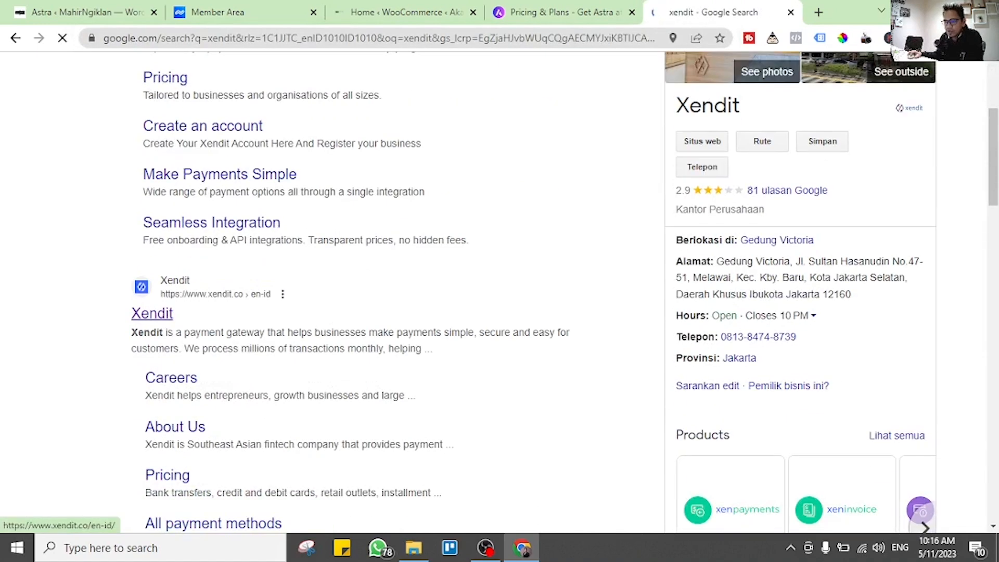
- Open the Xendit website from the search results, and search Google for midtrans in a new browser tab
left_click(147, 317)
key("ctrl+t")
type("midtra")
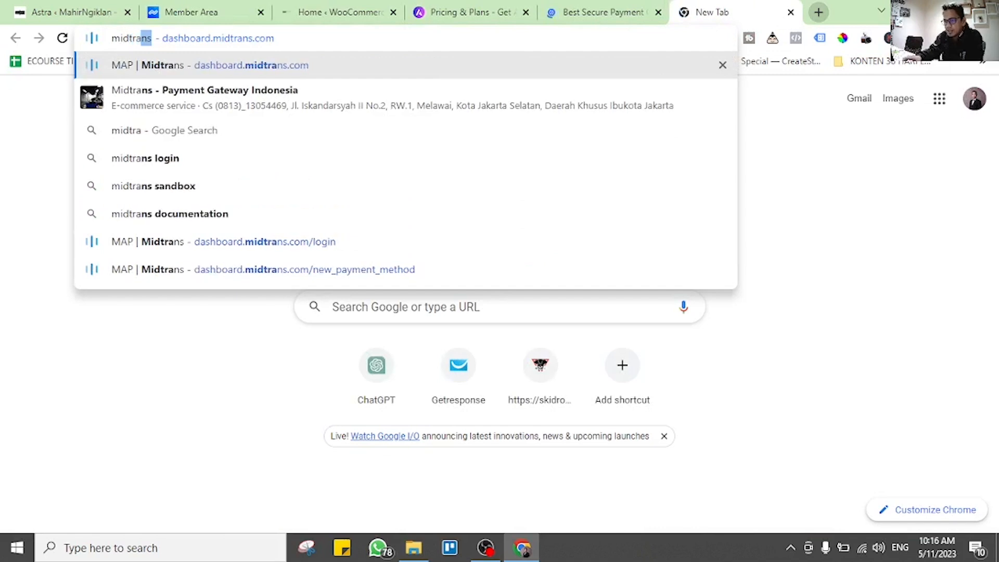
key("Down")
key("Down")
key("Down")
key("BackSpace")
key("BackSpace")
key("BackSpace")
key("BackSpace")
key("BackSpace")
key("BackSpace")
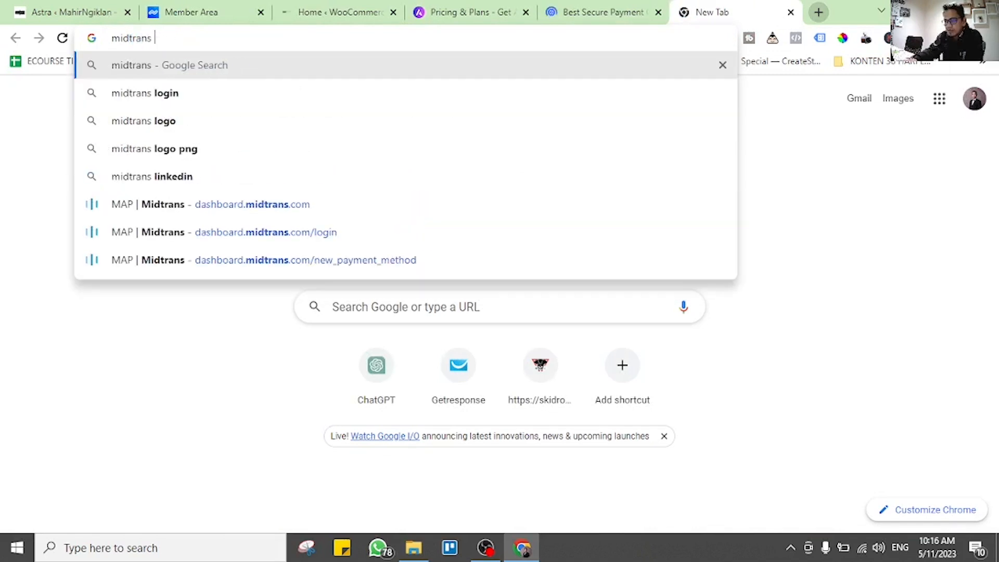
key("Return")
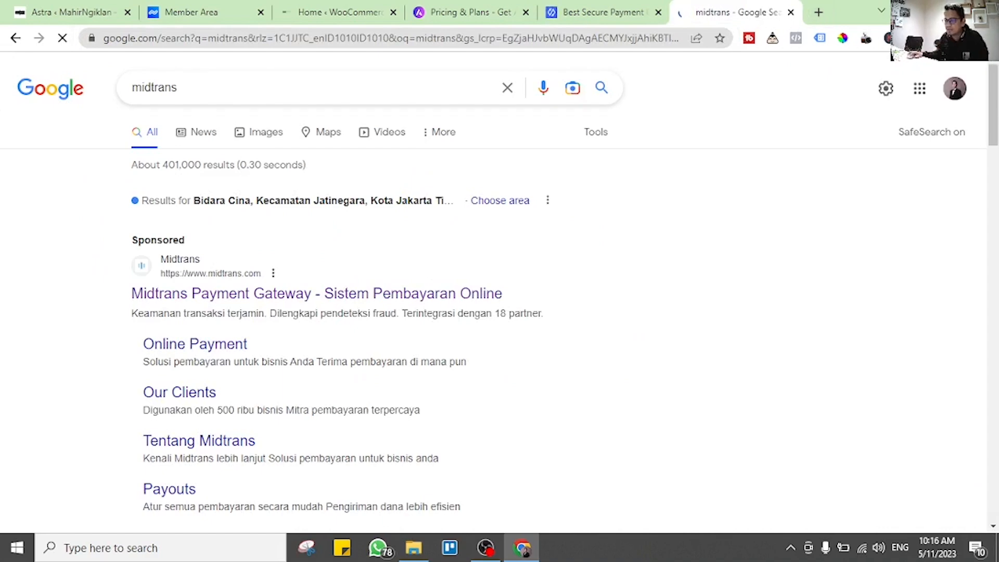
scroll(319, 360, "down", 3)
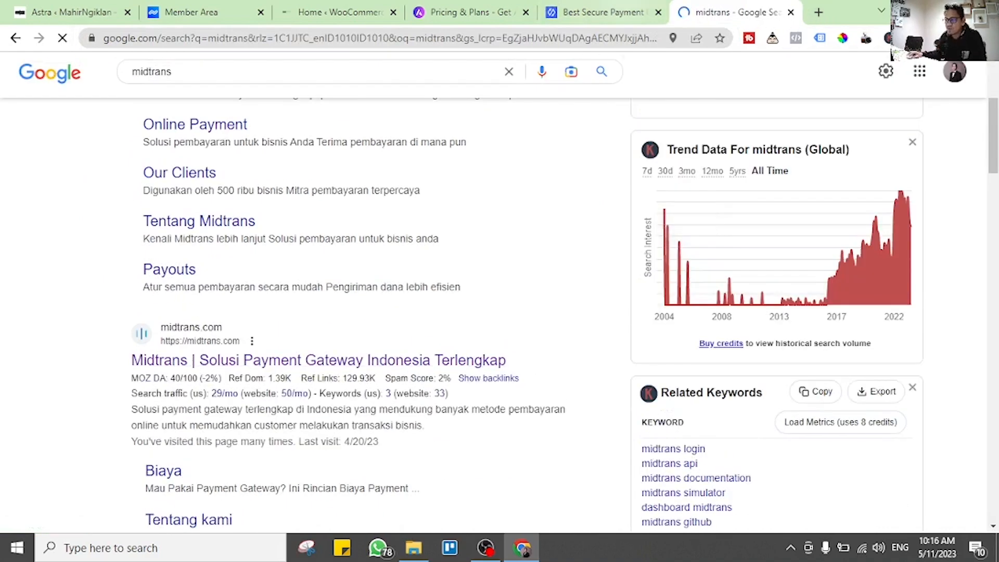
- View the Xendit home page and look through the Midtrans home page
left_click(603, 12)
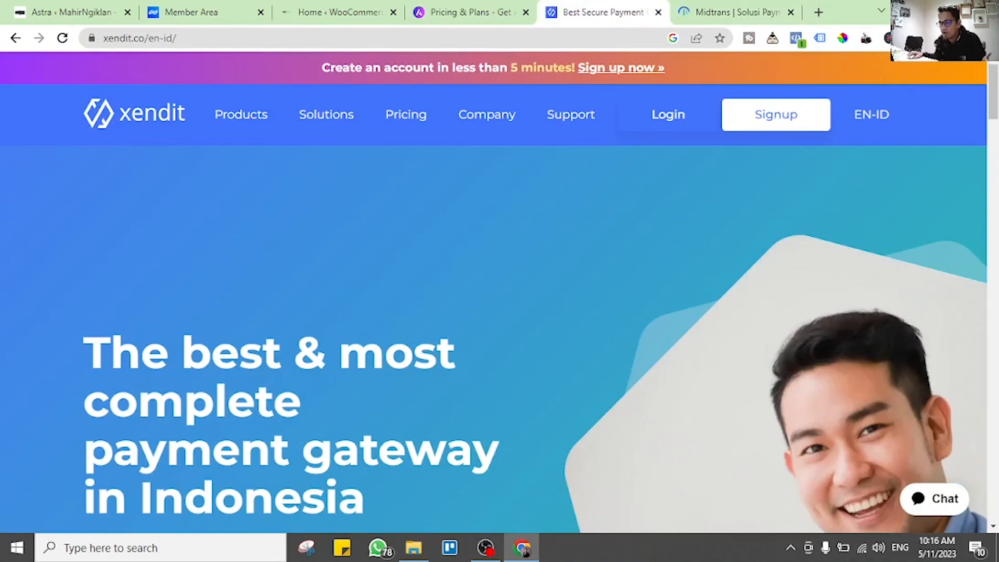
scroll(500, 312, "down", 2)
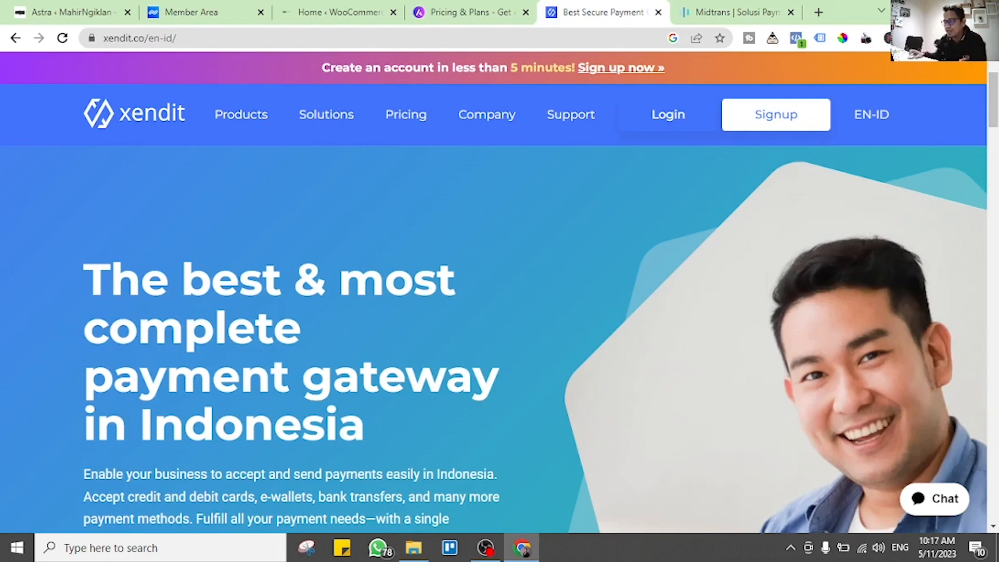
key("ctrl+Tab")
scroll(494, 312, "down", 2)
scroll(495, 312, "up", 3)
scroll(495, 348, "down", 5)
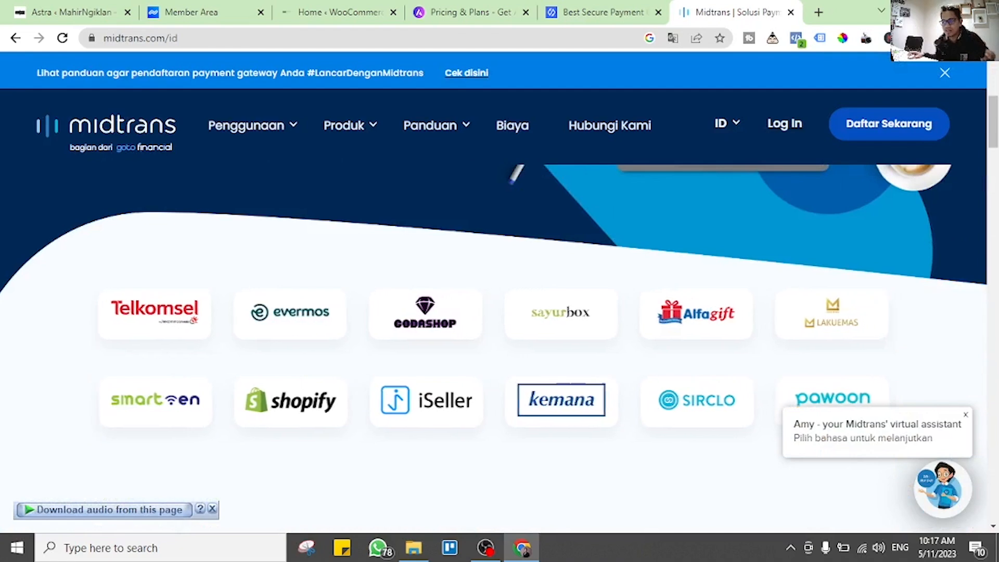
- Examine Midtrans's Online Payment product page and its Metode pembayaran page for the supported payment methods
mouse_move(350, 125)
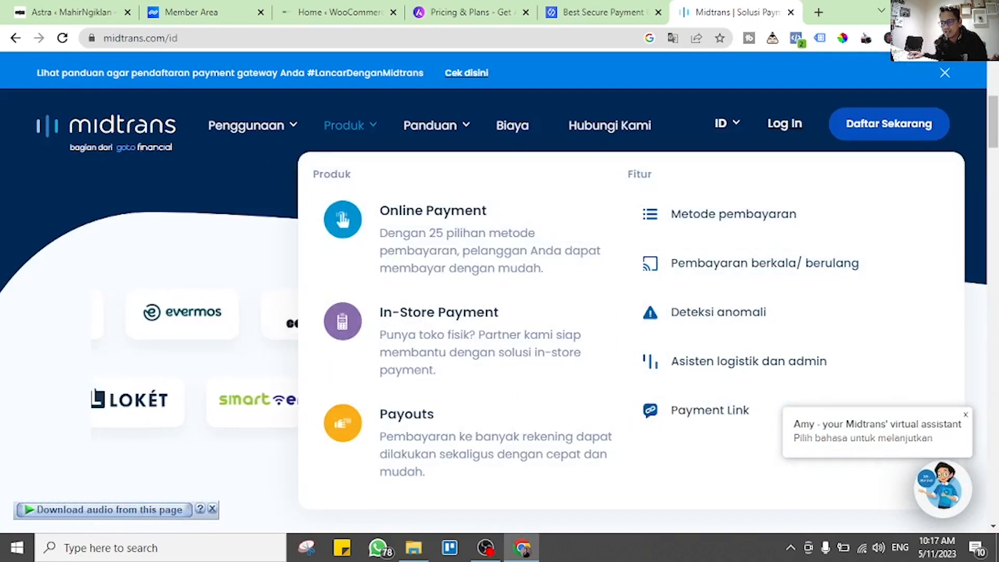
left_click(343, 219)
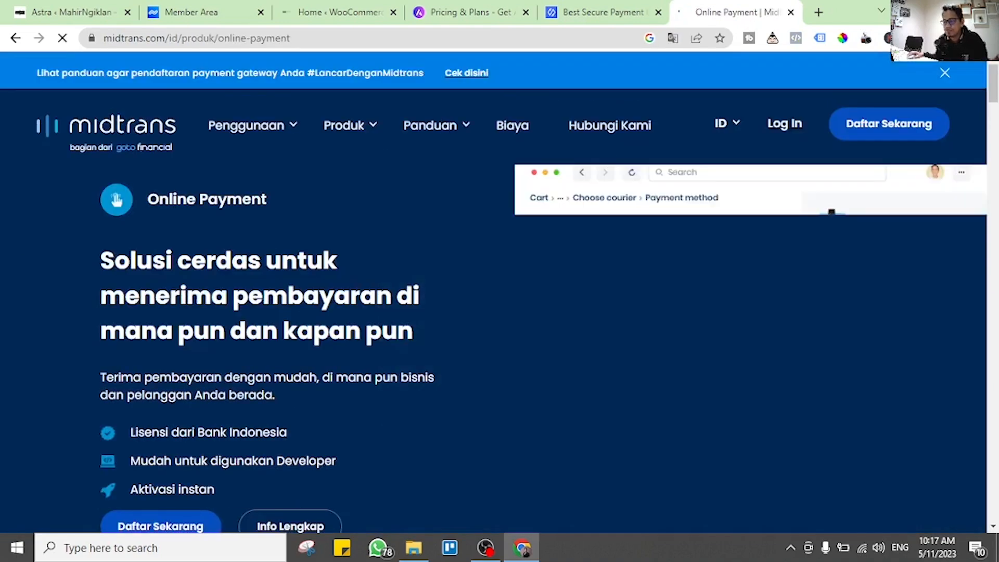
scroll(493, 344, "down", 15)
scroll(493, 348, "down", 15)
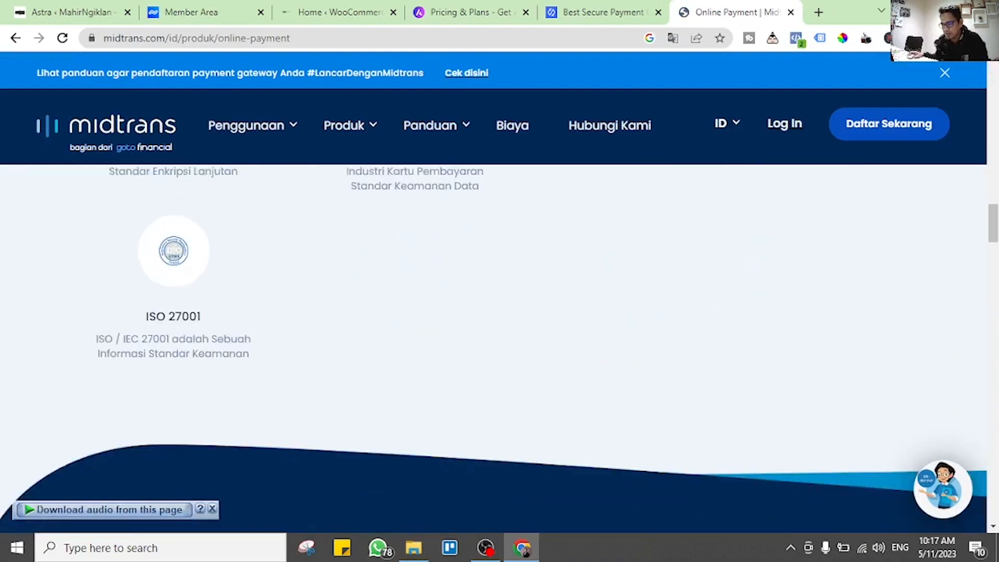
scroll(493, 349, "down", 8)
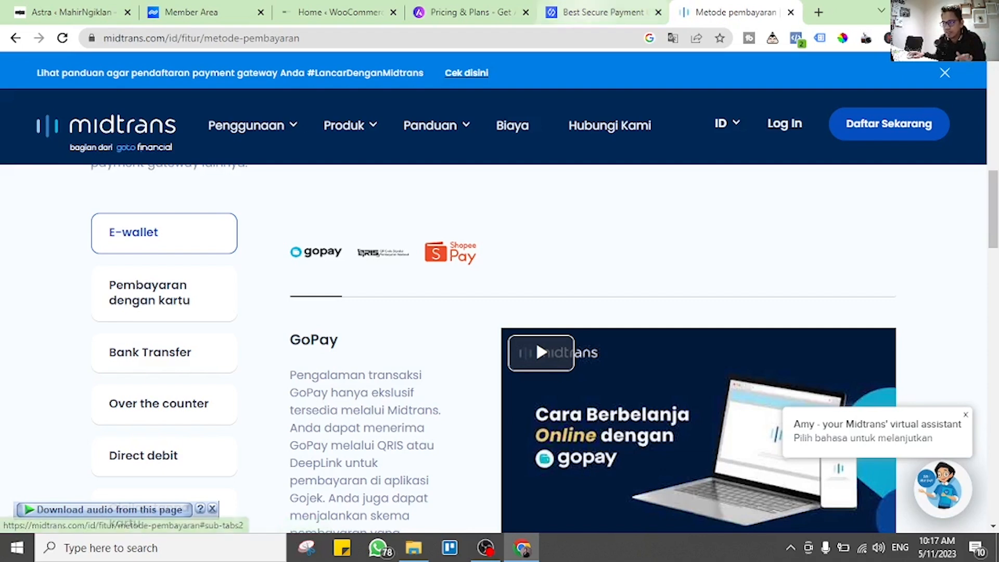
- Look through the Xendit home page, including its client logos, awards and footer links
left_click(602, 13)
scroll(493, 312, "down", 1)
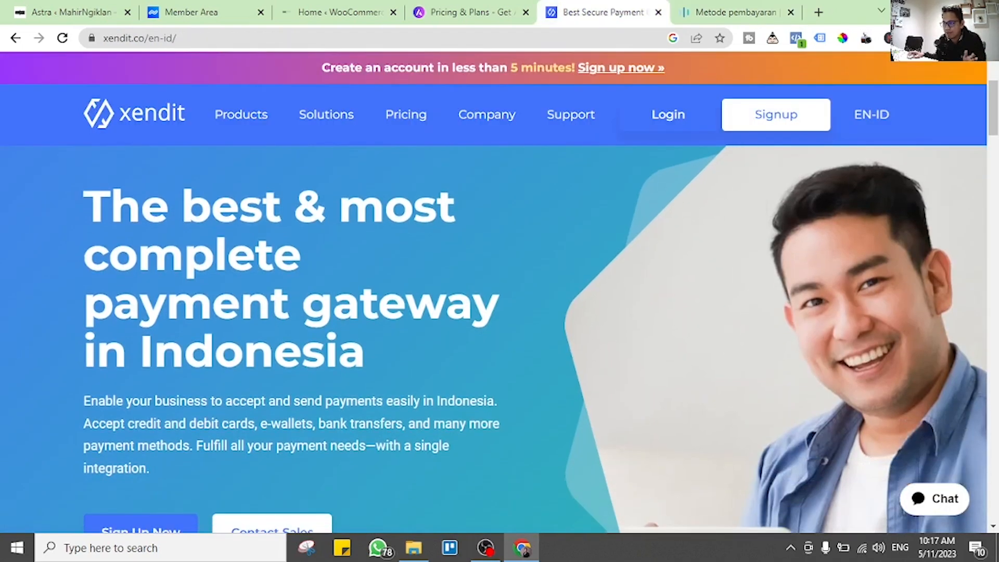
scroll(499, 333, "down", 15)
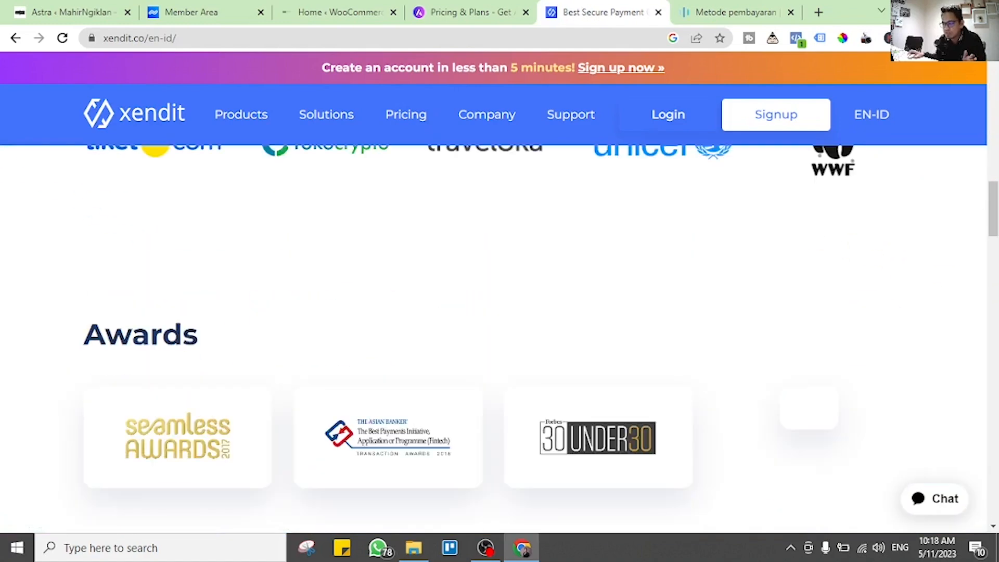
scroll(499, 338, "down", 20)
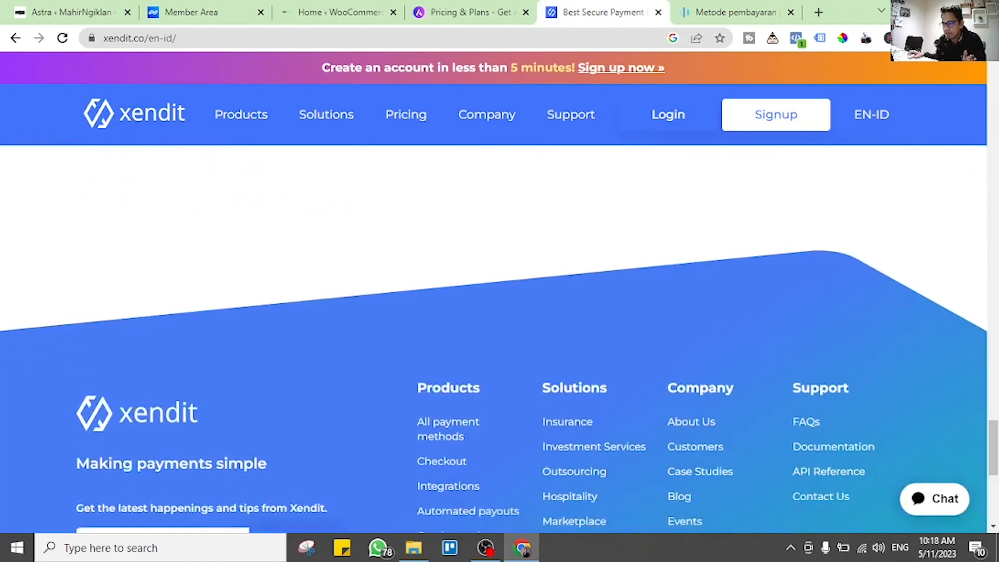
scroll(499, 338, "up", 20)
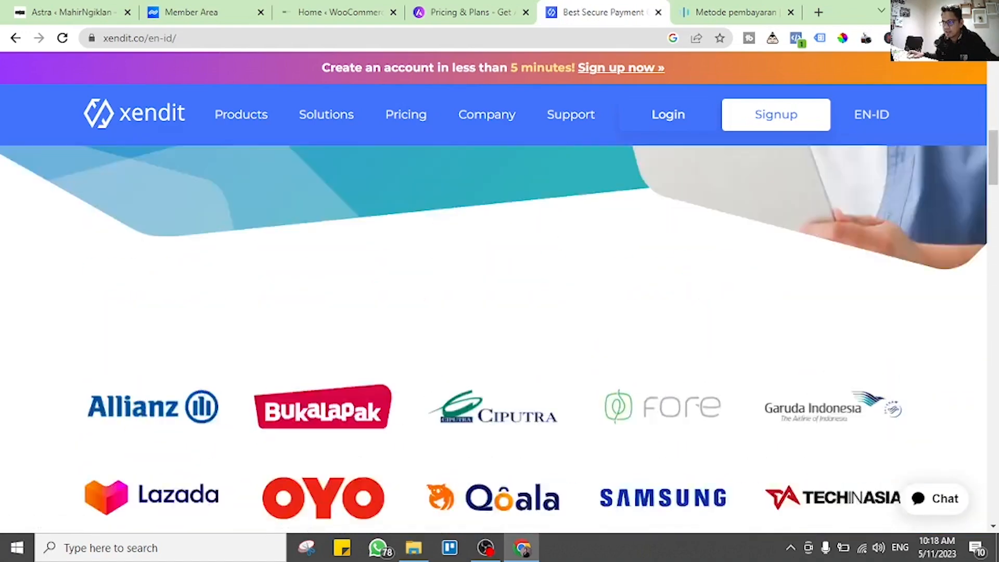
- Compare the Xendit home page and its headline with Midtrans's payment methods page
key("ctrl+Tab")
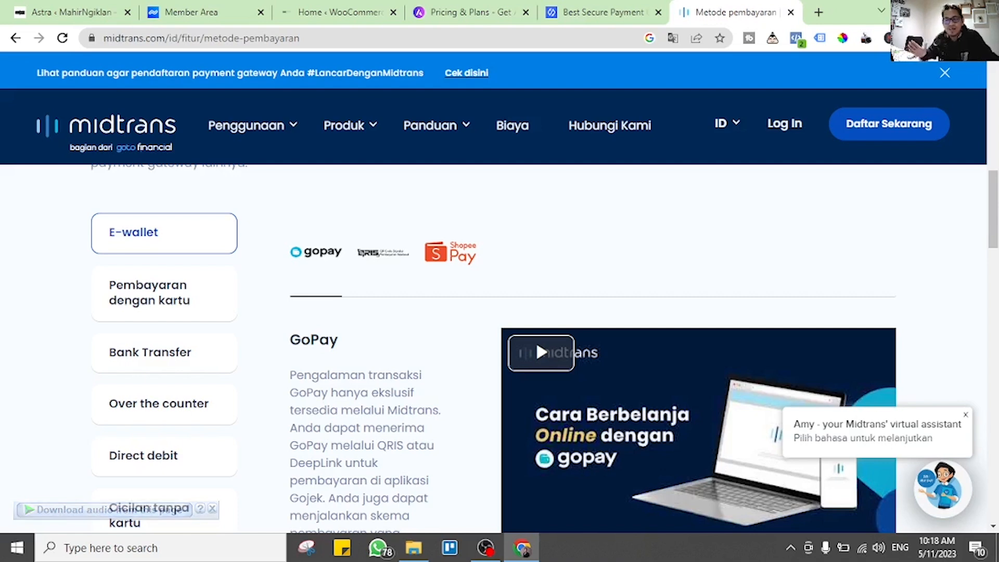
left_click(598, 12)
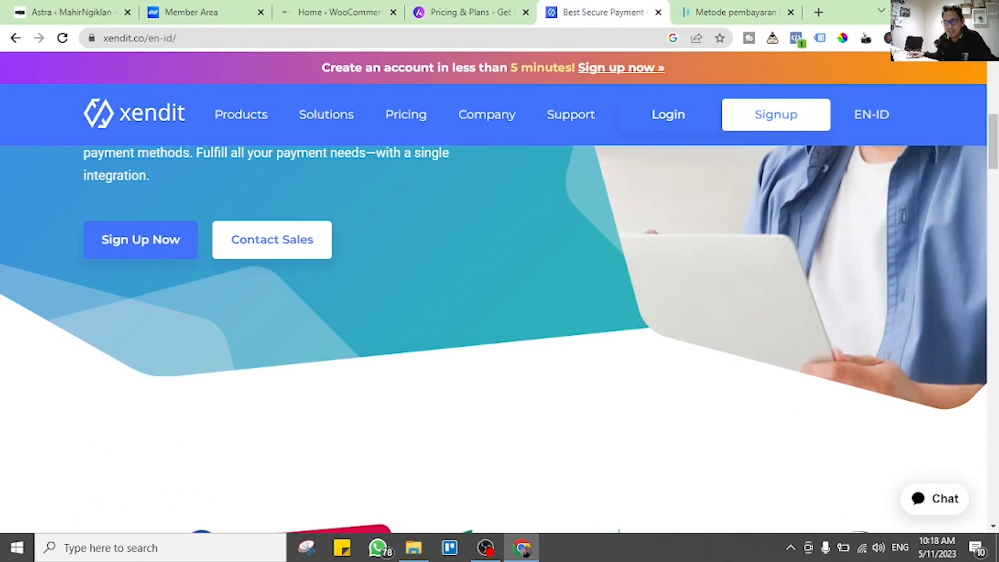
scroll(499, 338, "up", 10)
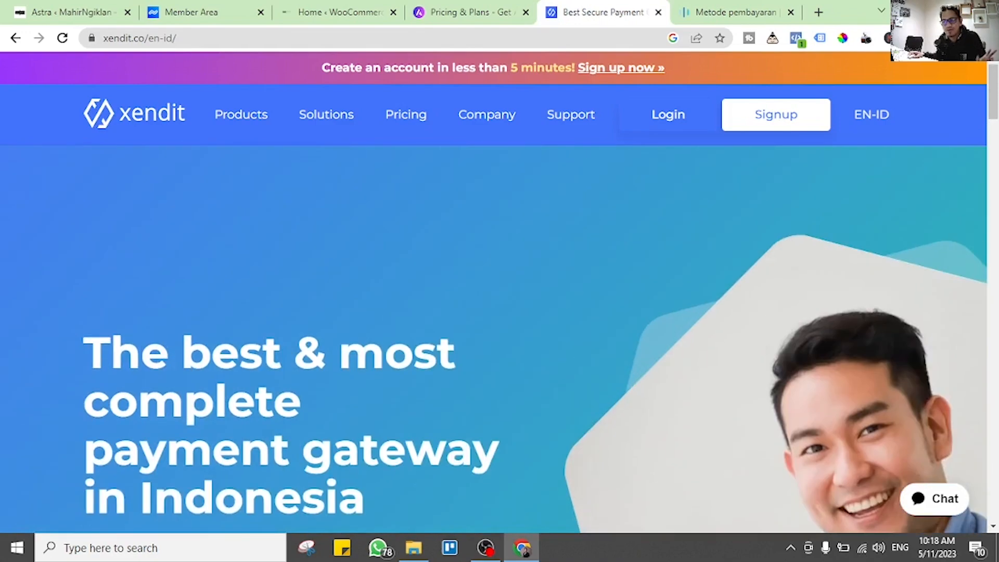
scroll(499, 338, "down", 3)
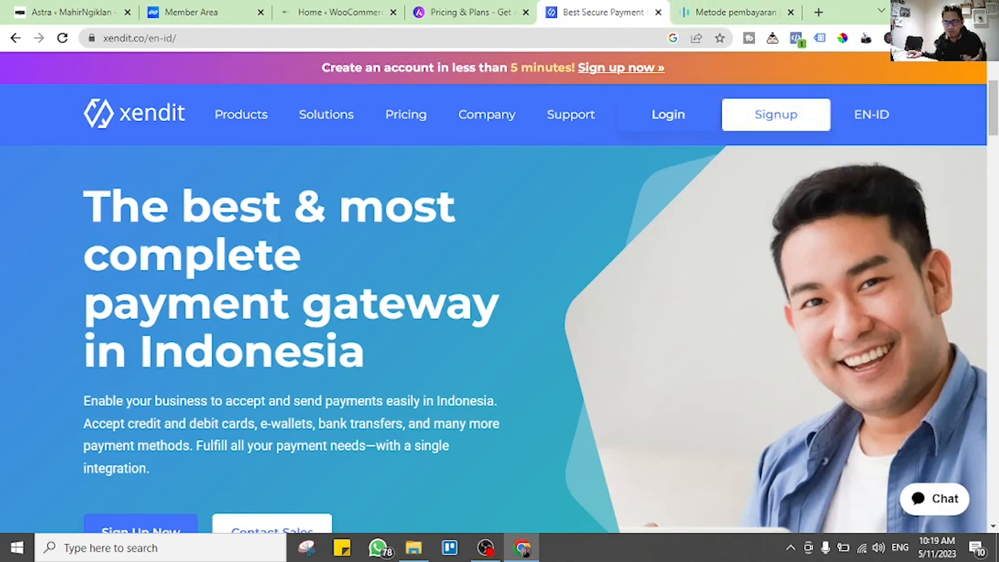
left_click_drag(85, 207, 366, 354)
left_click(368, 354)
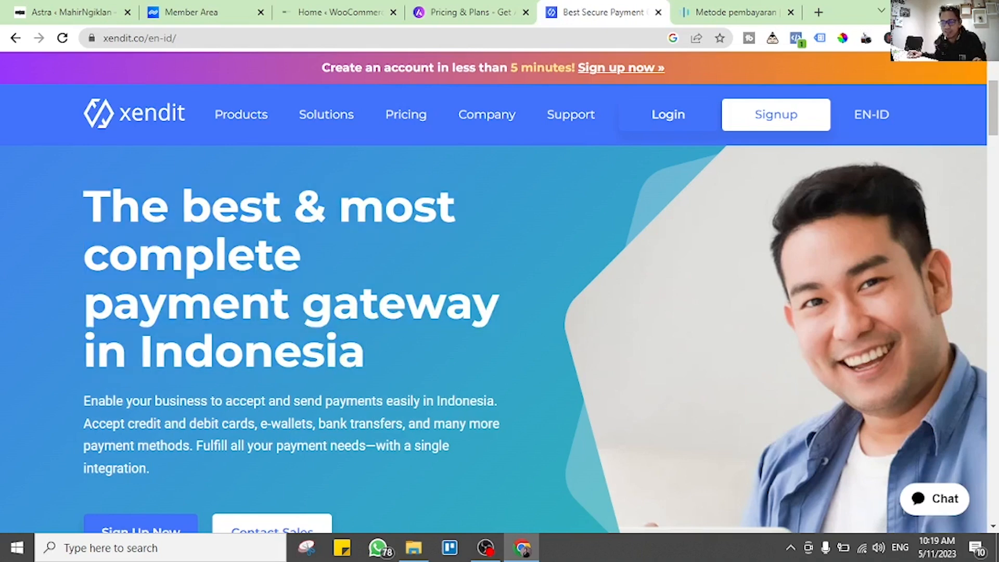
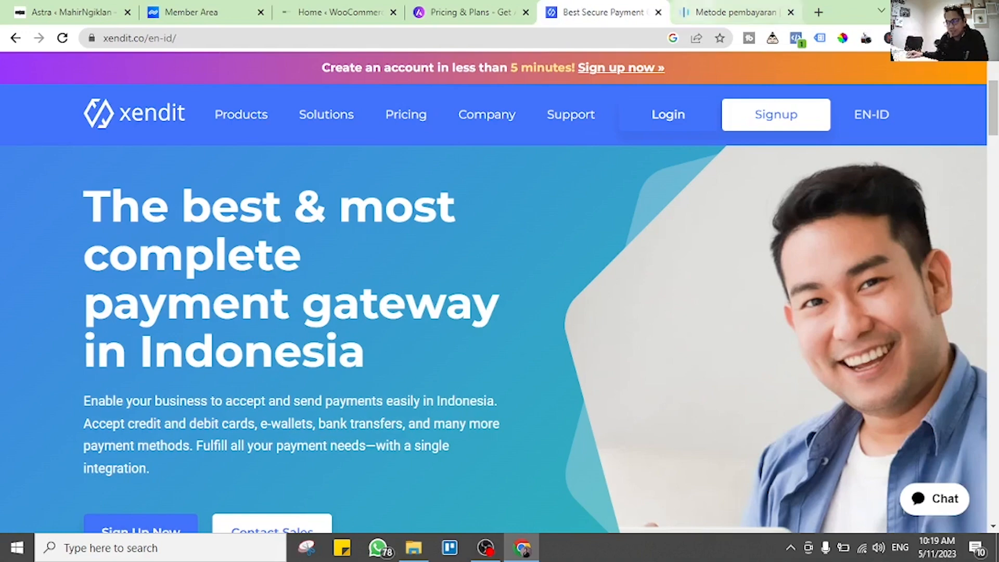
left_click(734, 12)
left_click(598, 12)
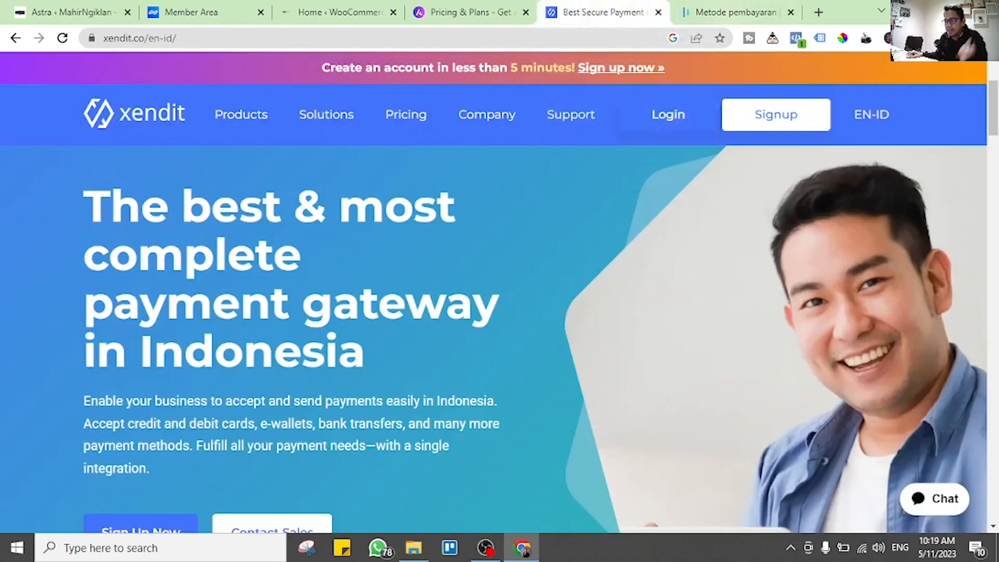
left_click(735, 12)
mouse_move(344, 124)
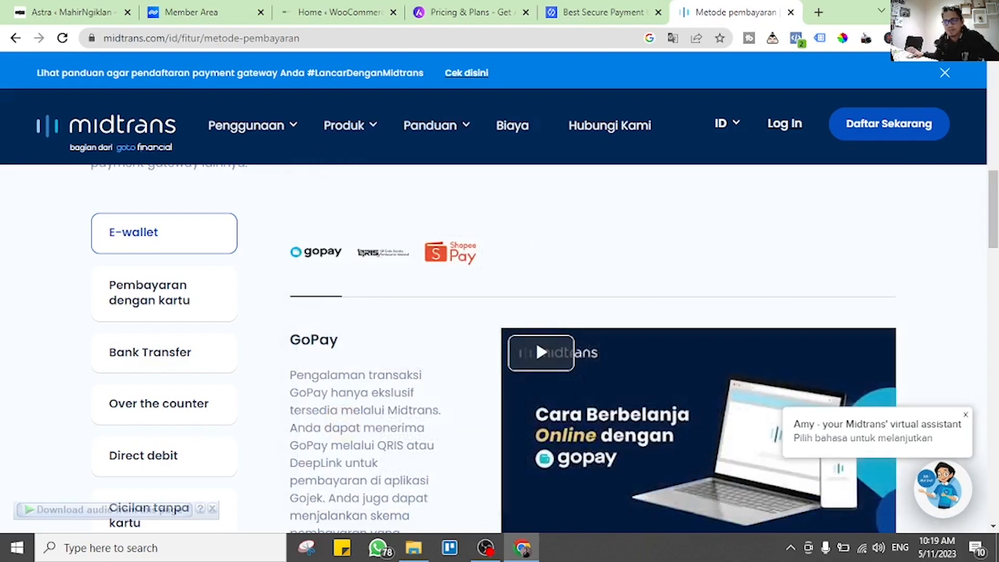
left_click(599, 12)
left_click(734, 12)
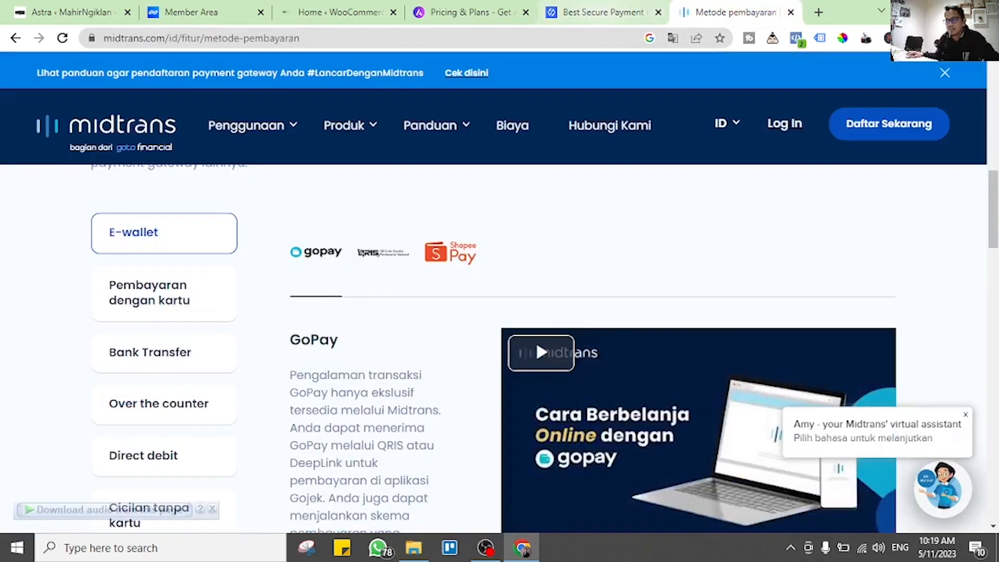
left_click(598, 12)
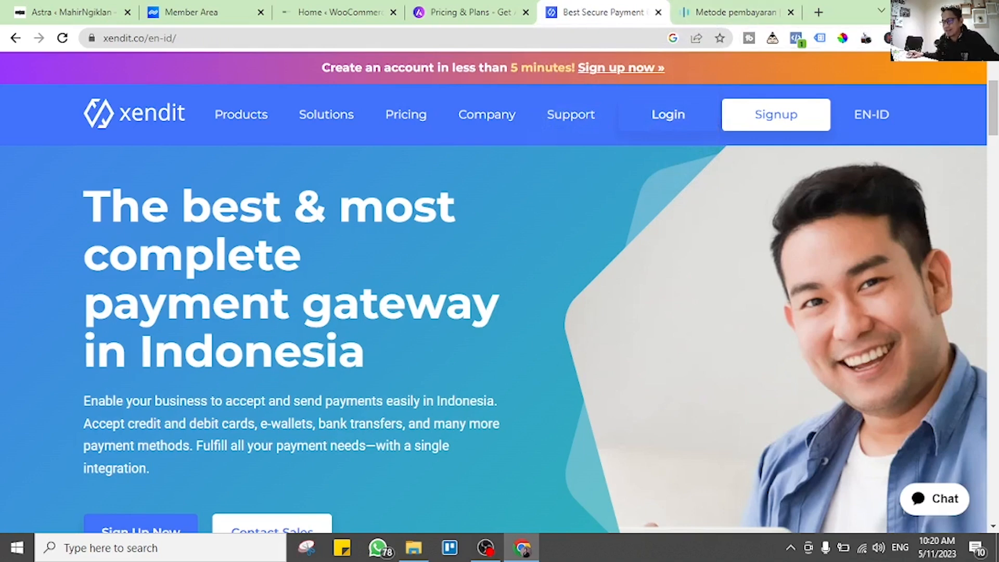
right_click(131, 35)
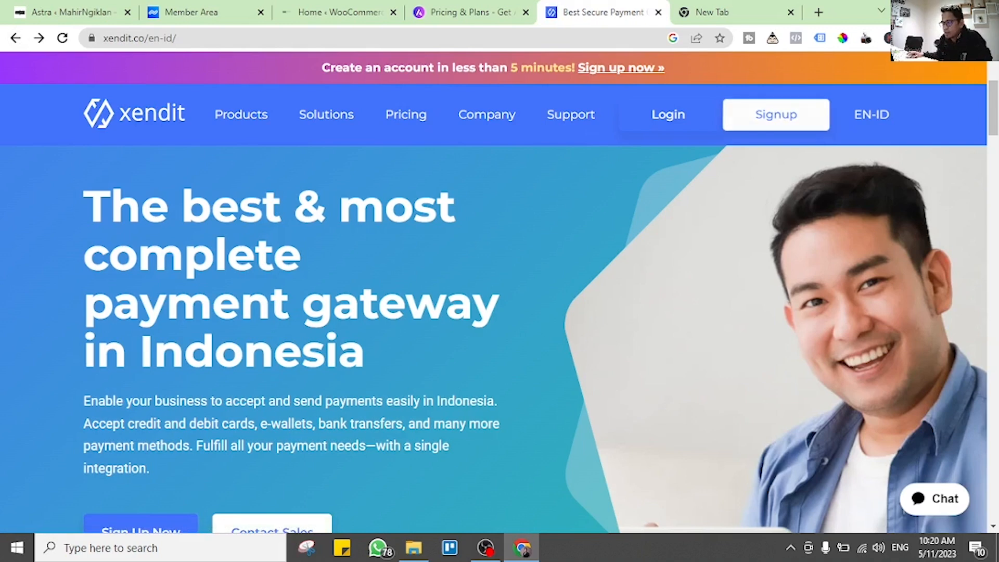
left_click(156, 527)
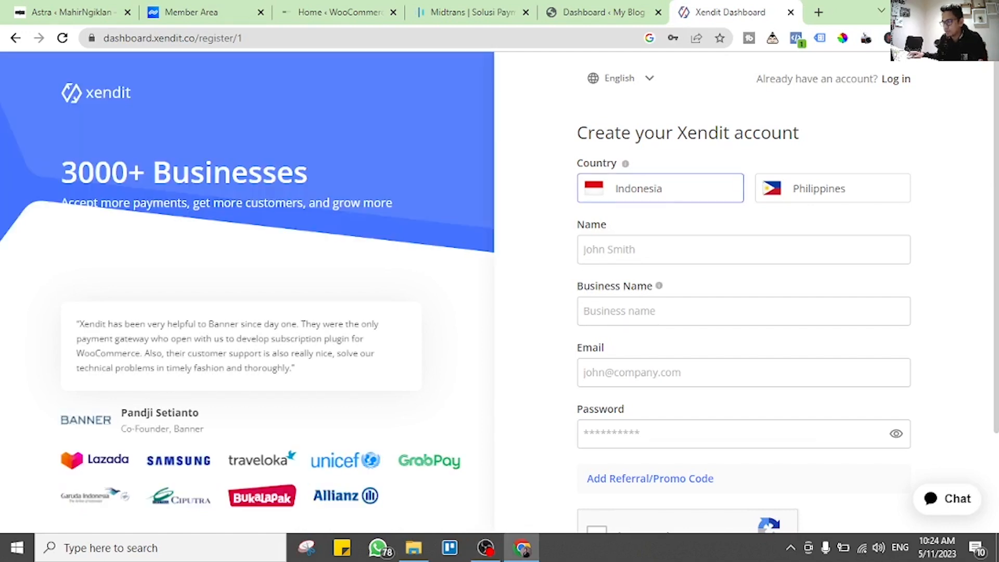
left_click(693, 249)
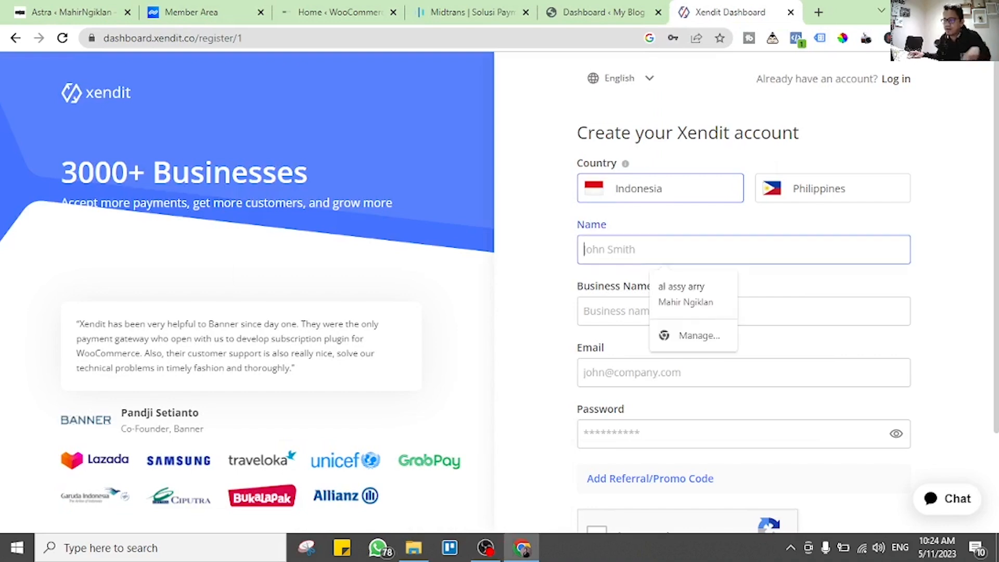
left_click(693, 294)
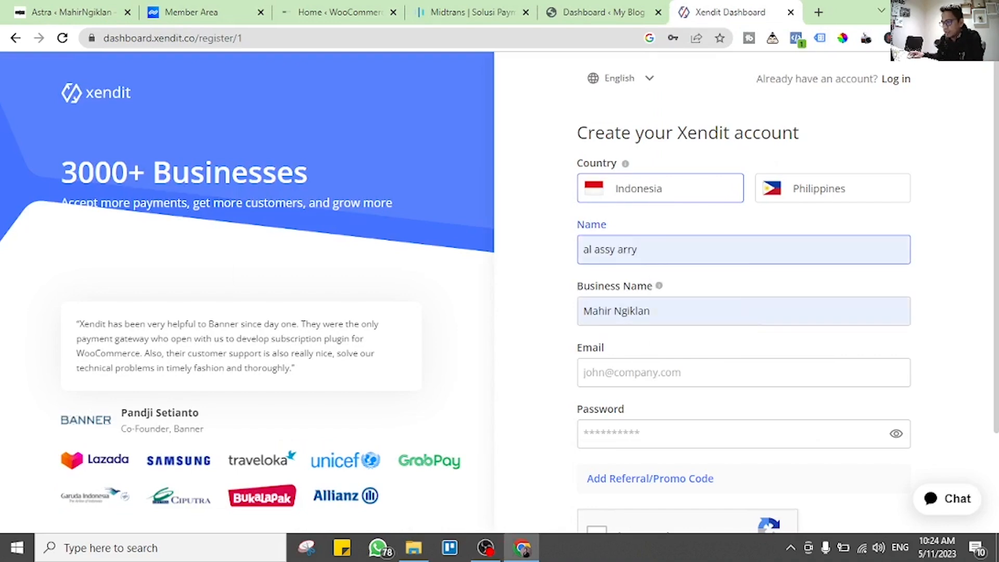
scroll(693, 293, "down", 1)
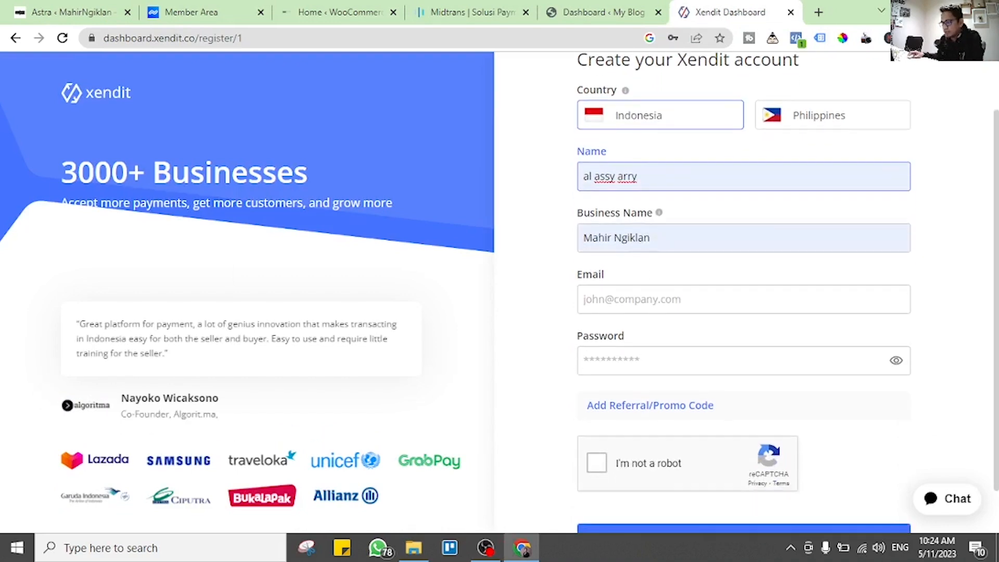
- Look over the registration form's email and password fields, robot check and account creation option
left_click(694, 300)
left_click(832, 361)
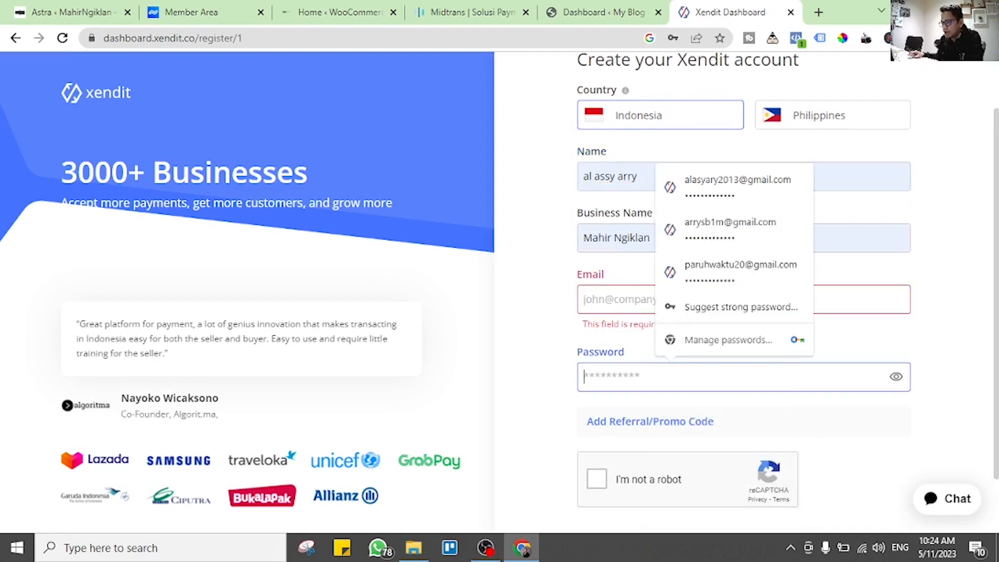
scroll(832, 361, "down", 1)
left_click(832, 360)
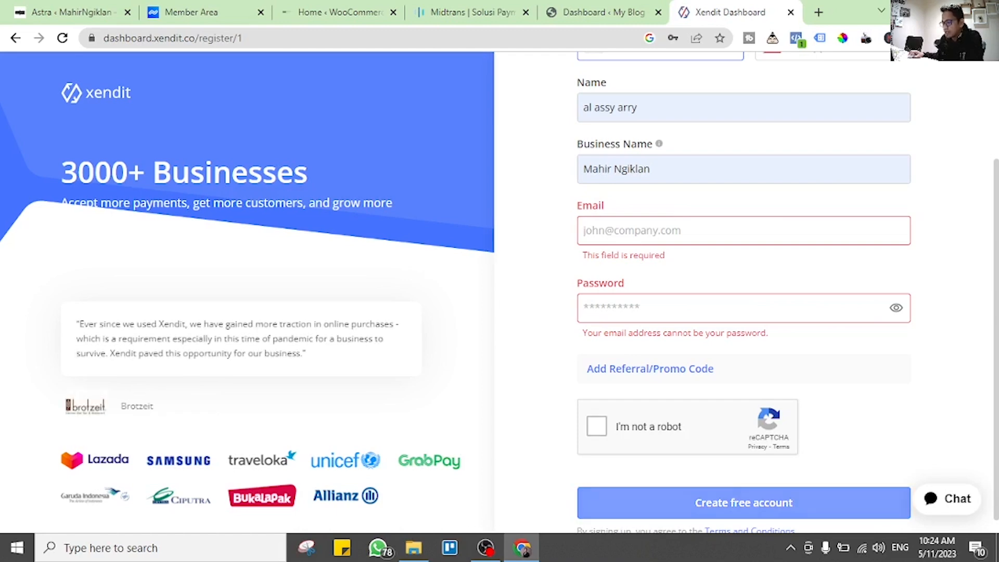
scroll(744, 312, "up", 1)
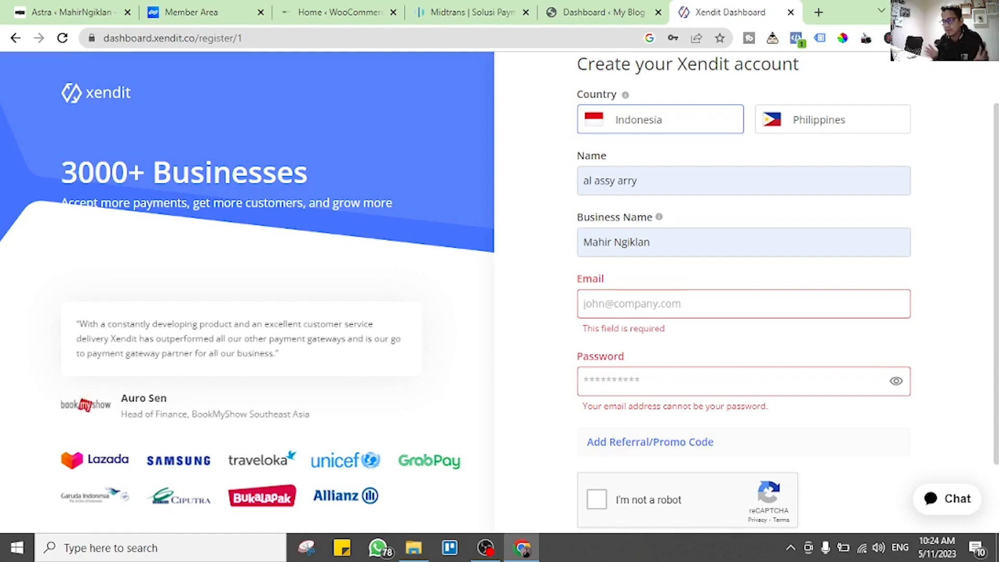
scroll(744, 291, "down", 2)
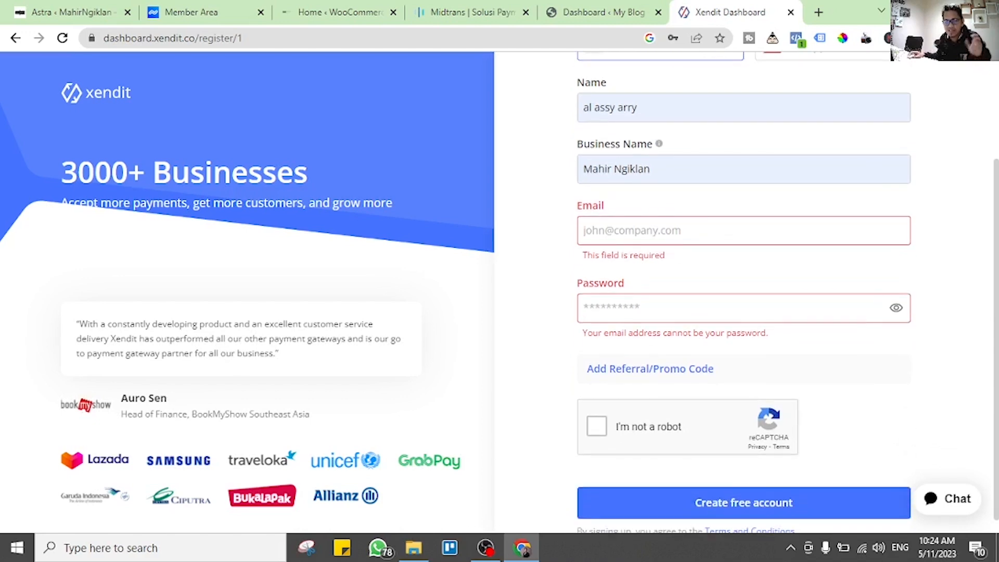
scroll(744, 291, "up", 3)
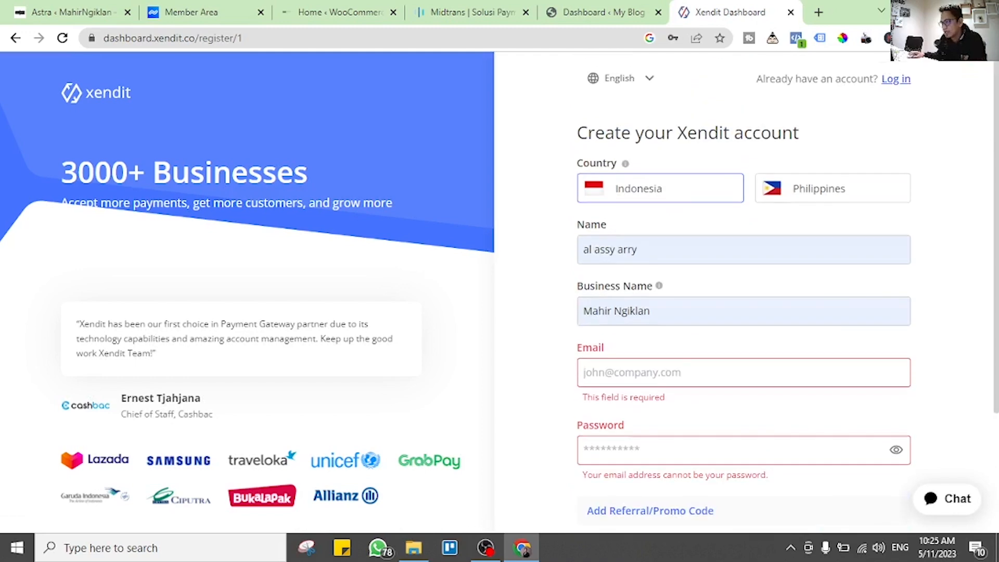
- Log in to the existing Xendit account and switch to the Mahir Ngiklan business account
left_click(895, 79)
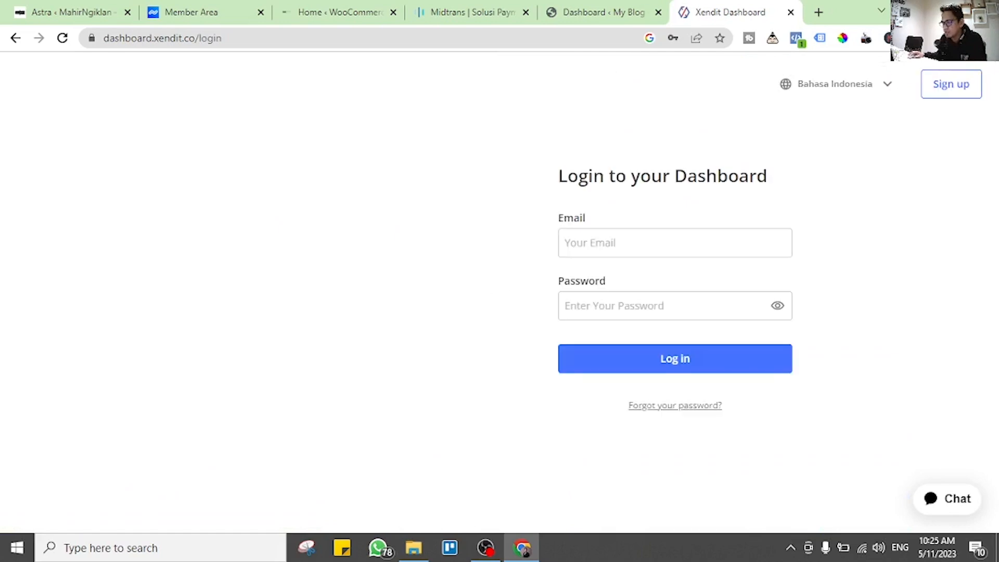
left_click(675, 358)
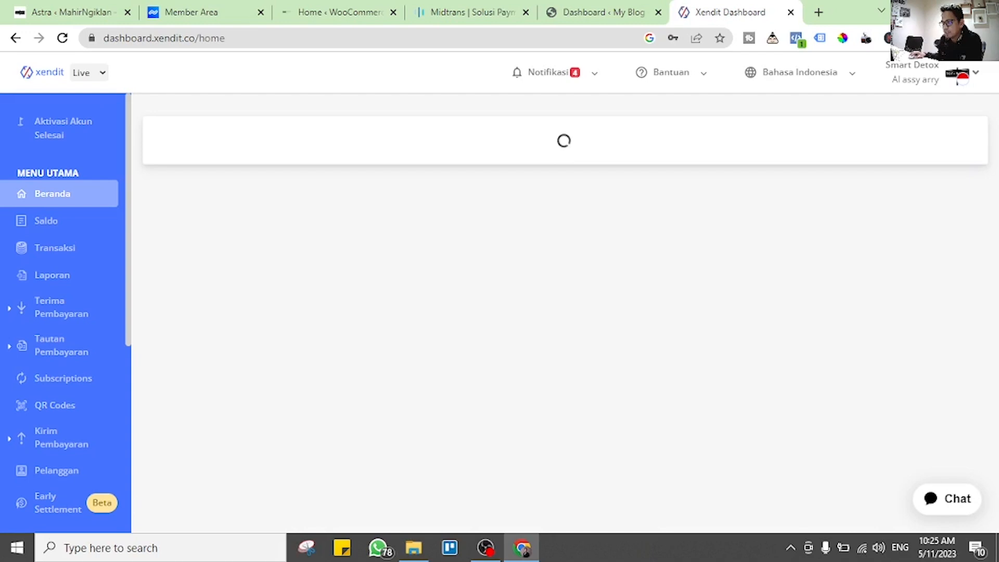
left_click(931, 73)
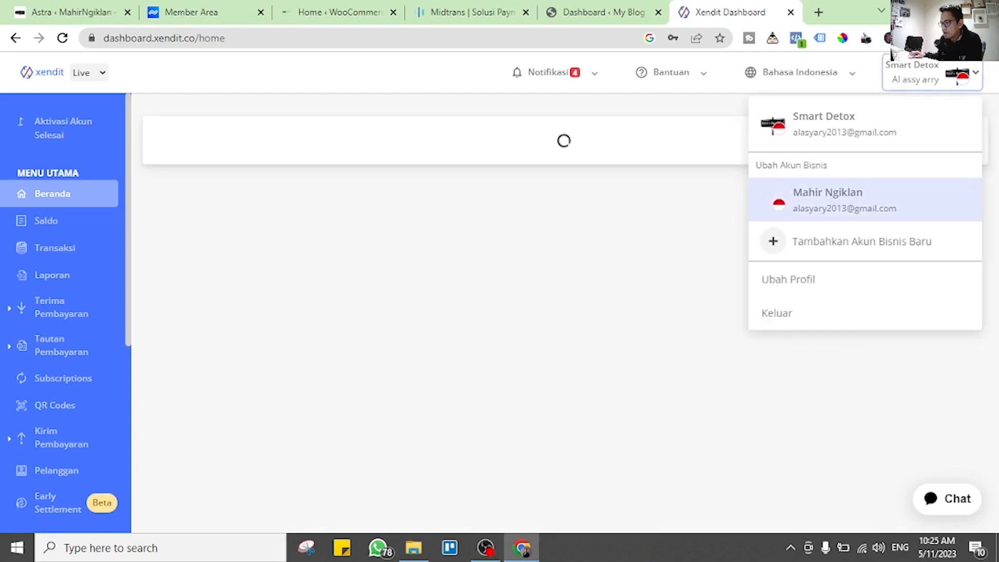
left_click(844, 200)
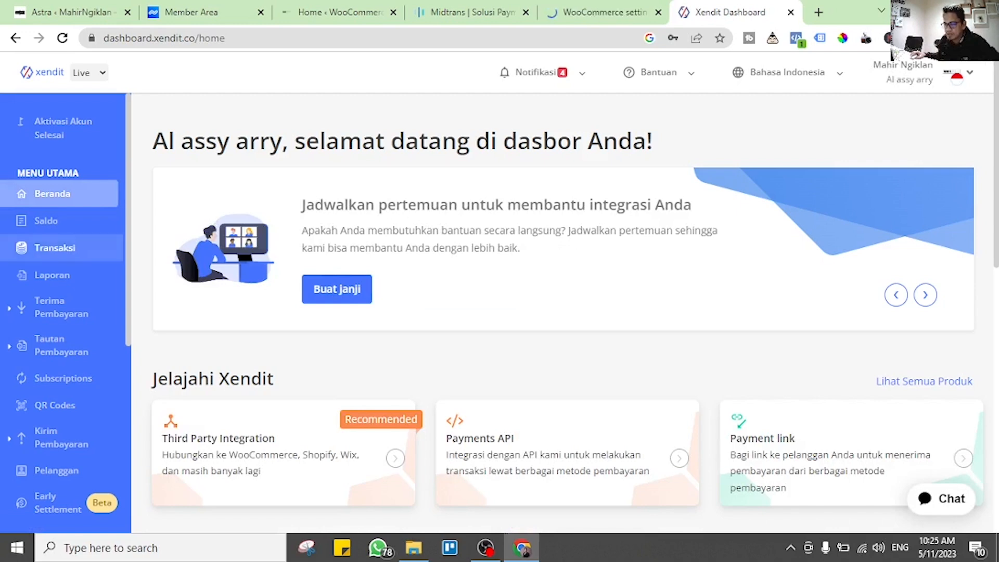
- Look over the Xendit dashboard's home page and its navigation entries
scroll(57, 252, "down", 3)
scroll(57, 265, "down", 3)
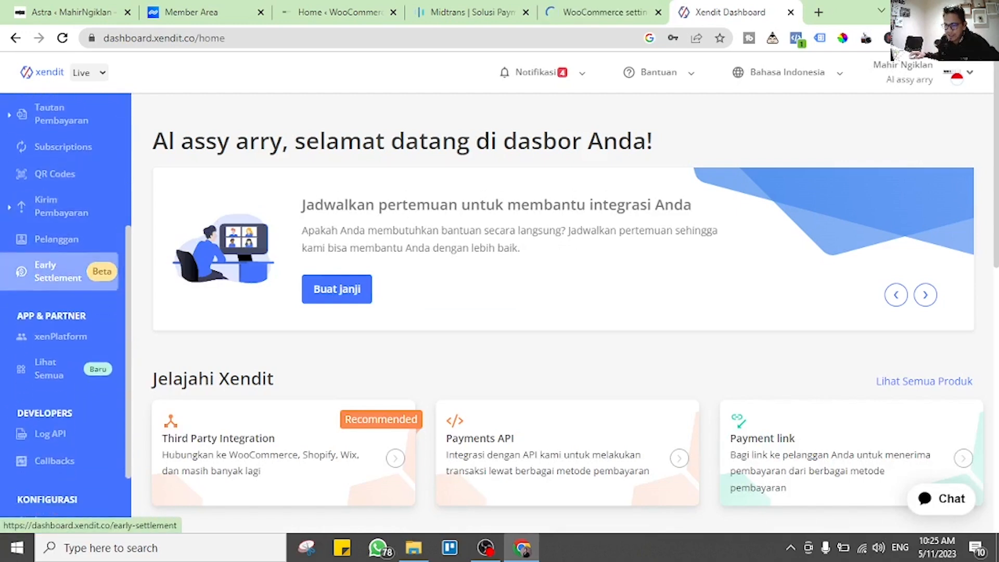
scroll(57, 268, "up", 5)
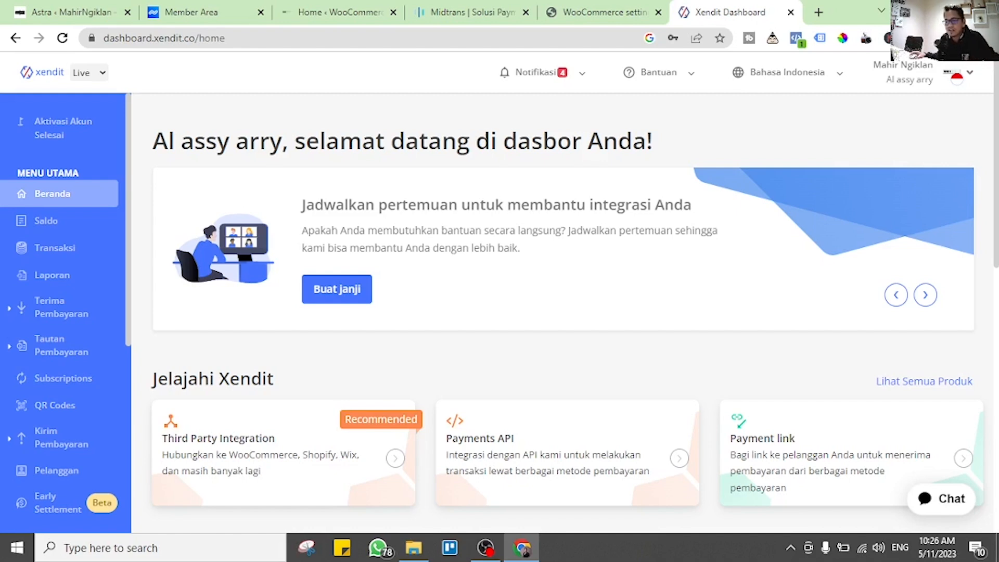
scroll(561, 312, "down", 1)
scroll(562, 312, "up", 1)
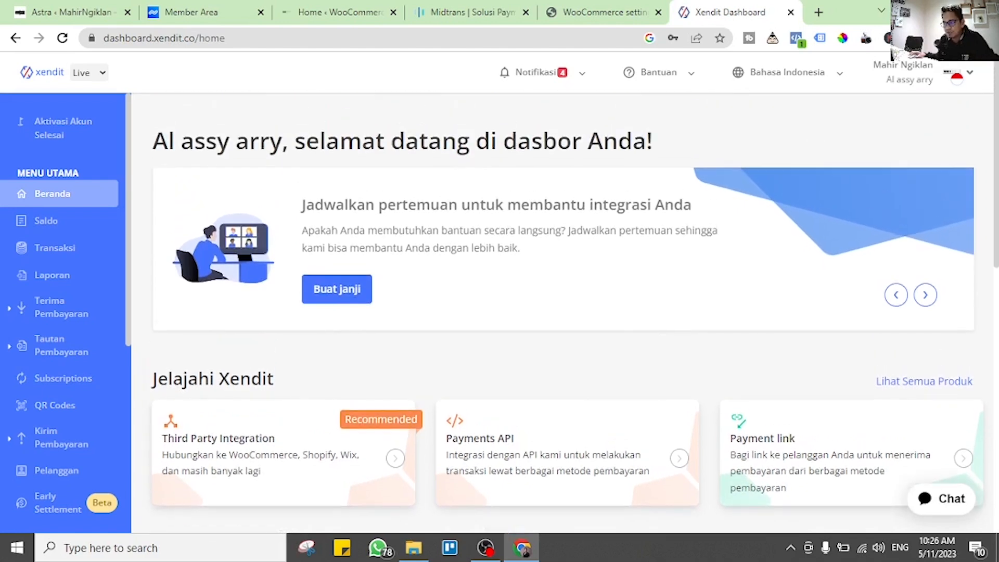
left_click_drag(653, 141, 617, 142)
left_click(617, 142)
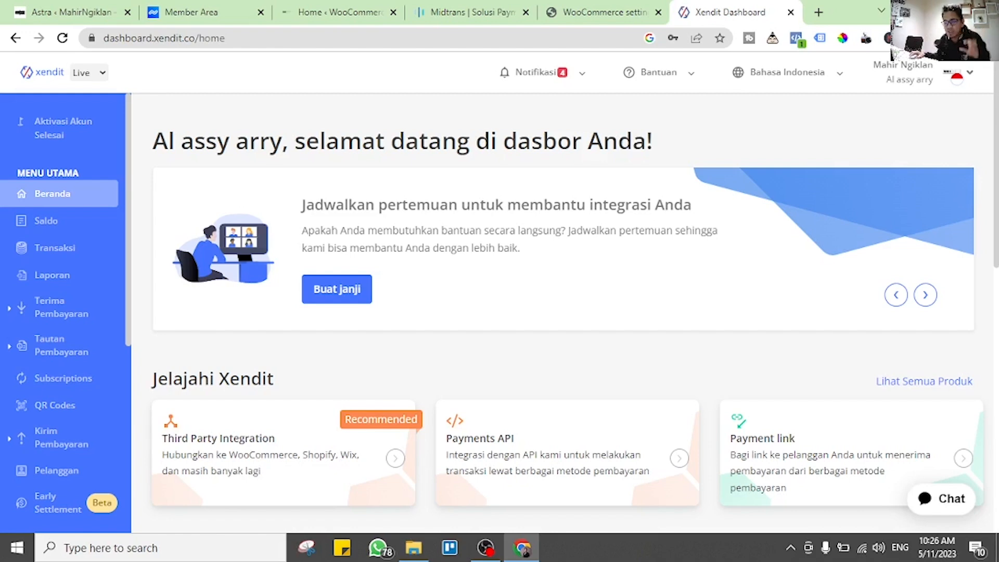
- Open the payment methods settings of the Xendit account
scroll(520, 313, "down", 3)
scroll(52, 280, "down", 5)
scroll(61, 364, "down", 1)
scroll(57, 459, "down", 3)
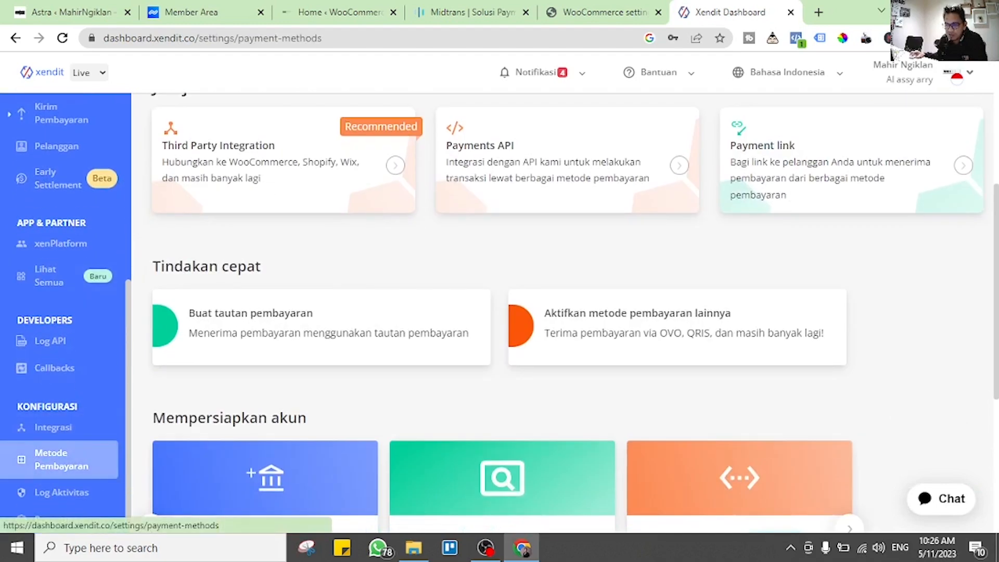
left_click(58, 459)
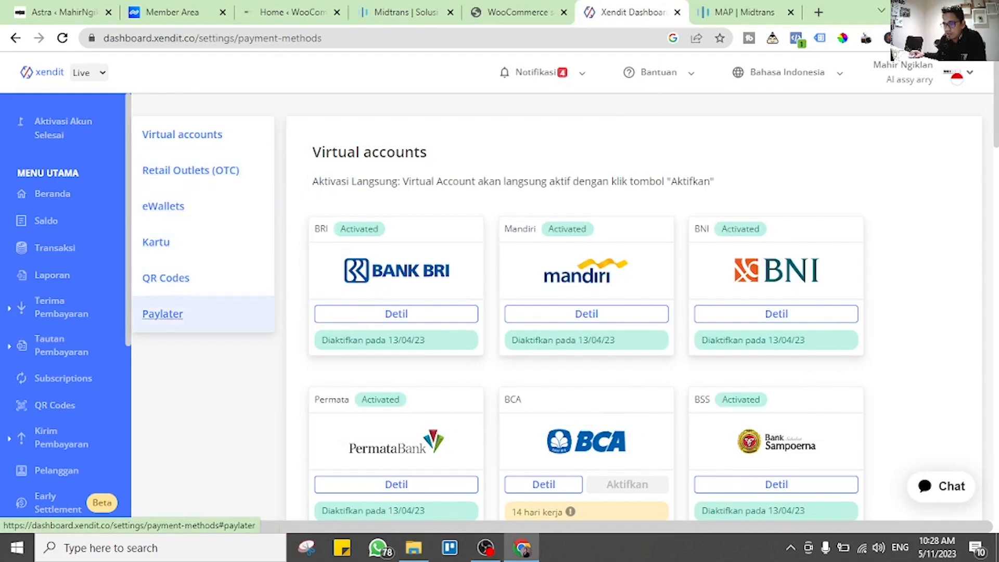
- Examine the activation status of the virtual account banks, retail outlets and eWallets offered by Xendit
scroll(562, 312, "down", 7)
scroll(562, 312, "up", 8)
scroll(562, 312, "down", 3)
scroll(588, 312, "up", 2)
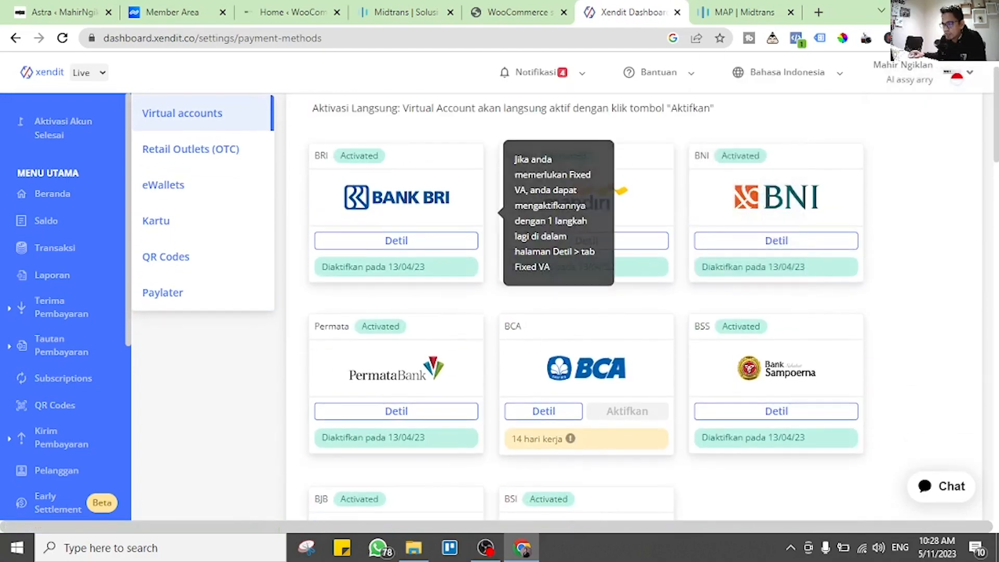
scroll(588, 312, "down", 2)
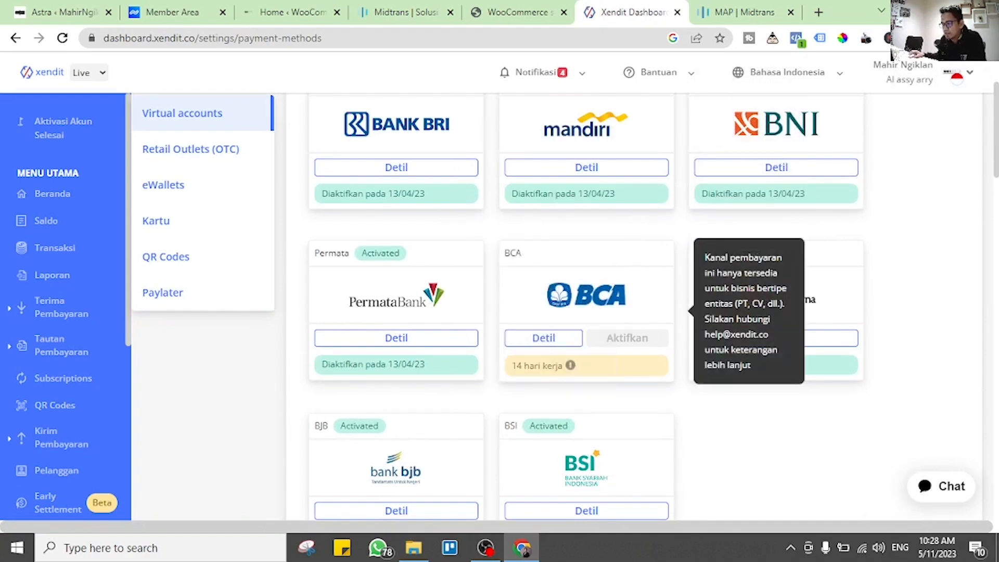
scroll(635, 307, "down", 6)
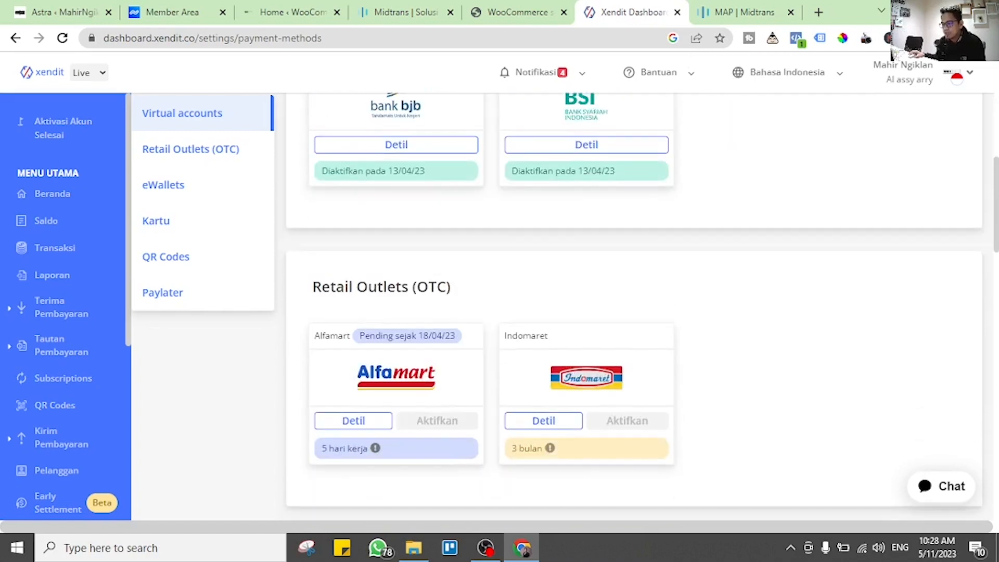
scroll(634, 307, "down", 1)
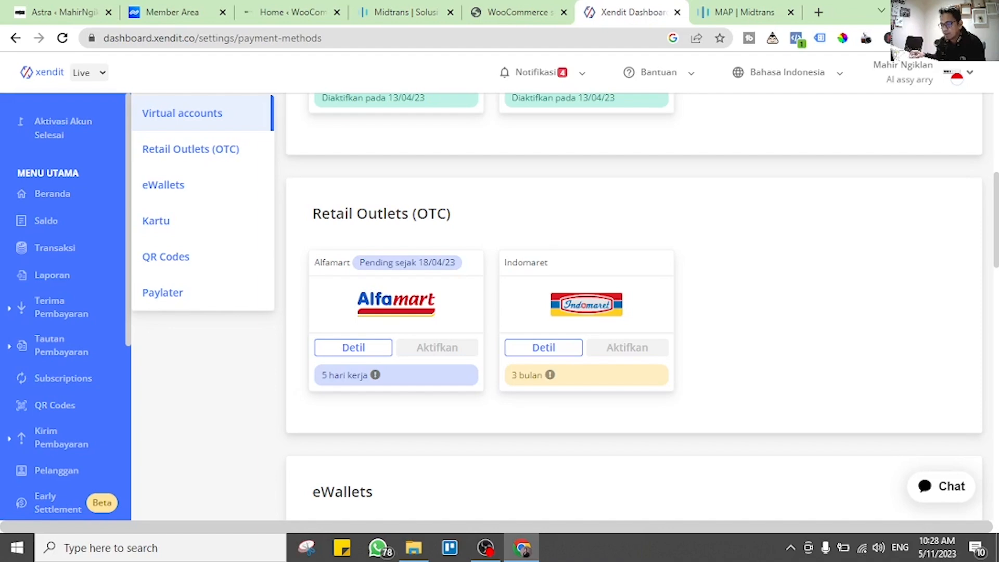
scroll(633, 307, "down", 7)
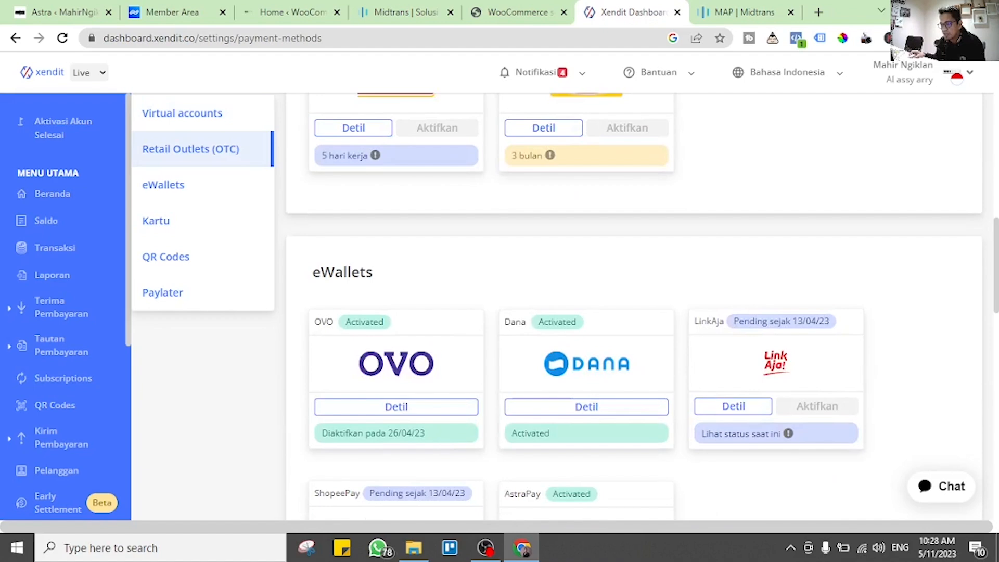
scroll(565, 308, "up", 1)
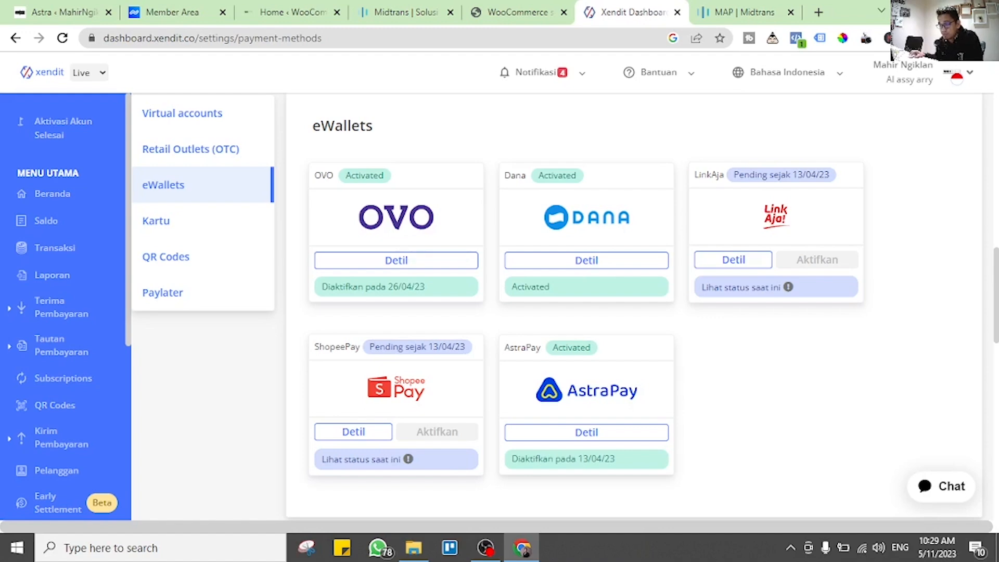
- Check the ShopeePay activation details and its expected live date, then close them
left_click(353, 431)
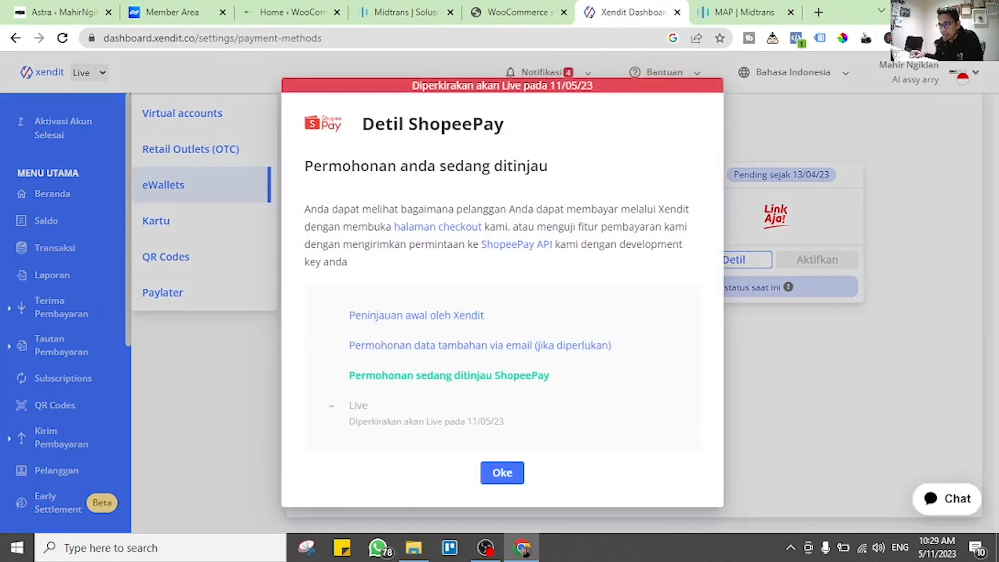
left_click_drag(504, 421, 459, 421)
left_click(458, 420)
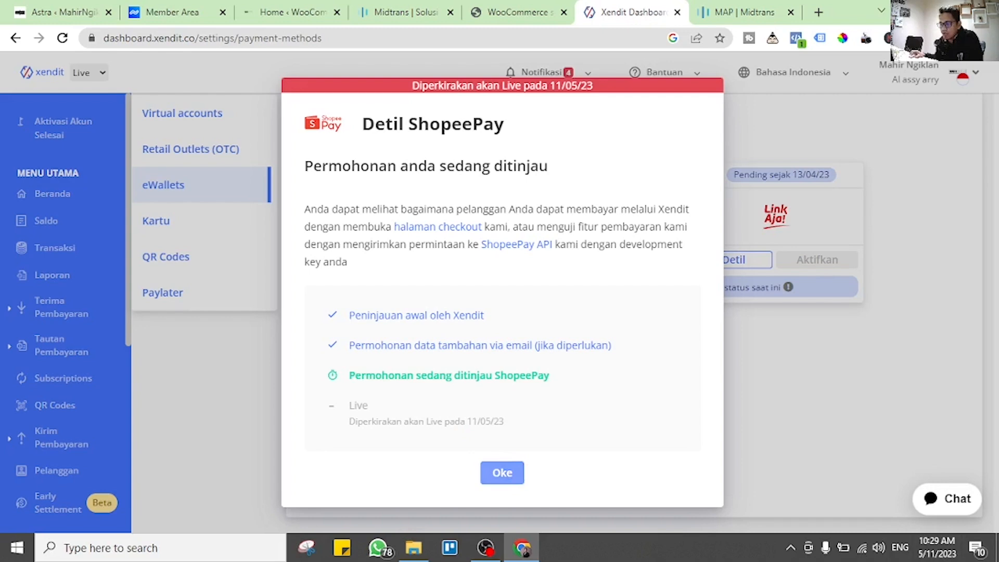
left_click(502, 473)
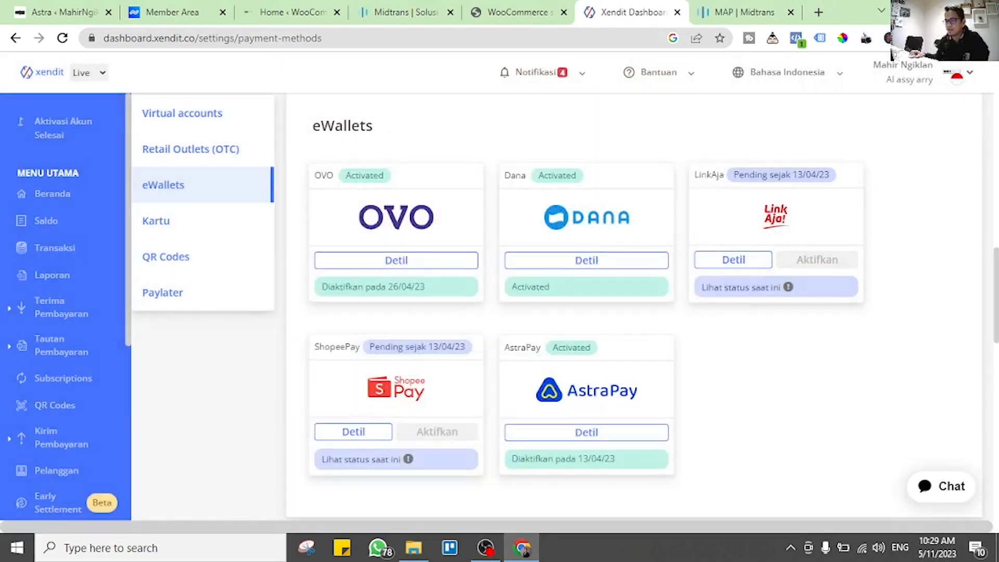
- Return to the virtual accounts section and compare Xendit's Live and Test modes with Midtrans's Production and Sandbox environments
left_click(182, 113)
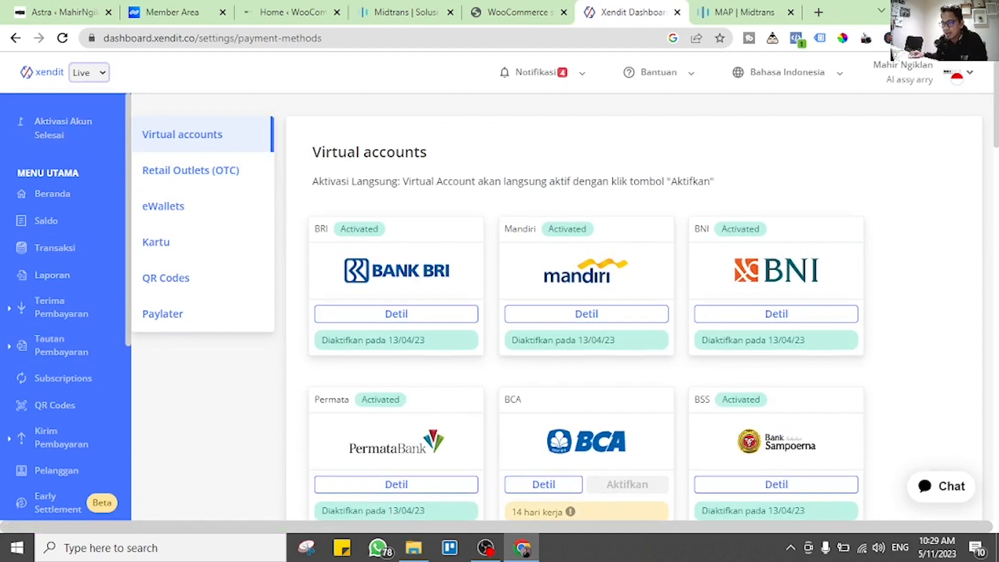
left_click(89, 73)
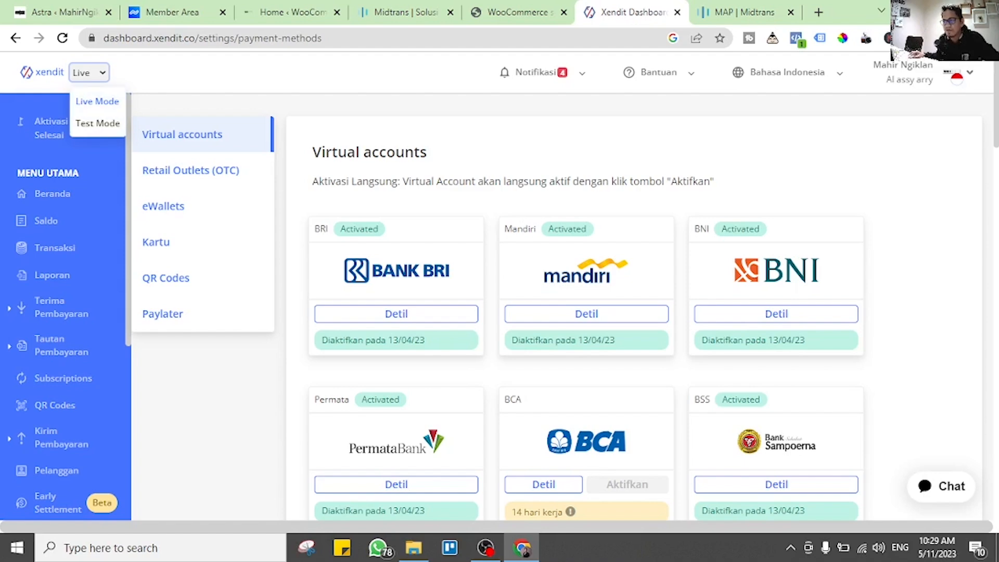
left_click(727, 12)
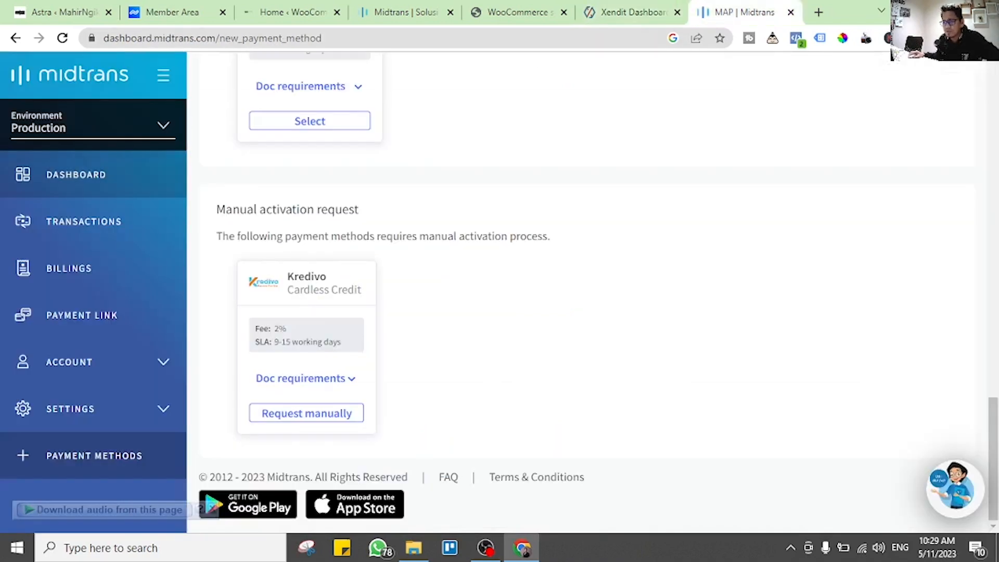
left_click(94, 127)
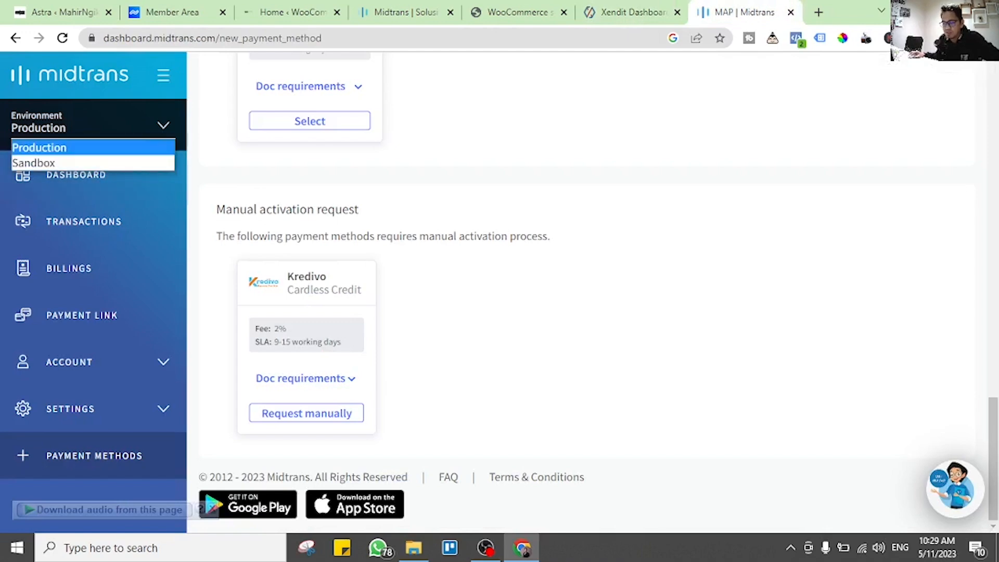
key("Escape")
- Review Midtrans's active payment methods and the fees, activation times and document requirements for adding new ones
scroll(607, 296, "up", 15)
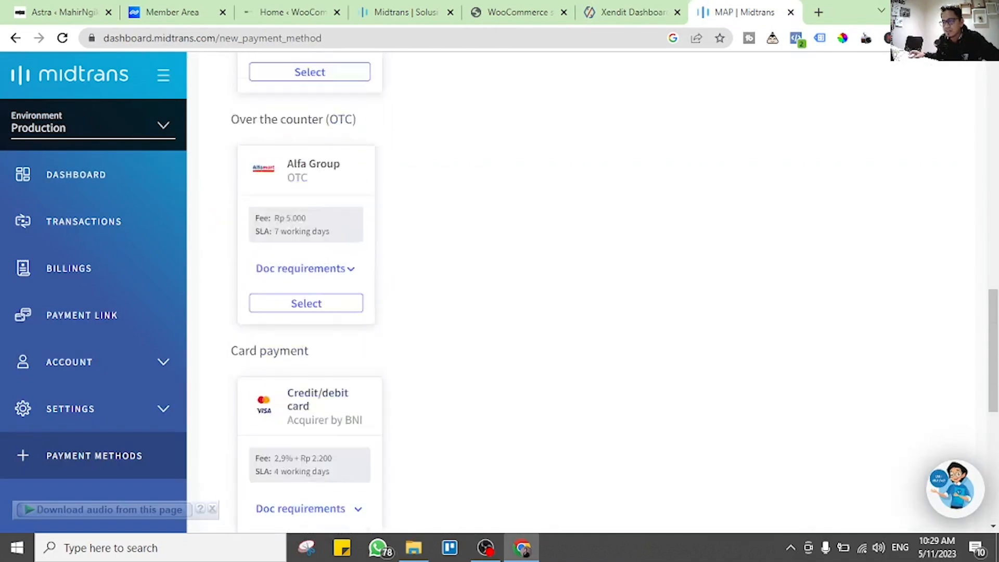
scroll(587, 292, "down", 3)
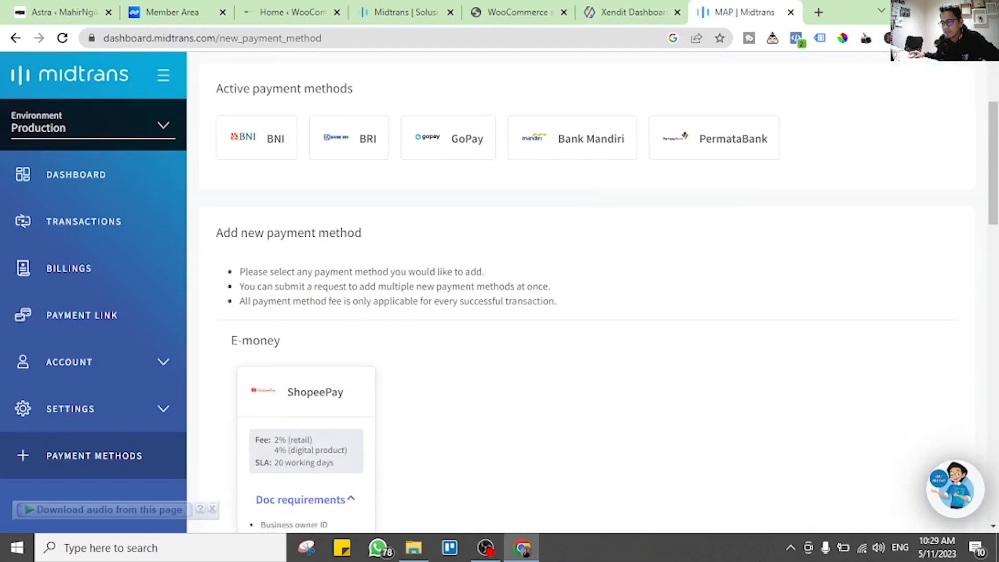
scroll(593, 292, "down", 7)
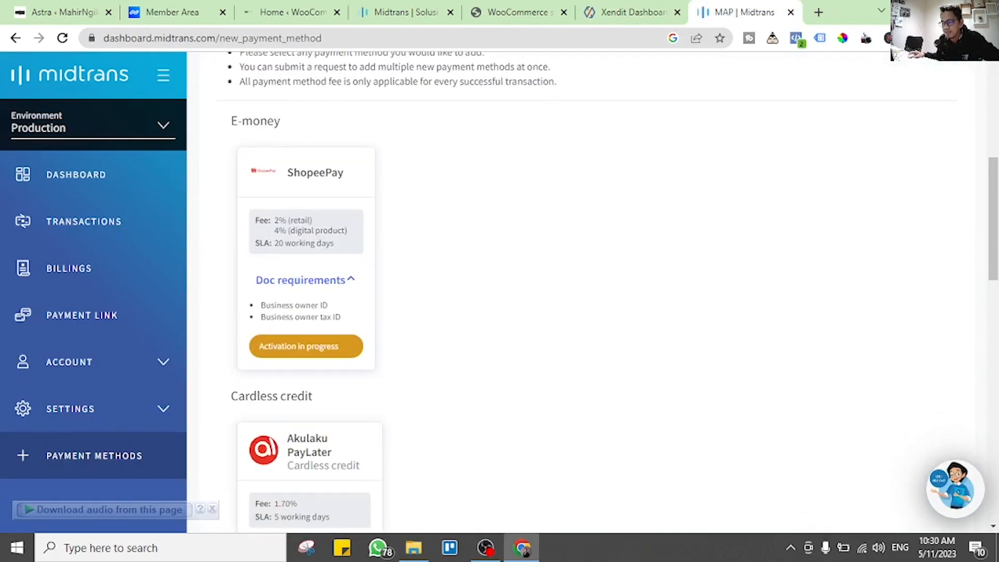
scroll(593, 291, "up", 4)
scroll(592, 291, "down", 2)
scroll(593, 292, "down", 1)
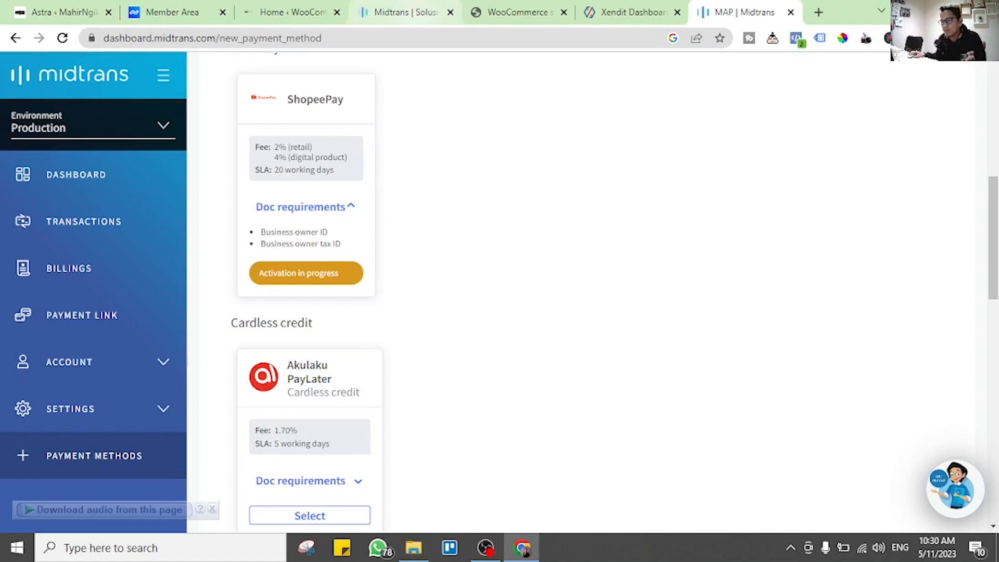
- Close the Midtrans home page and open the WooCommerce settings on the alldailybaby.com WordPress site
left_click(405, 12)
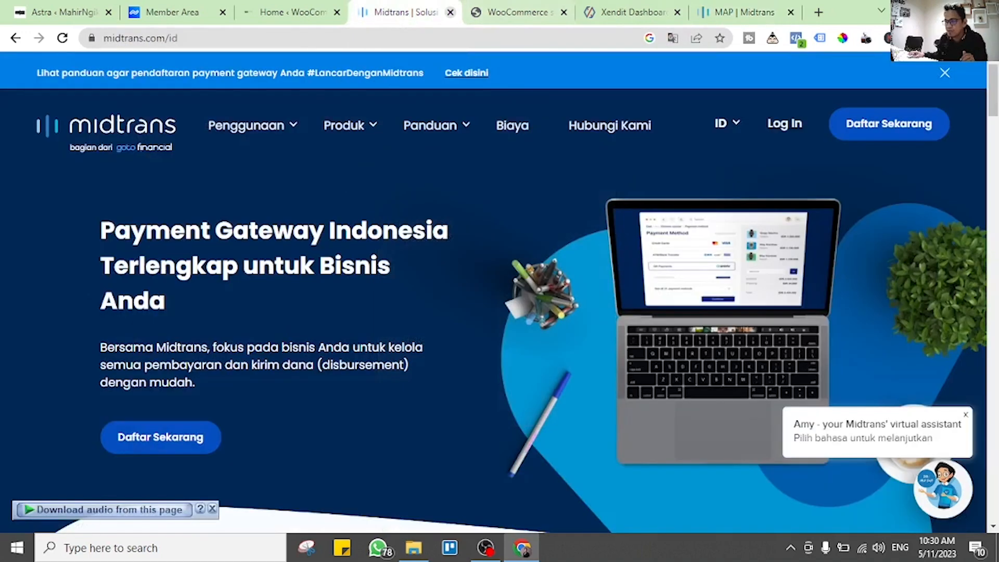
left_click(450, 12)
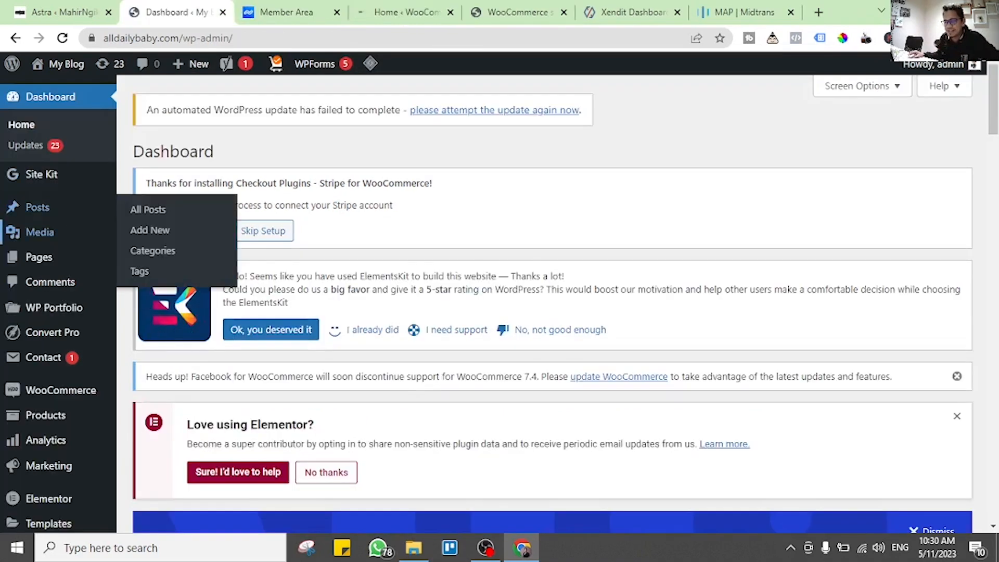
scroll(39, 168, "down", 1)
mouse_move(40, 168)
scroll(40, 167, "down", 1)
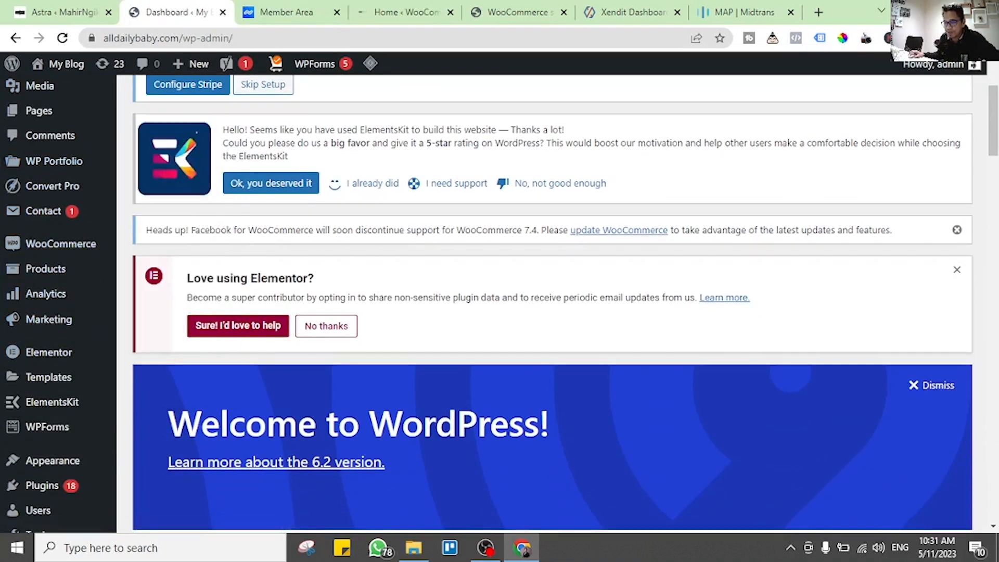
mouse_move(61, 244)
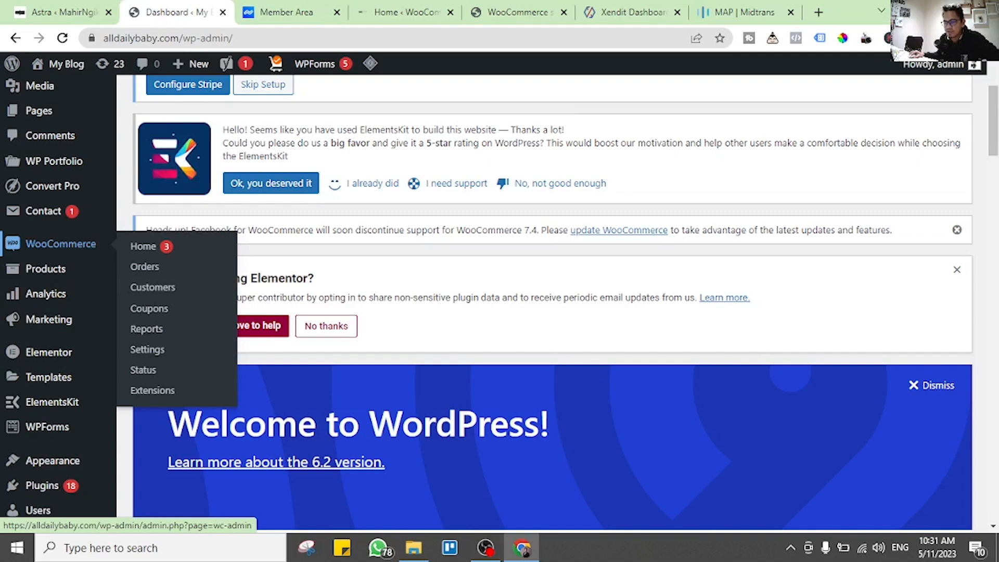
left_click(147, 349)
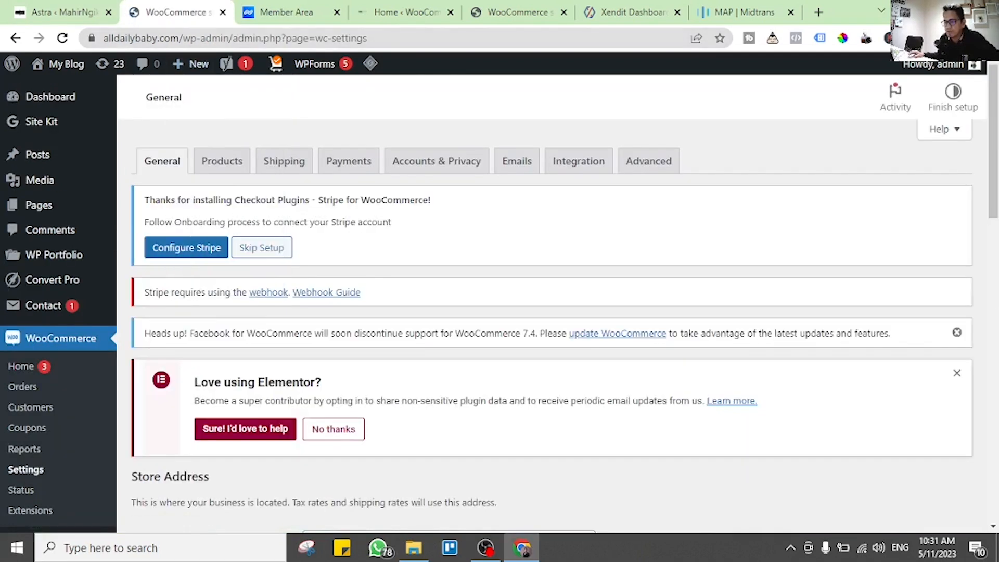
- Look over the store address and general options in WooCommerce's general settings
scroll(551, 305, "down", 5)
scroll(551, 304, "down", 2)
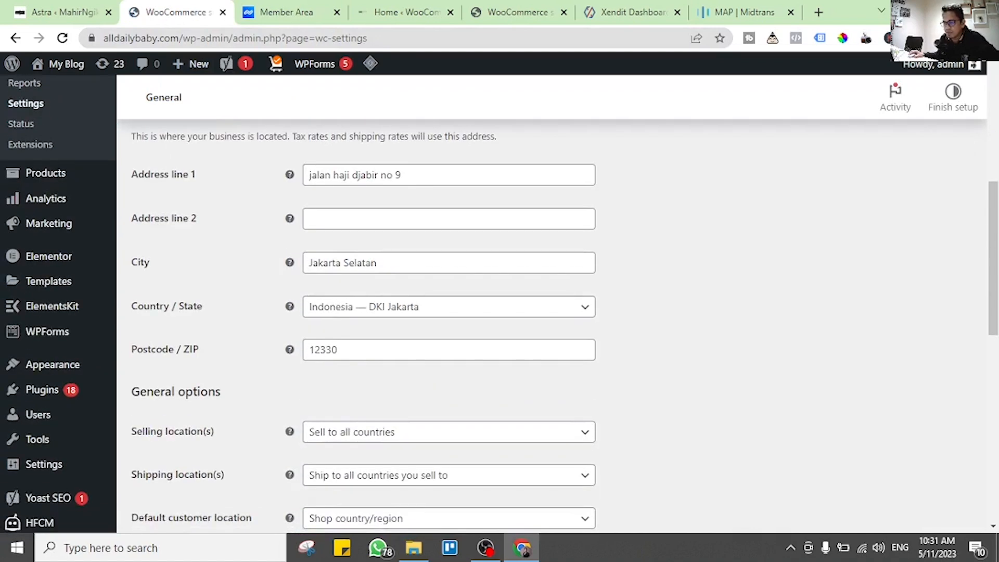
scroll(551, 304, "down", 1)
scroll(551, 304, "up", 1)
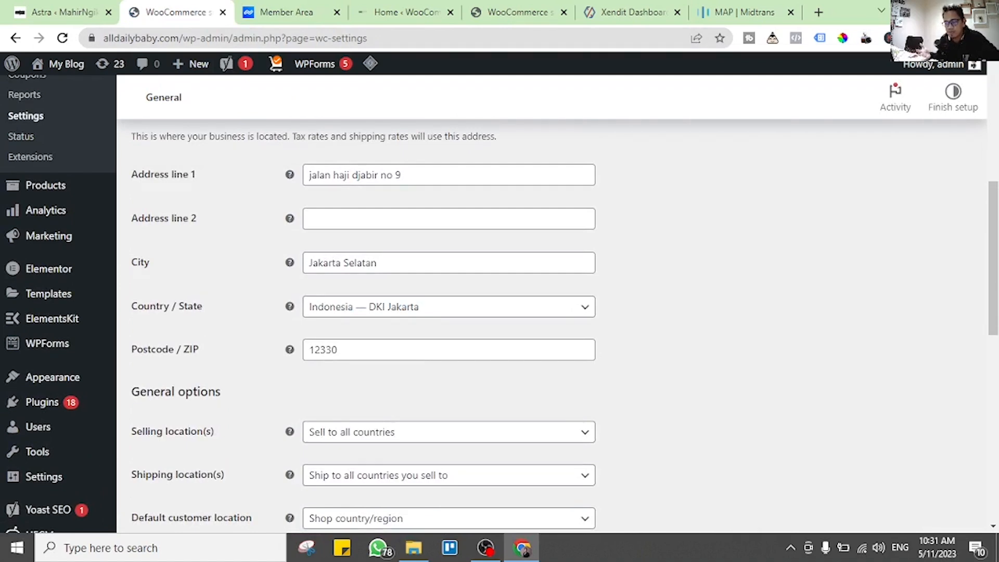
scroll(552, 304, "down", 1)
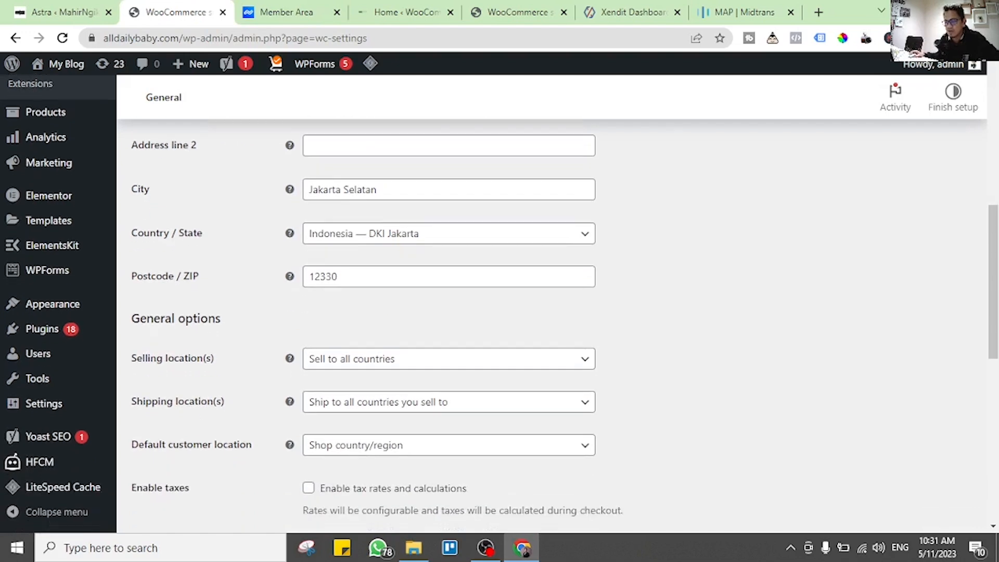
- Restrict the store's selling locations to specific countries, with Indonesia as the only country
scroll(449, 285, "down", 1)
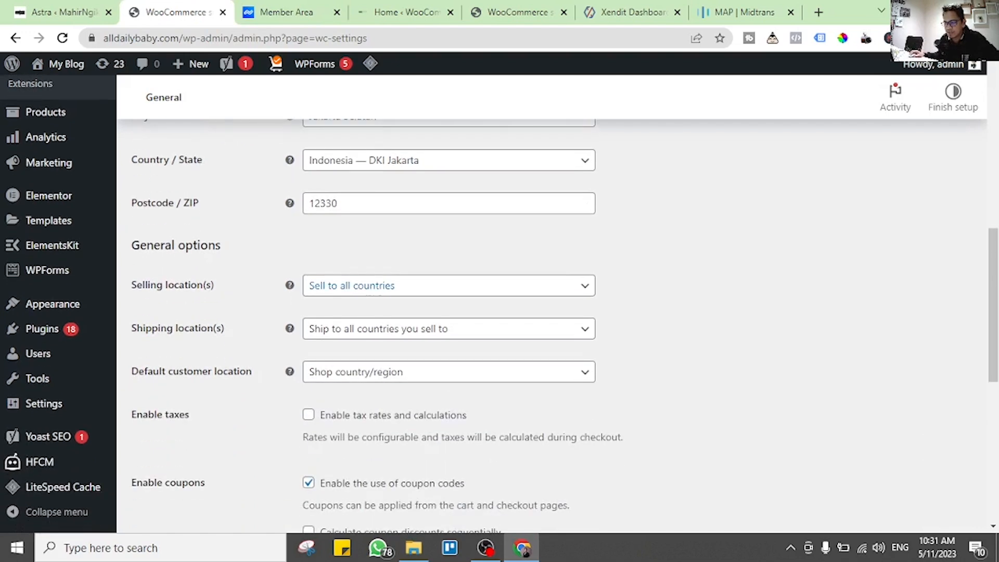
left_click(449, 285)
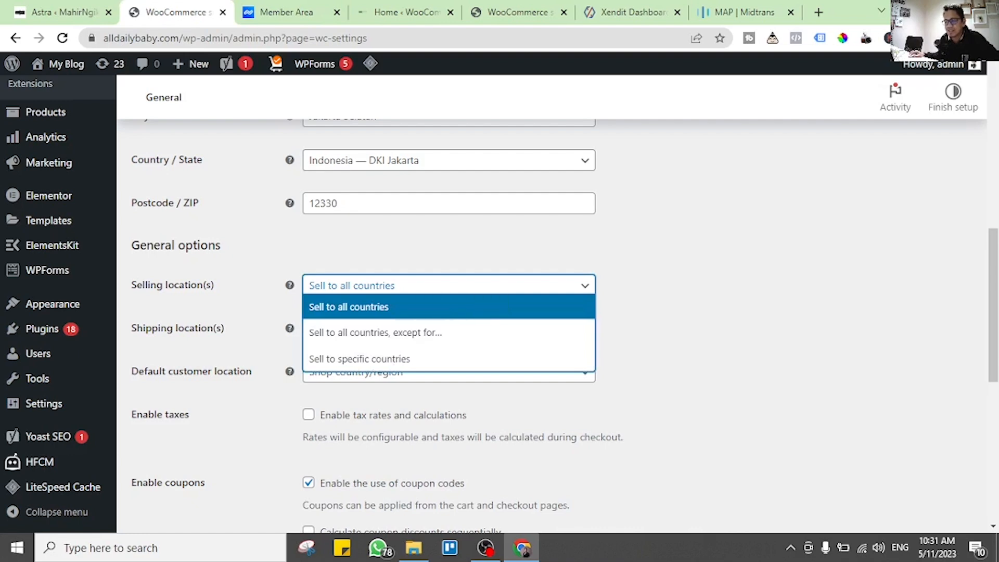
left_click(359, 359)
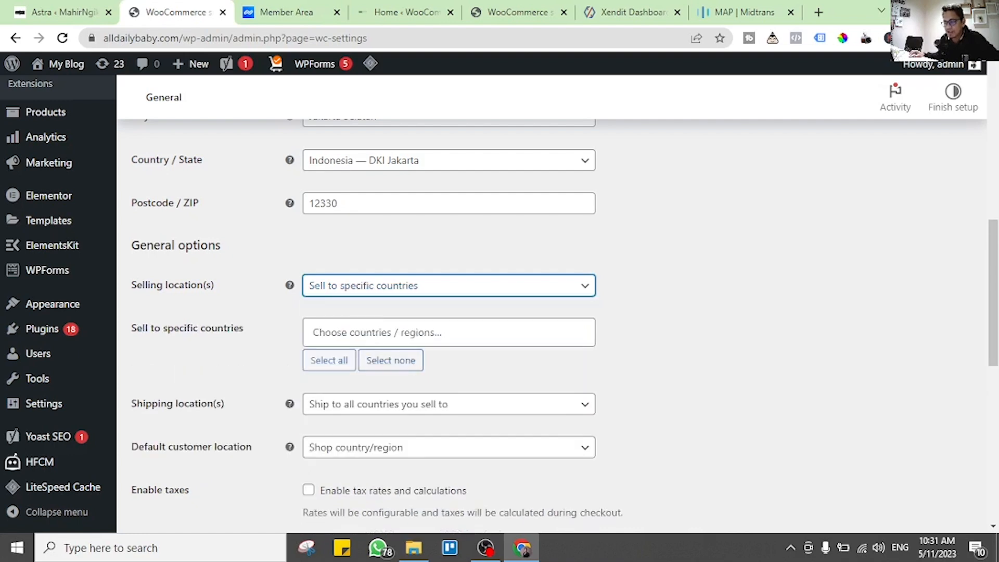
left_click(448, 332)
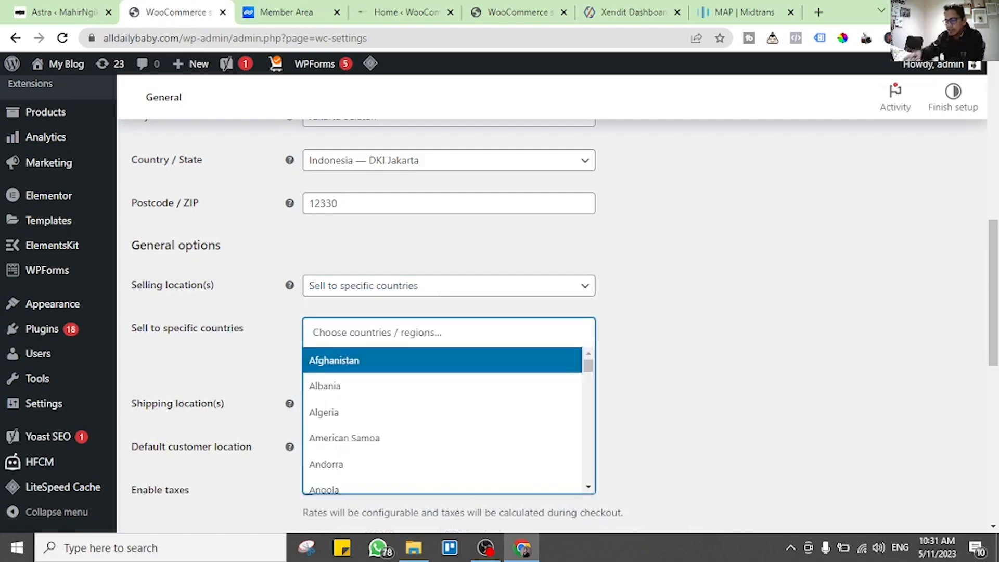
type("jaka")
key("BackSpace")
key("BackSpace")
key("BackSpace")
key("BackSpace")
type("indo")
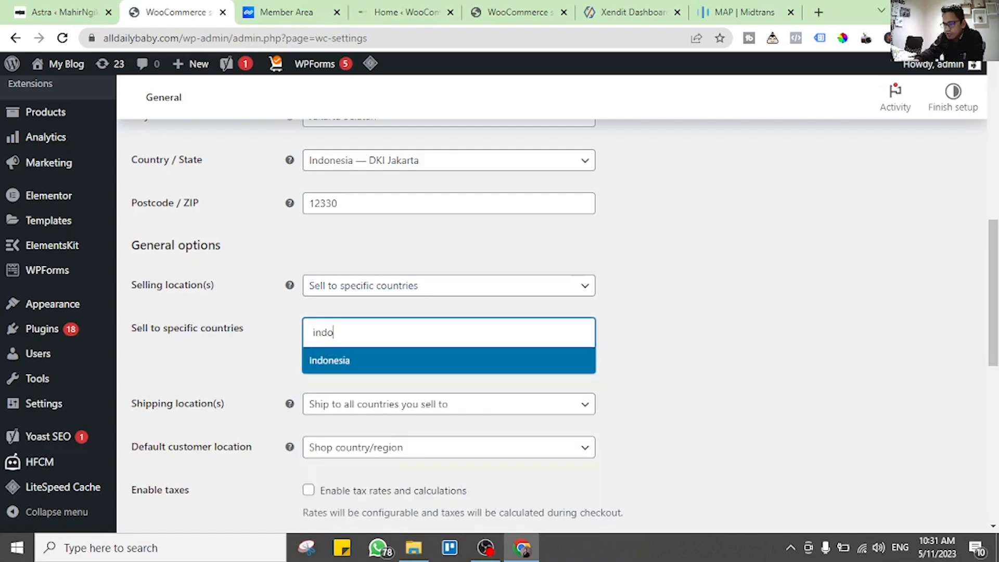
key("Return")
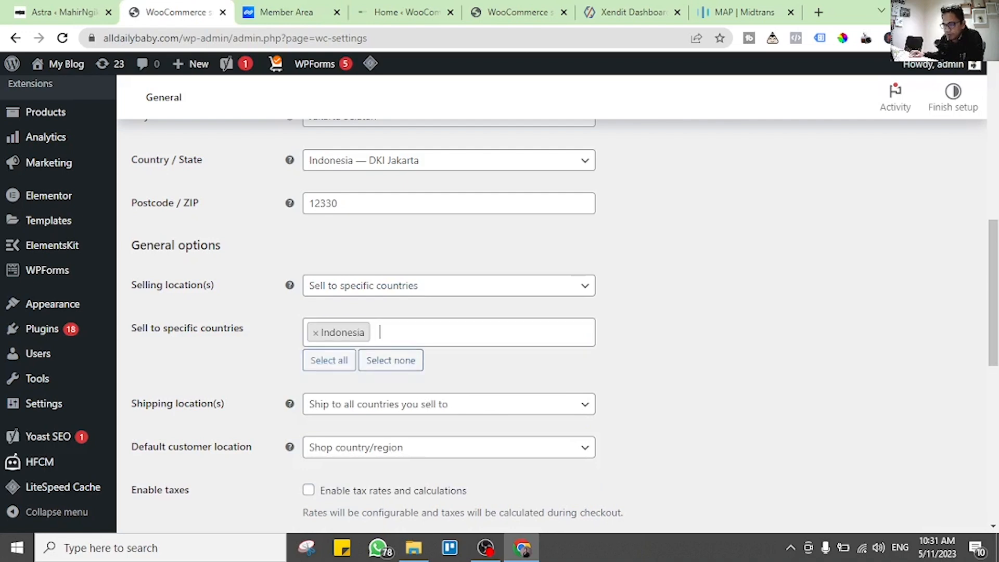
left_click(449, 285)
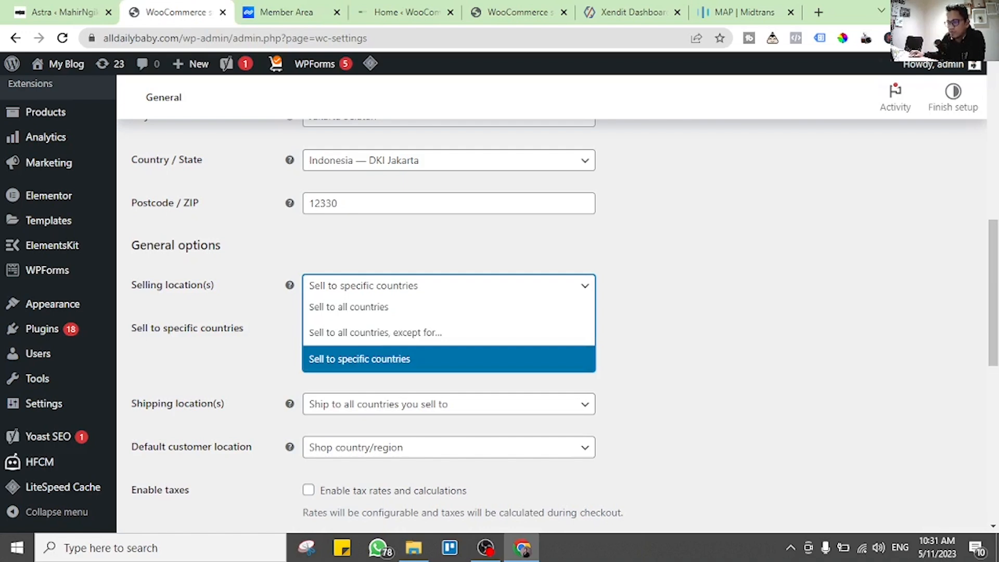
left_click(359, 359)
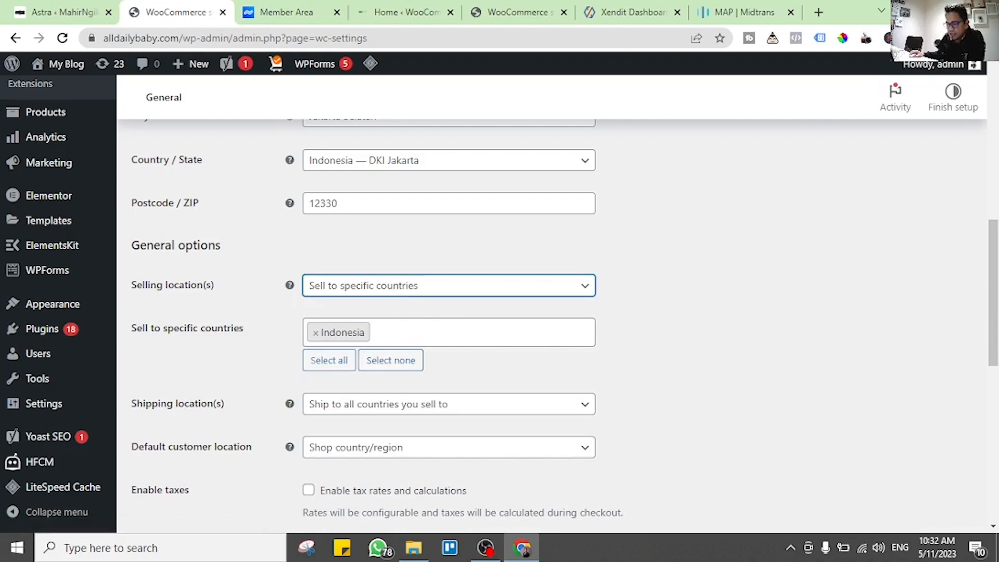
- Try enabling tax rates and calculations in the general options, and turn the setting back off
scroll(207, 328, "down", 3)
scroll(207, 328, "up", 3)
left_click(207, 328)
scroll(499, 302, "down", 3)
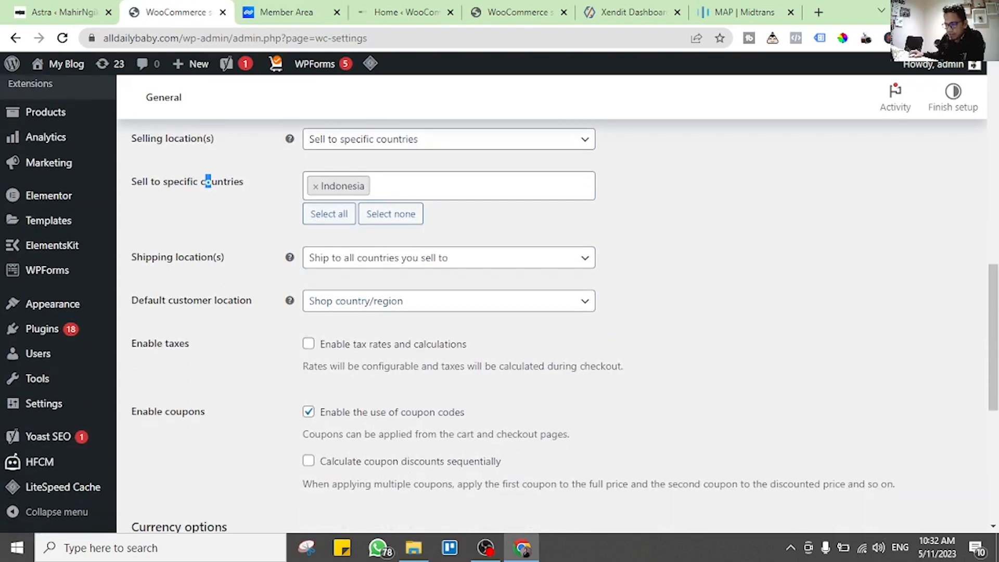
scroll(208, 181, "down", 2)
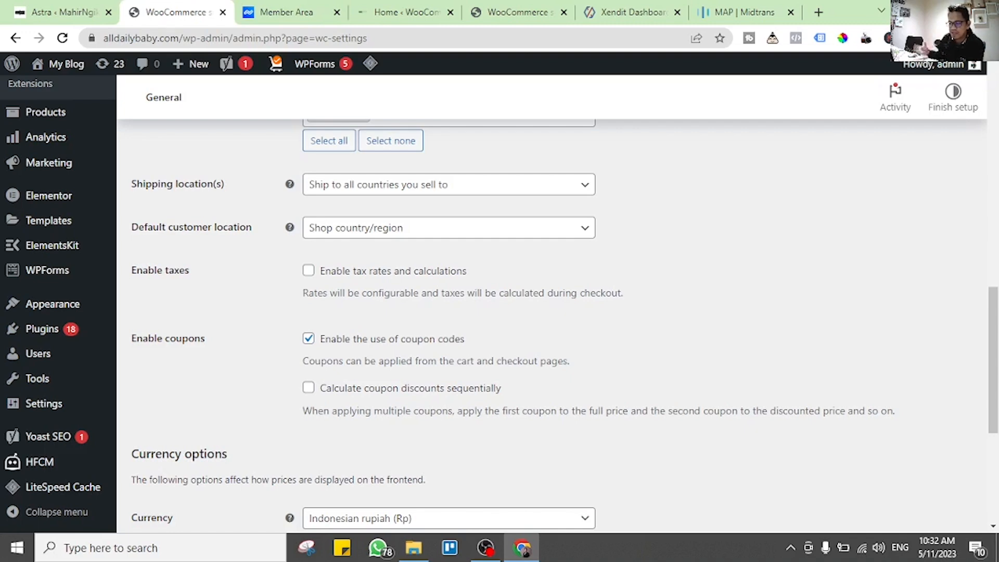
left_click(309, 271)
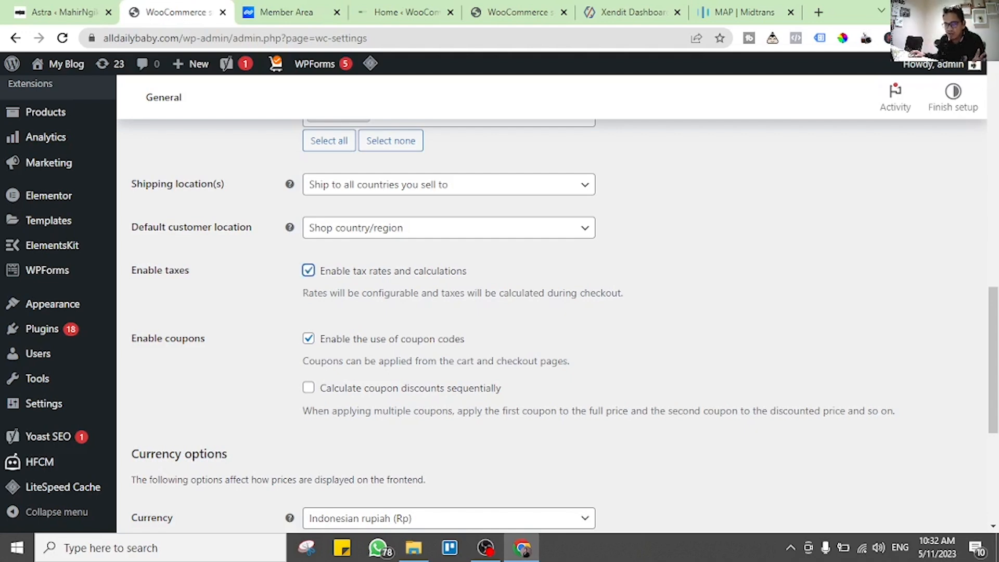
key("space")
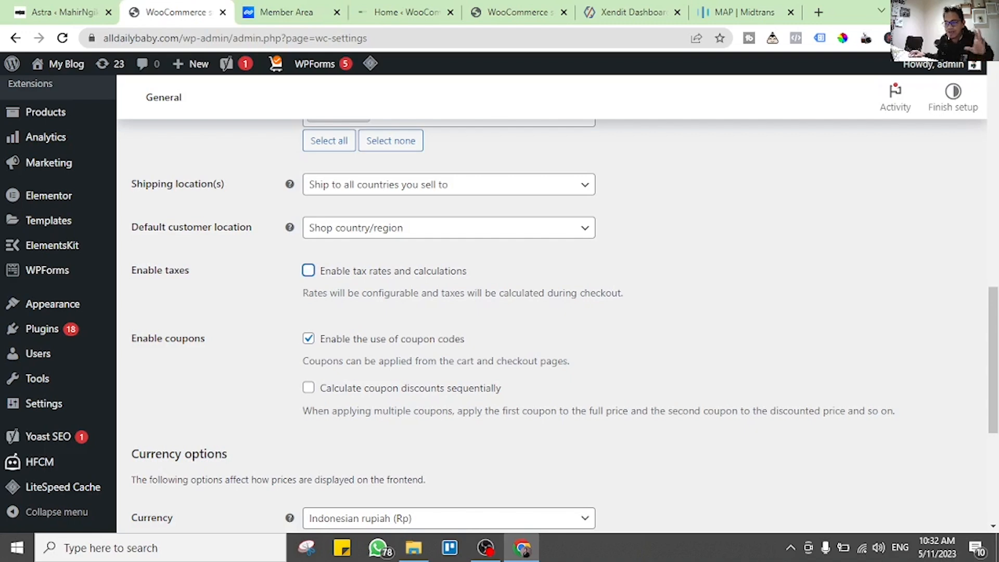
- Choose Indonesian rupiah (Rp) as the store currency and save the general settings
scroll(565, 326, "down", 4)
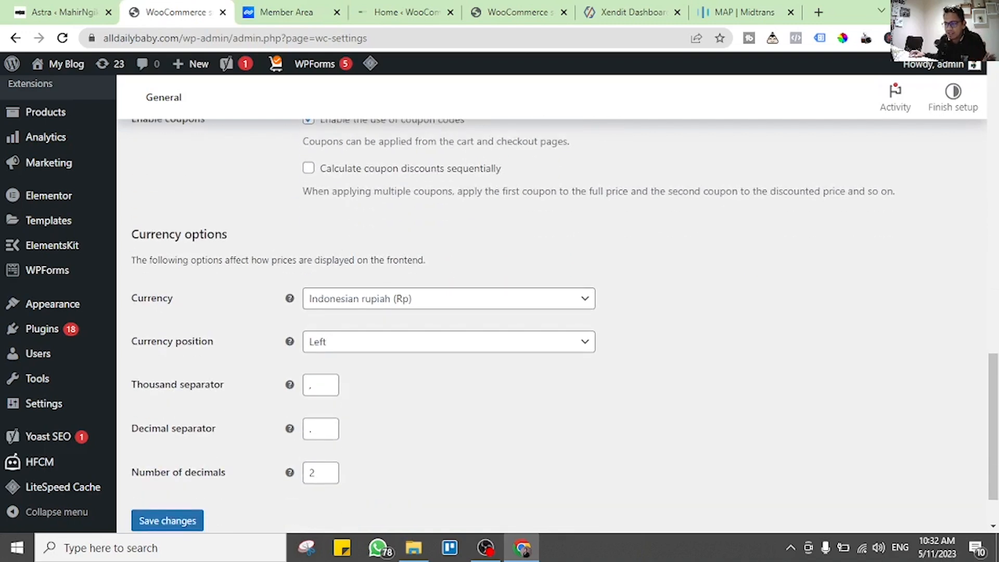
left_click(448, 298)
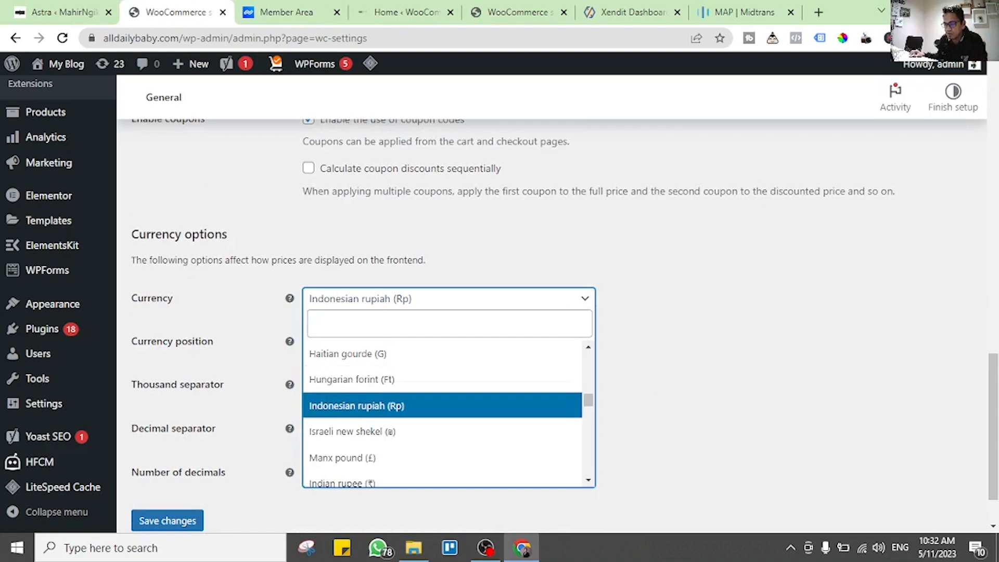
left_click(448, 405)
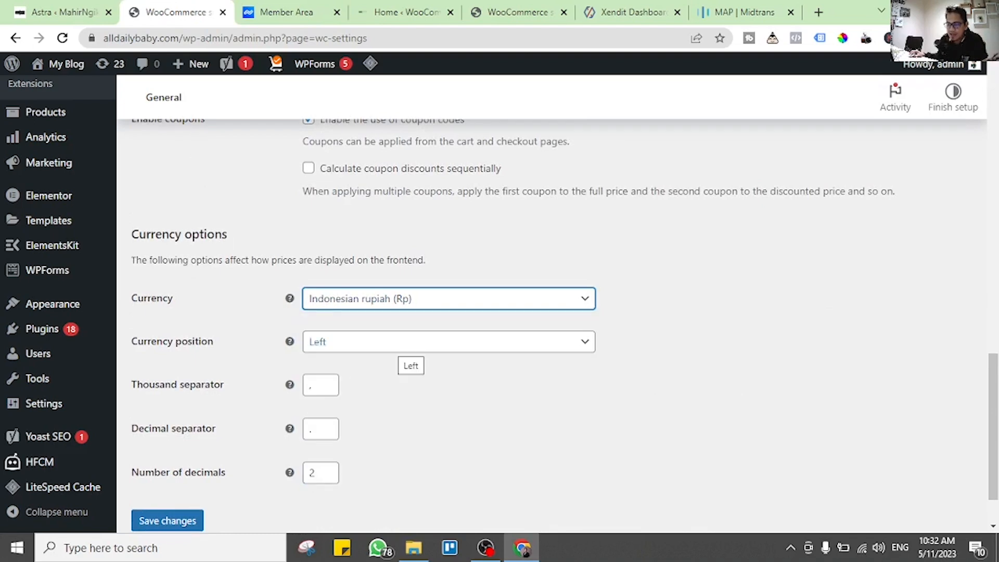
scroll(408, 351, "down", 1)
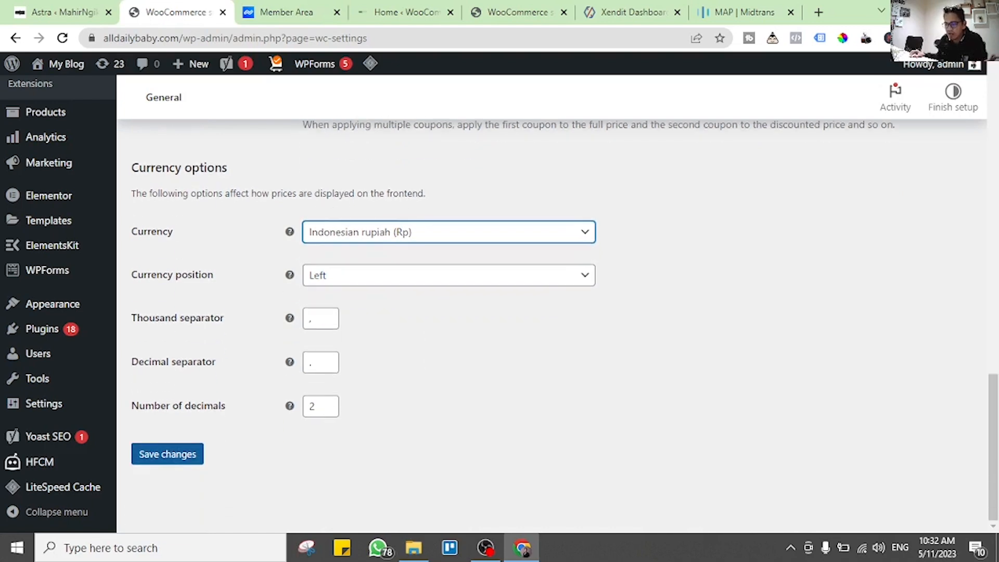
left_click(167, 454)
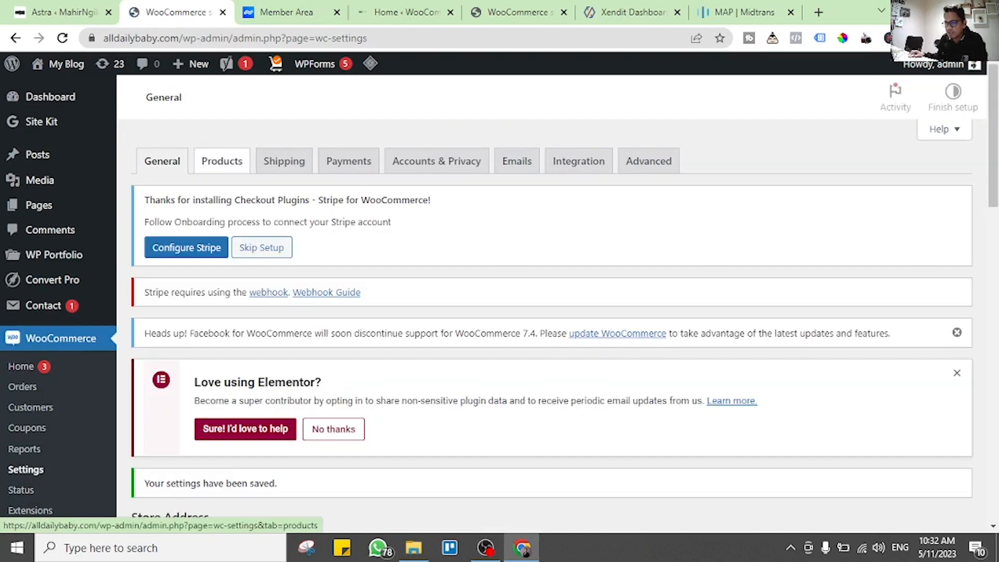
- Open the WooCommerce product settings and check the pages available for the shop page, keeping Shop
left_click(222, 161)
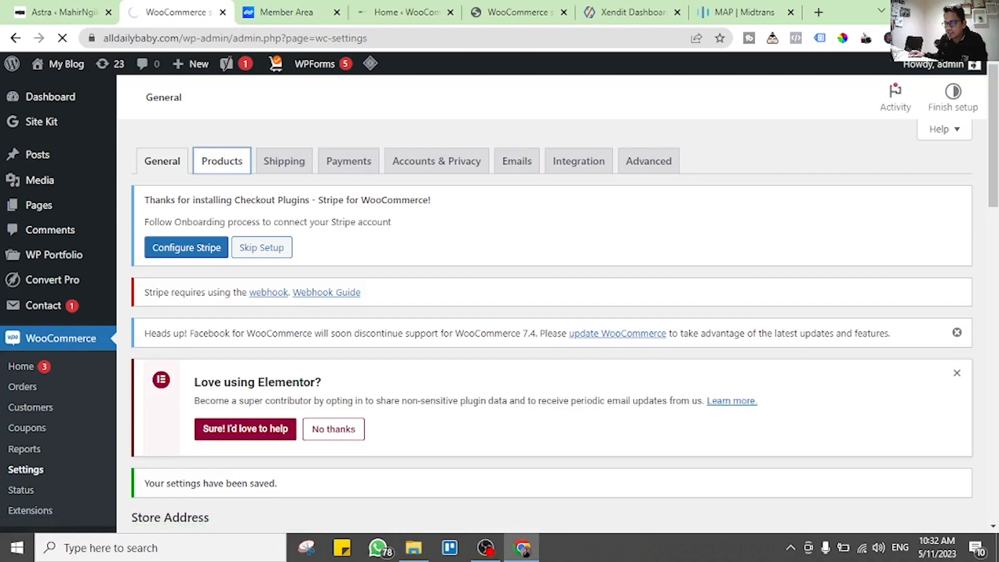
scroll(551, 322, "down", 3)
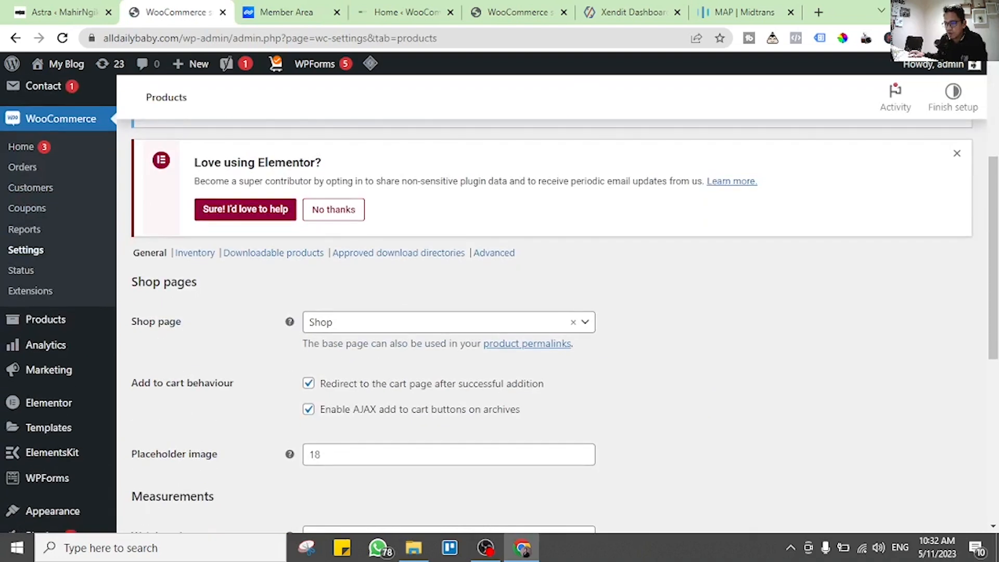
scroll(551, 322, "down", 1)
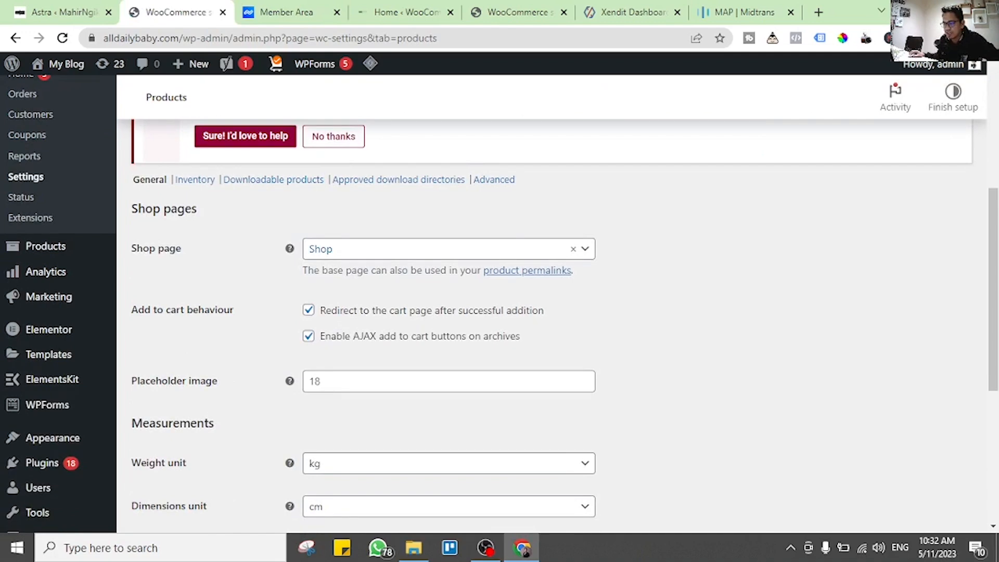
left_click(449, 249)
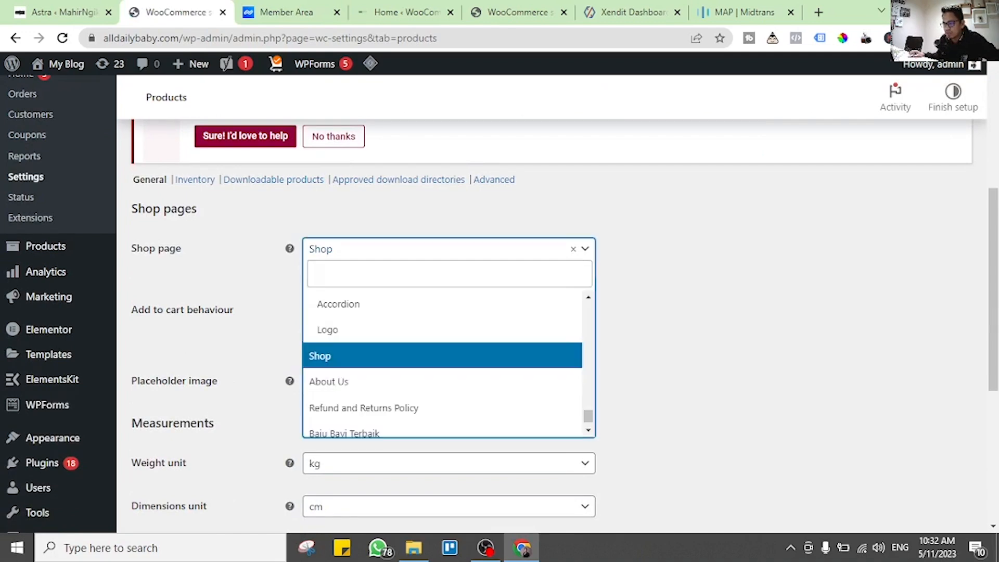
key("Escape")
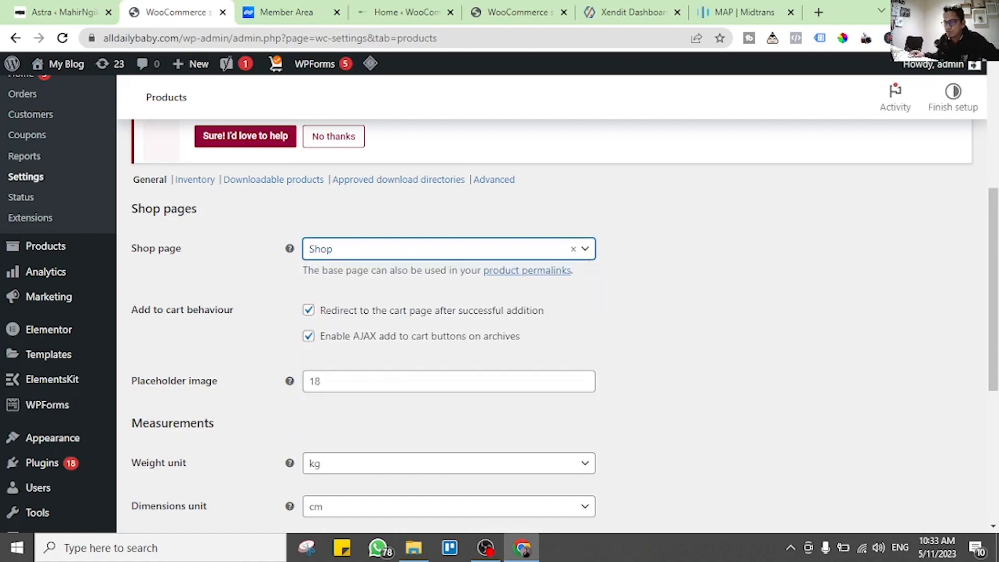
- Open the live site in a new tab and view the shop's Baju Anak category
mouse_move(66, 63)
right_click(52, 91)
left_click(119, 105)
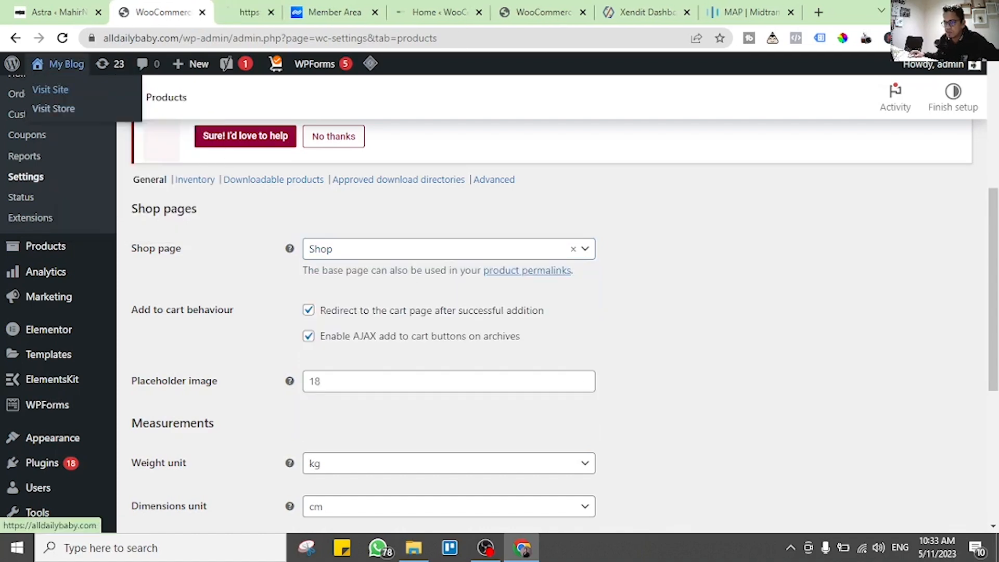
left_click(252, 12)
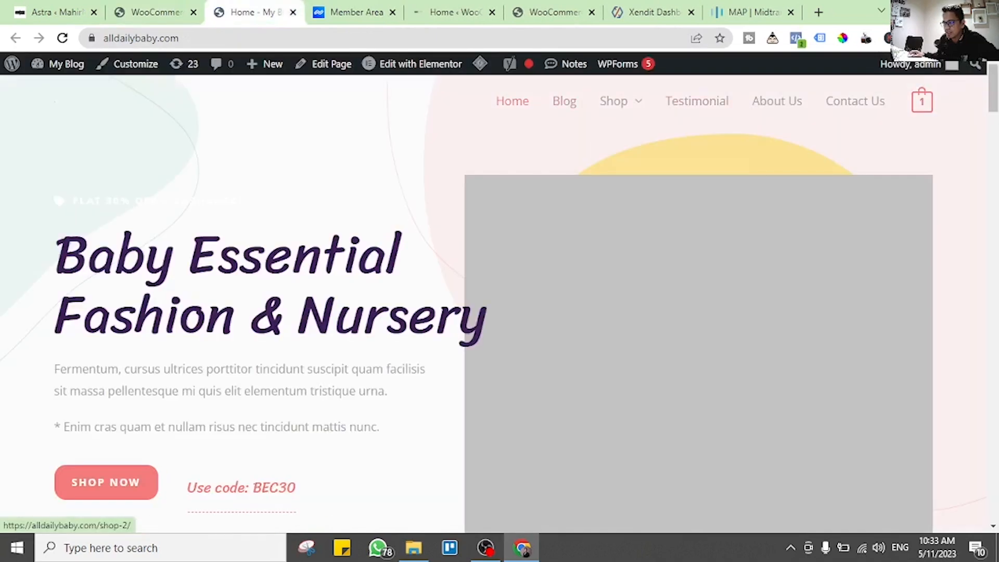
mouse_move(614, 101)
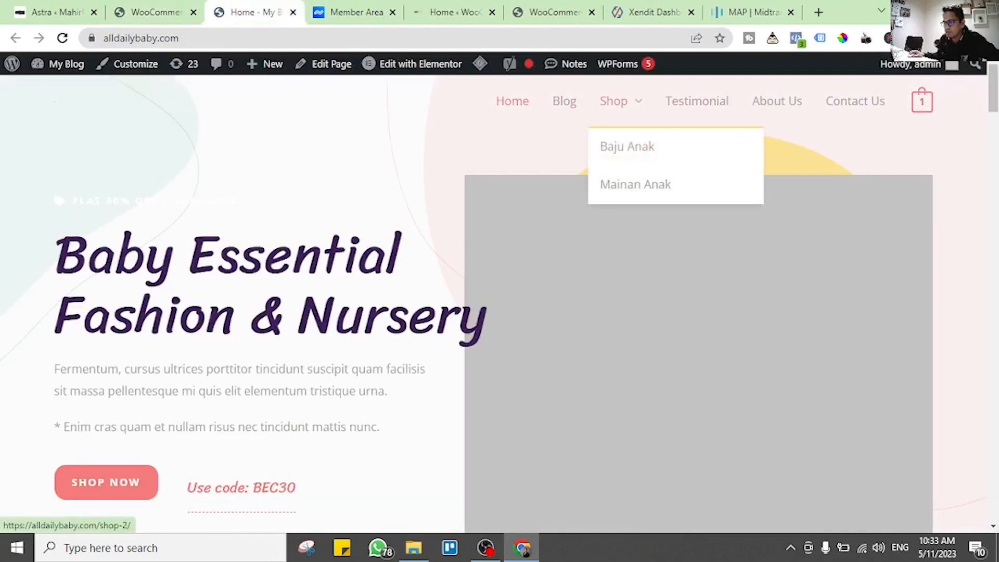
left_click(626, 146)
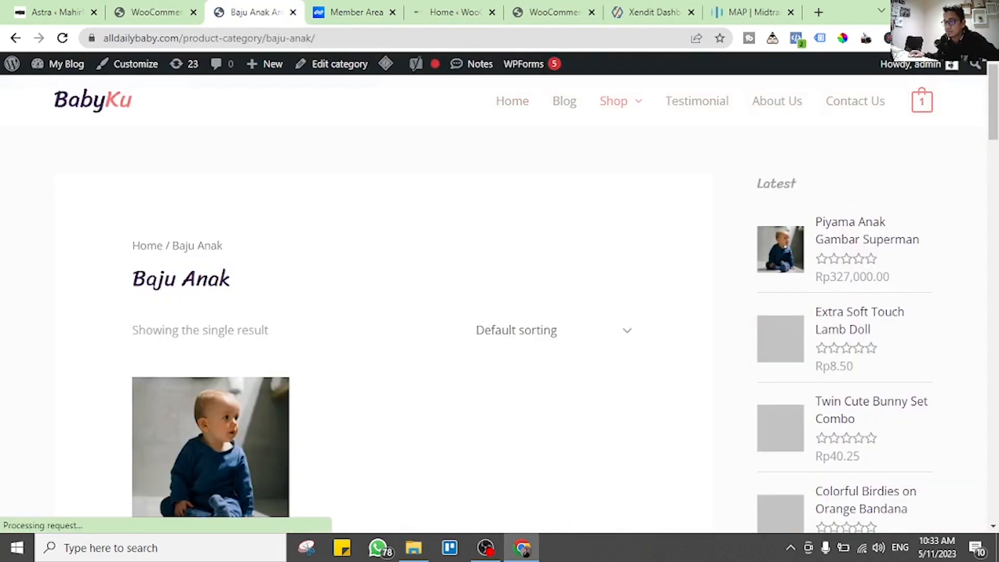
- Go to alldailybaby.com/shop and look over the Shop page
left_click_drag(325, 38, 183, 38)
type("shop")
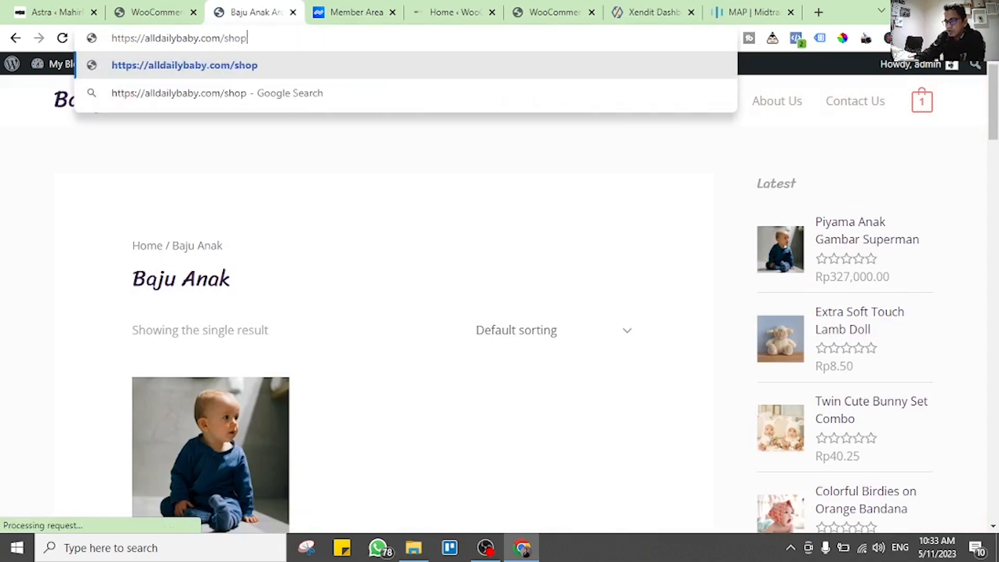
key("Return")
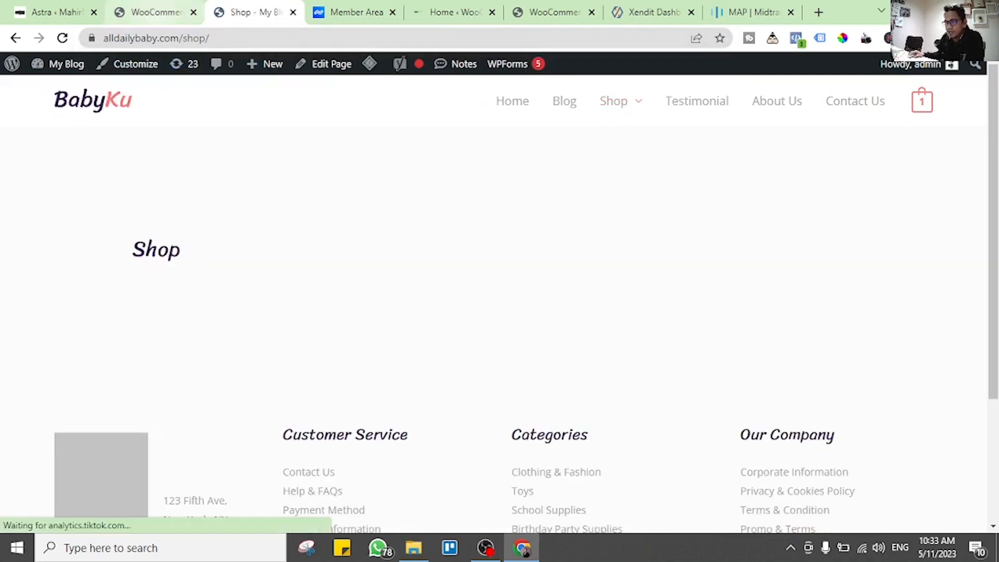
scroll(500, 302, "down", 3)
scroll(500, 302, "up", 3)
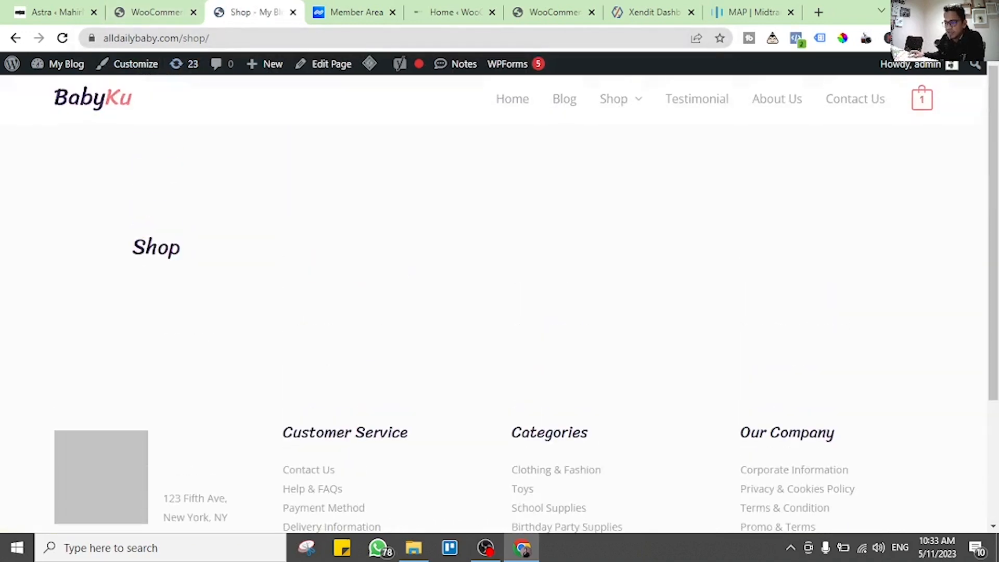
scroll(499, 302, "down", 3)
scroll(499, 302, "up", 3)
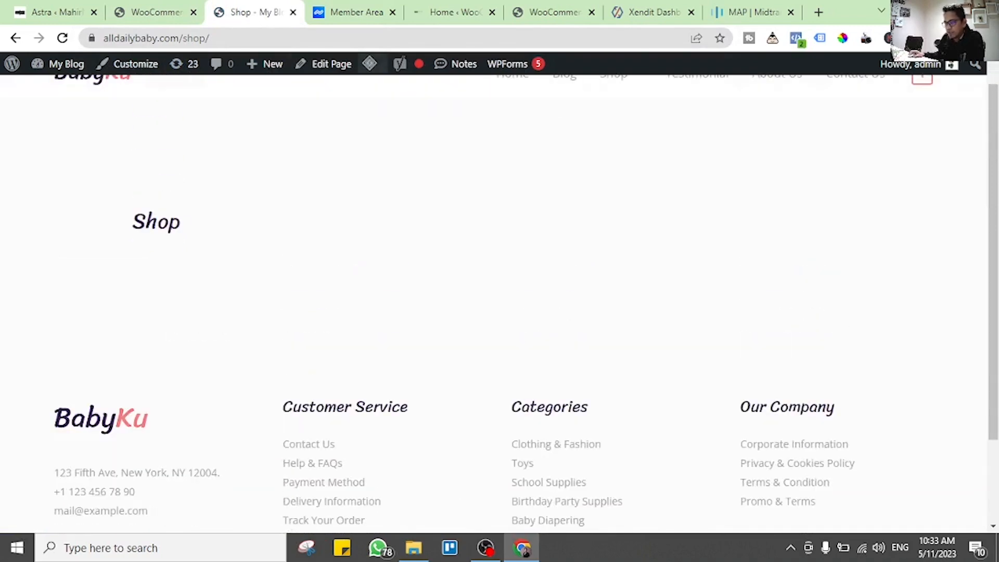
- Return to the WooCommerce product settings and choose kg as the weight unit
key("ctrl+shift+Tab")
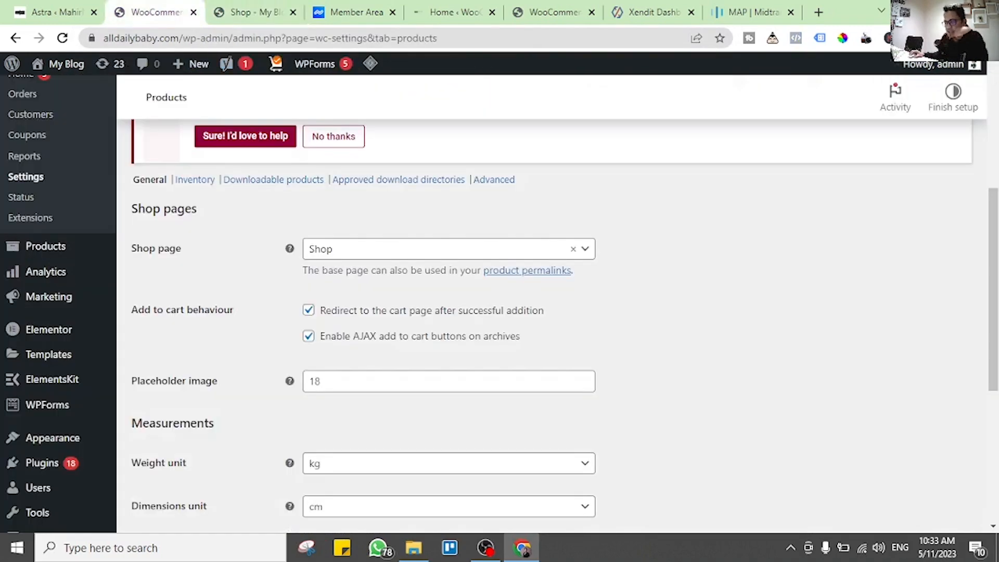
scroll(551, 312, "down", 1)
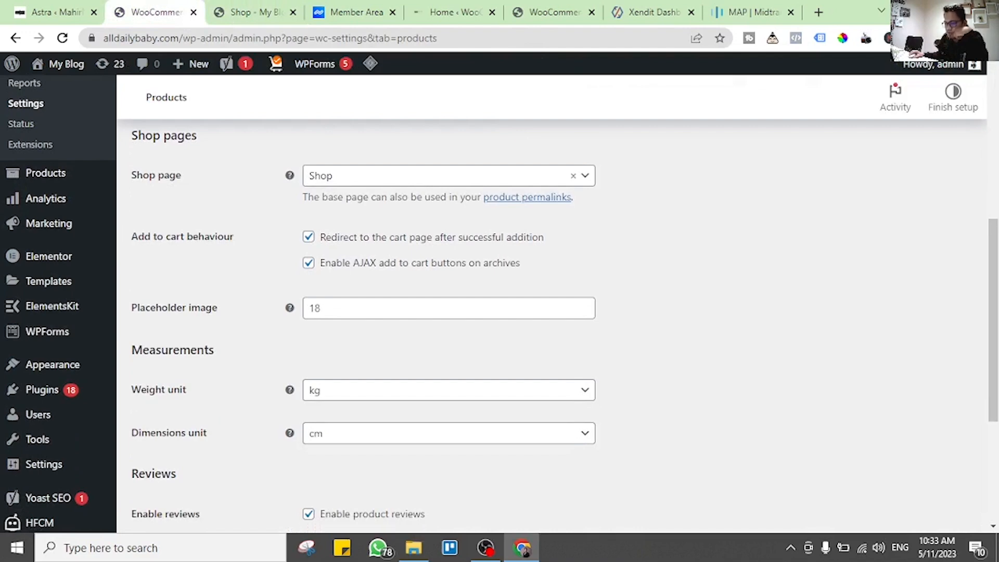
scroll(551, 313, "down", 2)
left_click(449, 243)
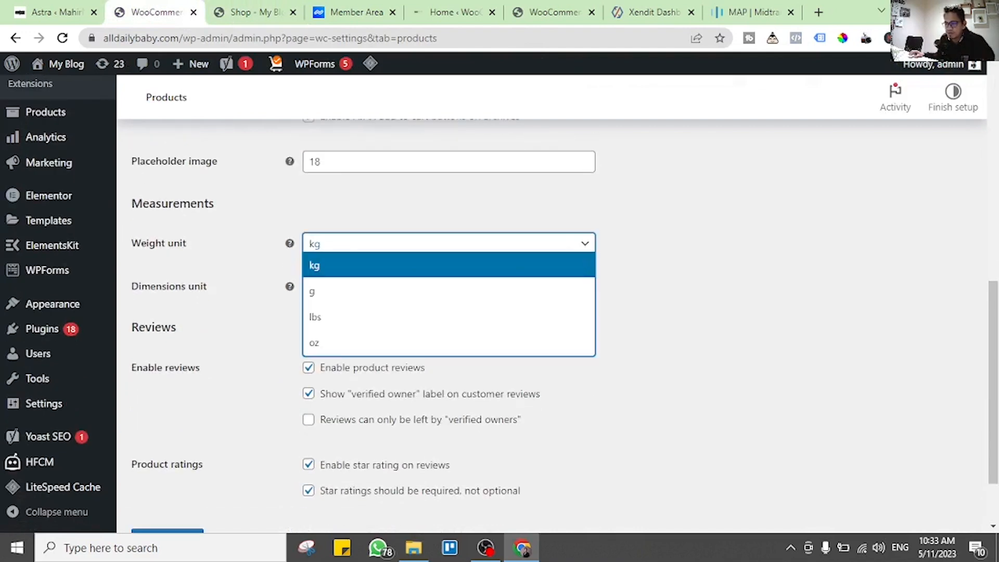
key("Escape")
key("space")
key("Down")
key("Down")
key("Up")
key("Up")
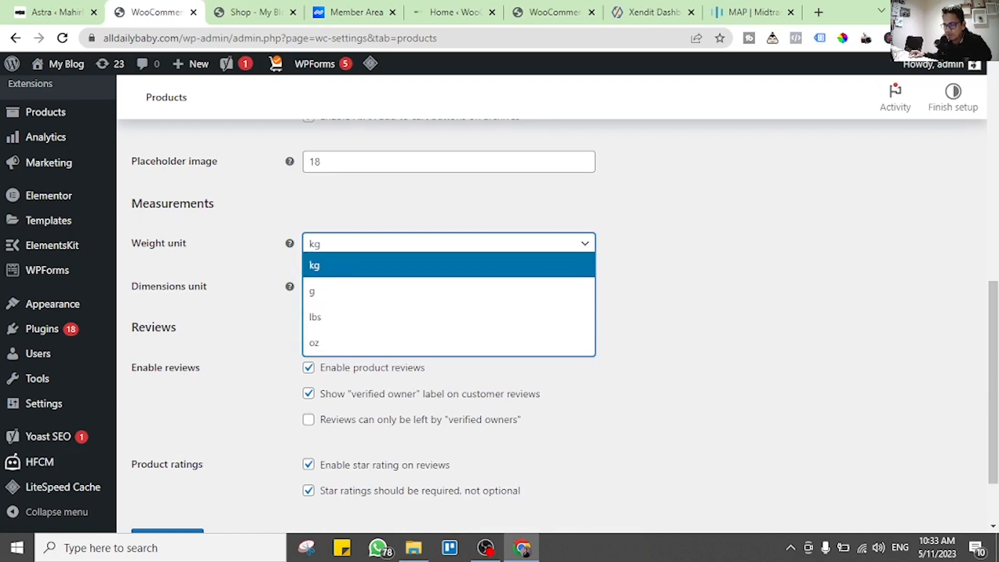
key("Return")
- Choose cm as the dimensions unit and look over the review and rating options
key("Tab")
key("space")
key("Return")
scroll(565, 326, "down", 2)
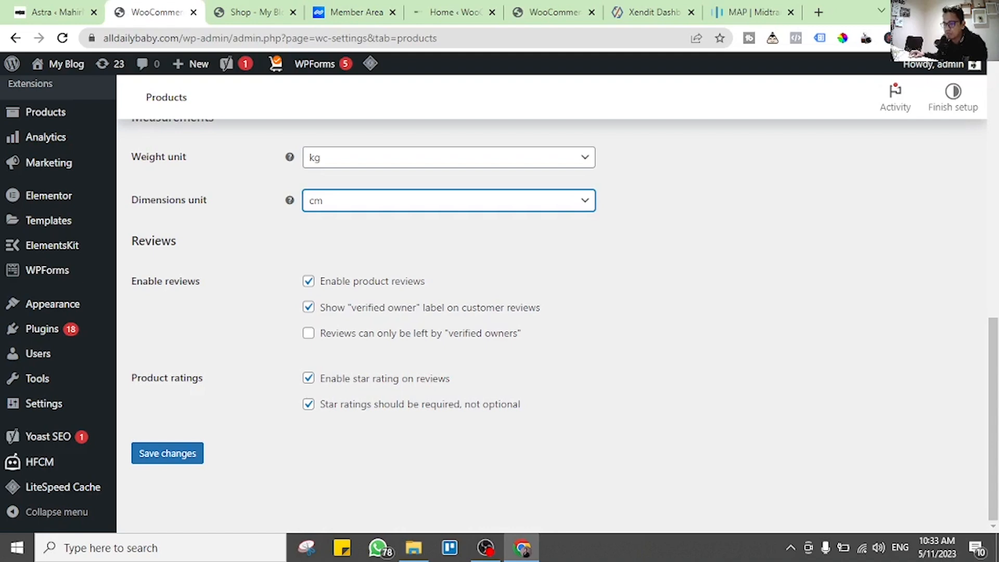
- Turn off product reviews and save the WooCommerce product settings
key("Tab")
key("space")
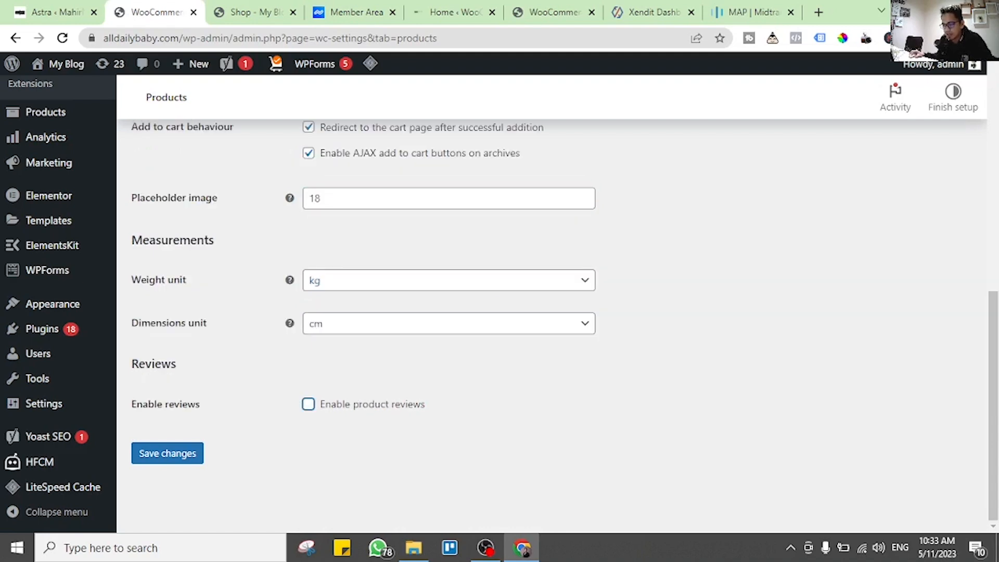
key("Tab")
key("Return")
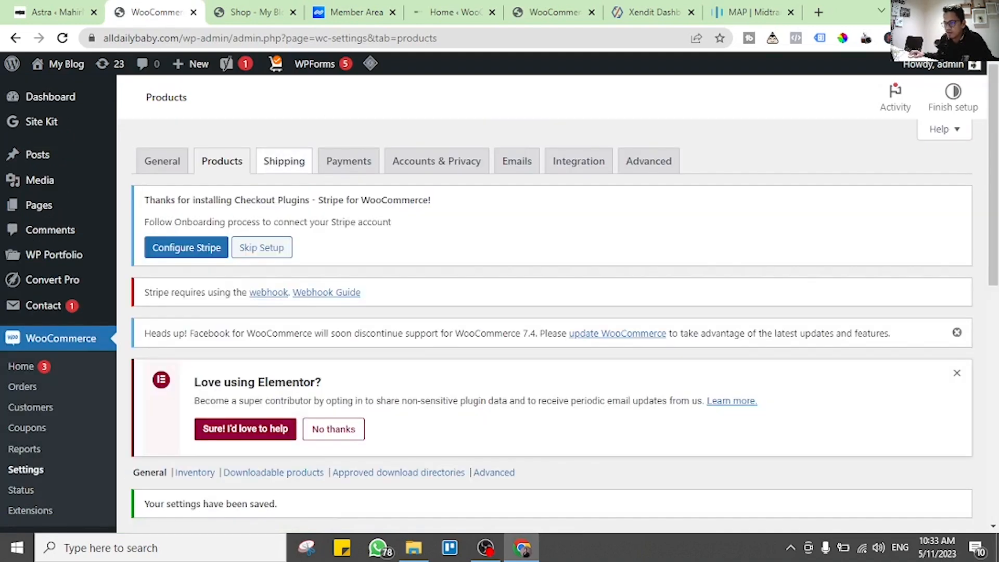
- View the WooCommerce shipping zones, and open the Payments settings to look over the payment methods
key("Return")
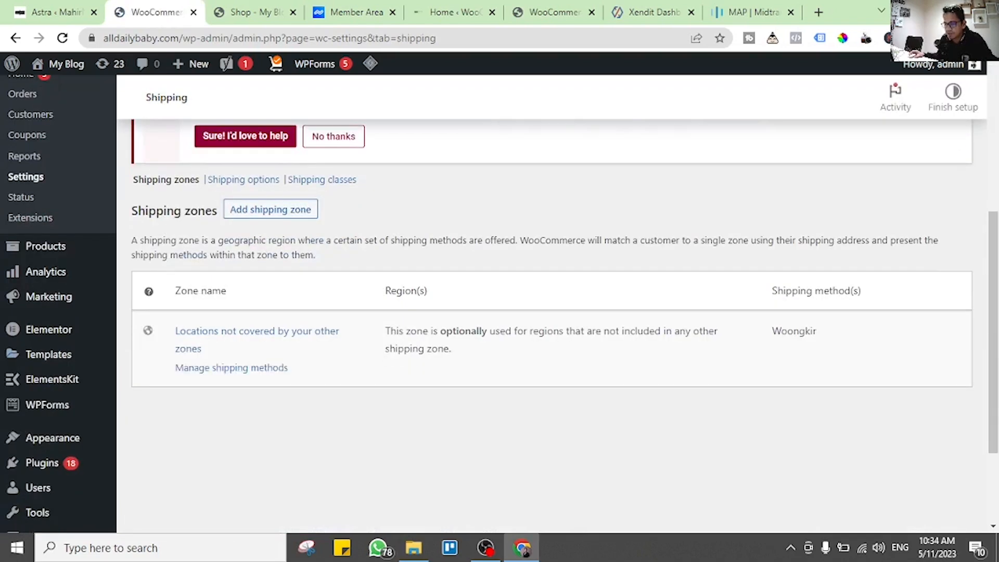
key("Tab")
key("Return")
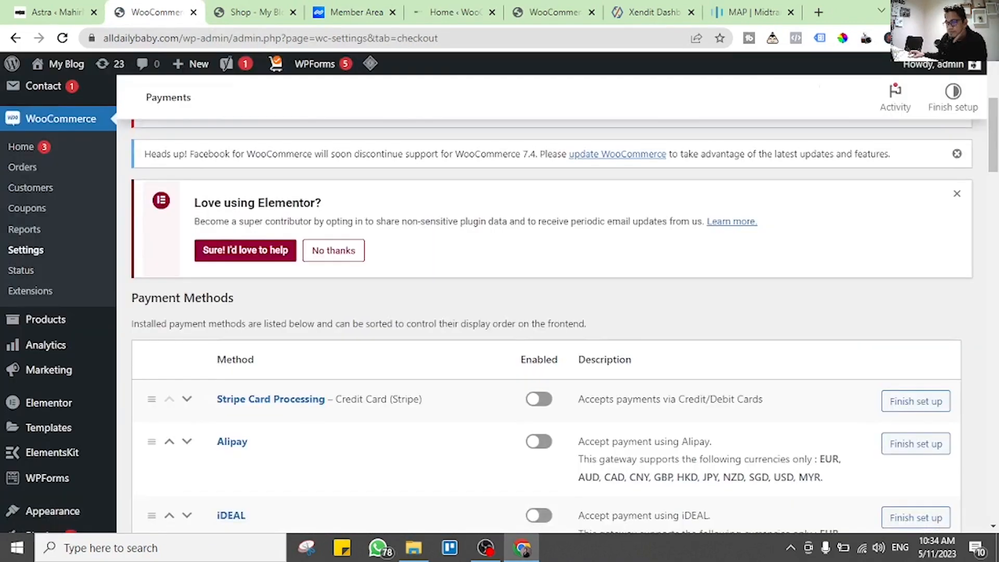
scroll(546, 312, "down", 4)
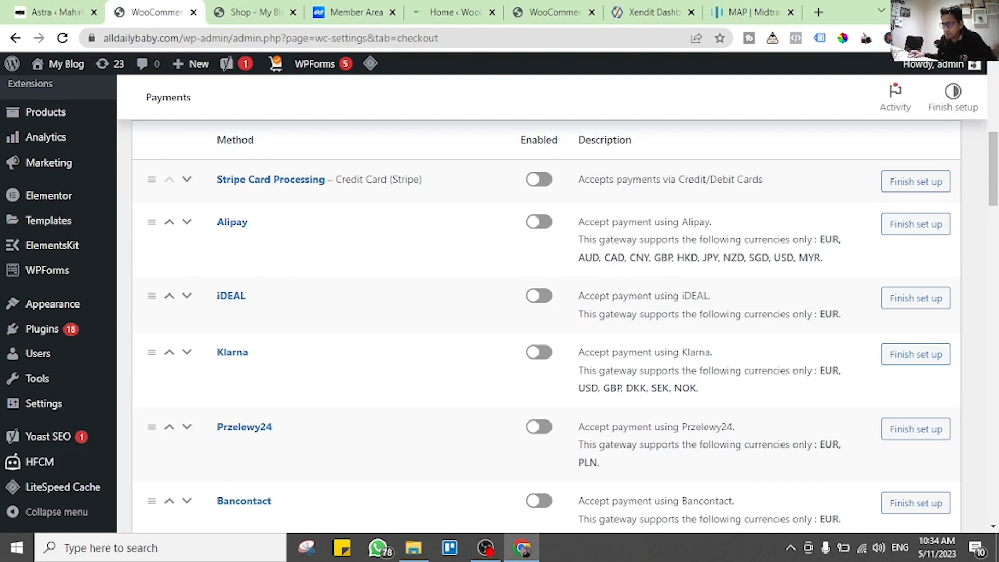
- Open the Installed Plugins page in a new tab and switch to it
mouse_move(43, 329)
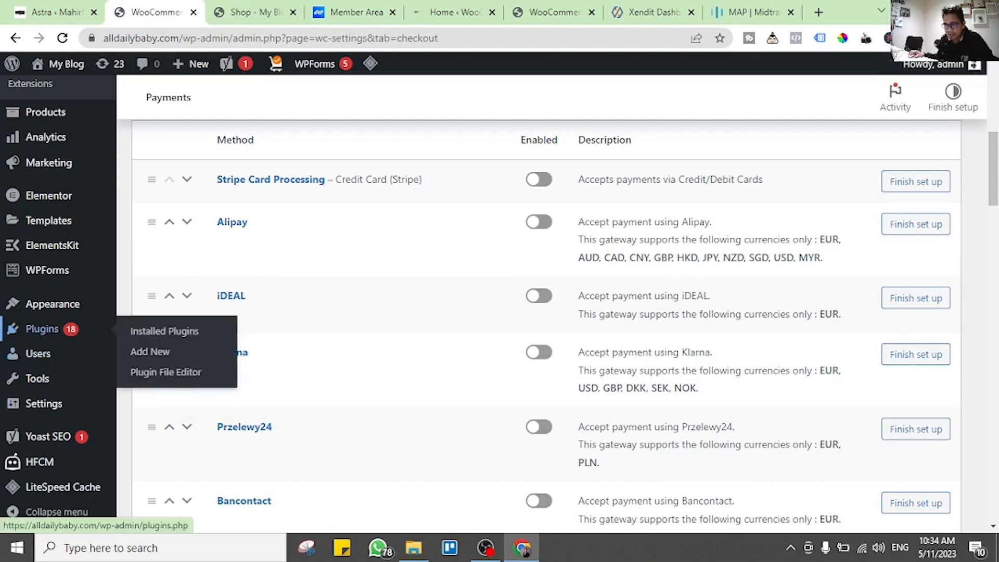
right_click(197, 336)
left_click(234, 345)
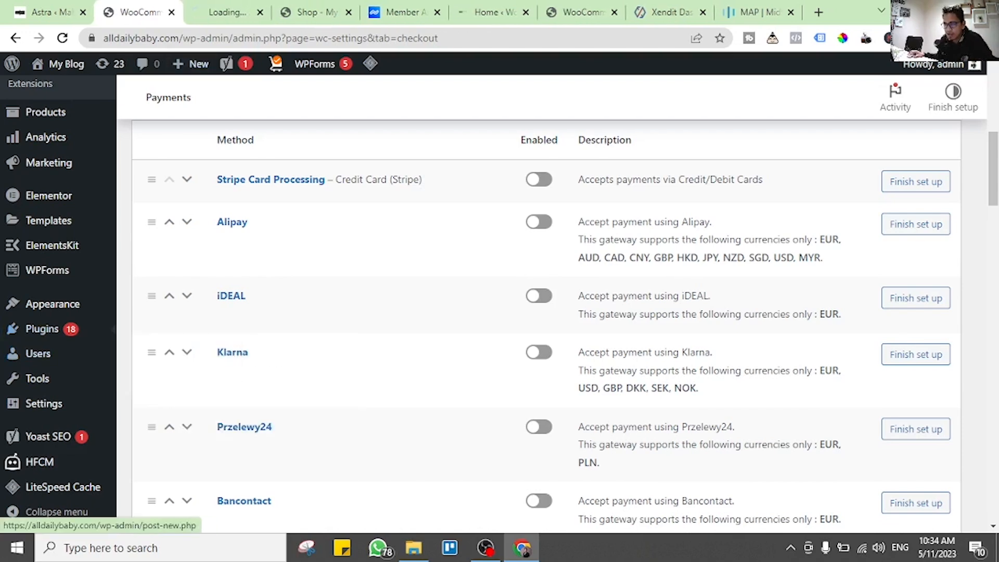
left_click(226, 12)
- Switch back and forth between the Xendit and Midtrans dashboards, and return to the Plugins page
key("ctrl+8")
key("ctrl+9")
key("ctrl+8")
key("ctrl+9")
key("ctrl+8")
key("ctrl+9")
key("ctrl+8")
key("ctrl+3")
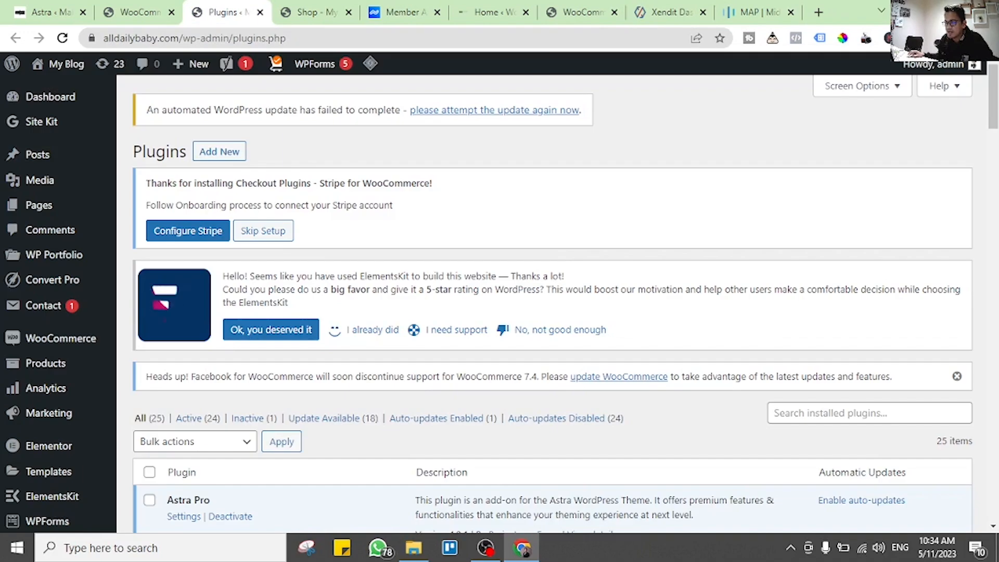
- Enter "xendit" as the search term for the installed plugins
scroll(171, 158, "down", 2)
left_click(869, 266)
type("xendit")
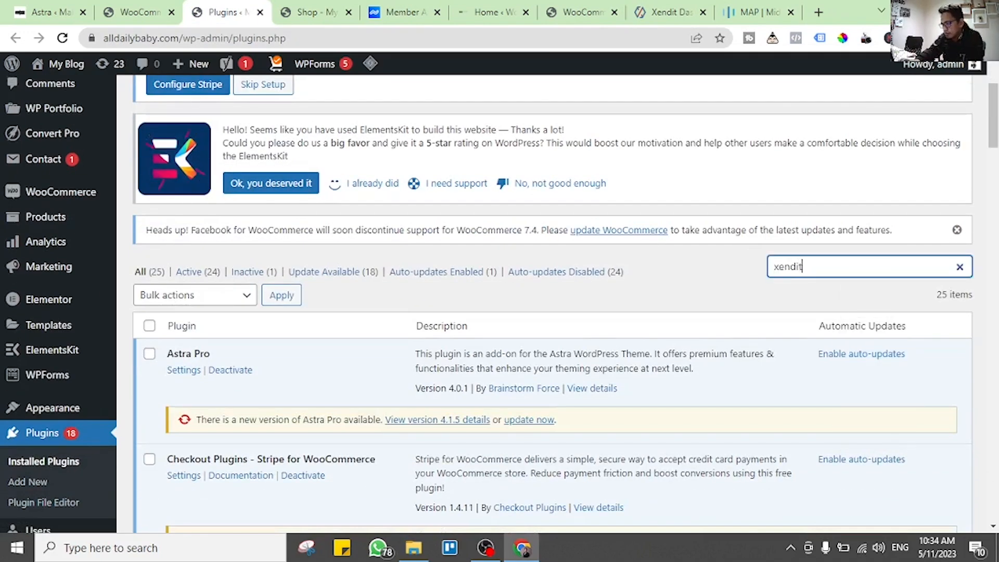
- Open the Add Plugins page, search the directory for "xendit" and look over the matching plugins
scroll(870, 266, "up", 3)
left_click(218, 152)
left_click(862, 229)
type("endit")
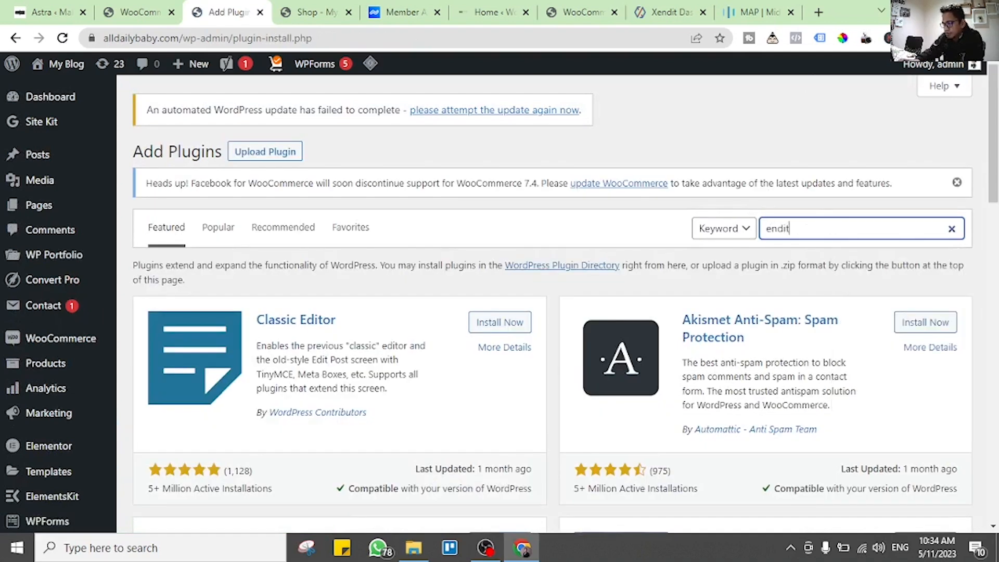
key("ctrl+a")
type("xendit")
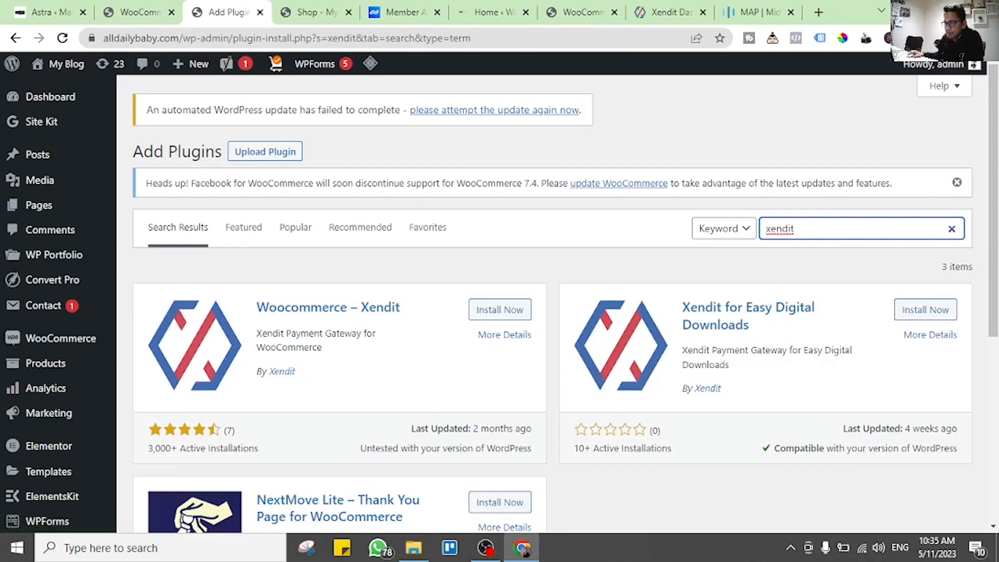
scroll(500, 312, "down", 3)
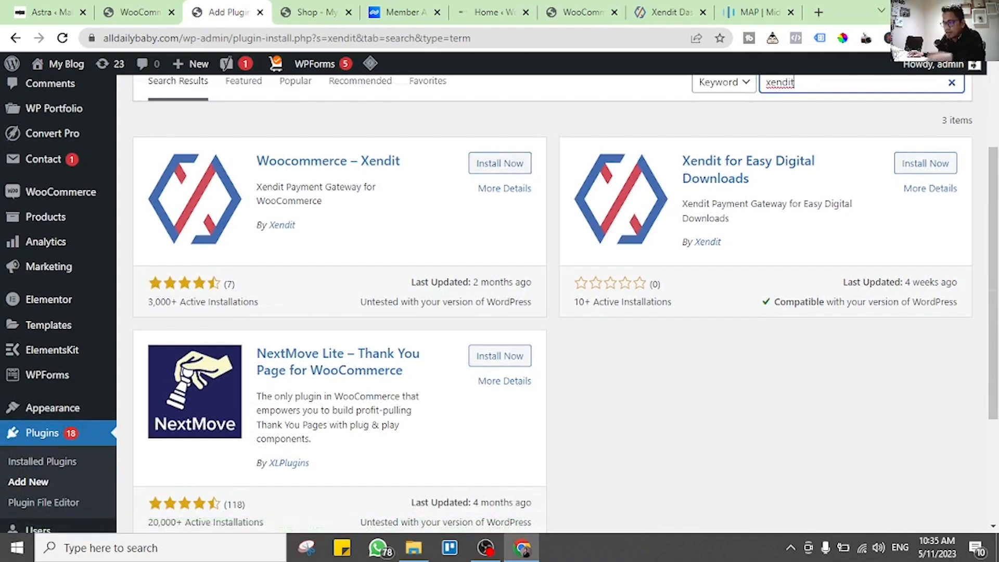
scroll(558, 303, "up", 3)
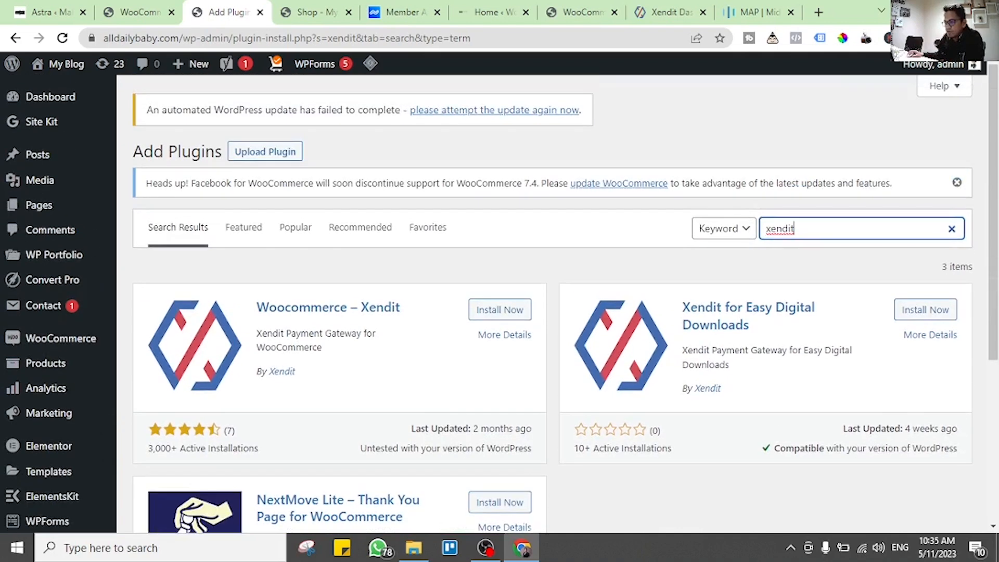
- Search the plugin directory for "midtrans" and return to the WooCommerce Payments settings
key("ctrl+a")
type("midtrans")
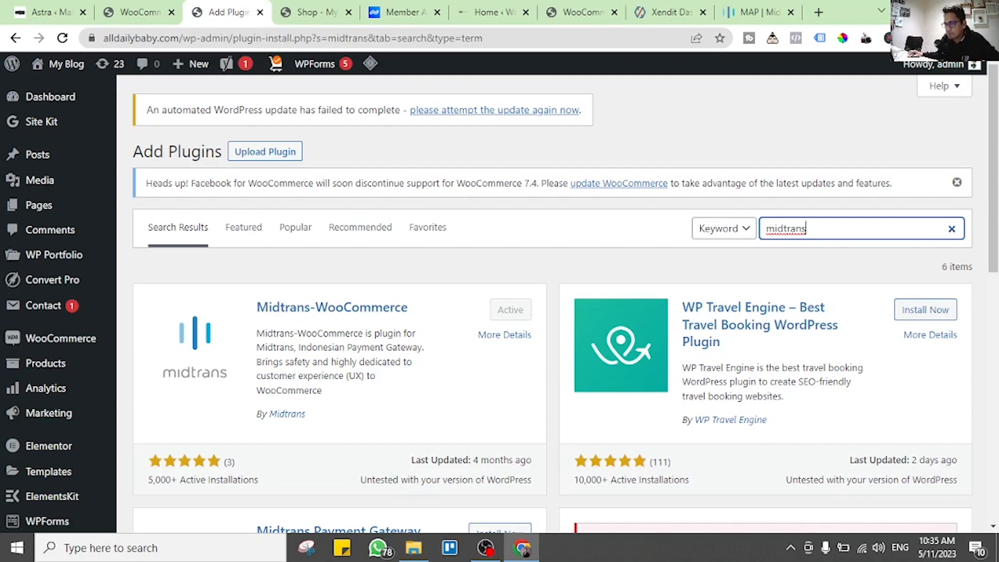
left_click(139, 12)
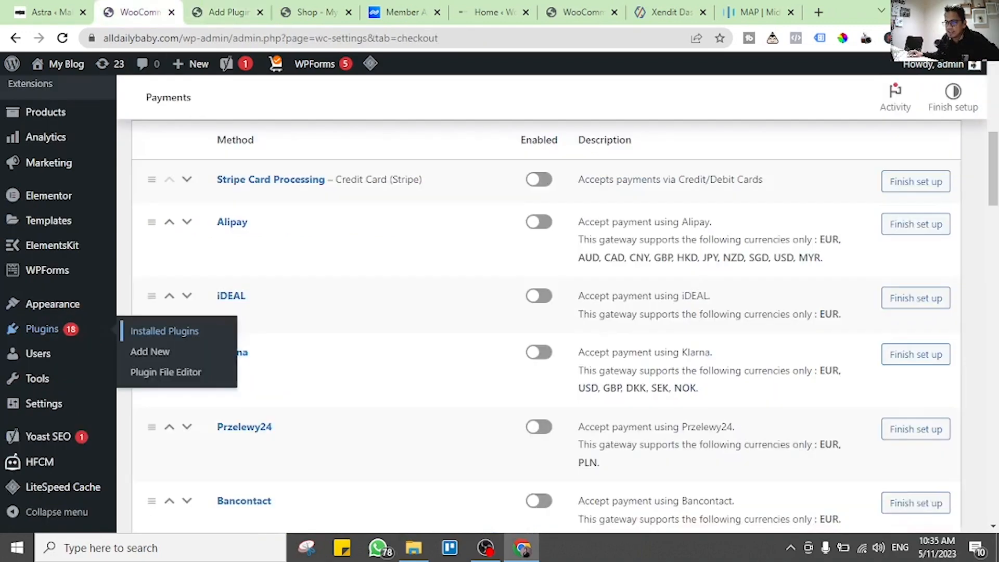
- Dismiss the Facebook for WooCommerce notice and look through the payment methods to the Midtrans entries
scroll(552, 323, "up", 10)
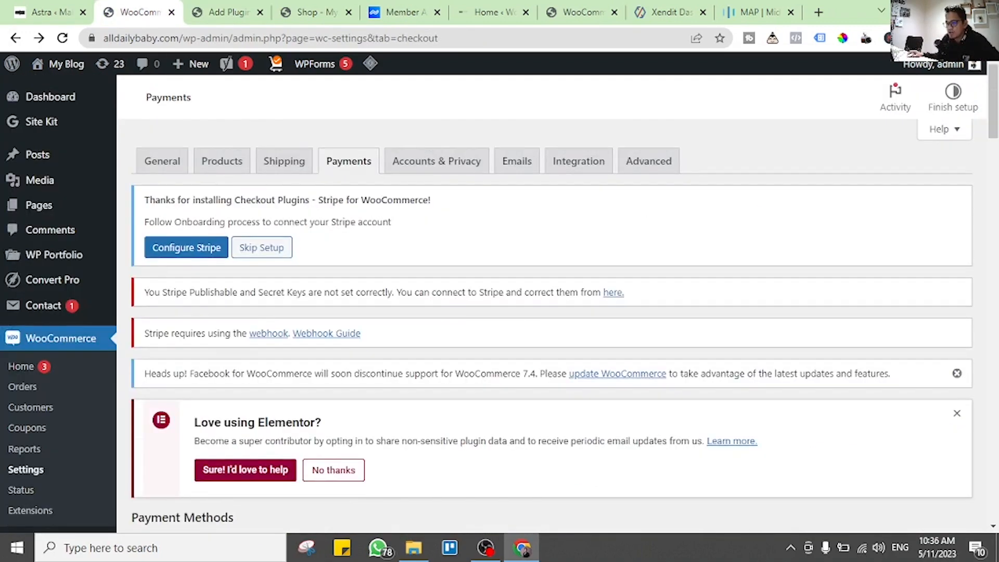
left_click(957, 373)
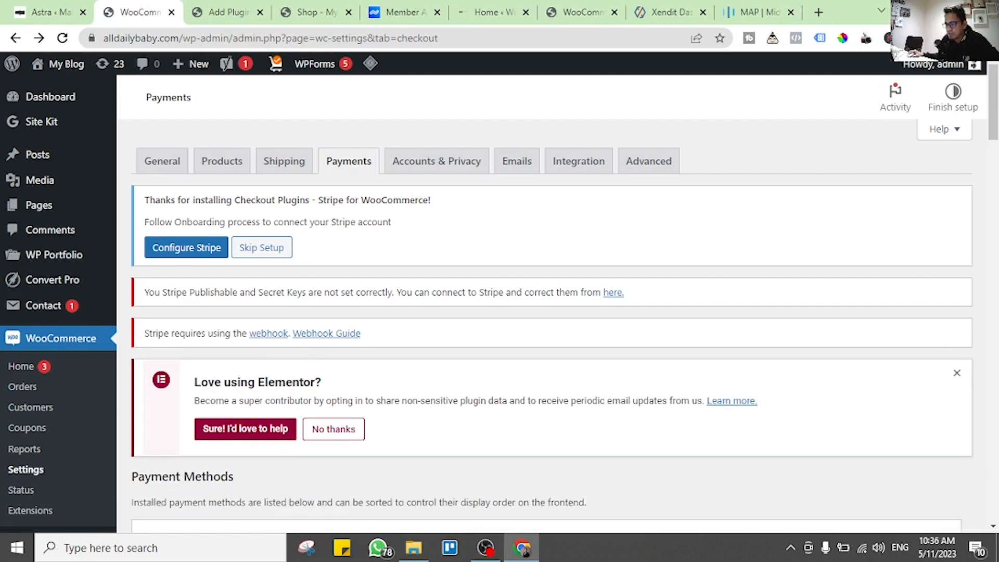
scroll(956, 372, "down", 10)
scroll(546, 322, "down", 5)
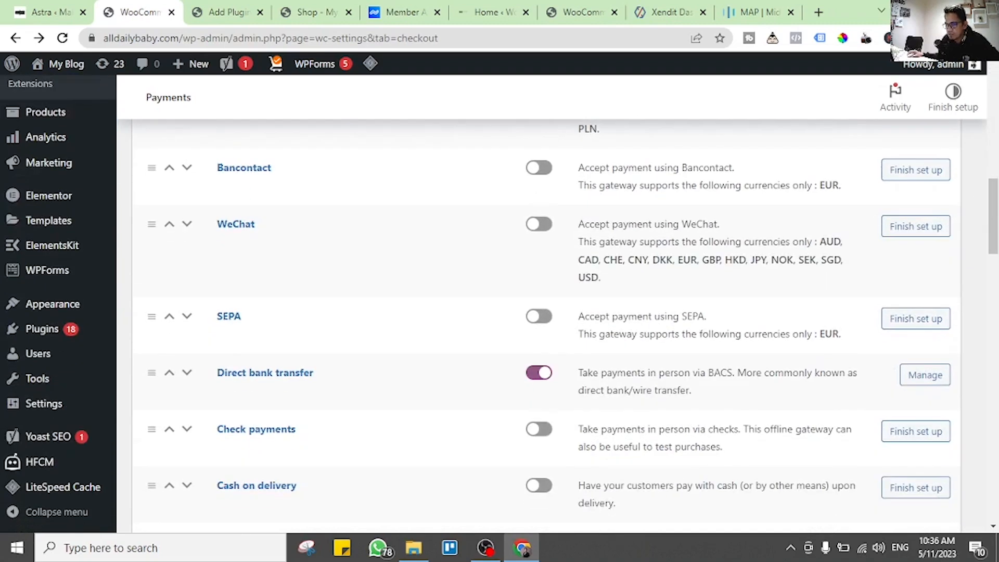
scroll(551, 322, "down", 5)
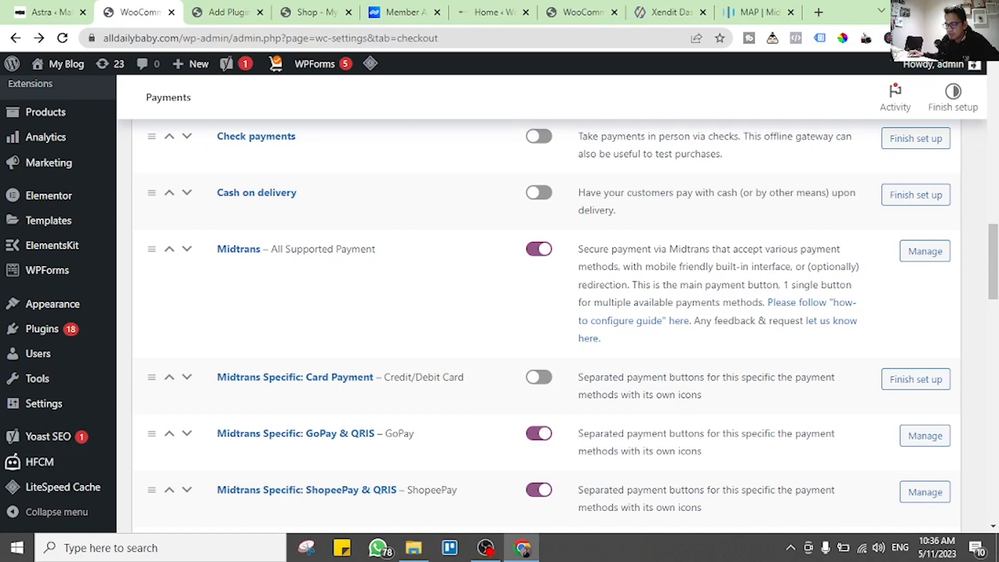
- Open the settings of the Midtrans All Supported Payment method and look over its merchant ID, environment, sandbox keys and notification URL
left_click_drag(278, 250, 372, 249)
left_click(372, 250)
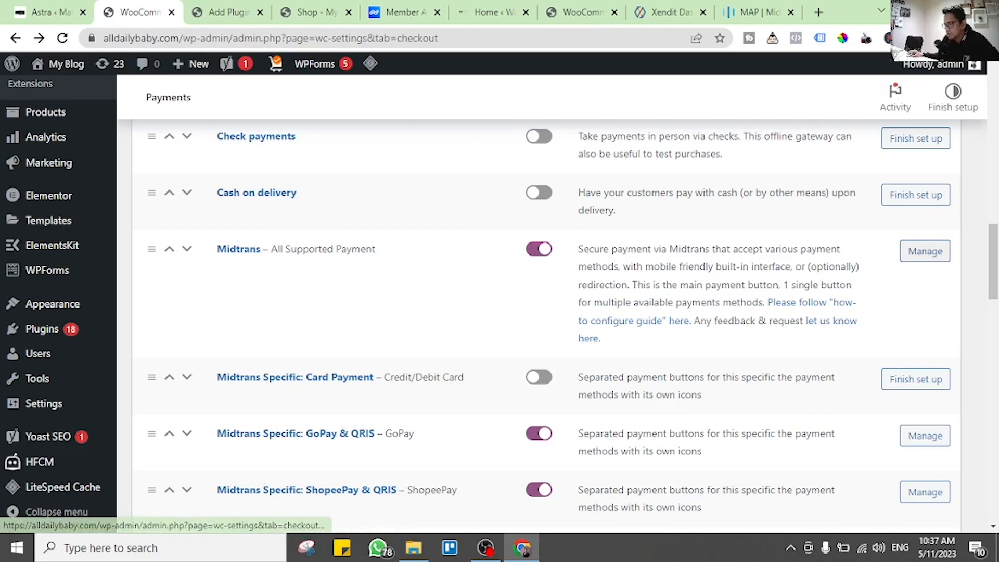
left_click(925, 251)
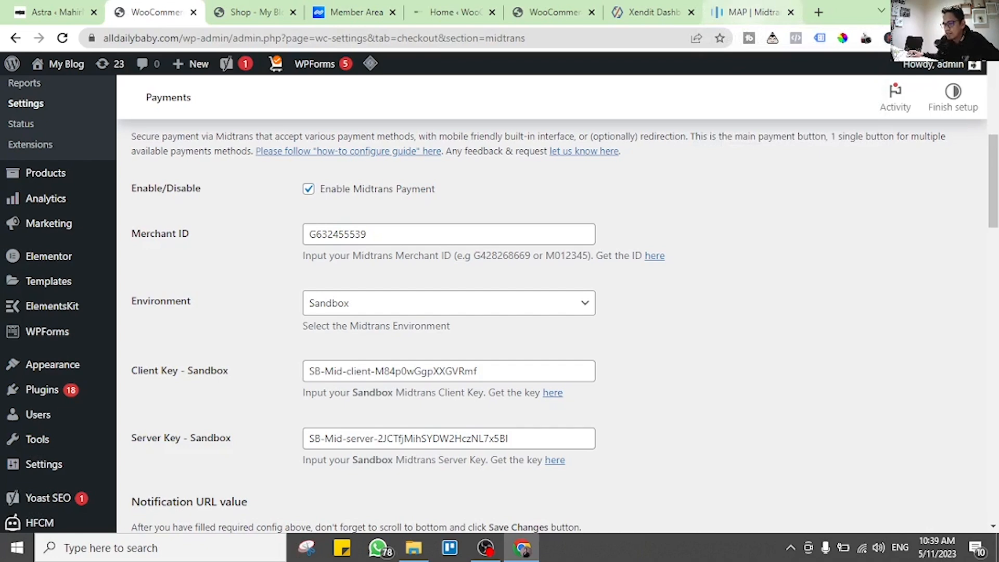
left_click(327, 234)
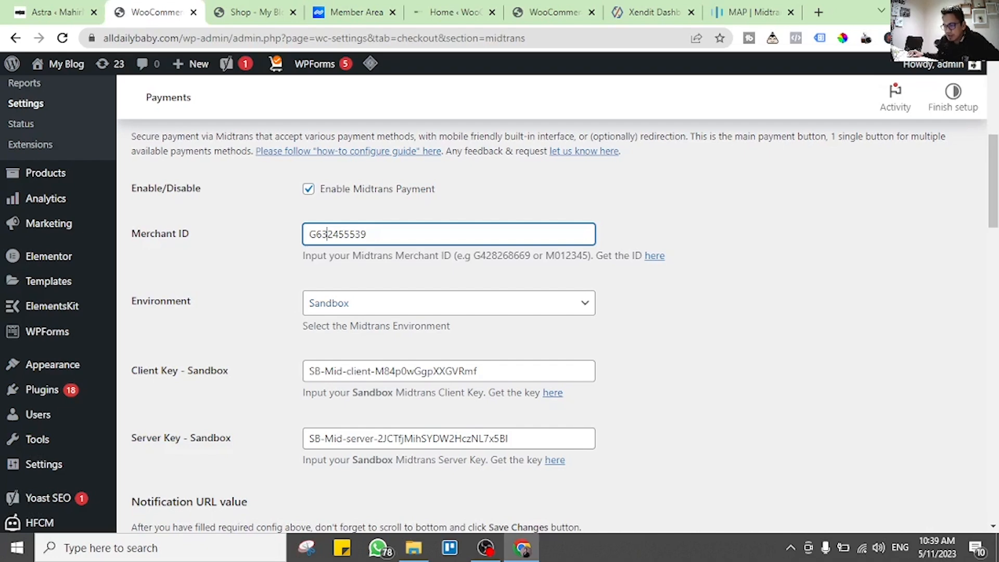
scroll(551, 322, "down", 3)
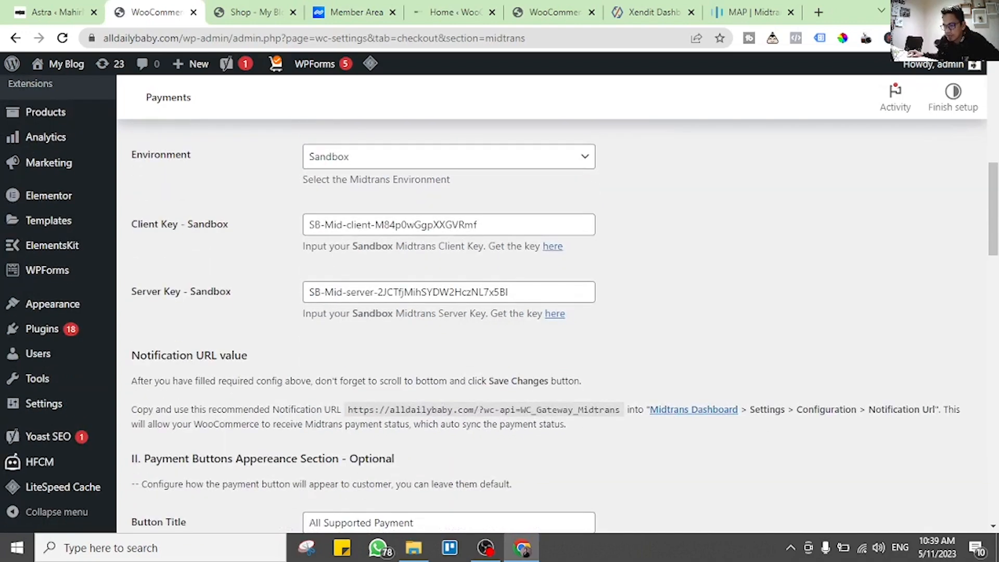
scroll(551, 323, "down", 3)
scroll(552, 323, "up", 6)
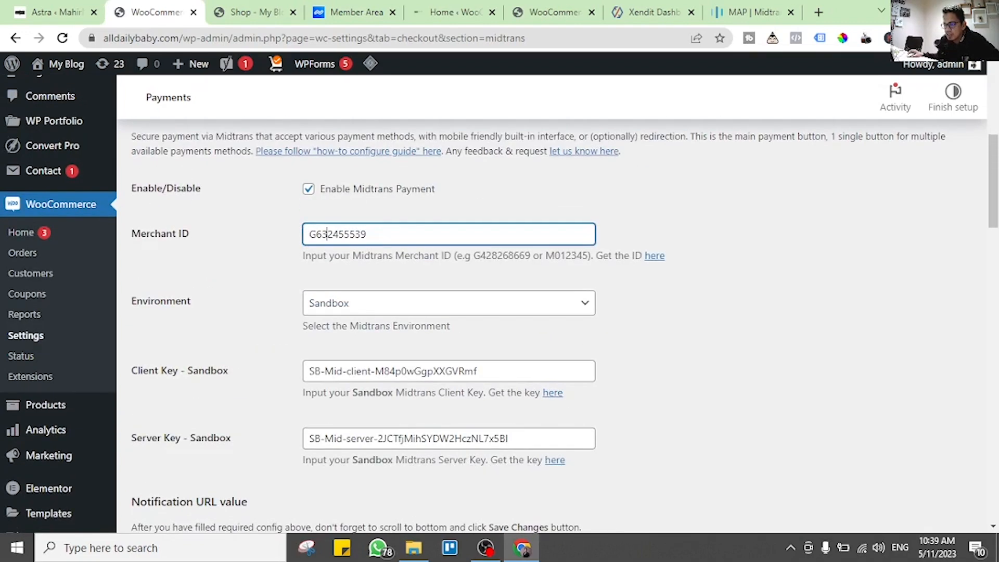
- Switch to the Midtrans dashboard and look through its General Settings page
left_click(753, 12)
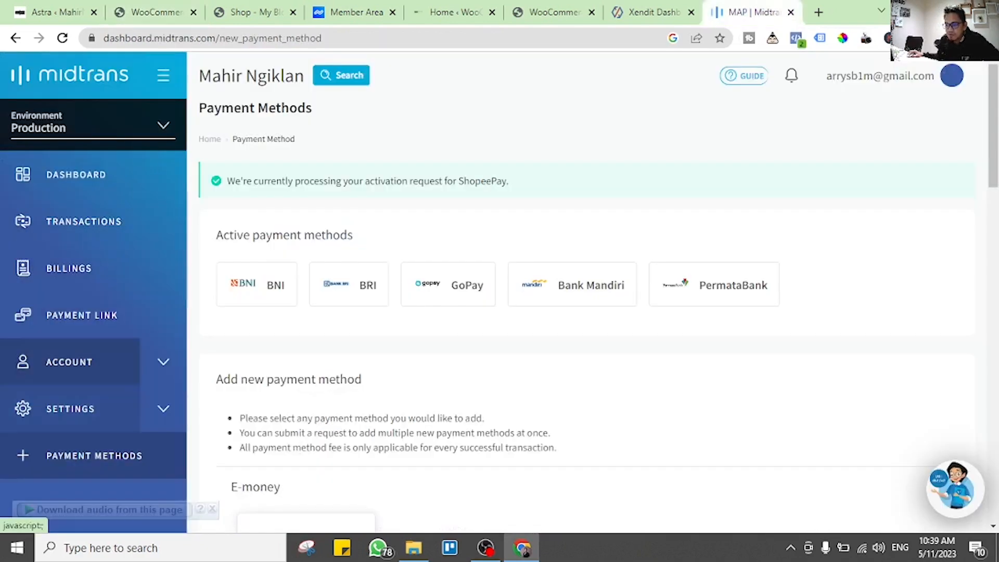
left_click(162, 409)
scroll(93, 312, "down", 3)
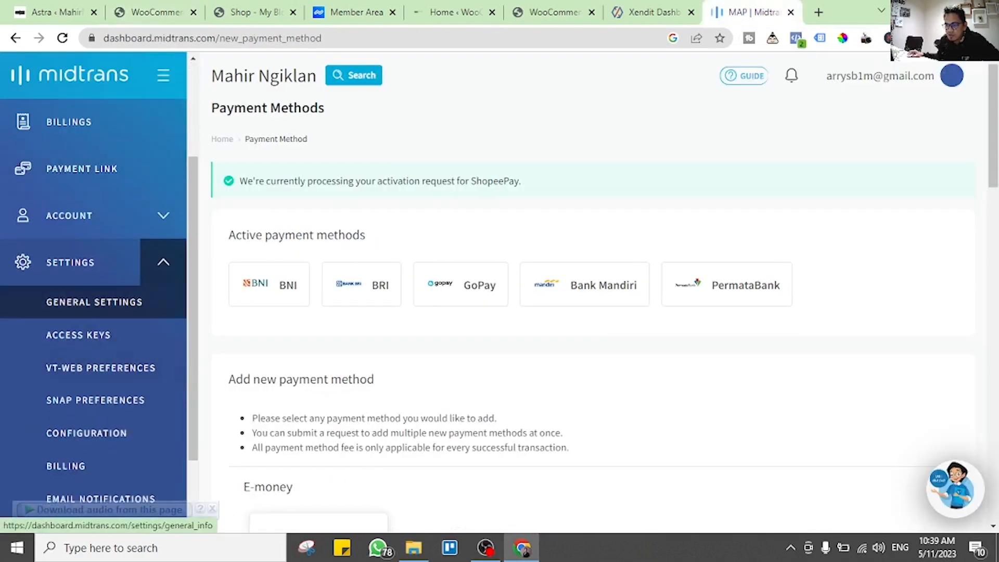
left_click(93, 301)
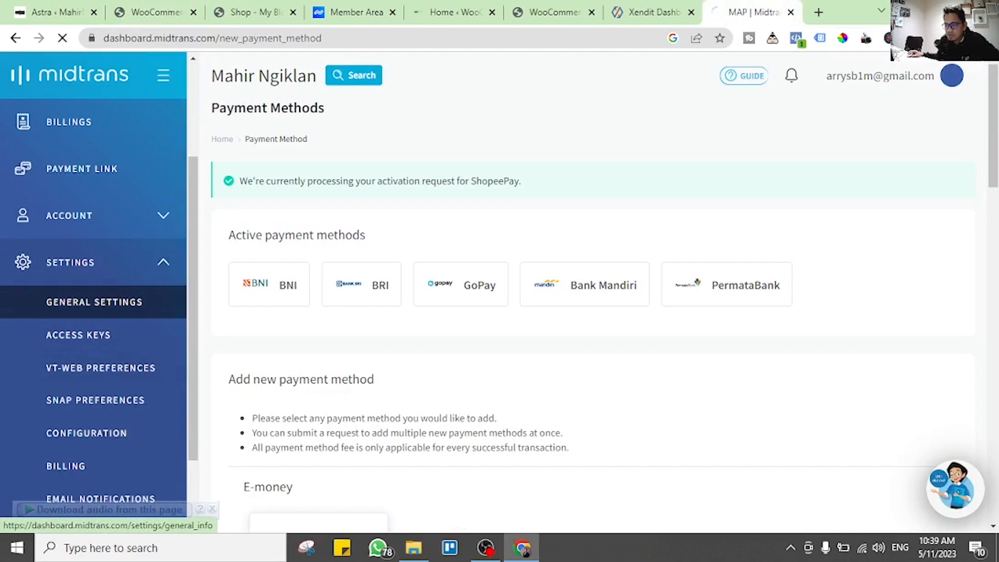
scroll(520, 312, "down", 15)
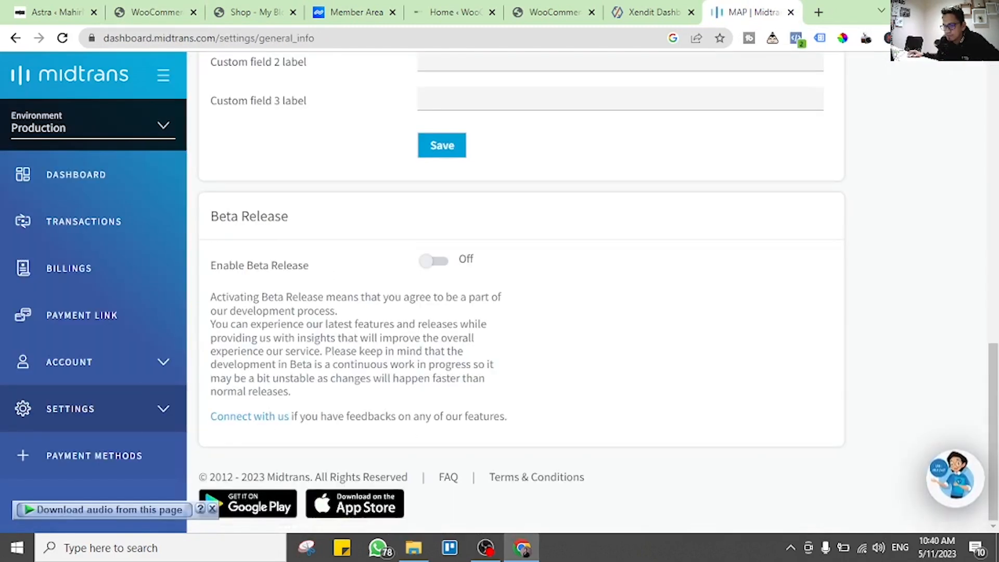
- Open the Access Keys page in the Midtrans dashboard and view its environment choices
left_click(104, 409)
scroll(93, 214, "down", 1)
scroll(99, 260, "down", 4)
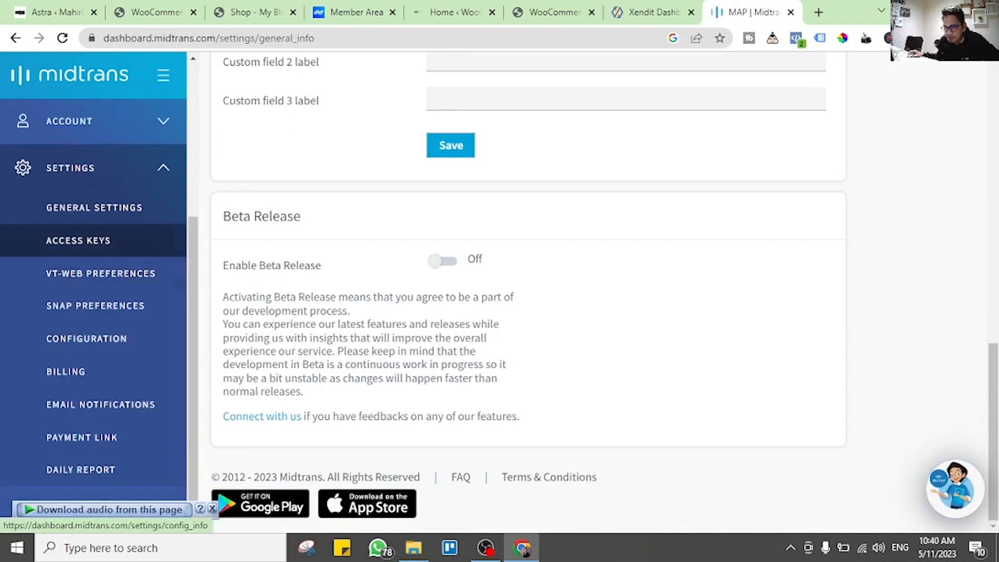
left_click(78, 240)
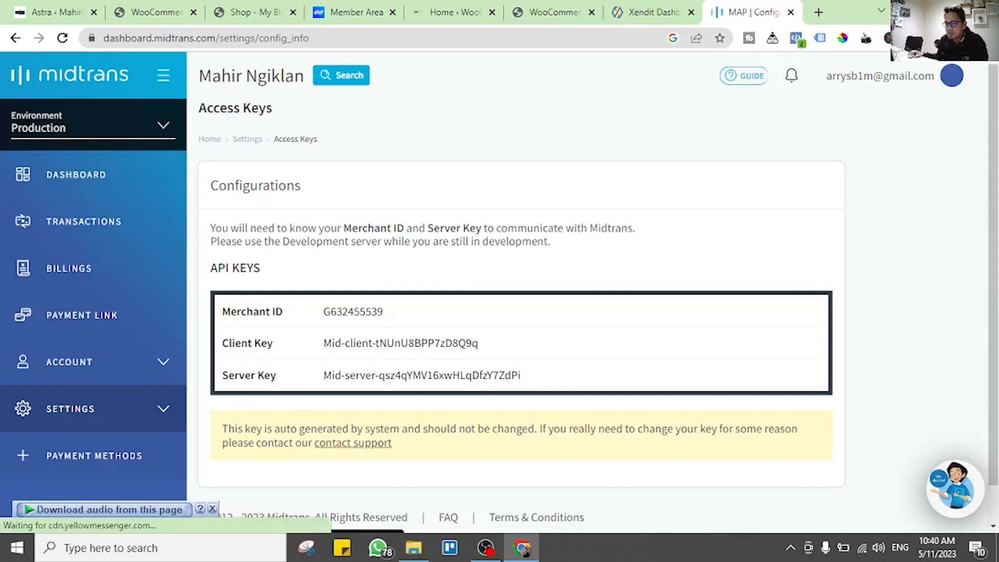
left_click(92, 127)
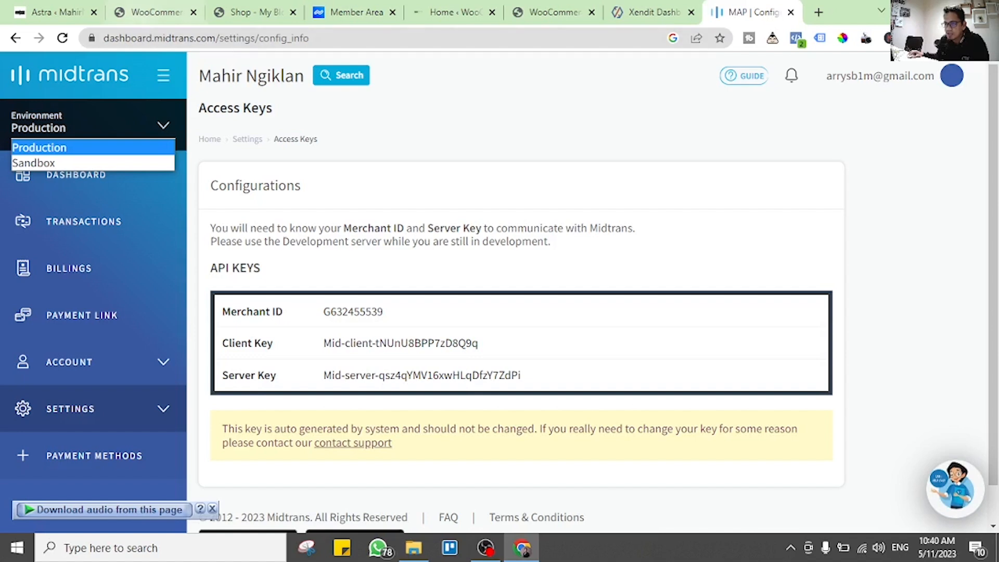
- Compare the environment options and key fields in the WooCommerce Midtrans settings with the Midtrans dashboard's access keys
left_click(156, 12)
left_click(449, 303)
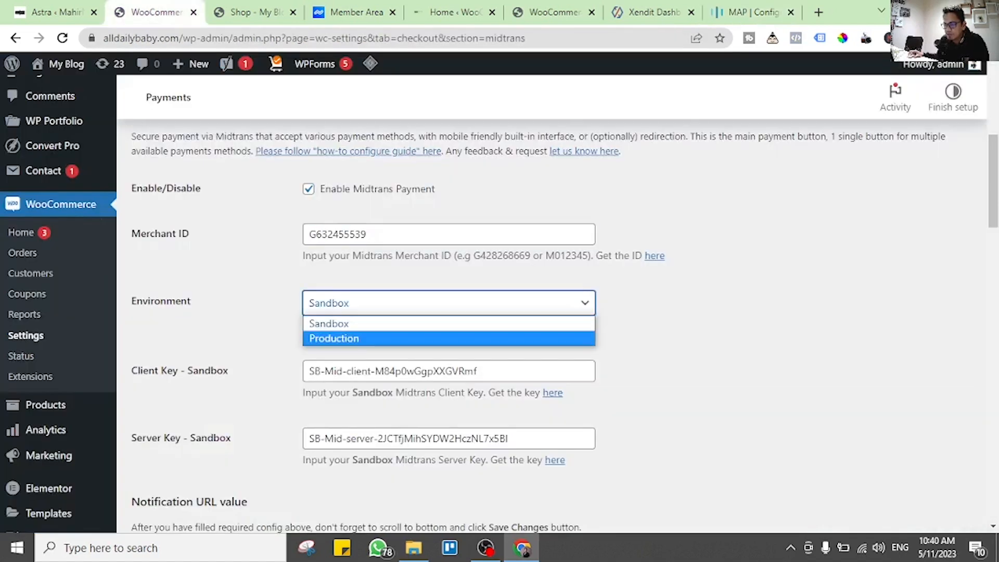
left_click(655, 307)
left_click(753, 12)
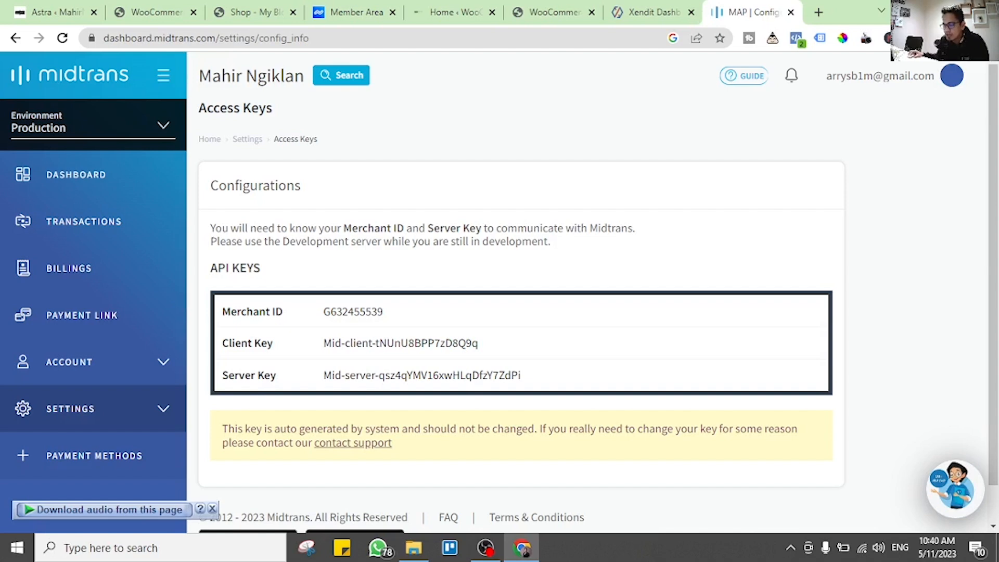
left_click(156, 12)
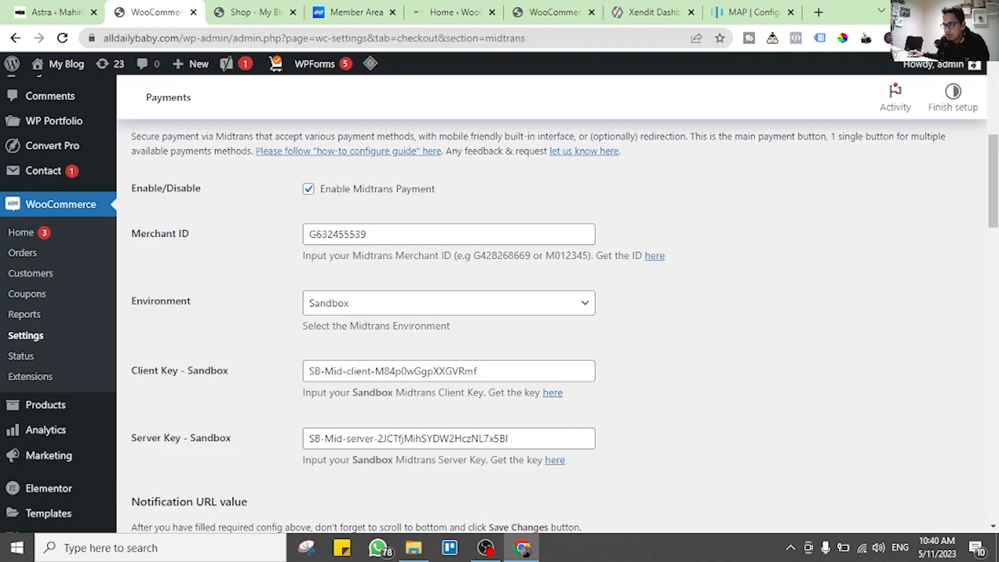
left_click(753, 12)
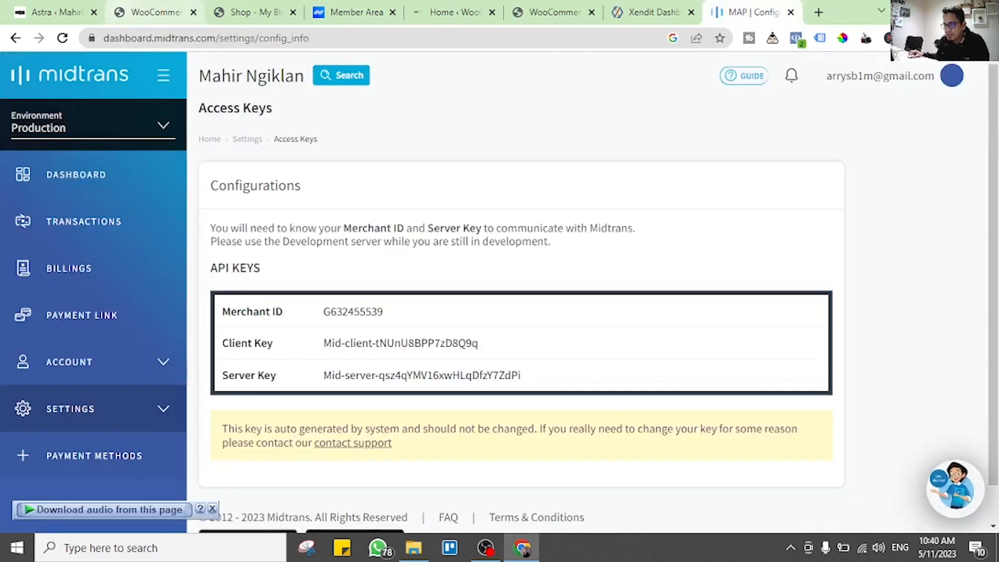
- Check the merchant ID and sandbox keys in WooCommerce's Midtrans settings against the production access keys in the Midtrans dashboard
left_click(156, 12)
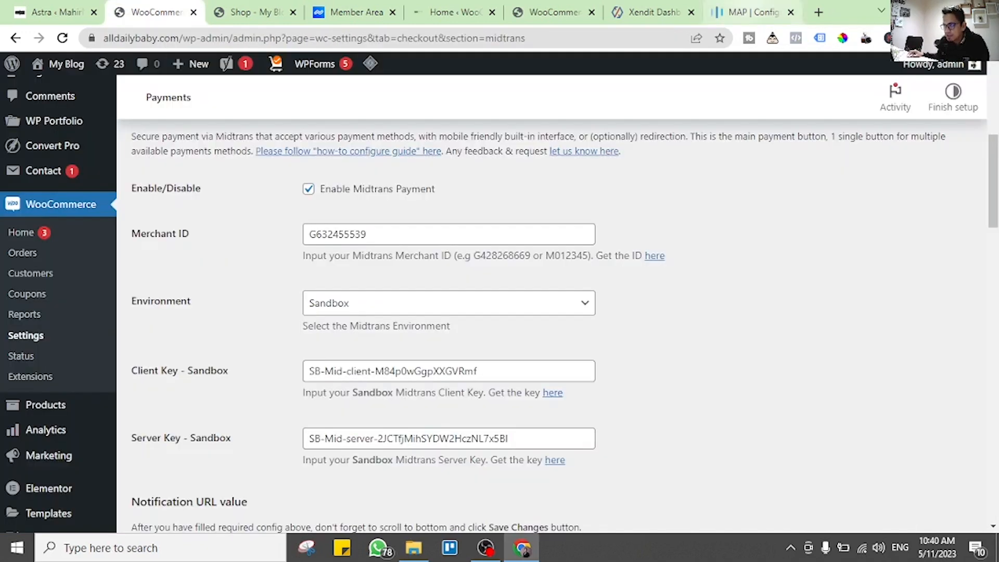
left_click(753, 12)
left_click(156, 12)
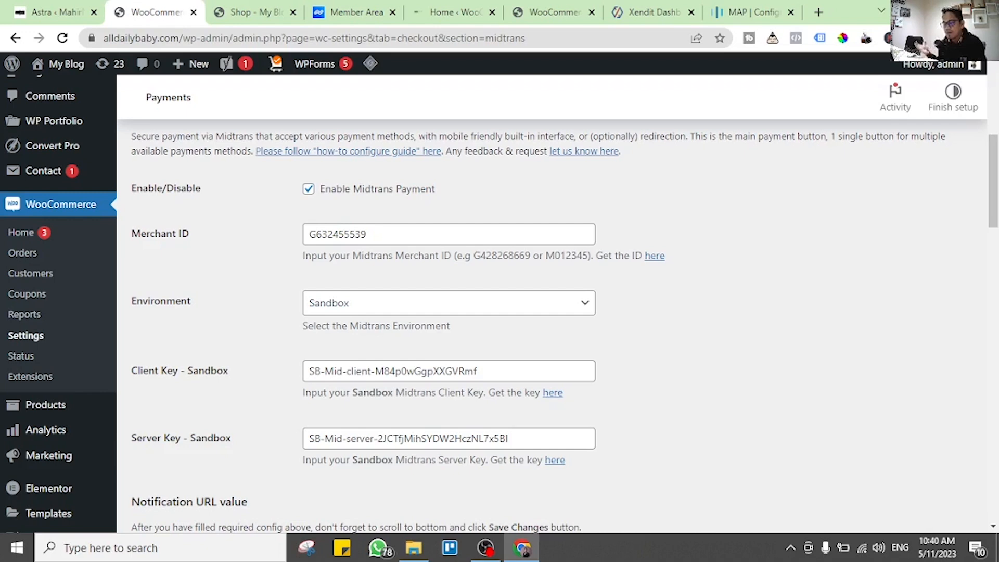
- In the Xendit dashboard, open the WooCommerce integration's details and look over its product information, installation overview and requirements
left_click(650, 12)
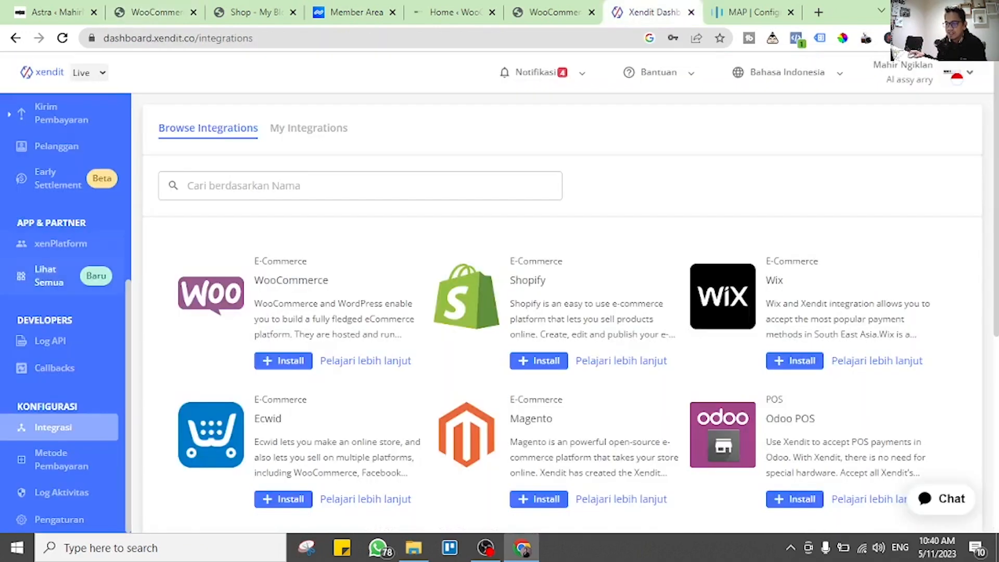
scroll(562, 312, "down", 3)
scroll(562, 312, "up", 2)
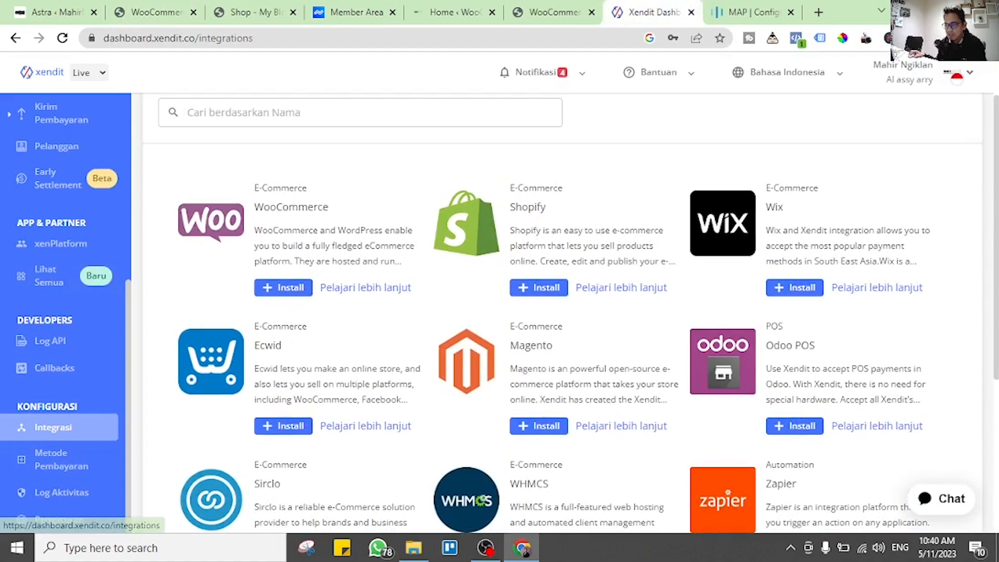
left_click(365, 287)
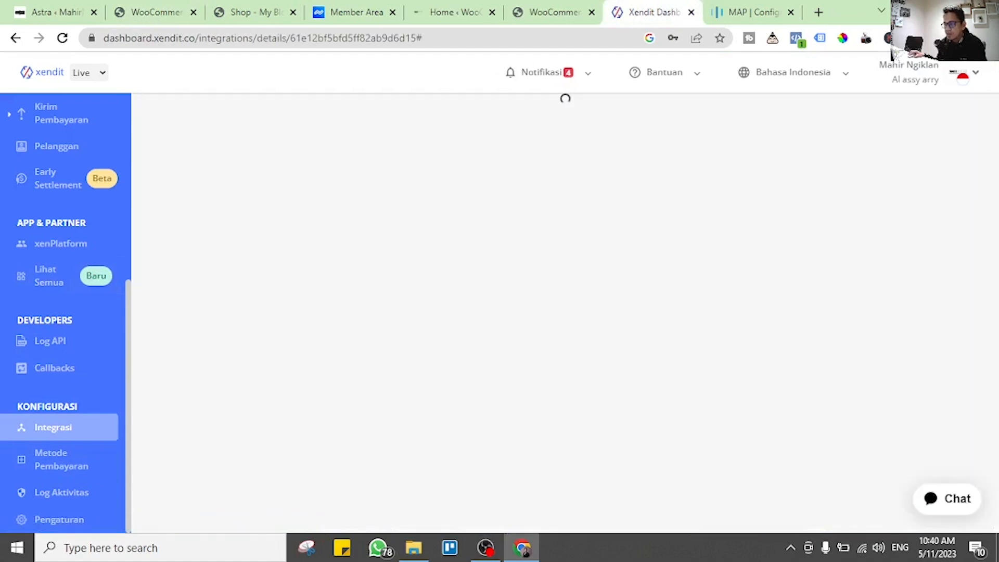
scroll(458, 312, "down", 4)
scroll(458, 312, "down", 7)
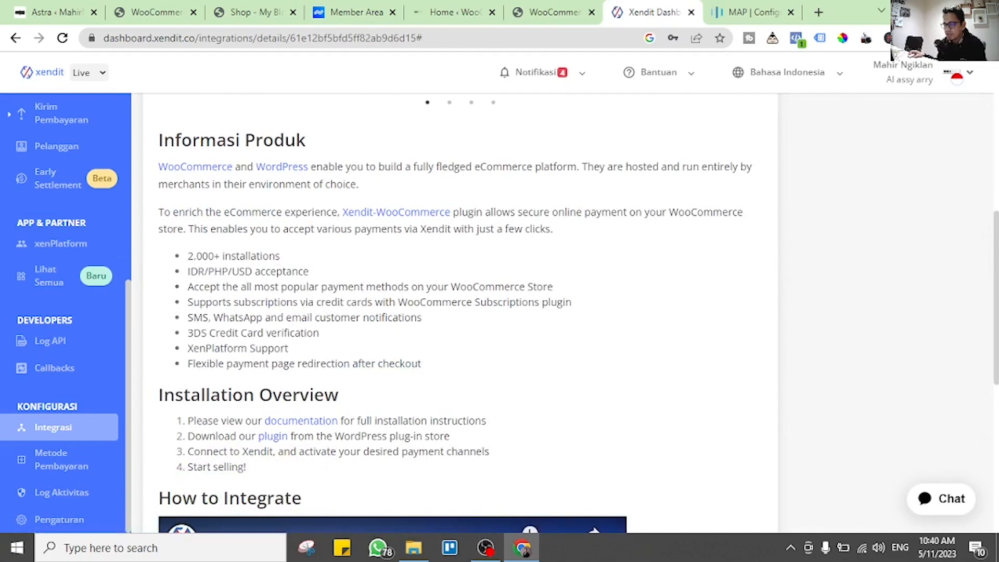
scroll(458, 313, "down", 2)
scroll(458, 312, "down", 2)
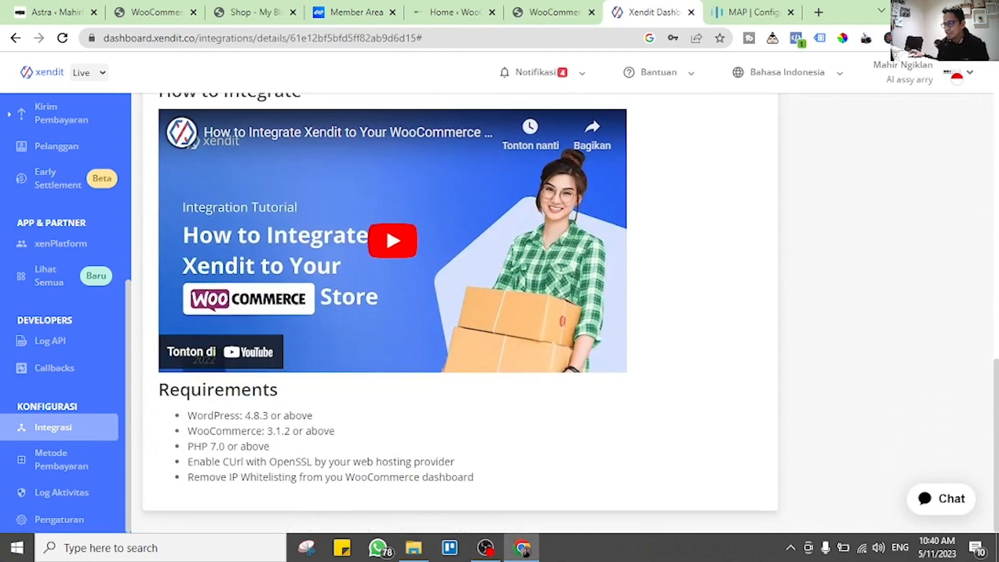
scroll(457, 313, "up", 6)
- Return from Xendit to the store's WooCommerce settings and open the general Payments page from the Midtrans configuration
key("ctrl+2")
scroll(551, 312, "up", 7)
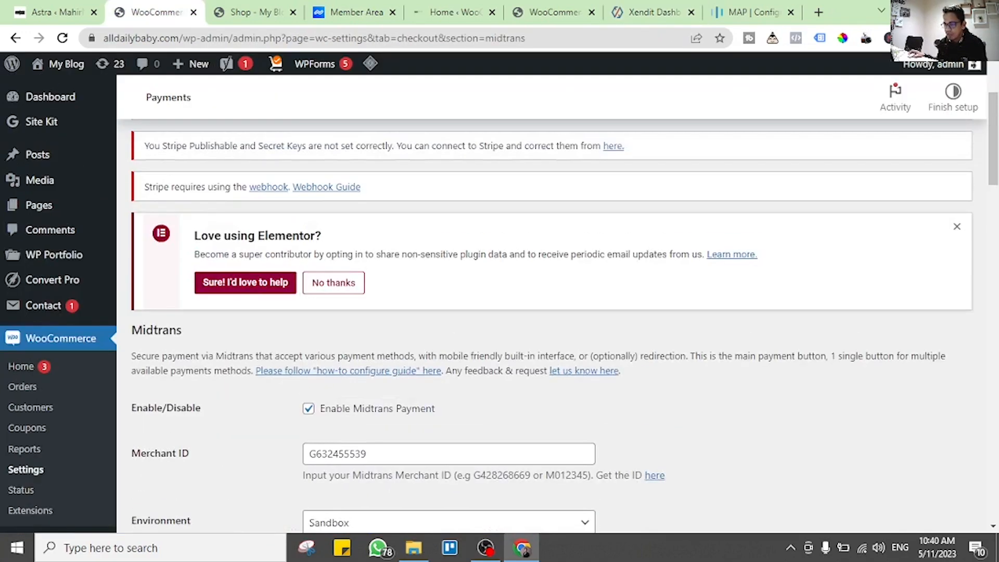
left_click(349, 161)
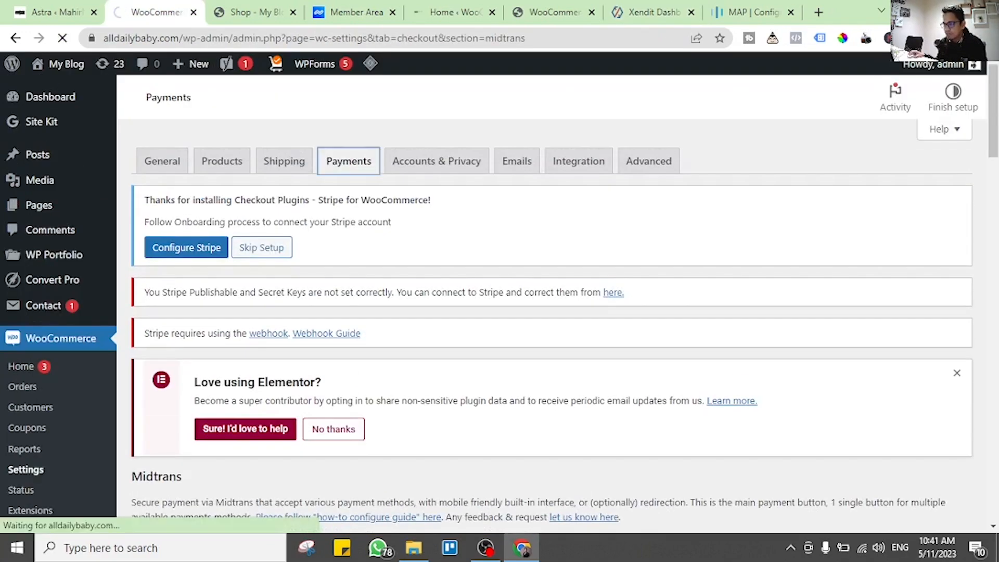
- Compare the Midtrans-specific payment methods enabled in WooCommerce with the active payment methods in the Midtrans dashboard
scroll(551, 312, "down", 10)
scroll(551, 312, "down", 8)
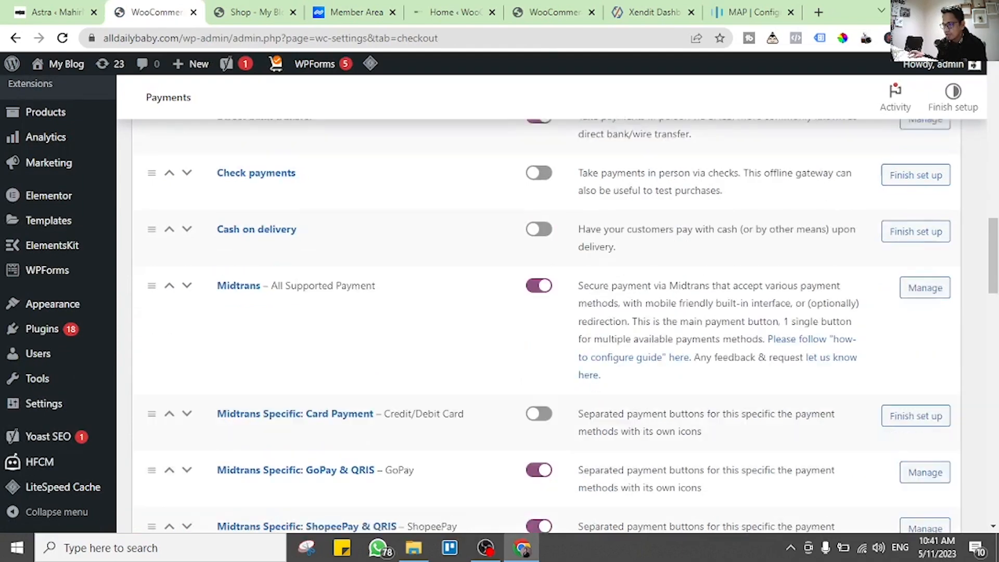
scroll(551, 312, "up", 1)
left_click(749, 12)
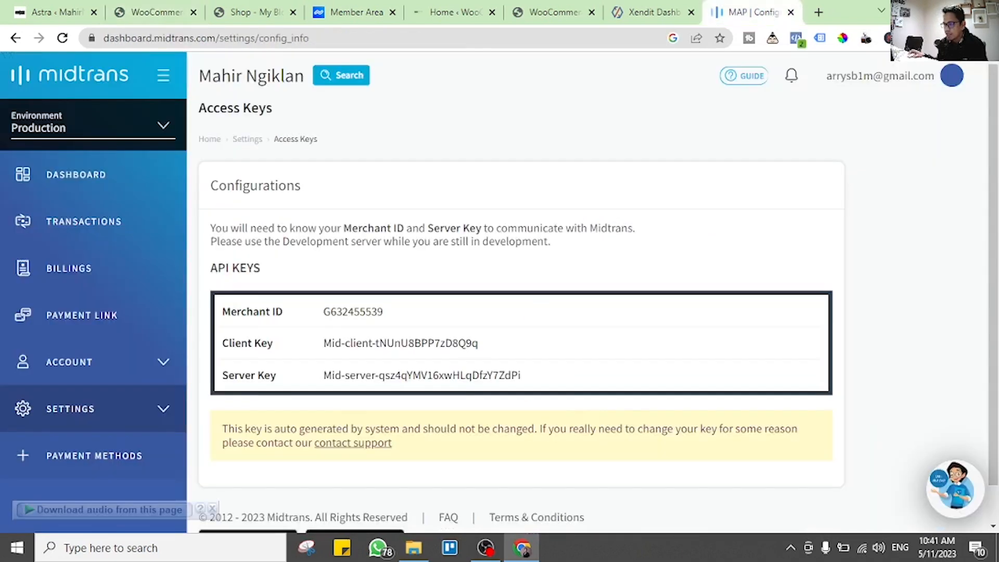
left_click(94, 455)
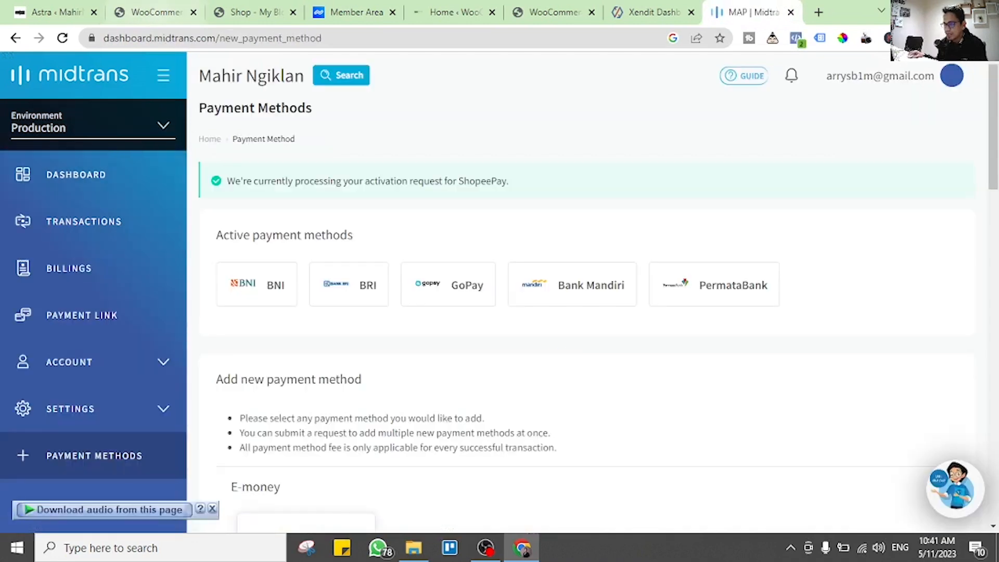
left_click(156, 12)
scroll(520, 312, "down", 3)
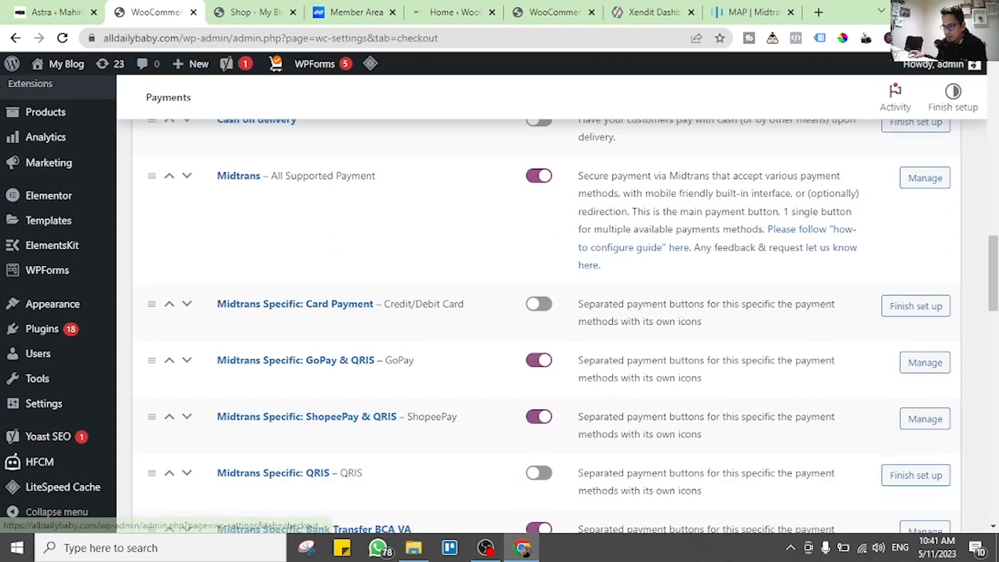
scroll(520, 312, "down", 3)
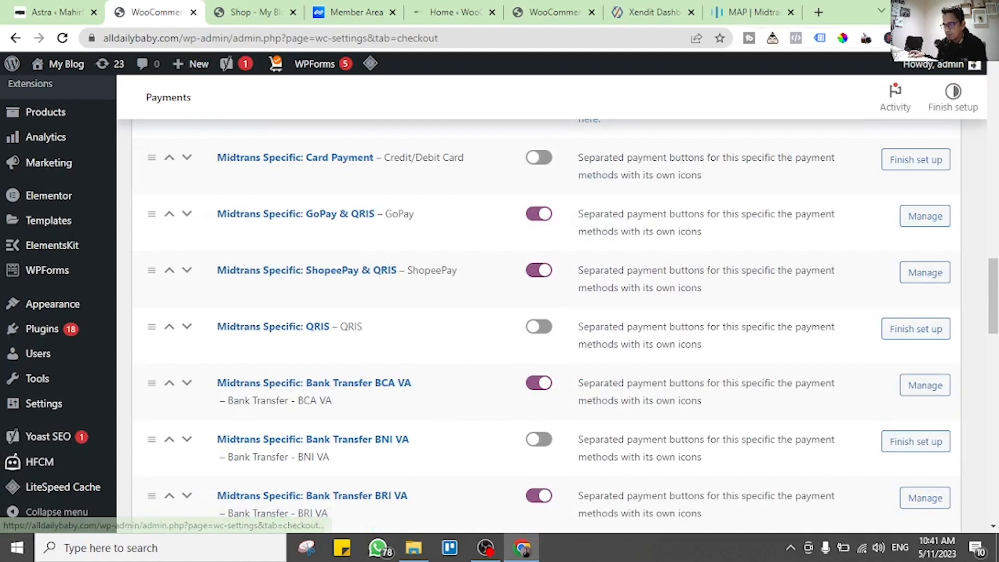
left_click(749, 12)
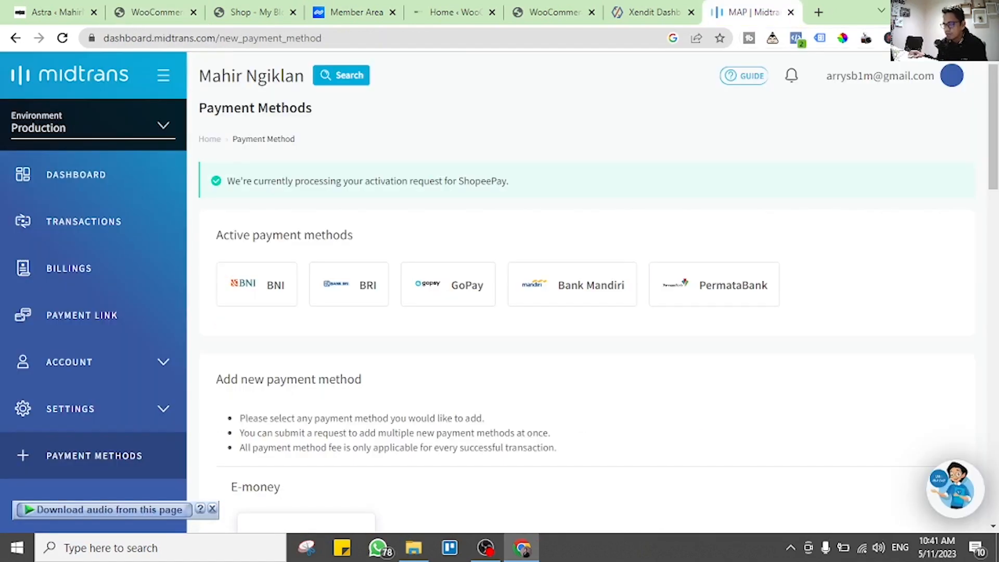
- Disable the Midtrans Specific: ShopeePay & QRIS payment method in WooCommerce and save the payment settings
left_click(156, 12)
left_click(539, 270)
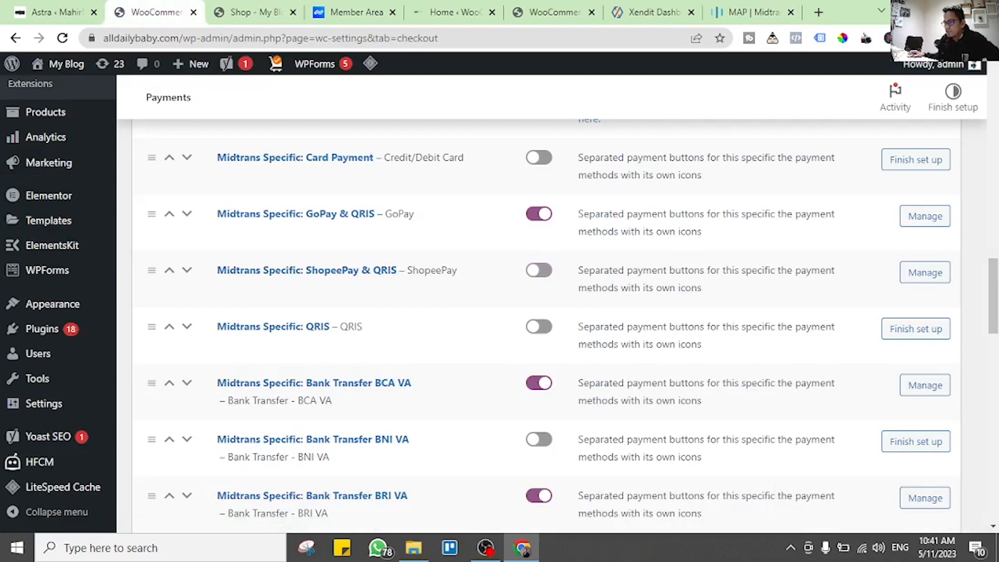
scroll(546, 323, "down", 15)
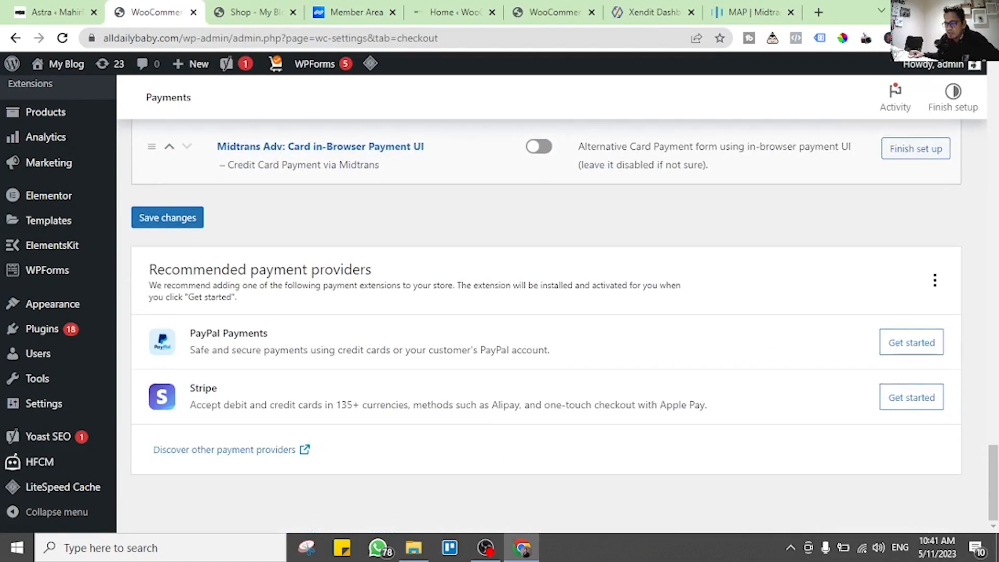
left_click(167, 218)
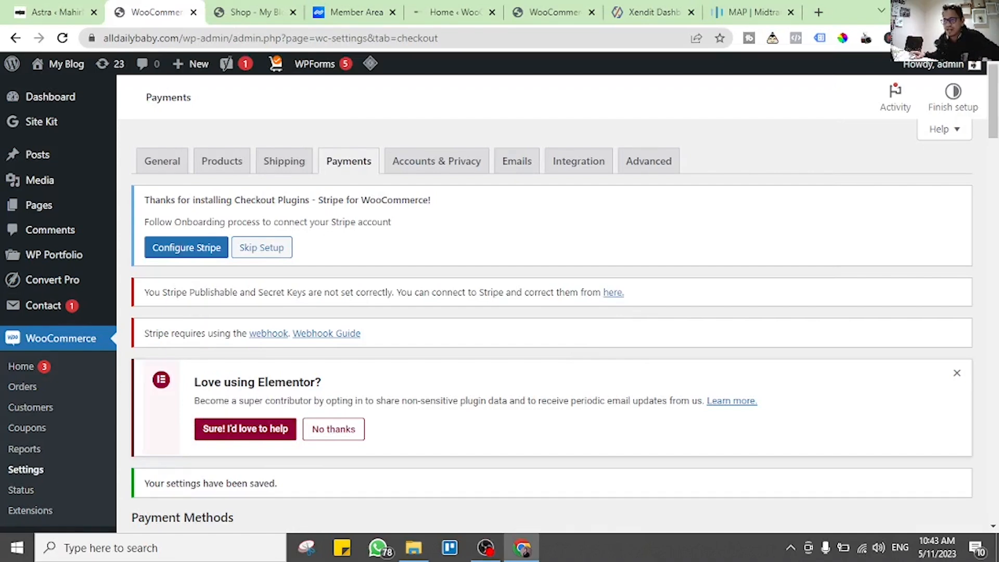
- Open the product categories management page
scroll(552, 304, "down", 3)
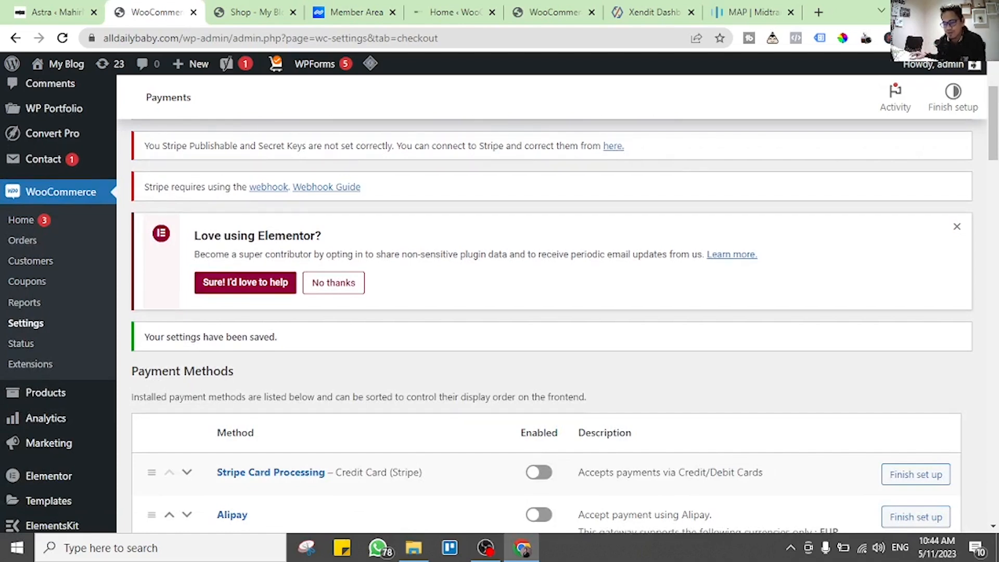
scroll(551, 312, "down", 2)
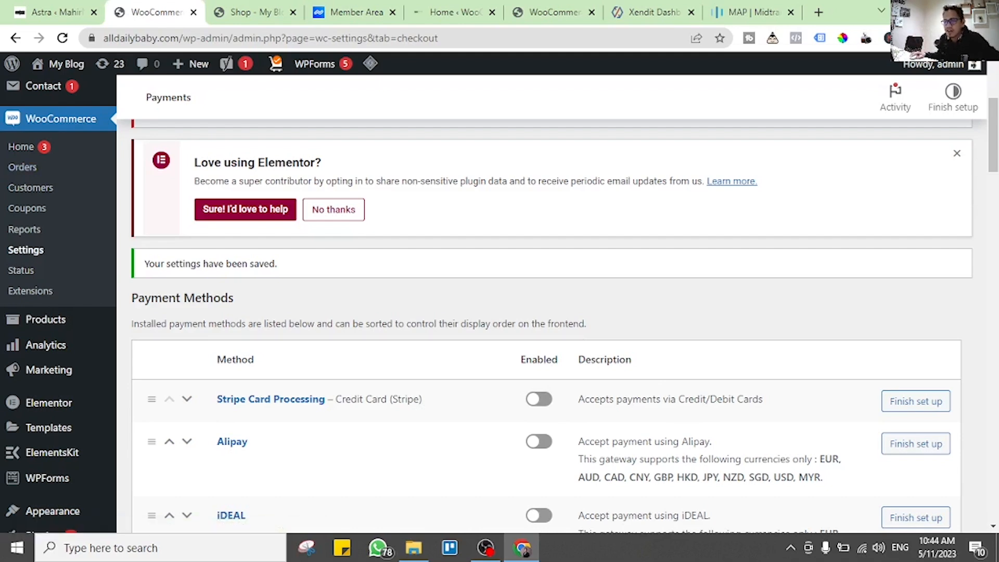
scroll(52, 260, "down", 1)
mouse_move(47, 246)
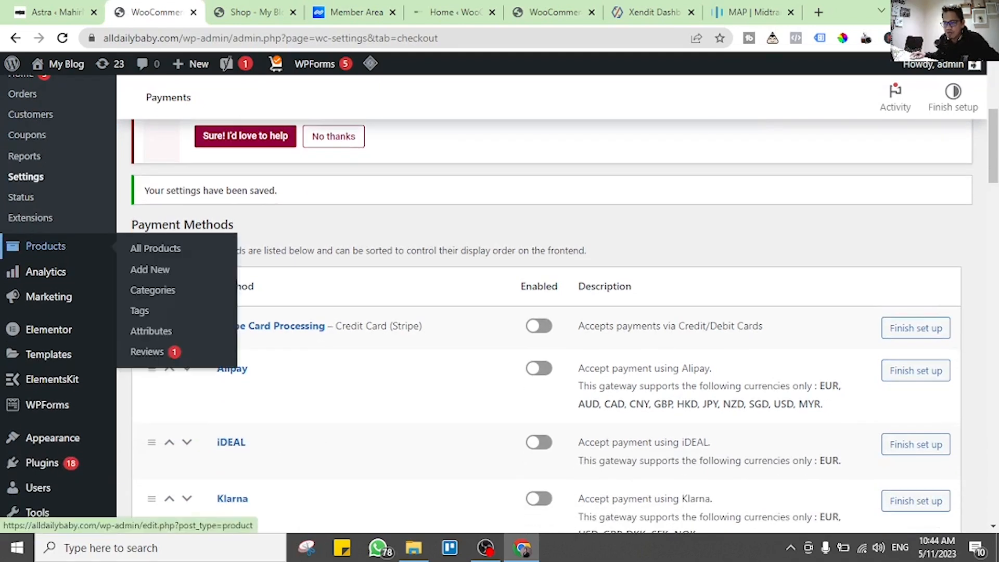
left_click(152, 289)
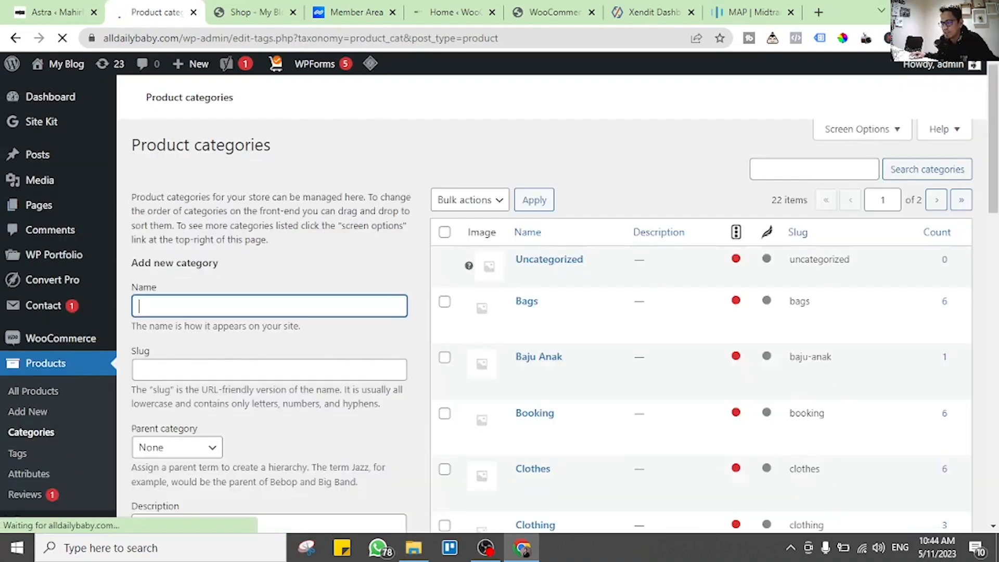
- Review the list of existing product categories to decide which ones to remove
scroll(152, 290, "down", 2)
scroll(565, 326, "down", 4)
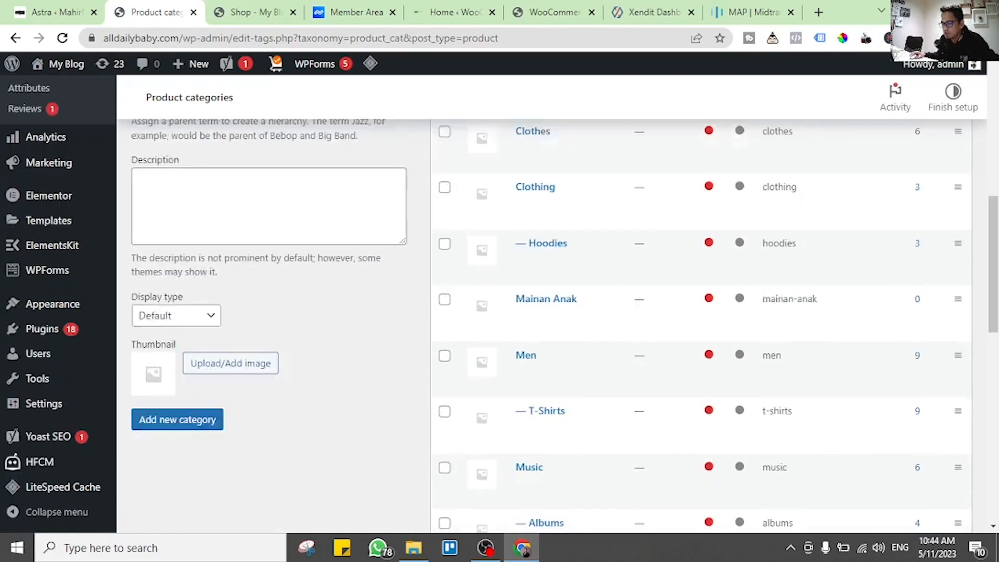
scroll(572, 323, "down", 2)
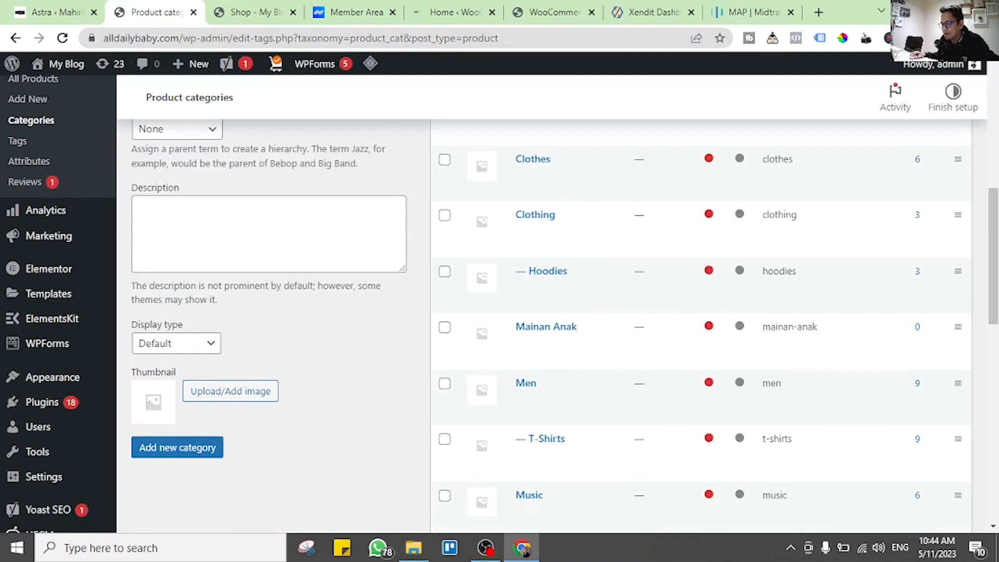
mouse_move(546, 327)
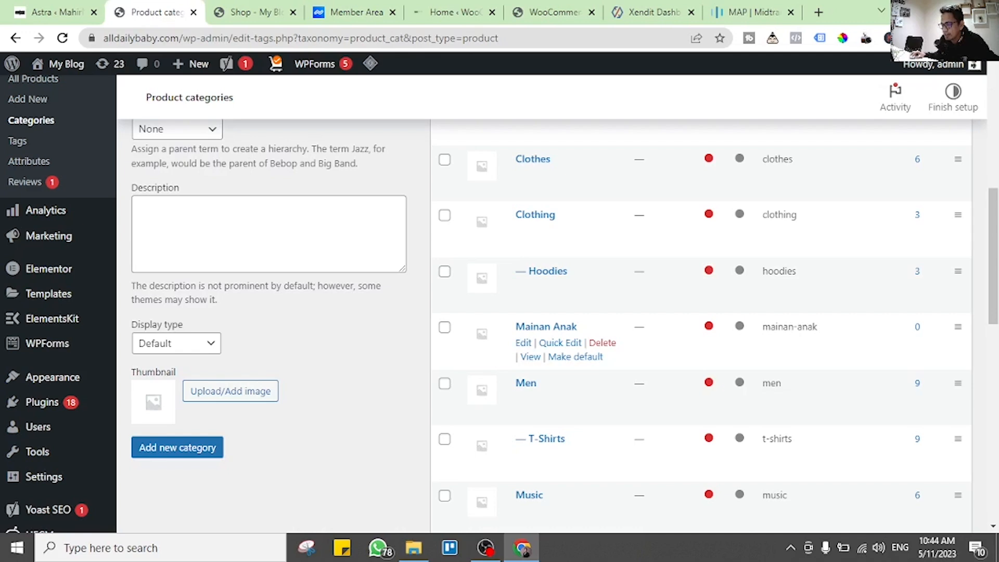
scroll(546, 328, "up", 4)
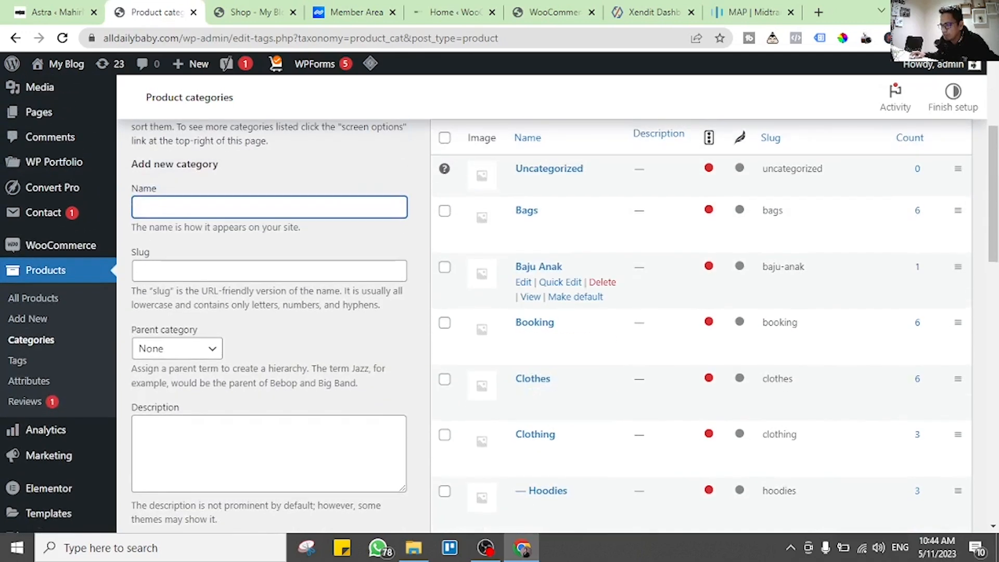
scroll(546, 312, "down", 10)
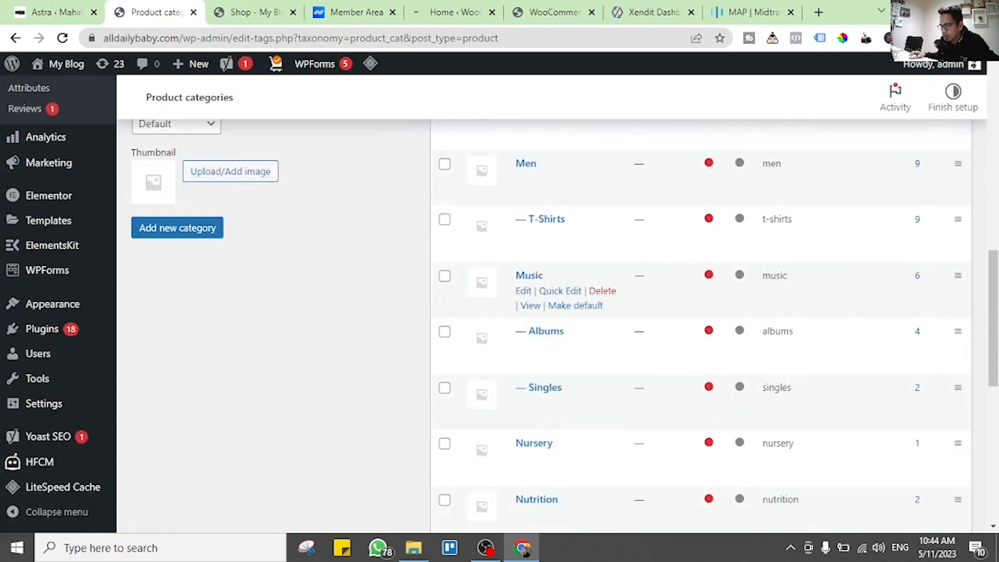
scroll(546, 296, "down", 8)
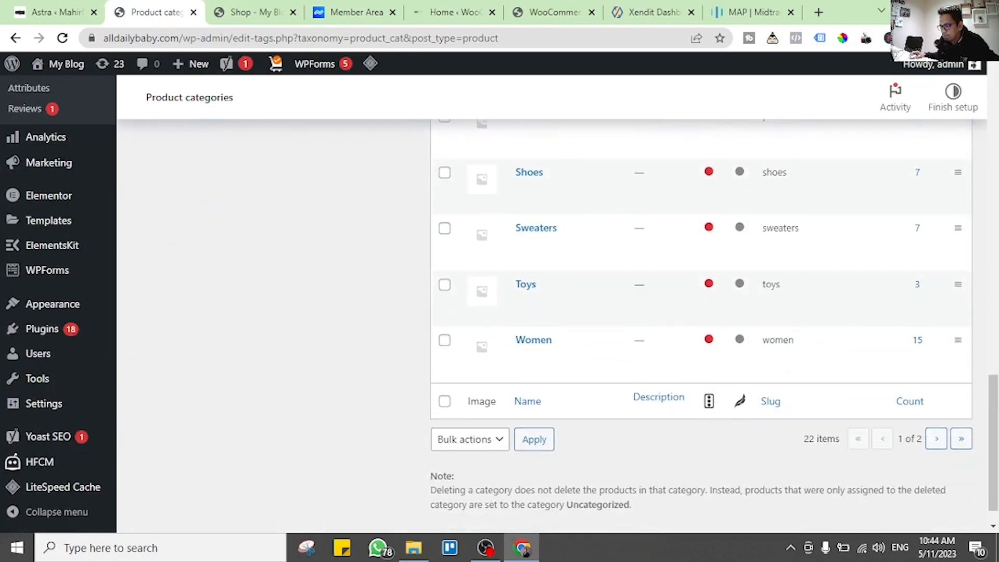
scroll(546, 312, "up", 18)
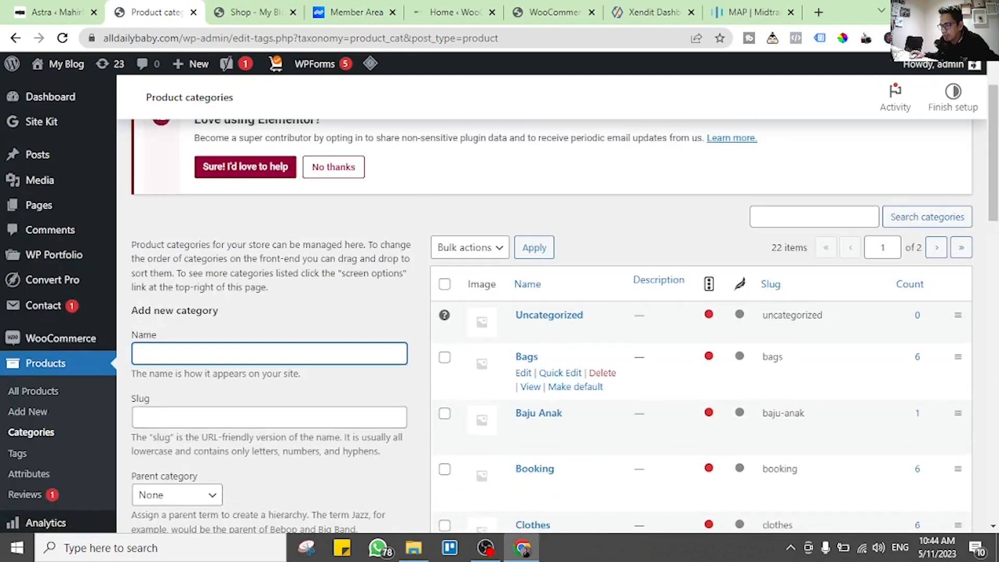
scroll(546, 260, "down", 3)
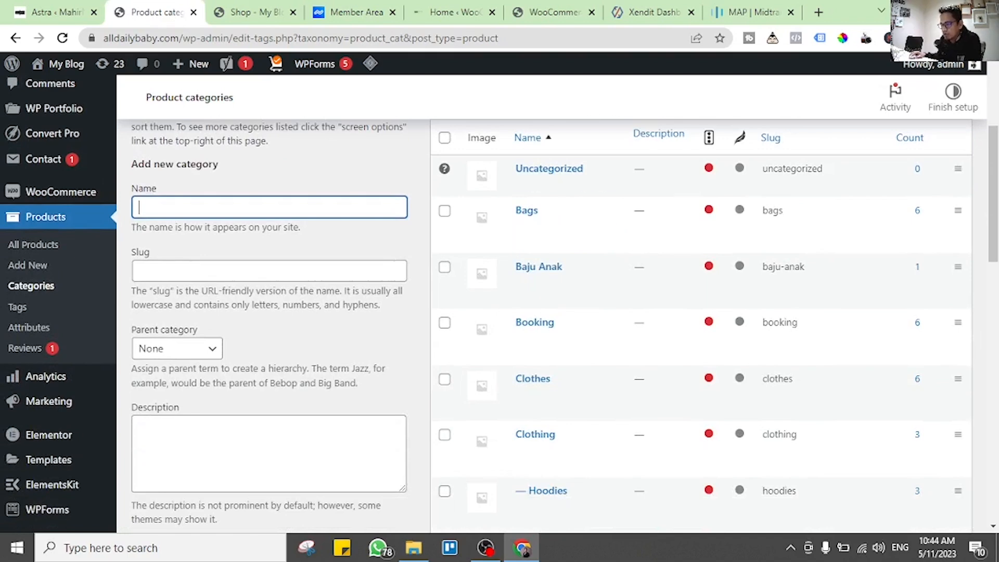
- Bulk-delete the unneeded product categories, including Bags and Booking, keeping Baju Anak, Jeans, Mainan Anak and Tops
left_click(444, 210)
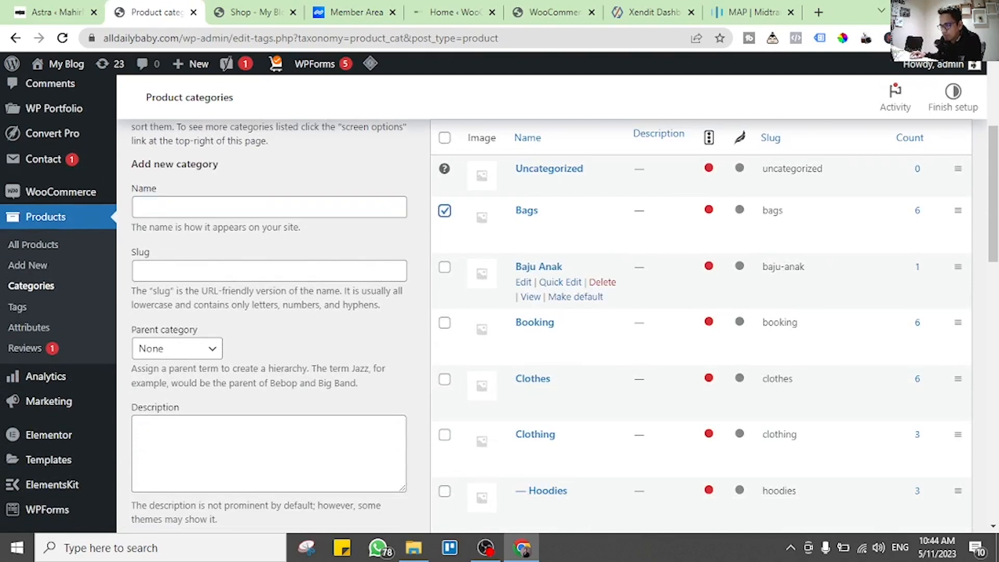
left_click(444, 323)
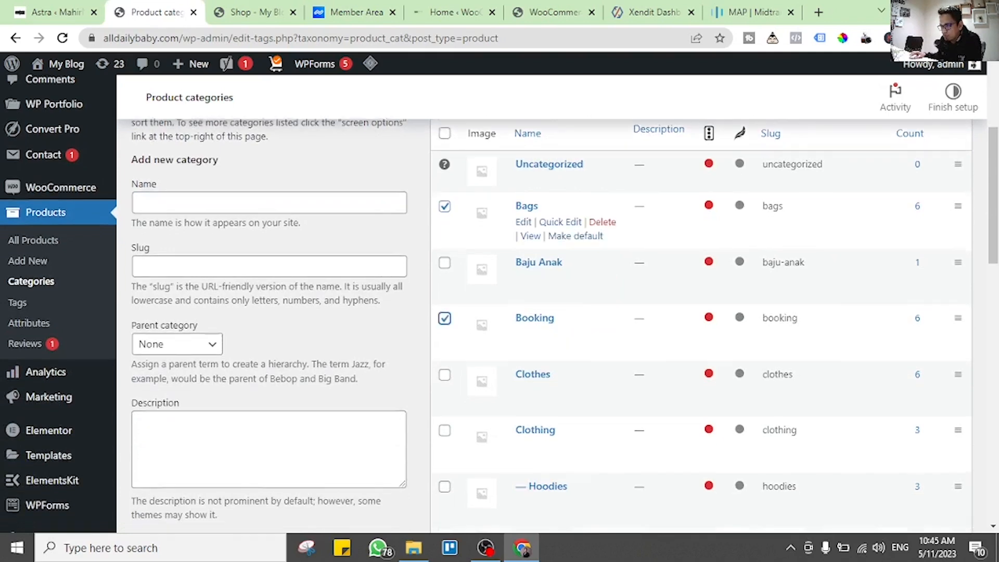
scroll(520, 224, "down", 1)
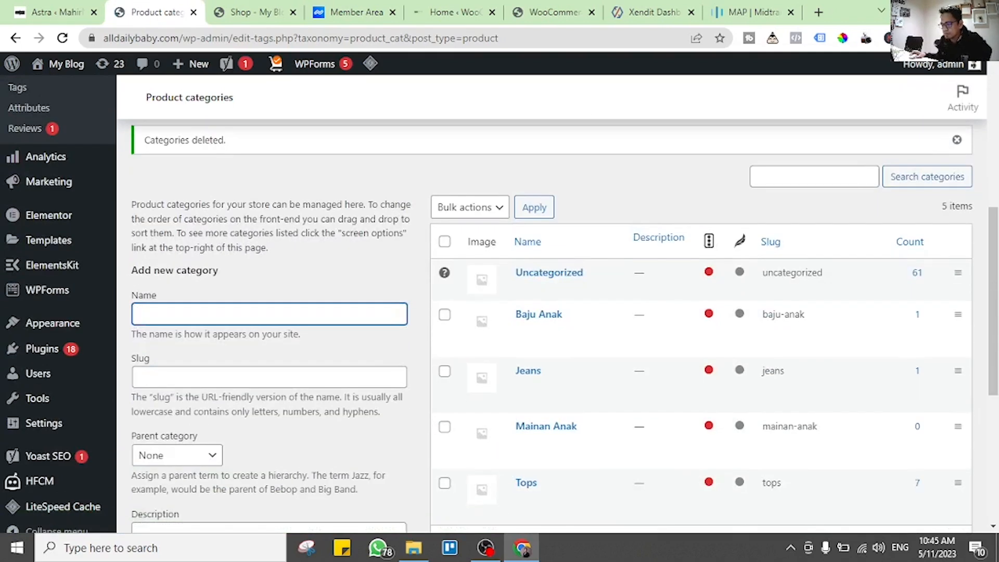
- Delete the Jeans product category and confirm the deletion
scroll(572, 260, "down", 4)
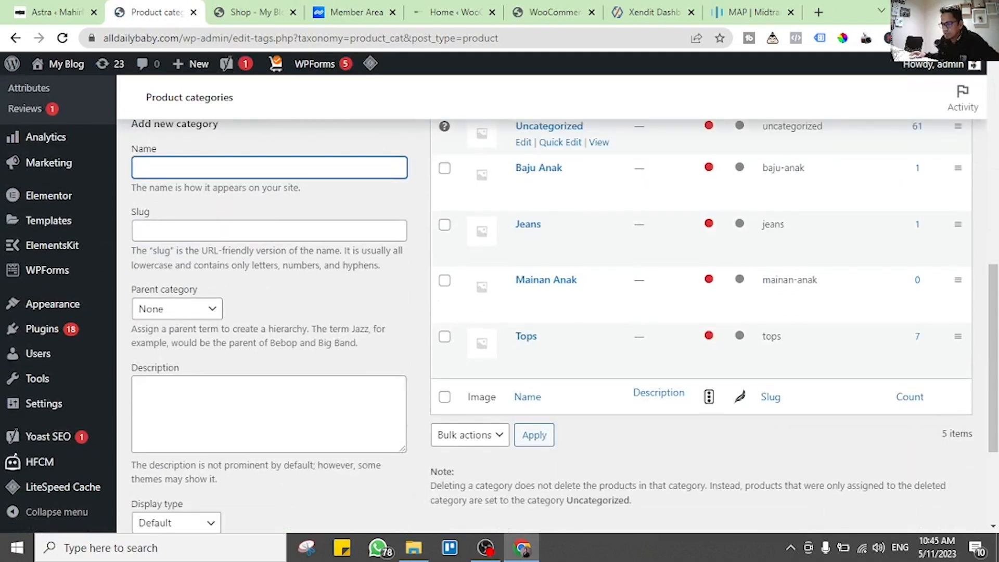
scroll(572, 260, "up", 3)
left_click(444, 298)
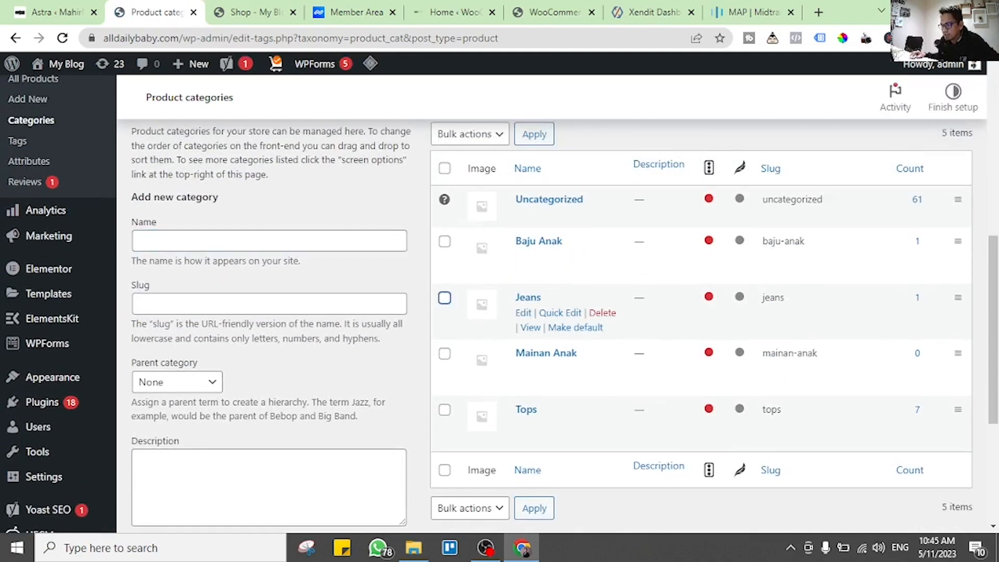
left_click(601, 313)
key("Return")
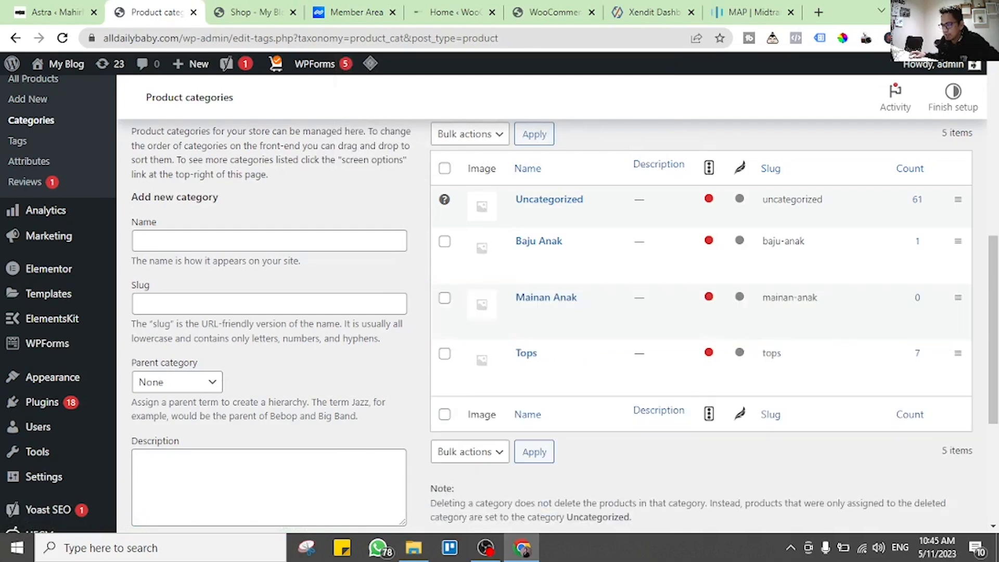
- Add a product category named Piyama Anak with the slug piyama-anak
scroll(36, 332, "up", 3)
scroll(47, 275, "down", 4)
left_click(218, 314)
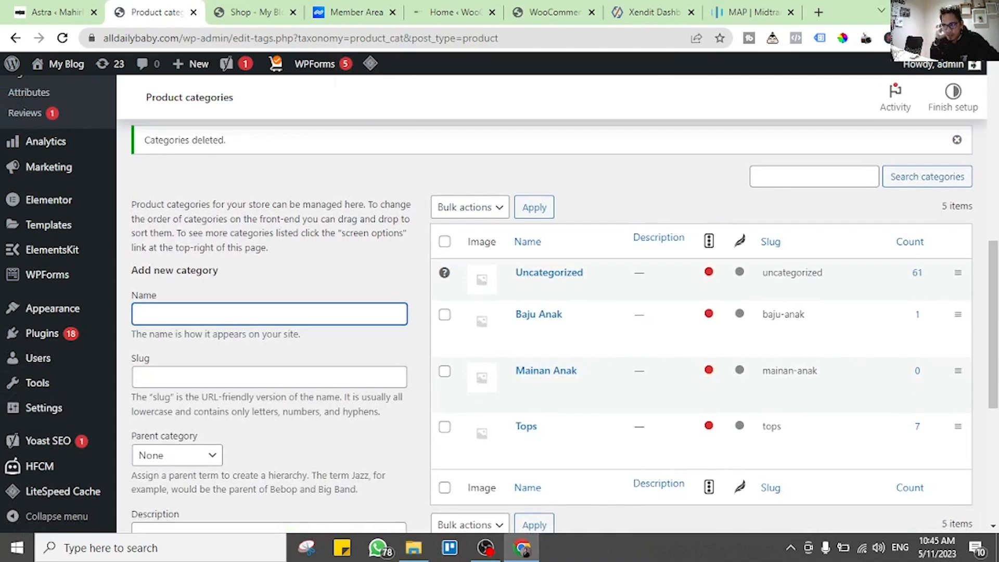
type("Pi")
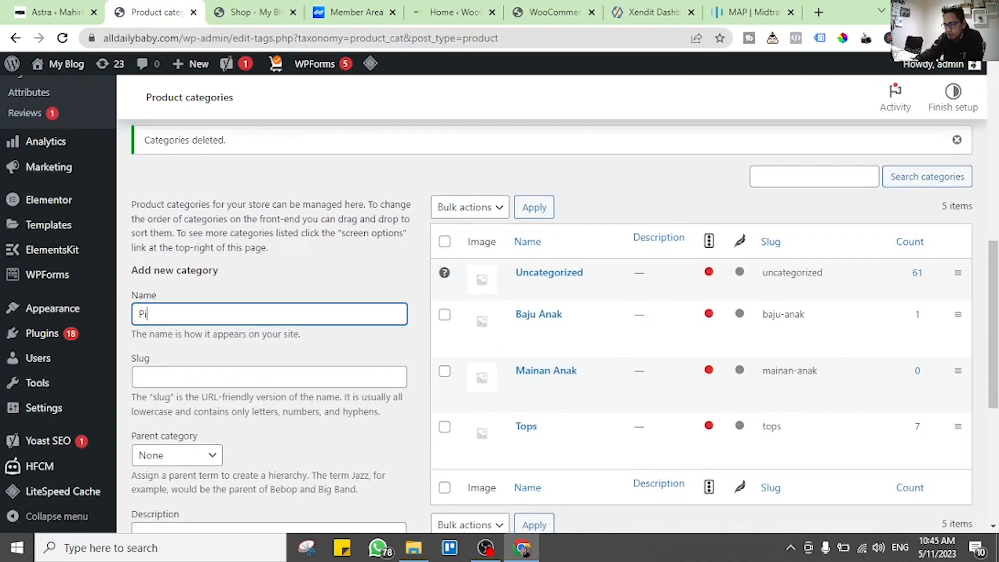
type("yama Anak")
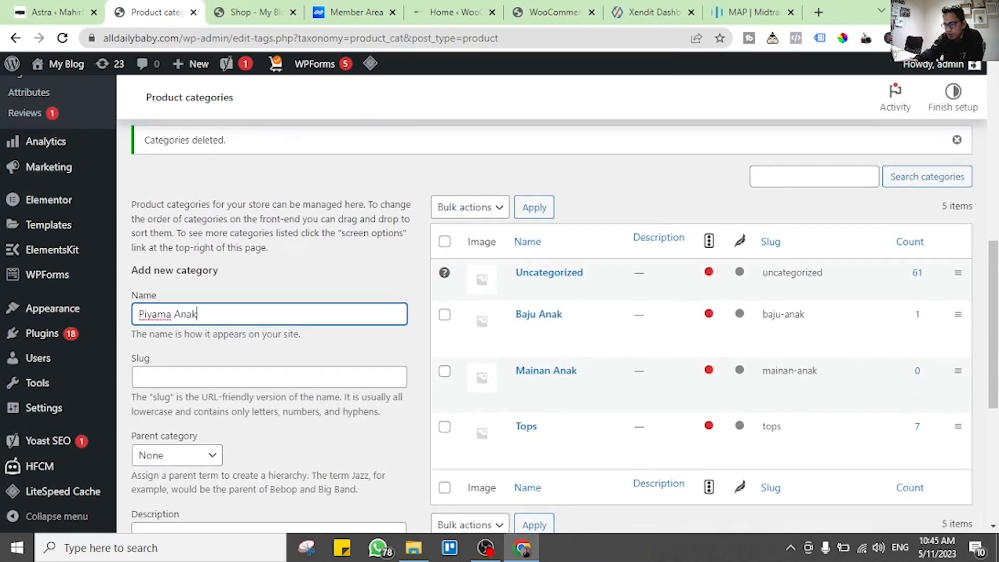
scroll(551, 313, "down", 1)
key("Tab")
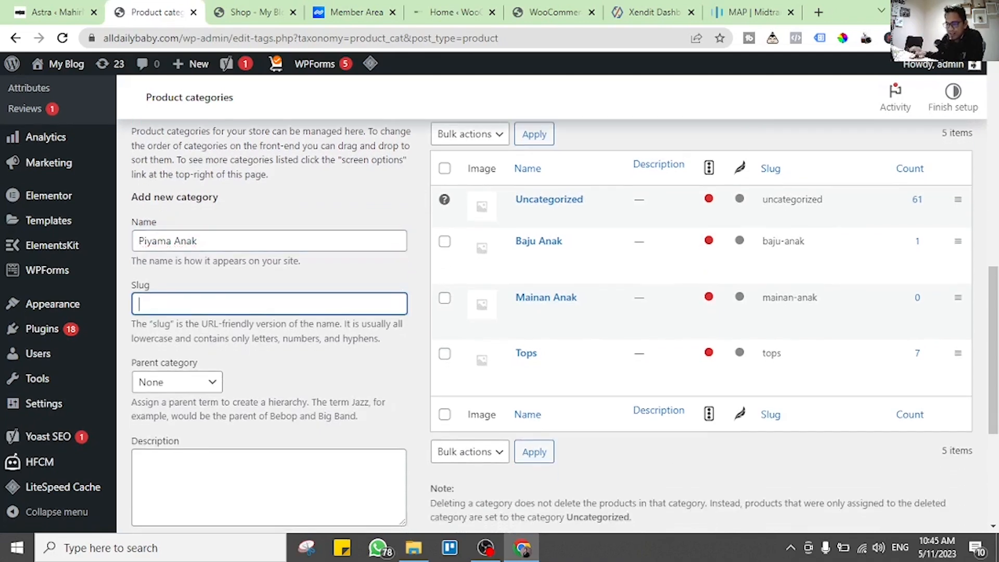
type("piyama")
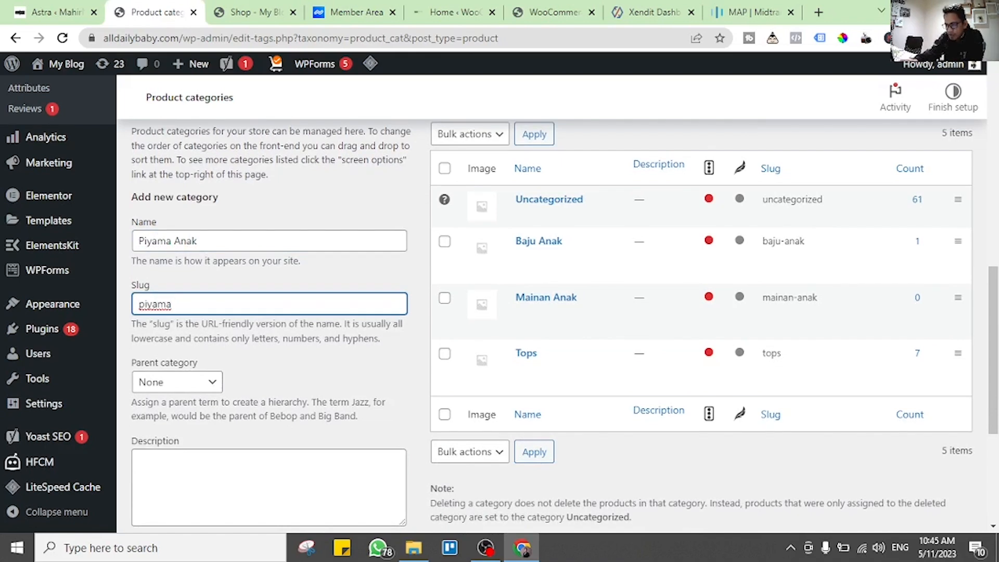
type("-anak")
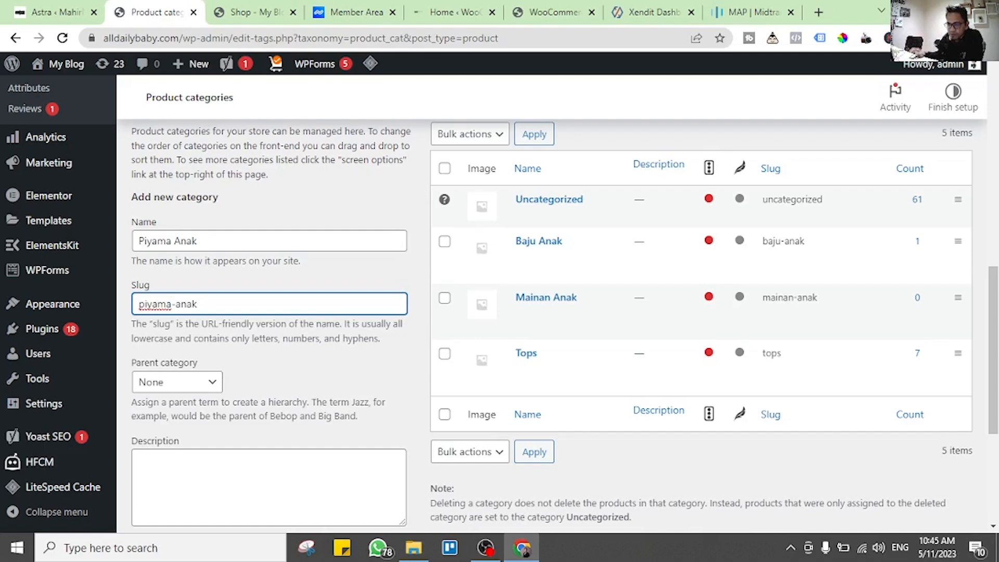
scroll(565, 326, "down", 3)
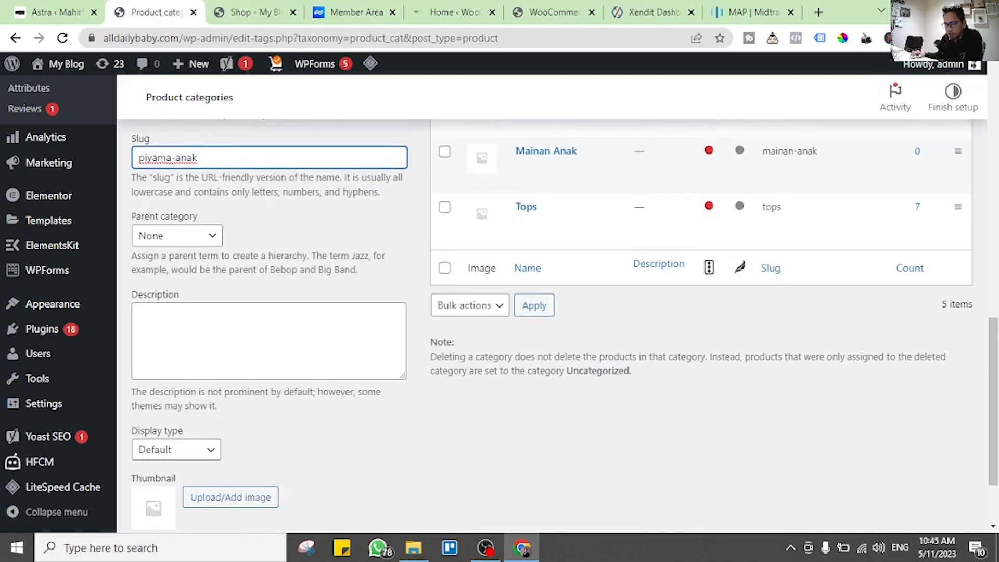
scroll(564, 326, "down", 2)
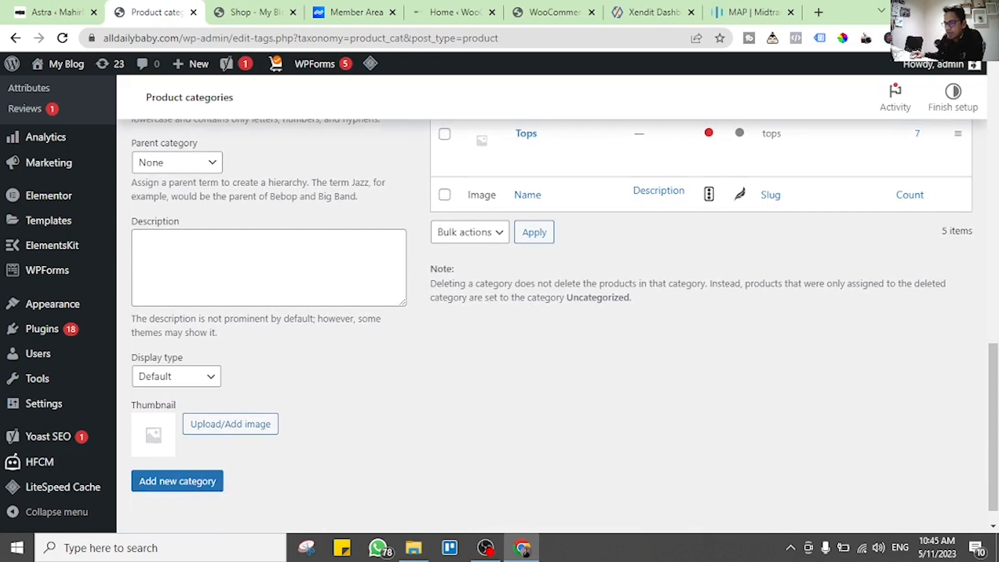
left_click(177, 480)
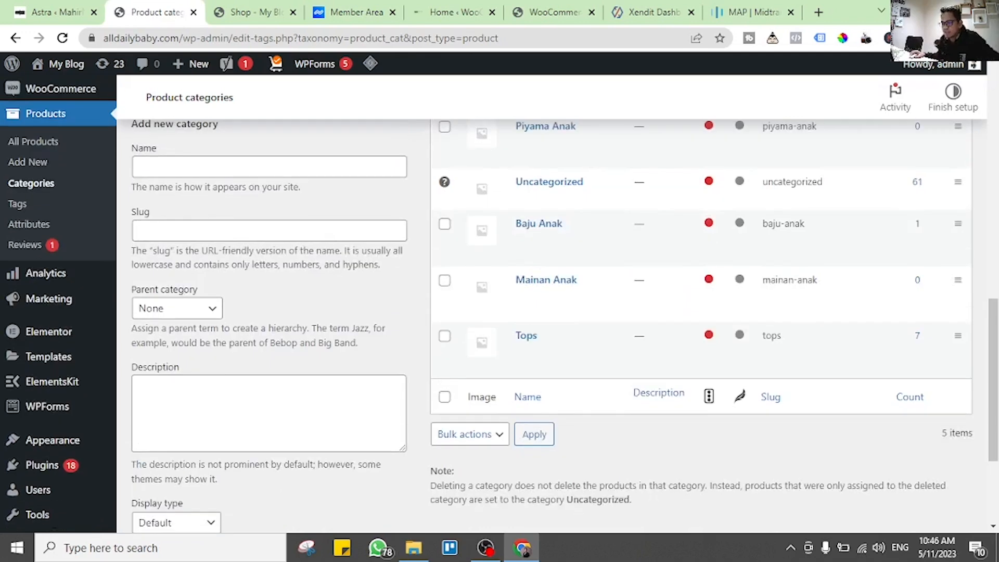
- Fill in another new category with the name Piyama Anak Laki and the slug piyama-anak-laki
scroll(546, 338, "up", 2)
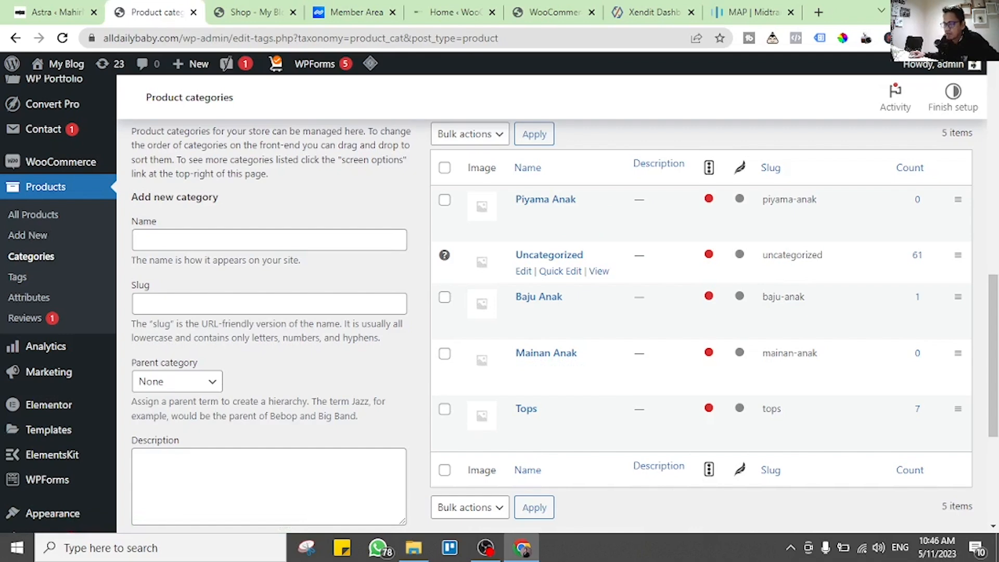
left_click(268, 240)
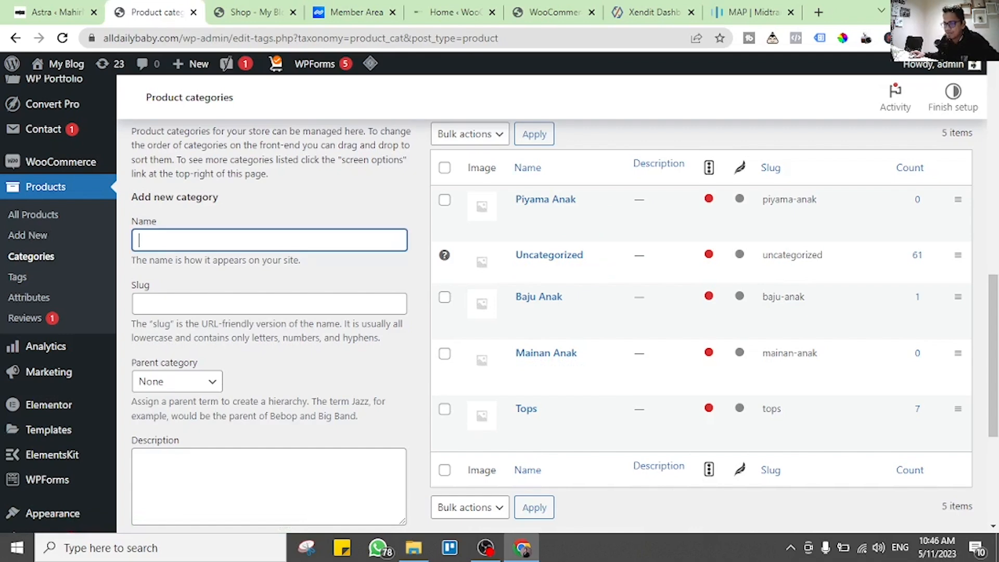
type("Piaya")
key("BackSpace")
key("BackSpace")
key("BackSpace")
type("yana")
key("BackSpace")
key("BackSpace")
type("ma Anak Laki")
key("Tab")
type("p")
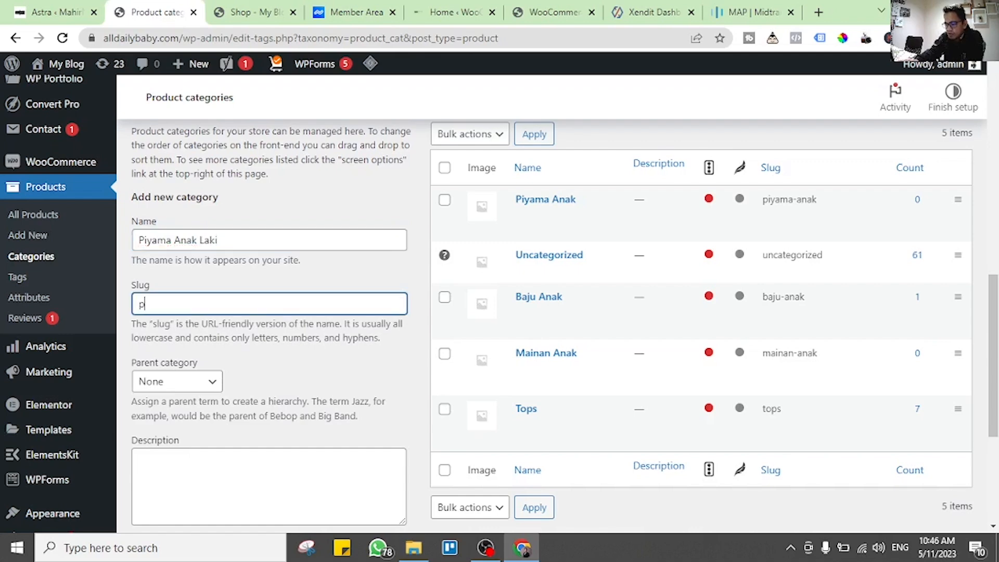
type("iyama-anak-laki")
- Set Piyama Anak as the parent of the new category and add it
left_click(177, 381)
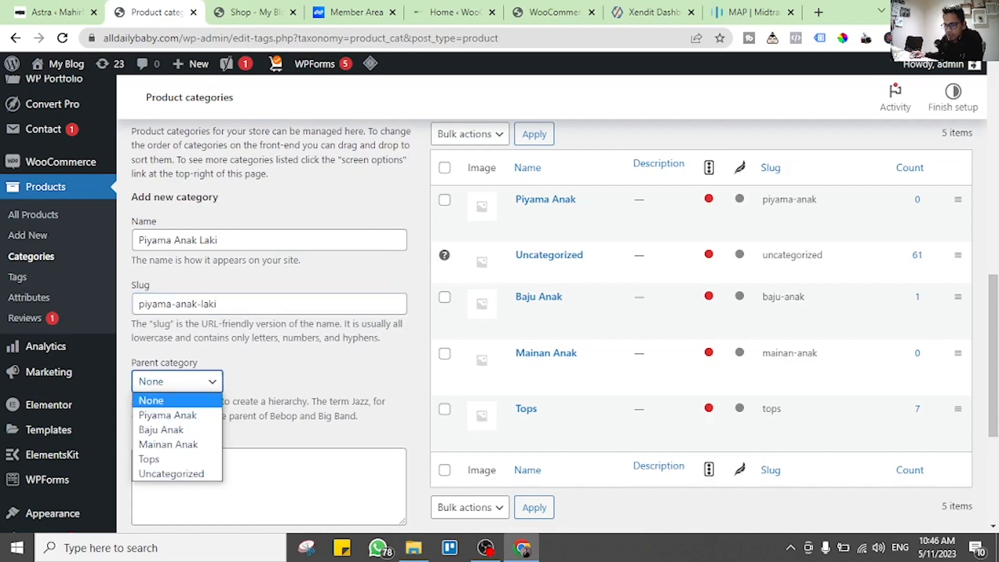
key("Down")
key("Return")
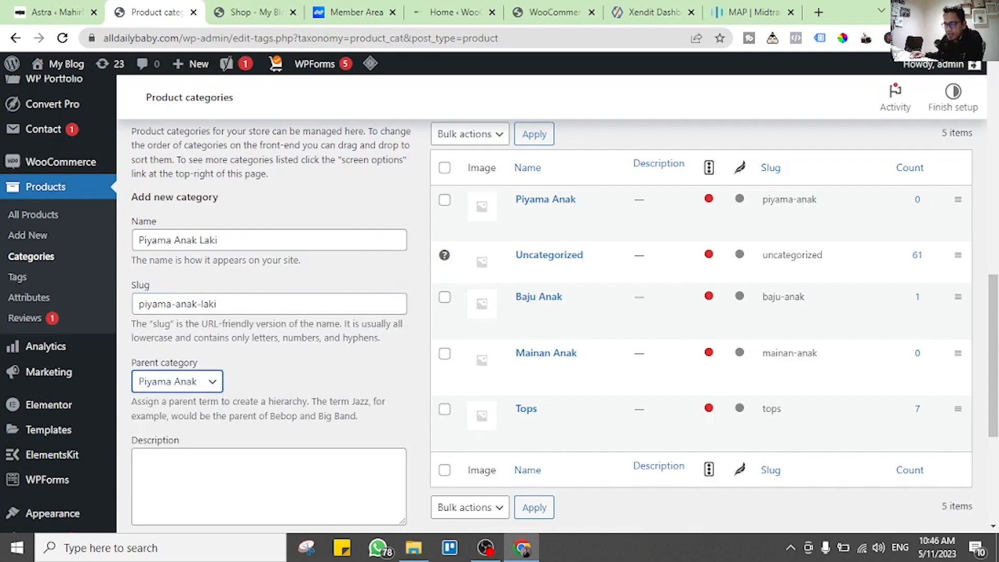
scroll(558, 304, "down", 5)
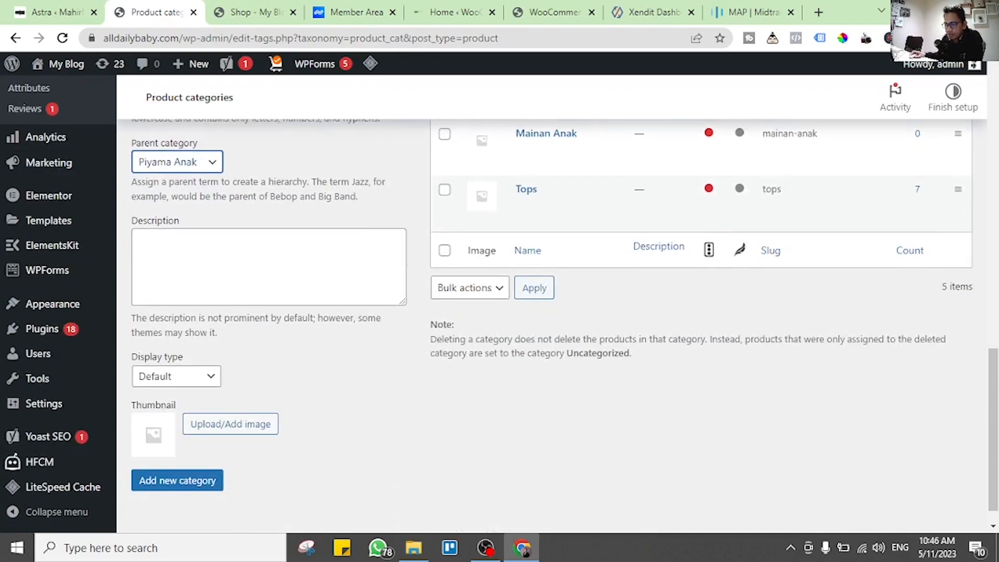
scroll(499, 309, "up", 4)
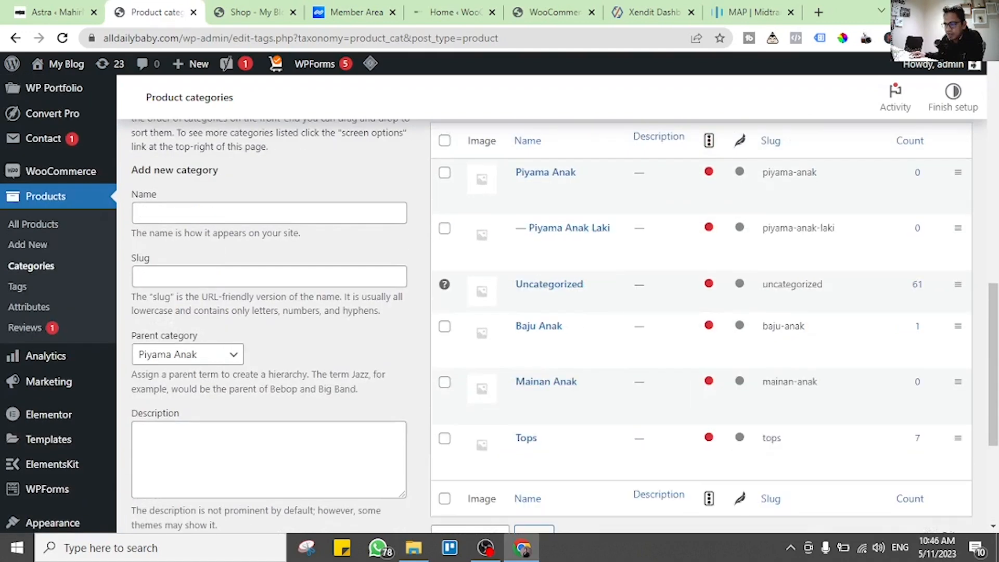
- Add a category named Piyama Anak Perempuan with the slug piyama-anak-perempuan under the parent Piyama Anak
type("Piya")
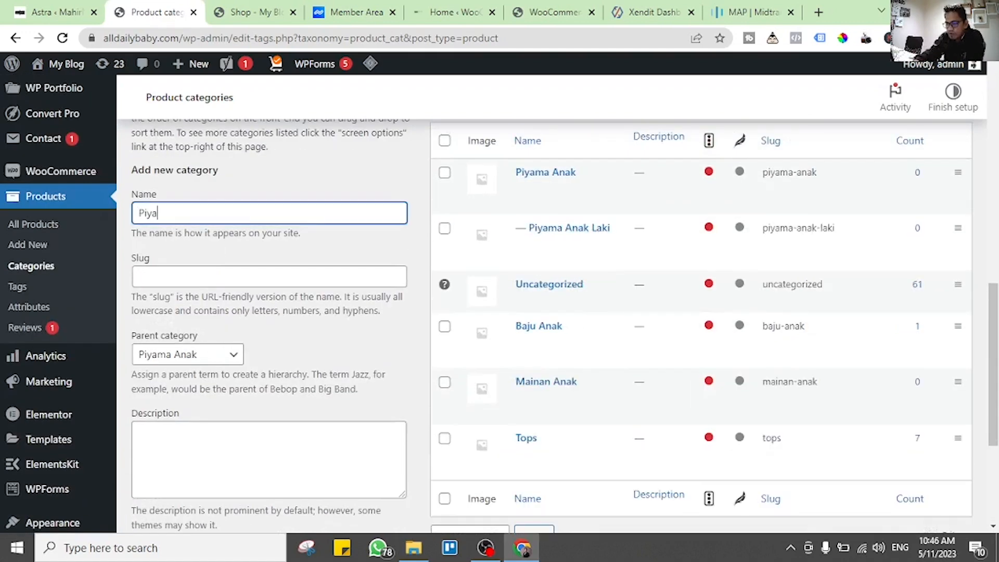
type("ma Anak Perempuan")
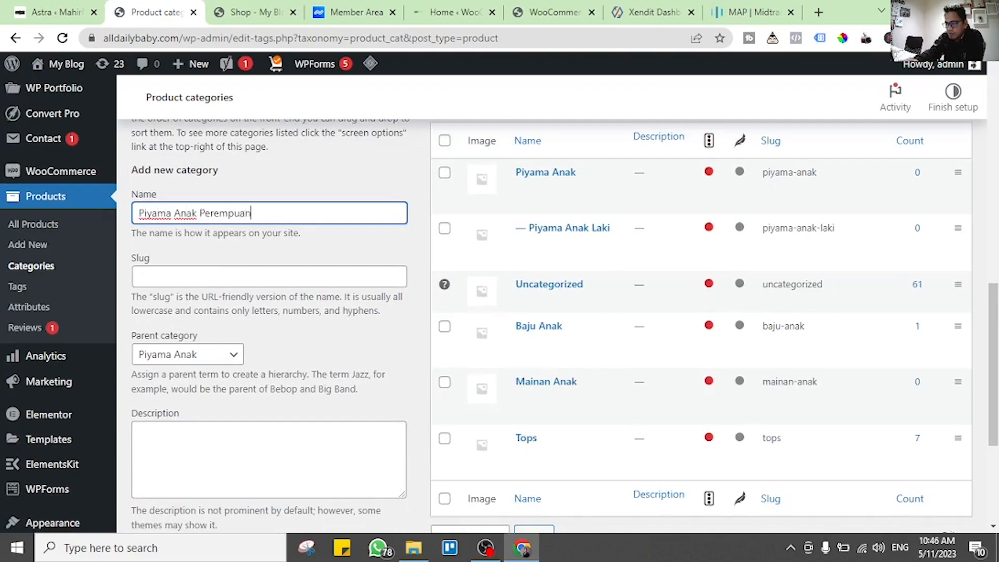
key("Tab")
type("piyama-anak-perempuan")
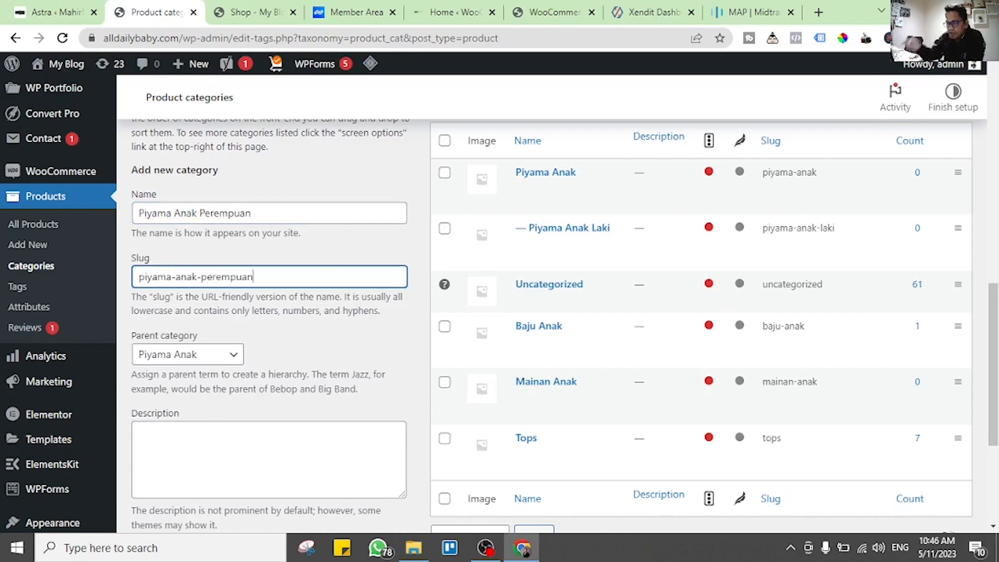
scroll(499, 302, "down", 4)
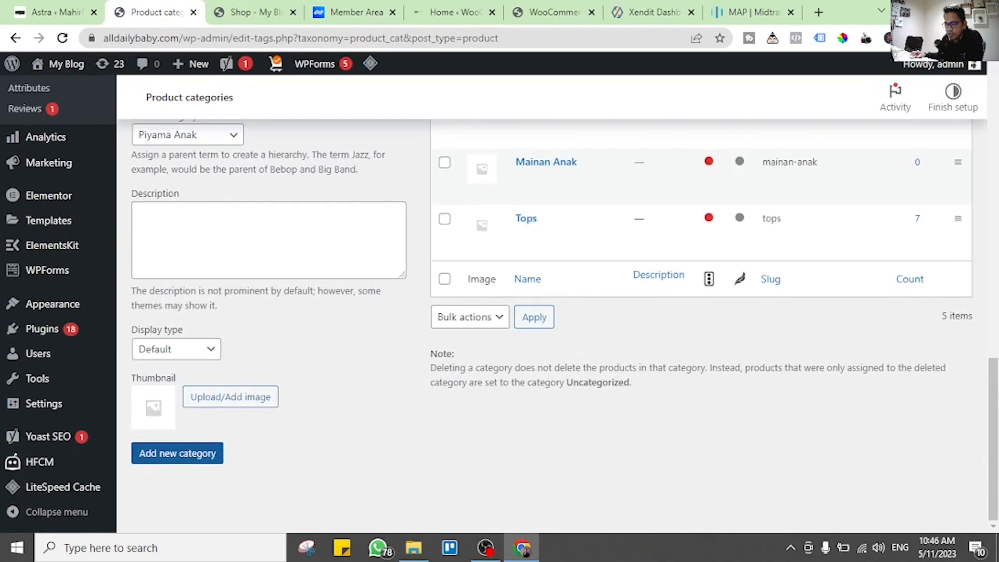
left_click_drag(281, 416, 131, 325)
scroll(131, 325, "up", 1)
scroll(499, 302, "up", 1)
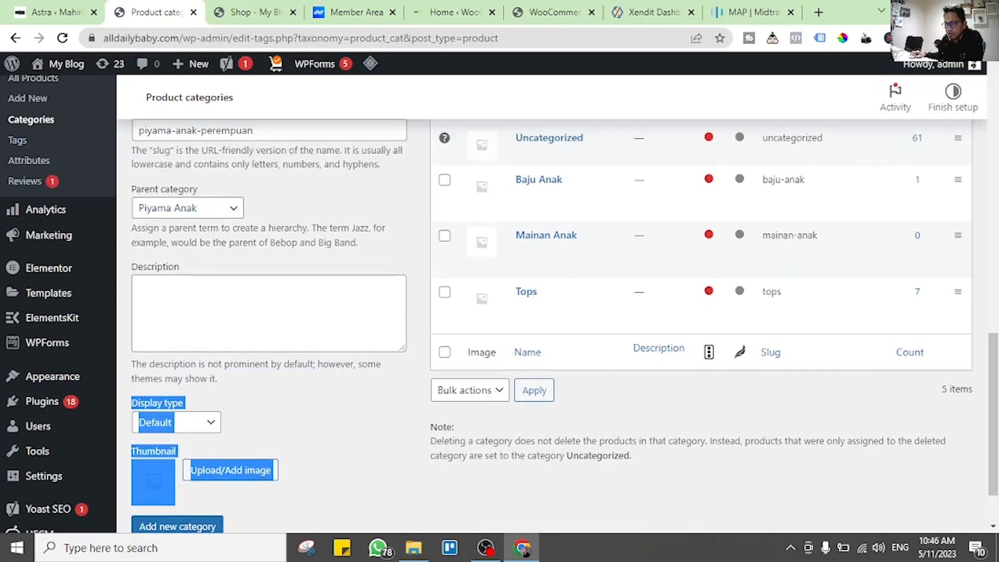
left_click(177, 526)
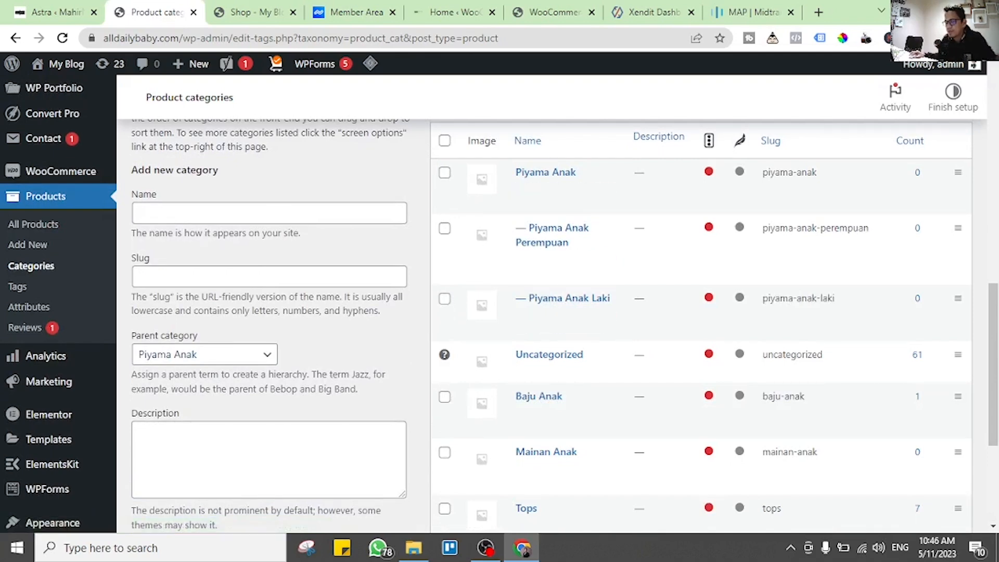
scroll(551, 312, "up", 3)
scroll(551, 312, "up", 1)
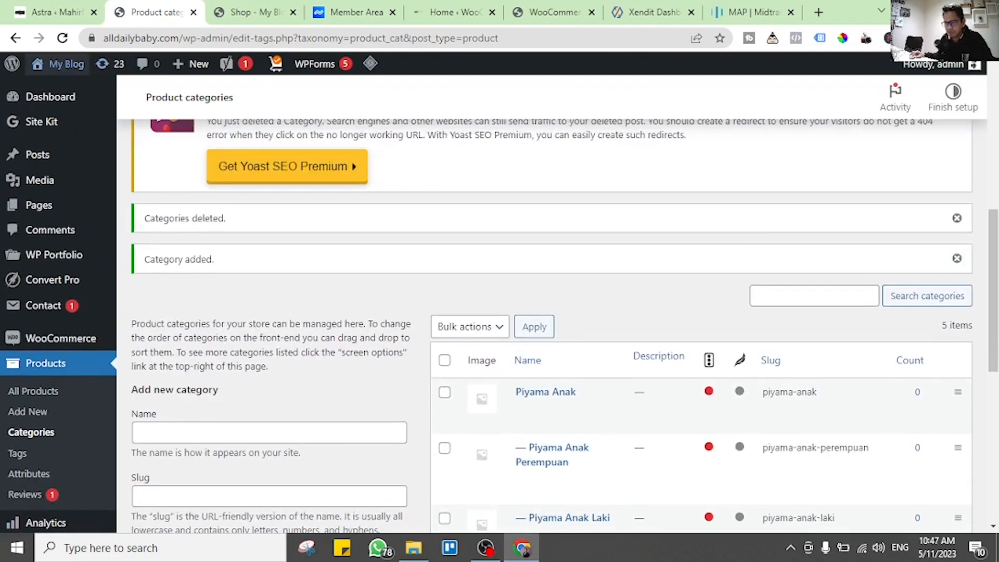
mouse_move(65, 64)
scroll(57, 260, "down", 8)
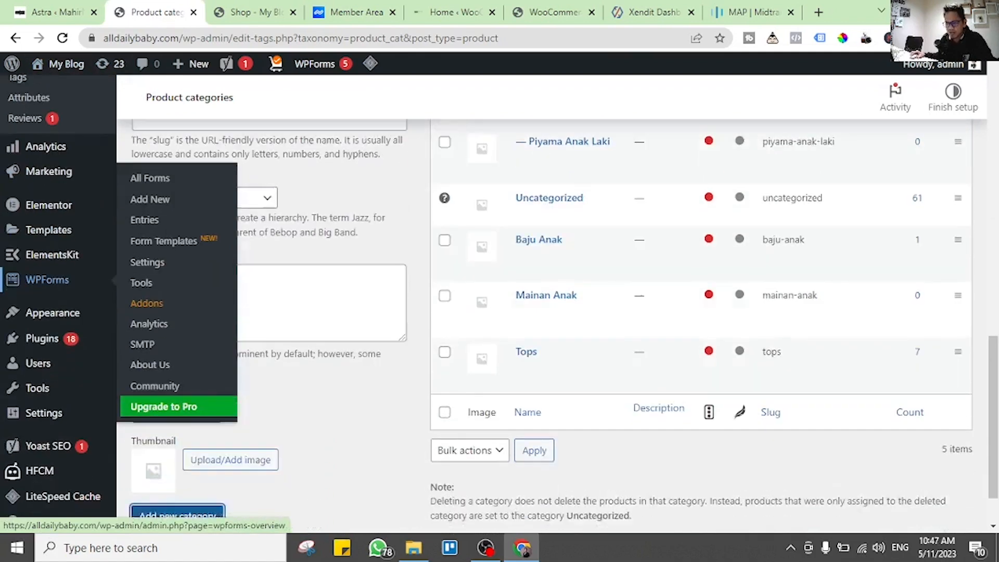
mouse_move(52, 304)
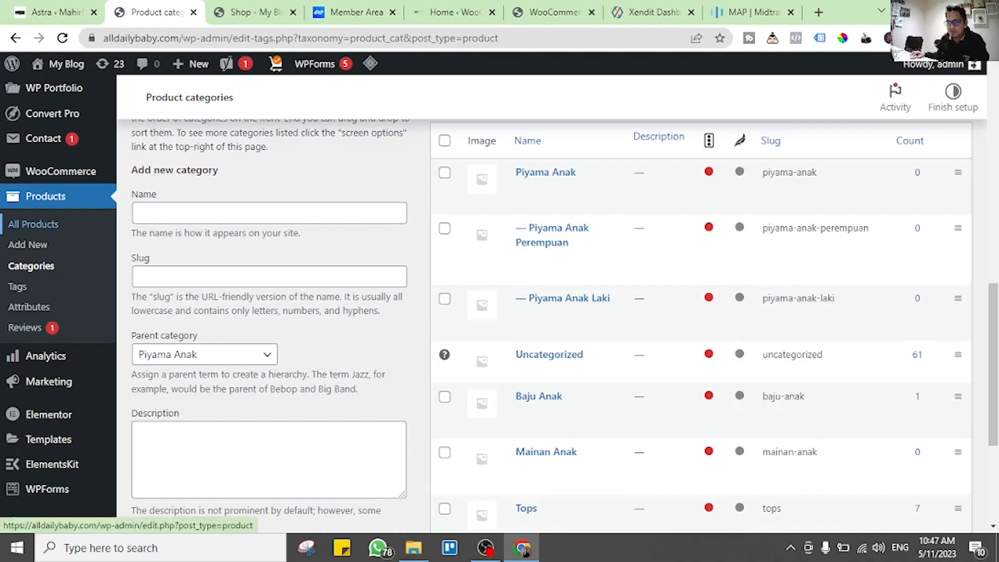
- Open the list of all products and look over the existing entries
left_click(34, 223)
scroll(520, 312, "down", 4)
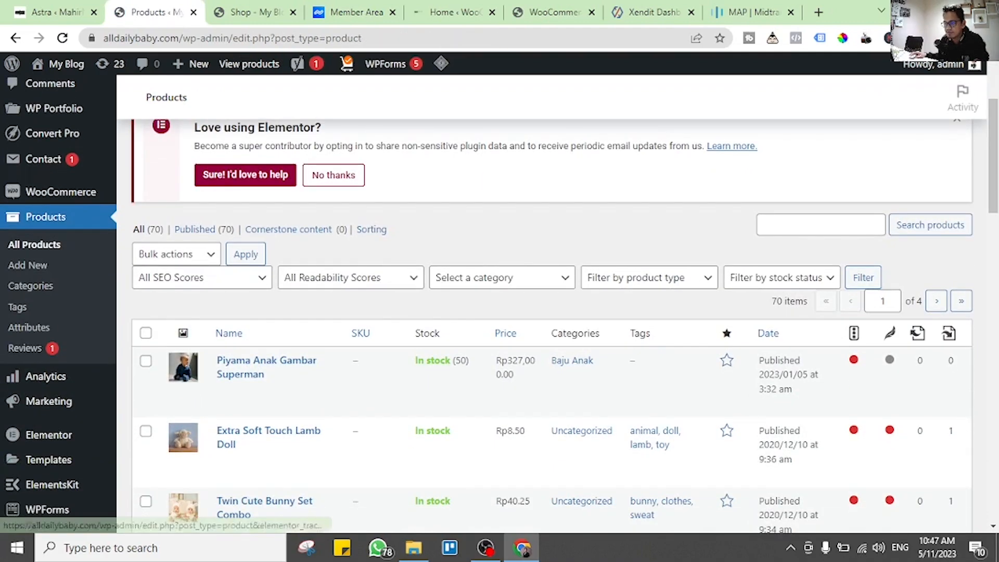
scroll(551, 312, "down", 3)
scroll(551, 312, "up", 1)
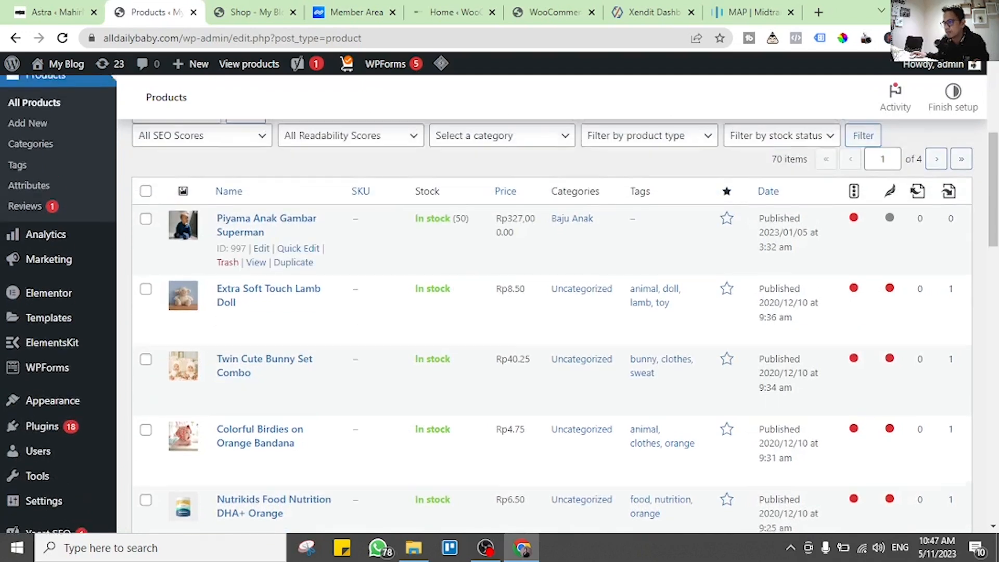
scroll(551, 312, "up", 3)
scroll(551, 313, "up", 3)
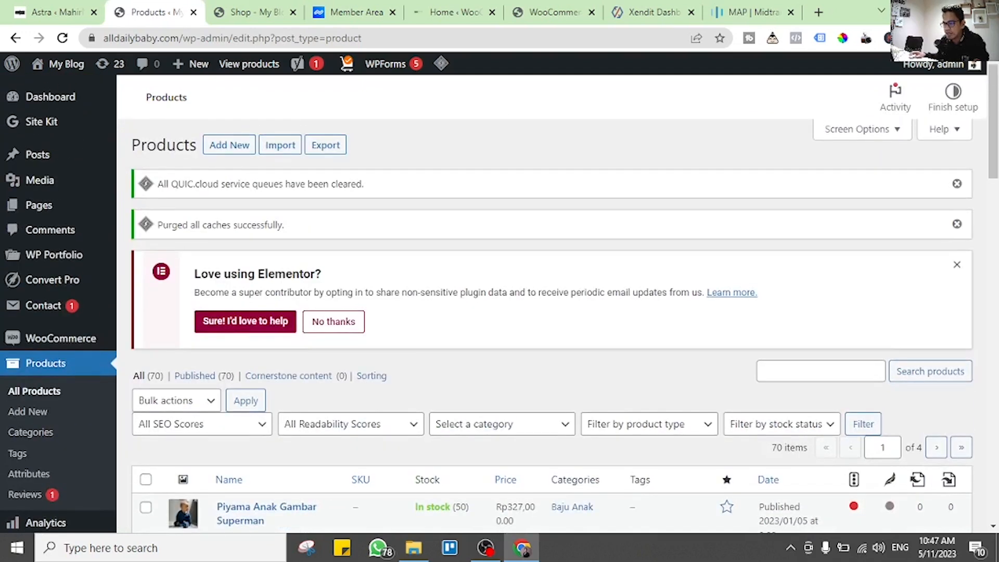
- Start a new product and title it Piyama Anak Laki Gambar Spiderman
left_click(229, 145)
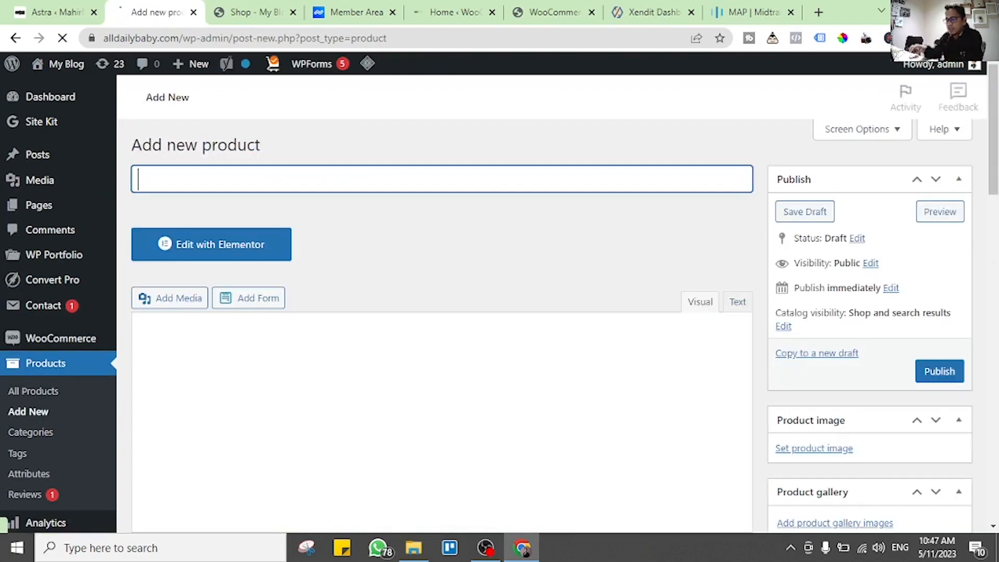
type("Piayama ")
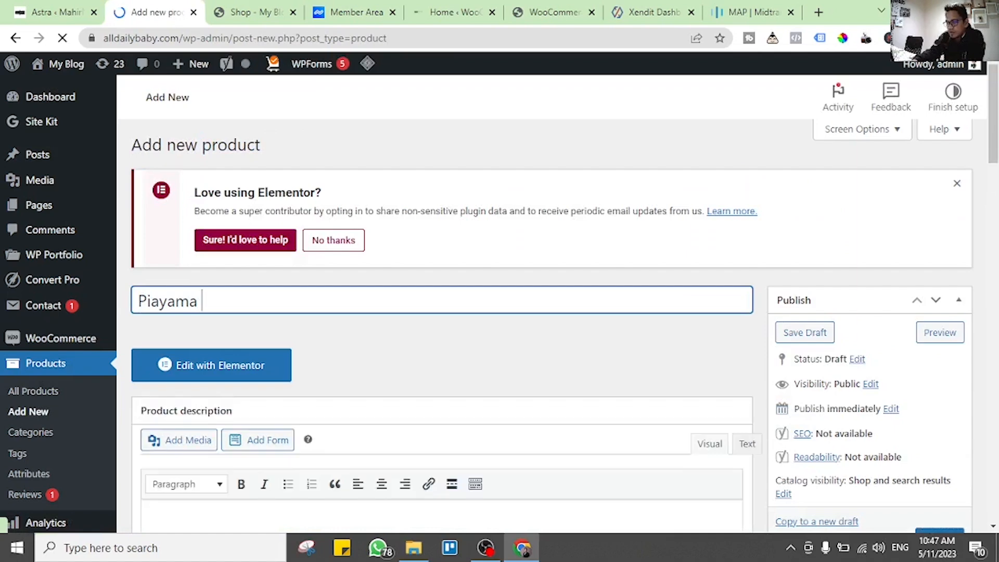
type("Anak Laku")
key("BackSpace")
type("i Gambar ")
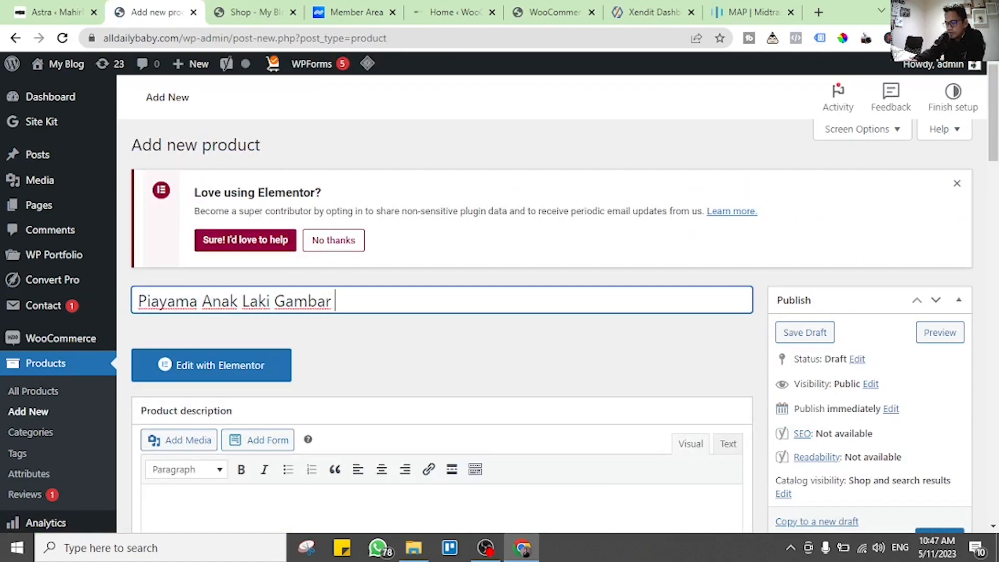
type("Spiderman")
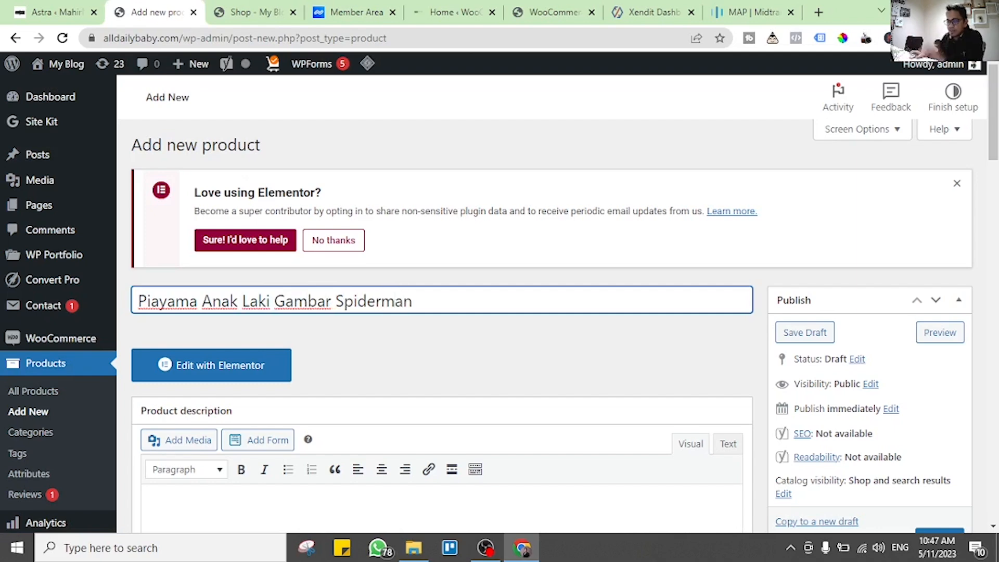
left_click(159, 301)
key("BackSpace")
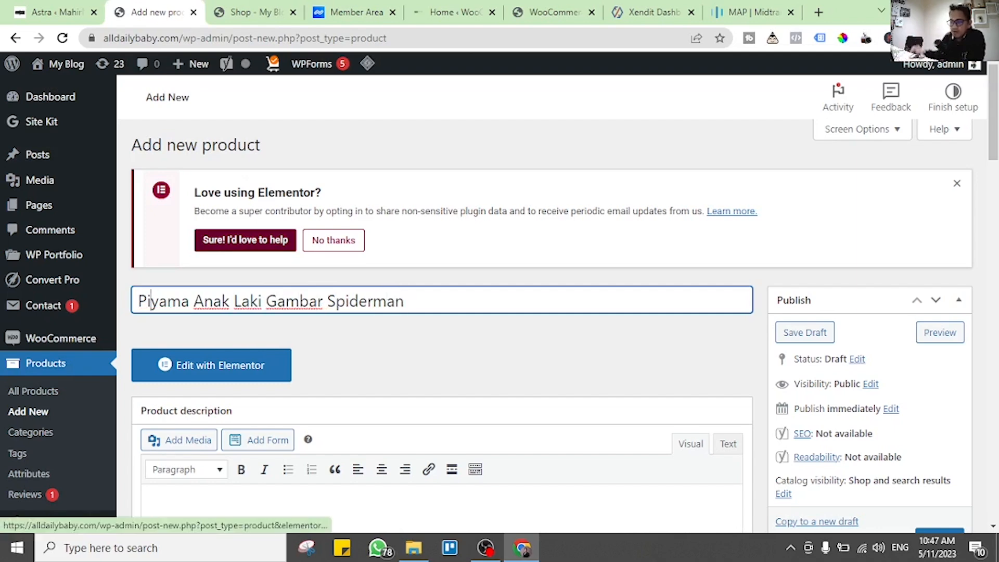
- Look over the sections of the new product form, from the description through Yoast SEO to the product data
scroll(442, 312, "down", 4)
scroll(442, 312, "down", 5)
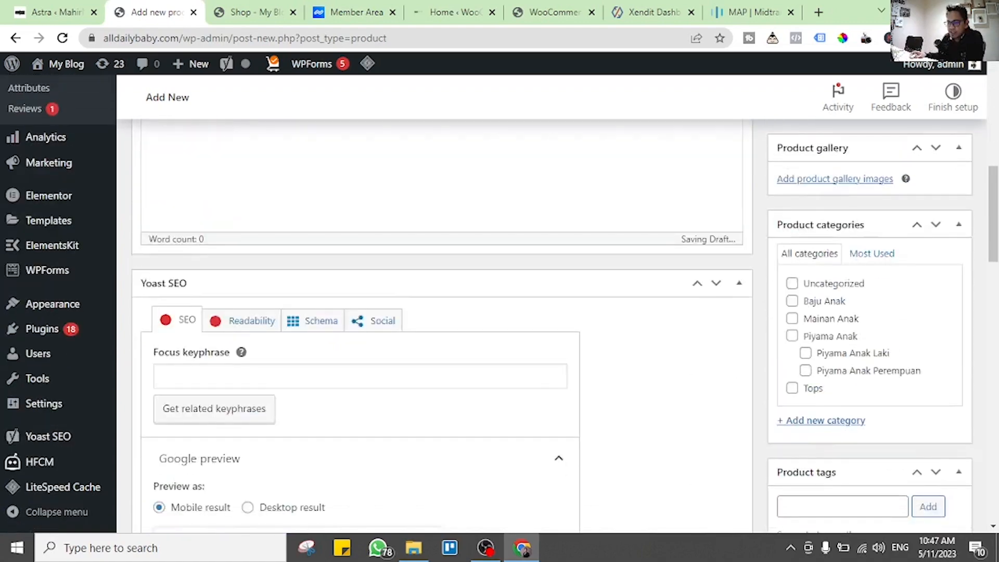
scroll(442, 312, "down", 15)
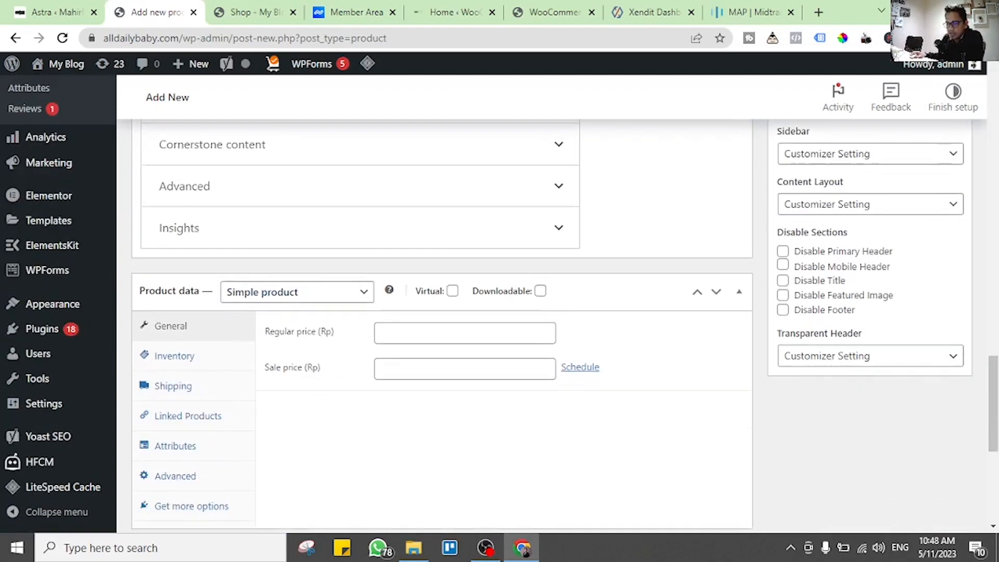
scroll(442, 312, "down", 6)
scroll(443, 312, "up", 15)
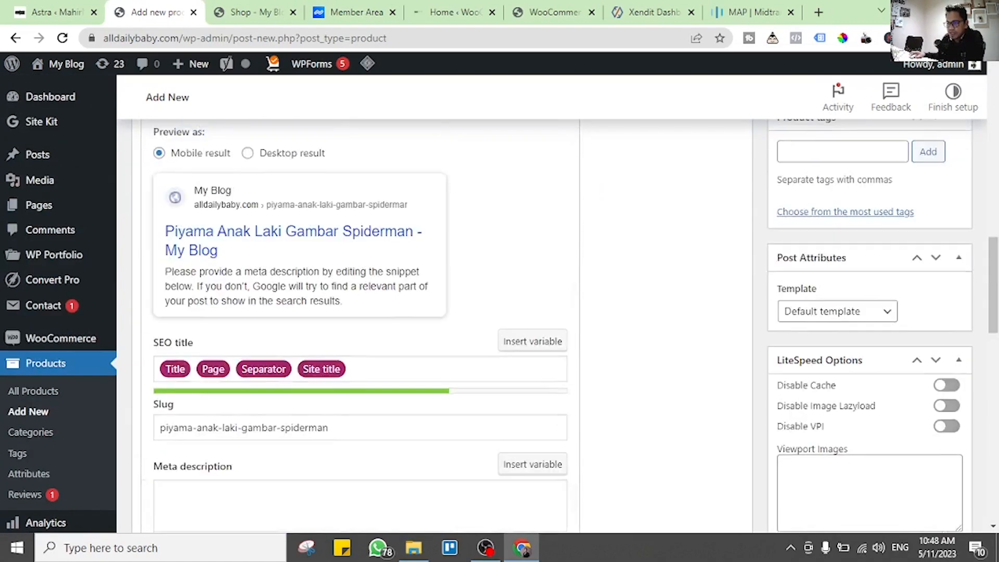
scroll(442, 312, "up", 12)
scroll(442, 312, "down", 4)
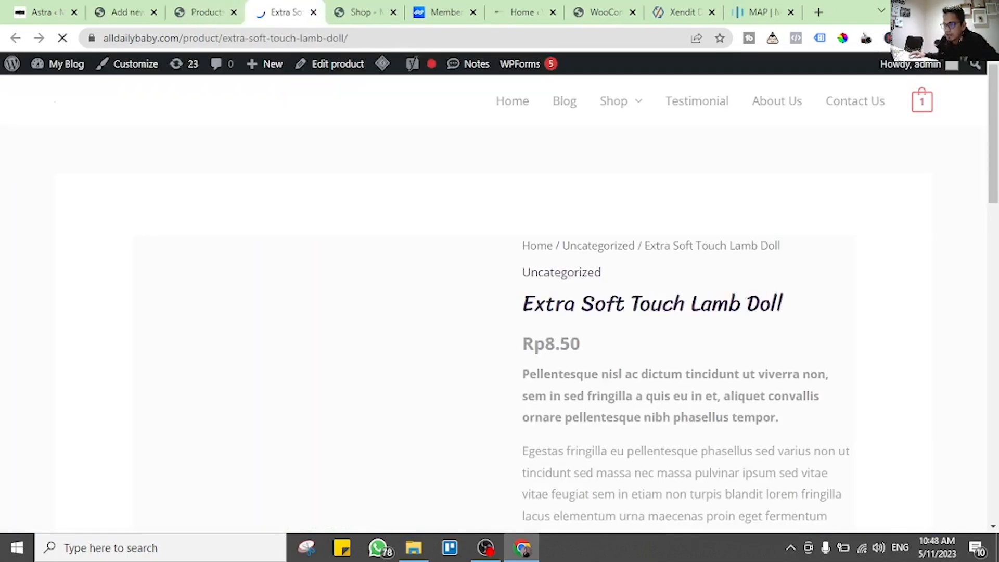
- Examine the Extra Soft Touch Lamb Doll product page to see where its short text and full description appear
scroll(671, 312, "down", 4)
left_click_drag(671, 468, 673, 253)
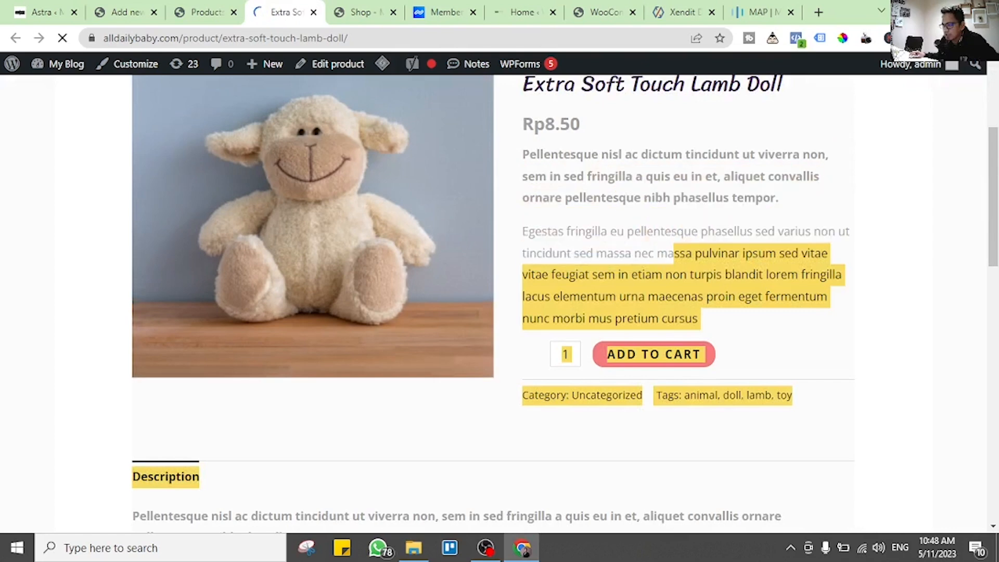
left_click(673, 254)
left_click_drag(671, 458, 585, 176)
scroll(585, 176, "down", 3)
scroll(494, 312, "down", 2)
left_click_drag(132, 223, 205, 389)
scroll(494, 302, "up", 7)
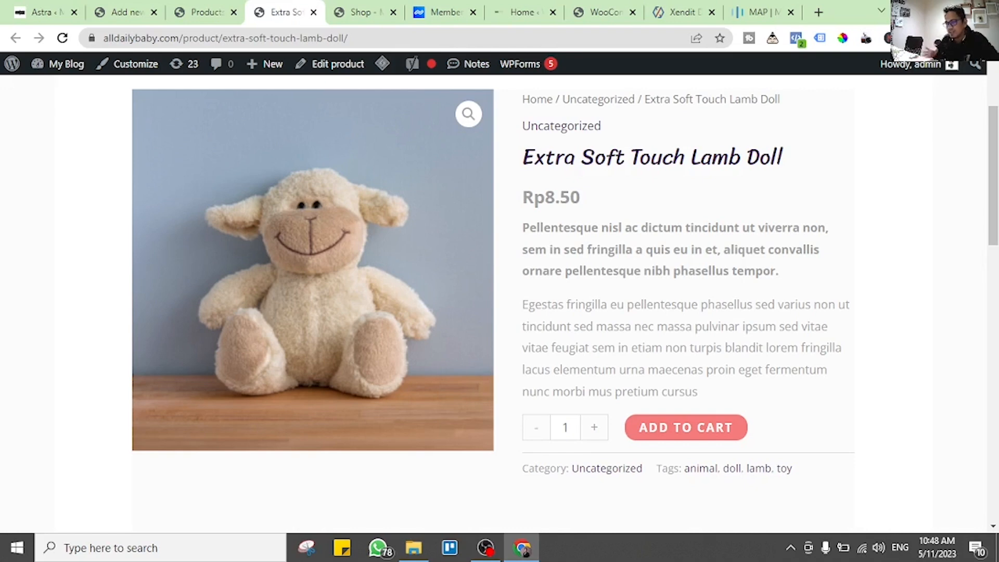
scroll(499, 301, "down", 4)
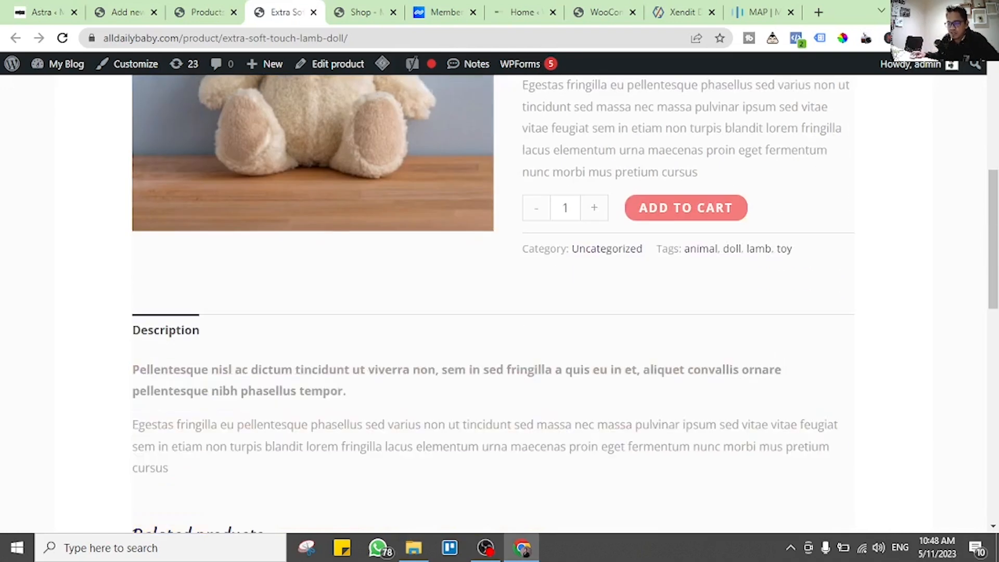
scroll(499, 302, "down", 1)
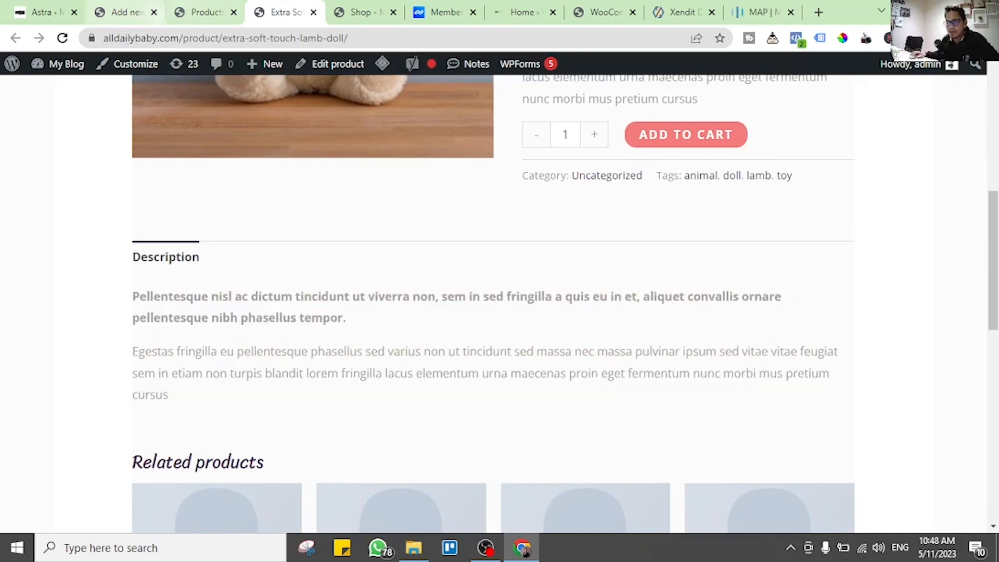
- Return to the new product form and locate its product description and product short description editors
left_click(204, 13)
scroll(499, 301, "up", 3)
left_click(124, 12)
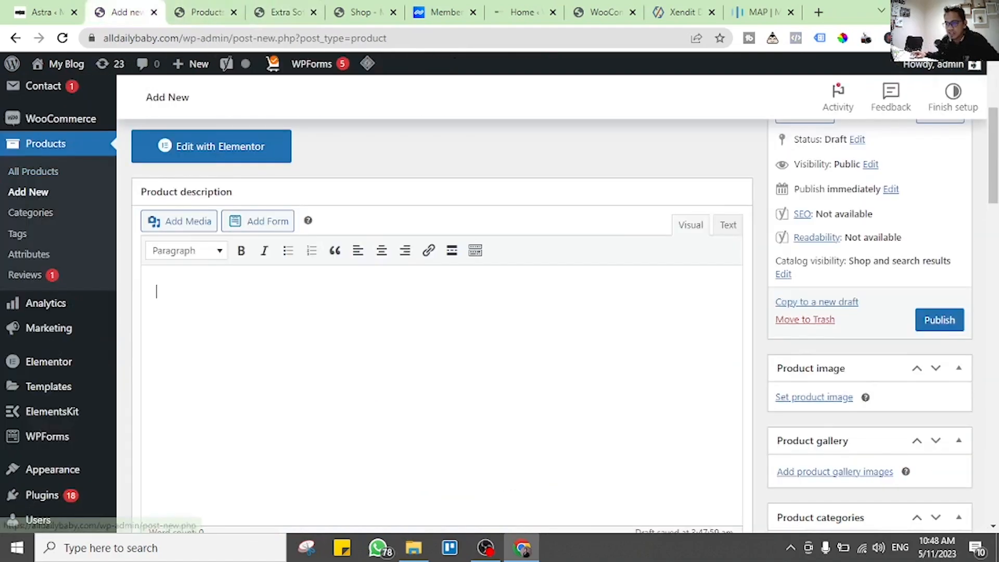
scroll(442, 322, "down", 20)
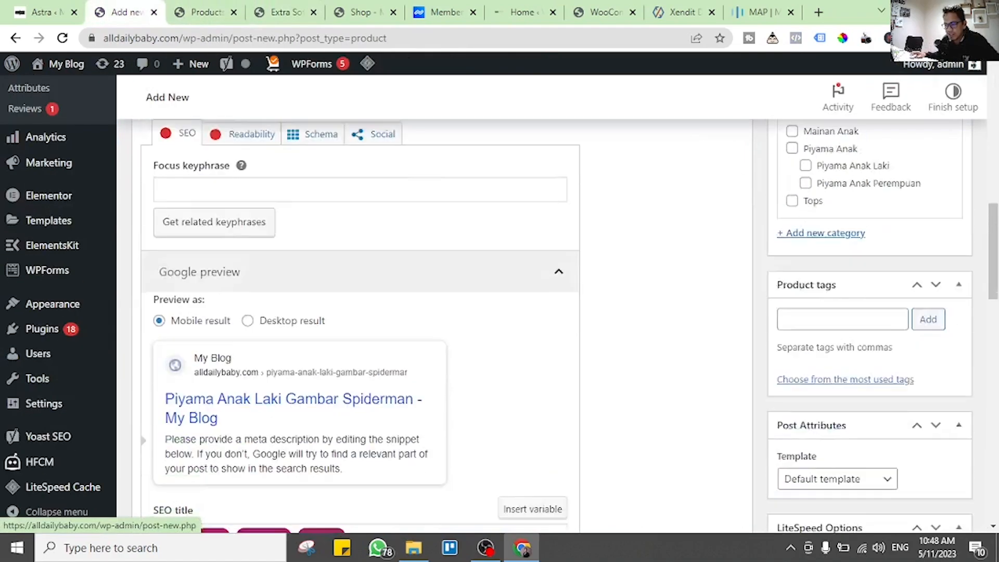
scroll(442, 322, "up", 8)
scroll(442, 323, "down", 13)
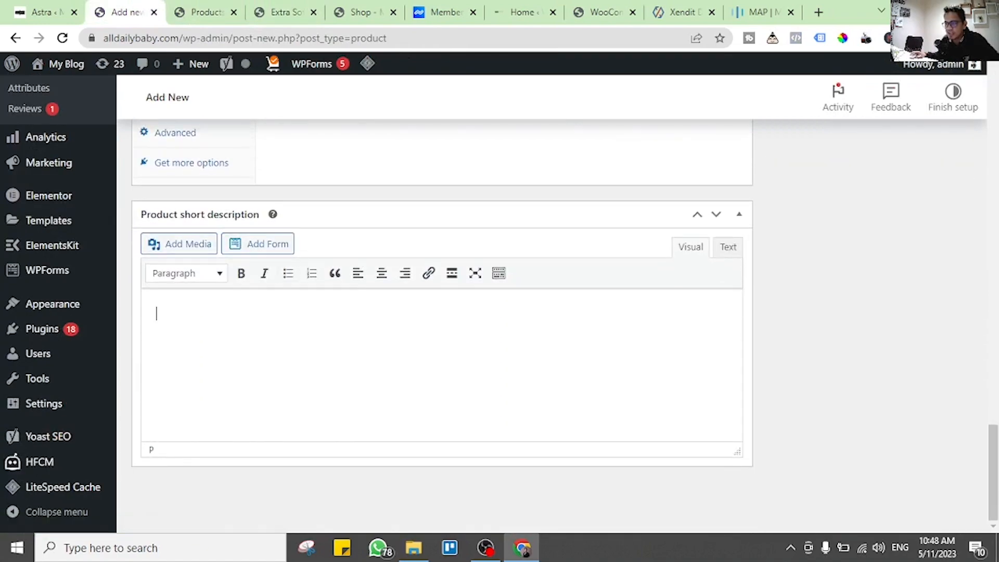
scroll(442, 323, "up", 20)
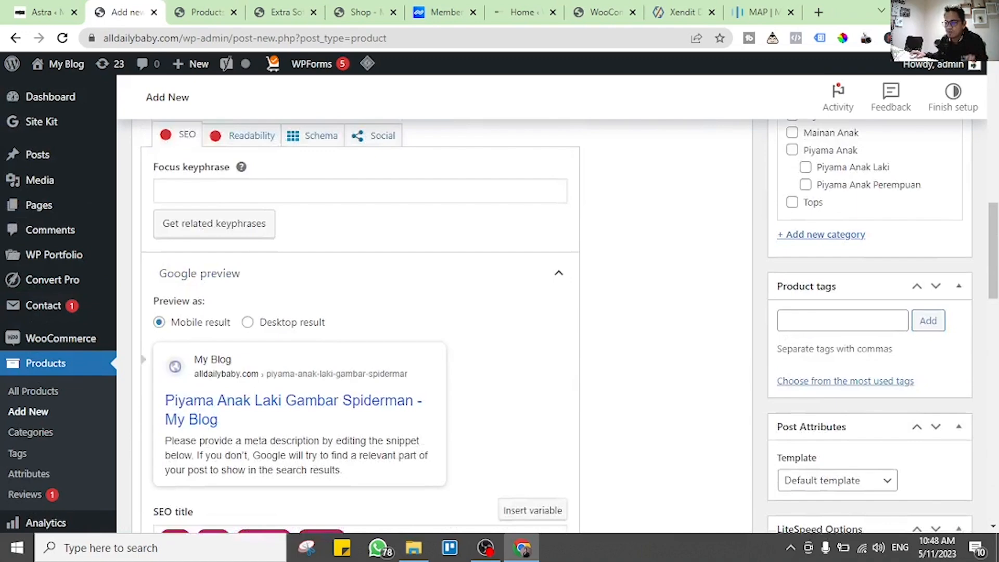
scroll(442, 323, "down", 10)
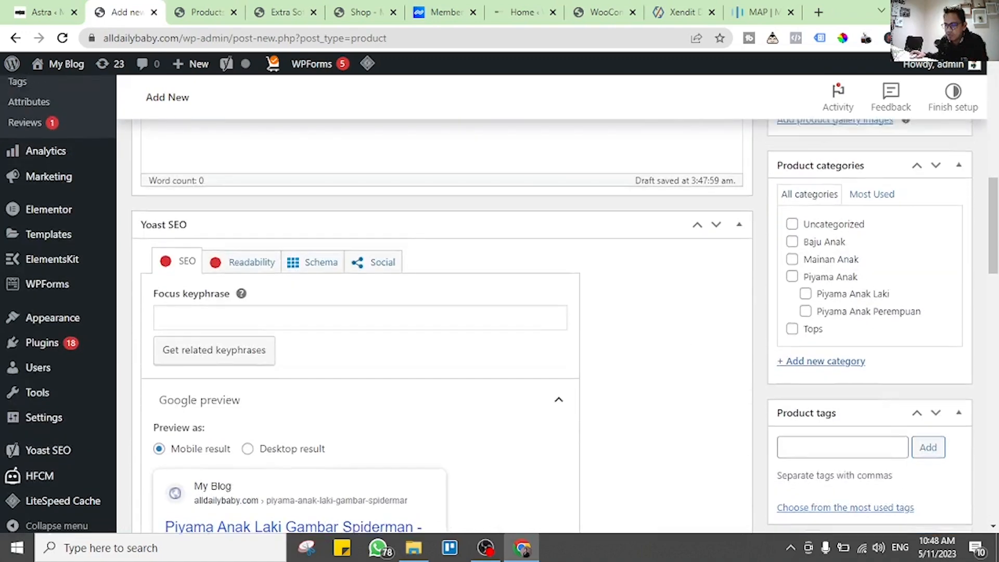
scroll(442, 322, "up", 6)
scroll(442, 322, "up", 3)
scroll(442, 322, "down", 3)
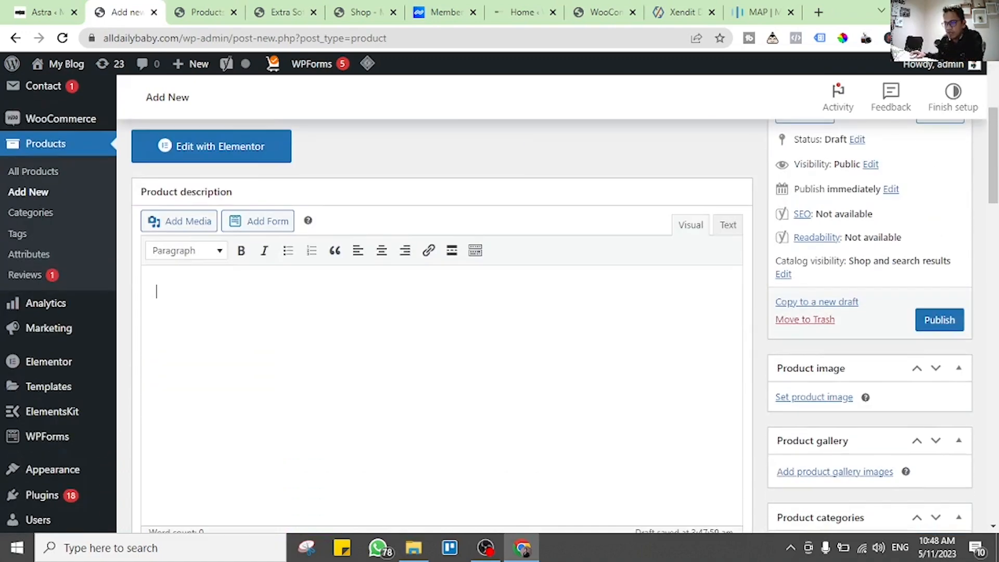
- Copy the full description from the Extra Soft Touch Lamb Doll page and paste it as the new product's description
left_click(363, 13)
left_click(286, 13)
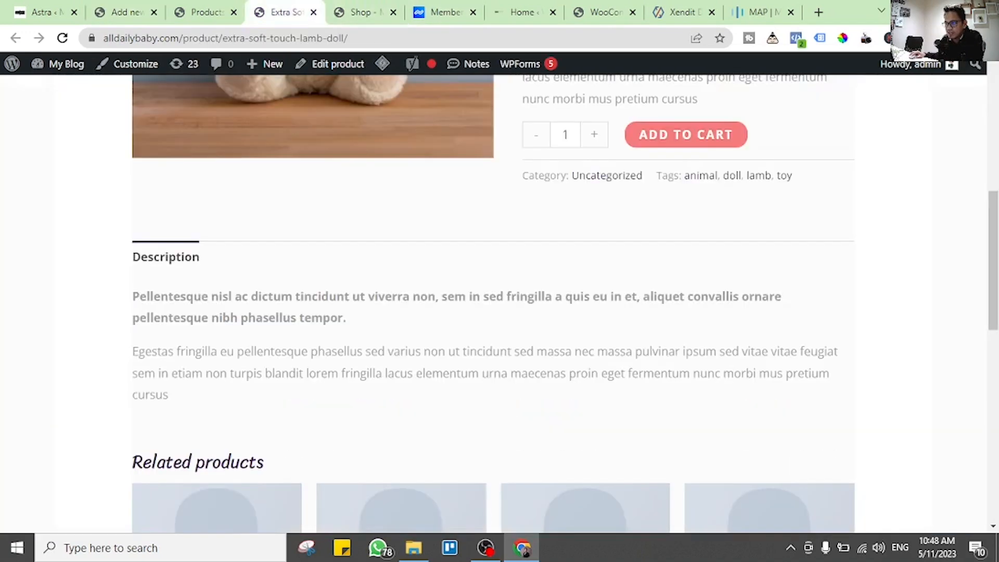
scroll(494, 302, "up", 4)
left_click_drag(522, 154, 585, 231)
scroll(585, 232, "down", 3)
mouse_move(132, 369)
left_mouse_down()
mouse_move(171, 468)
mouse_move(133, 391)
mouse_move(134, 371)
left_mouse_up()
right_click(140, 372)
key("Escape")
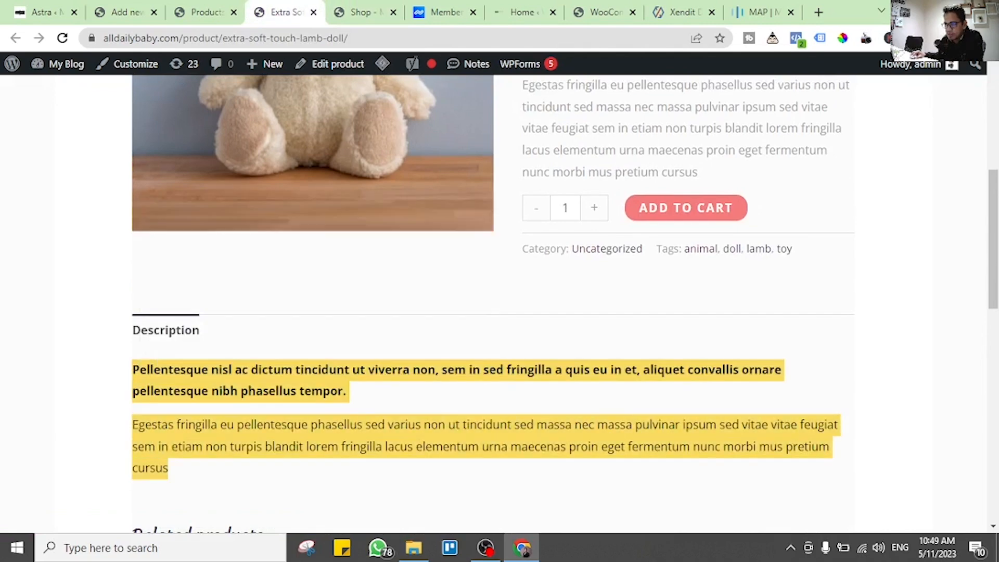
left_click(206, 12)
left_click(124, 12)
type("Pellentesque nisl ac dictum tincidunt ut viverra non, sem in sed fringilla a quis eu in et, aliquet convallis ornare pellentesque nibh phasellus tempor. Egestas fringilla eu pellentesque phasellus sed varius non ut tincidunt sed massa nec massa pulvinar ipsum sed vitae vitae feugiat sem in etiam non turpis blandit lorem fringilla lacus elementum urna maecenas proin eget fermentum nunc morbi risus pretium cursus")
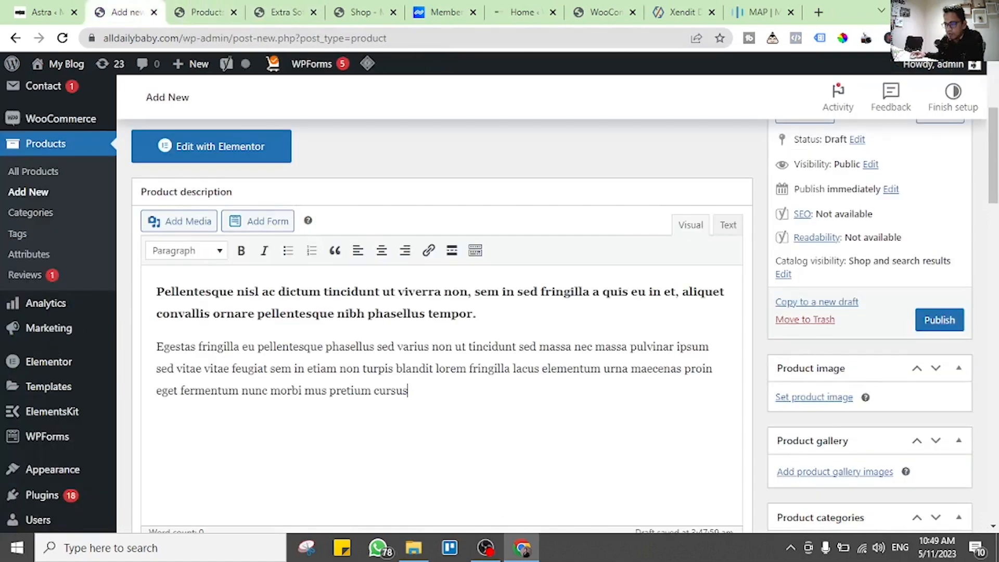
- Copy the text below the price on the Extra Soft Touch Lamb Doll page into the new product's short description
scroll(358, 322, "down", 9)
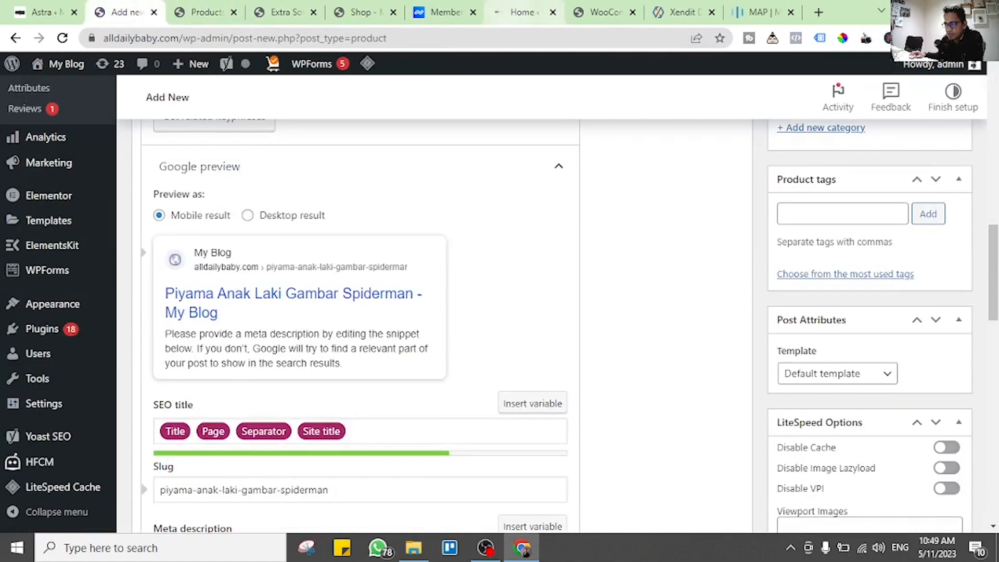
left_click(363, 12)
left_click(285, 12)
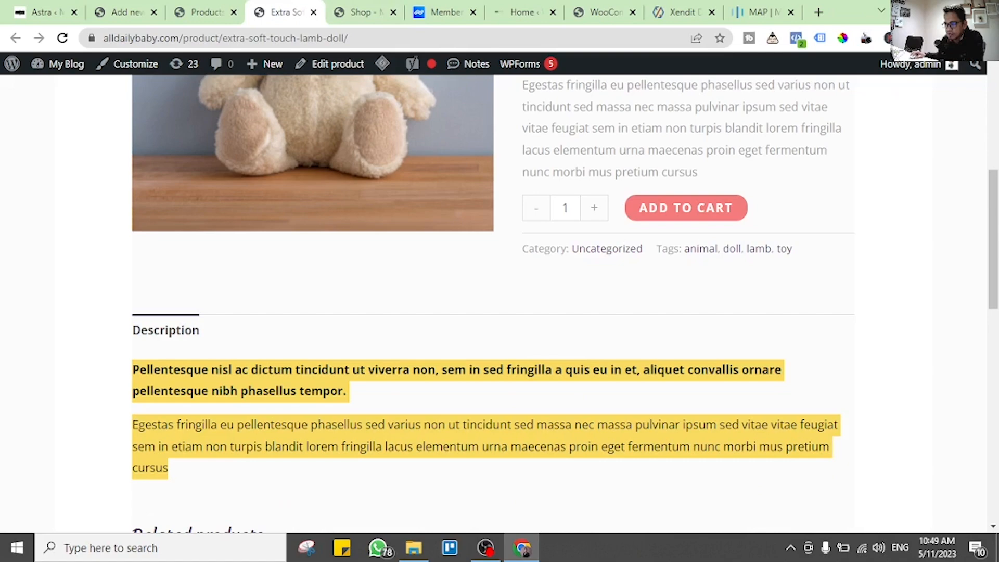
scroll(395, 312, "down", 5)
scroll(395, 312, "up", 8)
left_click_drag(521, 153, 700, 318)
right_click(649, 275)
left_click(684, 286)
left_click(127, 12)
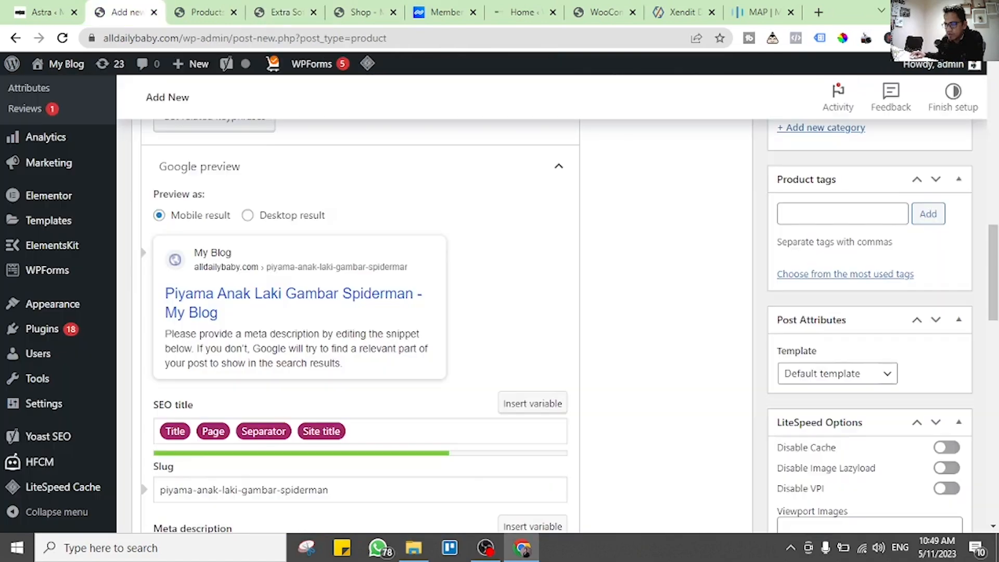
scroll(395, 375, "down", 7)
scroll(395, 375, "down", 7)
left_click(395, 375)
key("ctrl+v")
- Assign the product to the categories Piyama Anak Laki and Piyama Anak
scroll(395, 375, "up", 5)
scroll(395, 374, "up", 10)
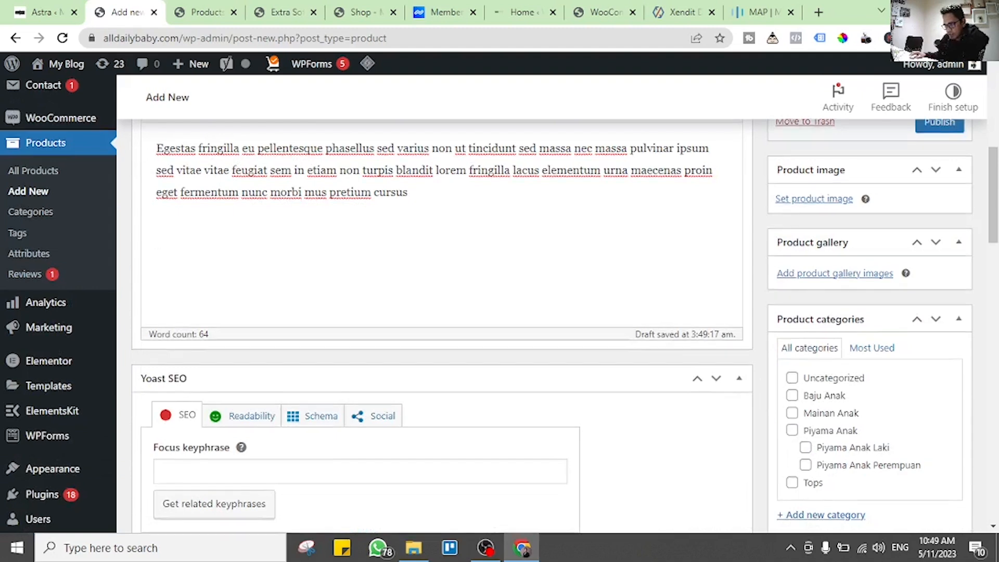
scroll(395, 374, "down", 3)
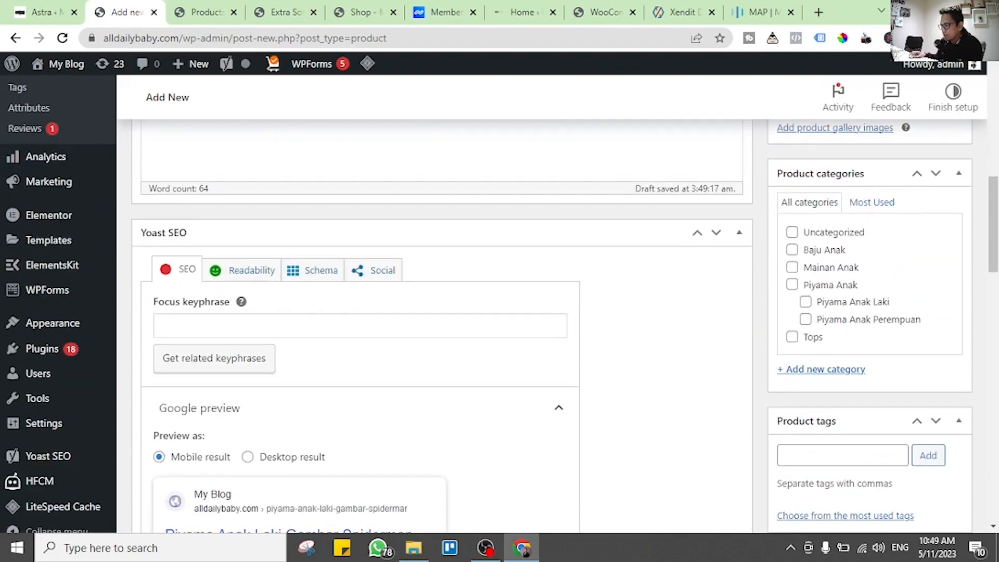
left_click(805, 302)
left_click(792, 284)
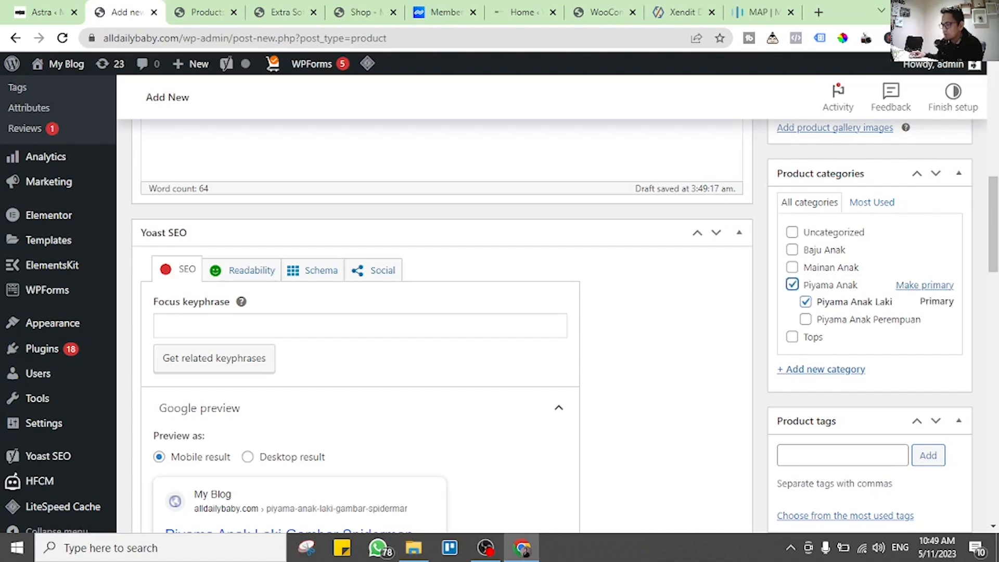
- Set the product's regular price to Rp 150000 and its sale price to Rp 95000
scroll(557, 323, "down", 10)
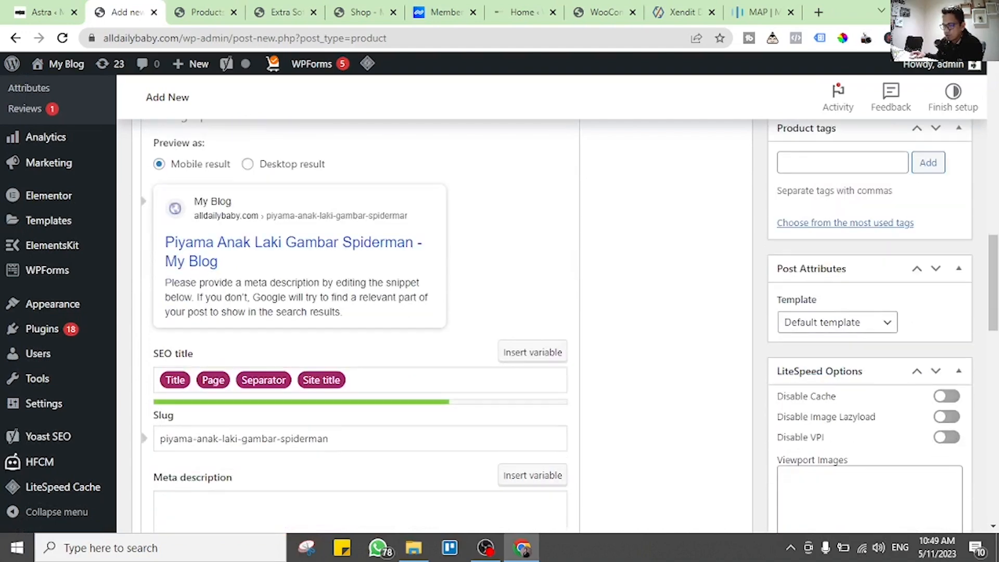
scroll(442, 322, "down", 10)
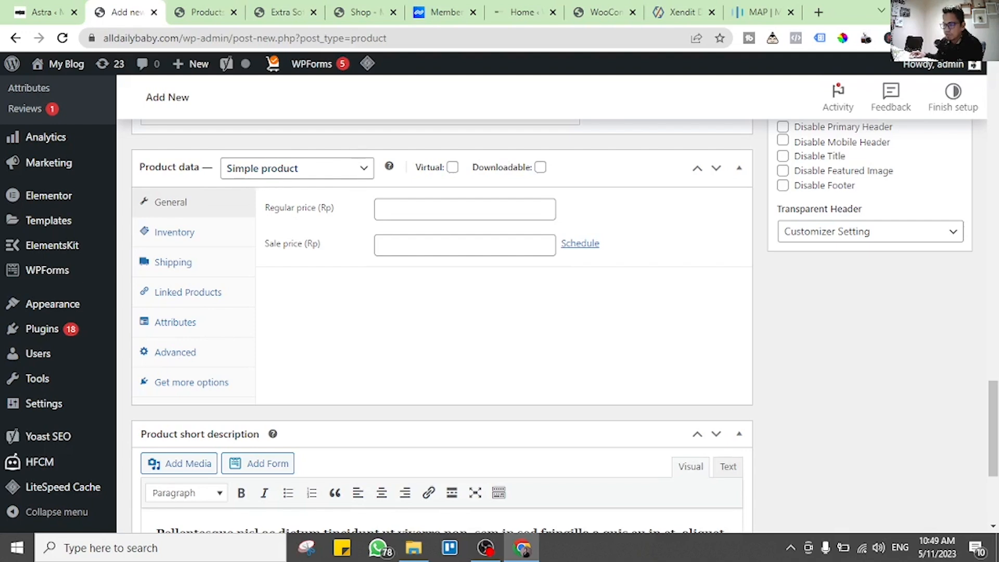
left_click(465, 209)
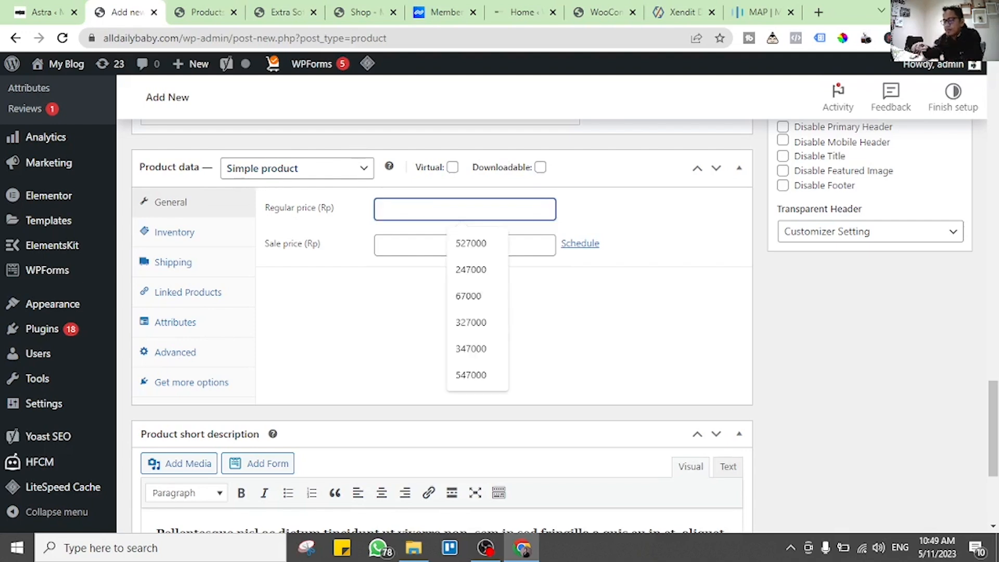
type("150000")
key("Tab")
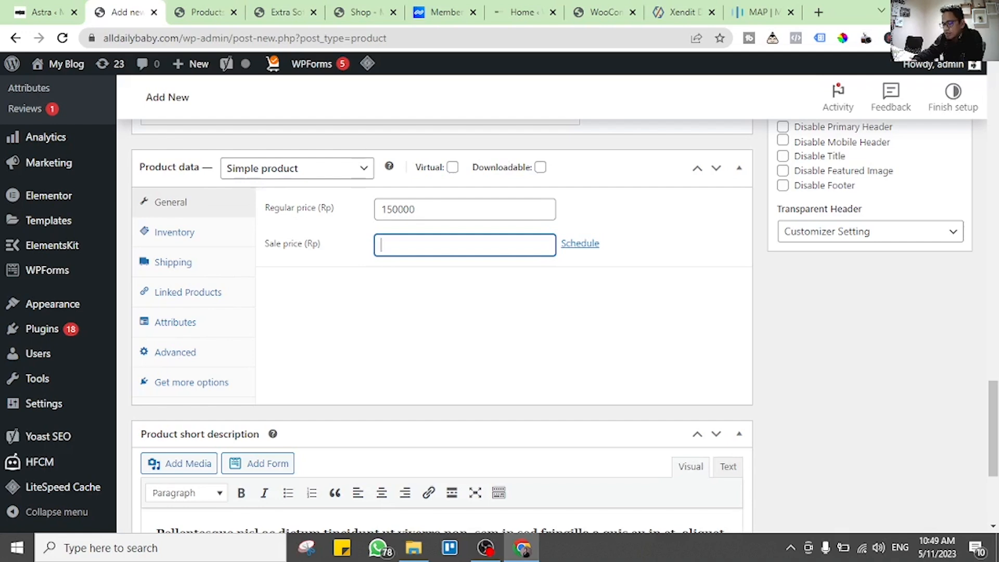
type("95000")
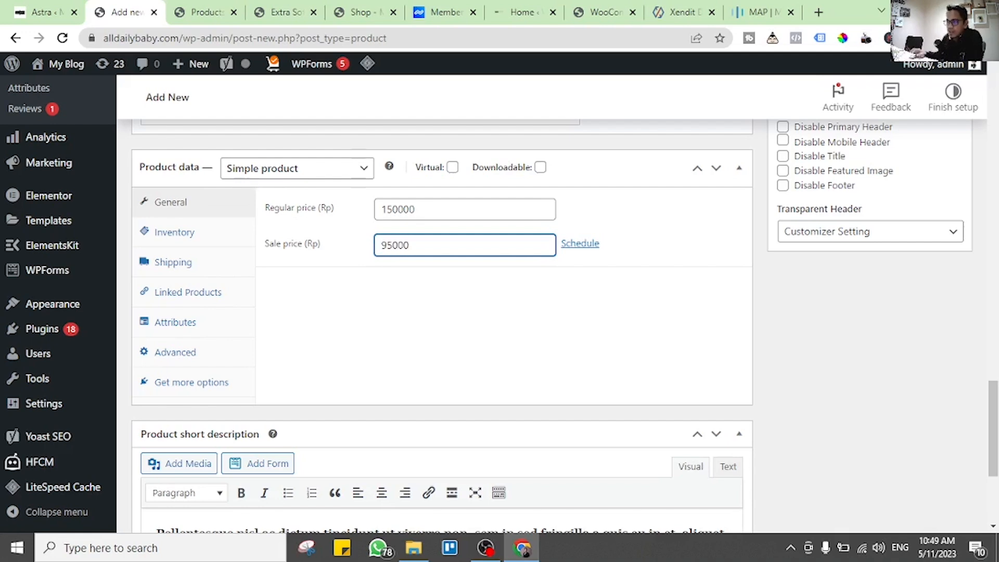
key("Tab")
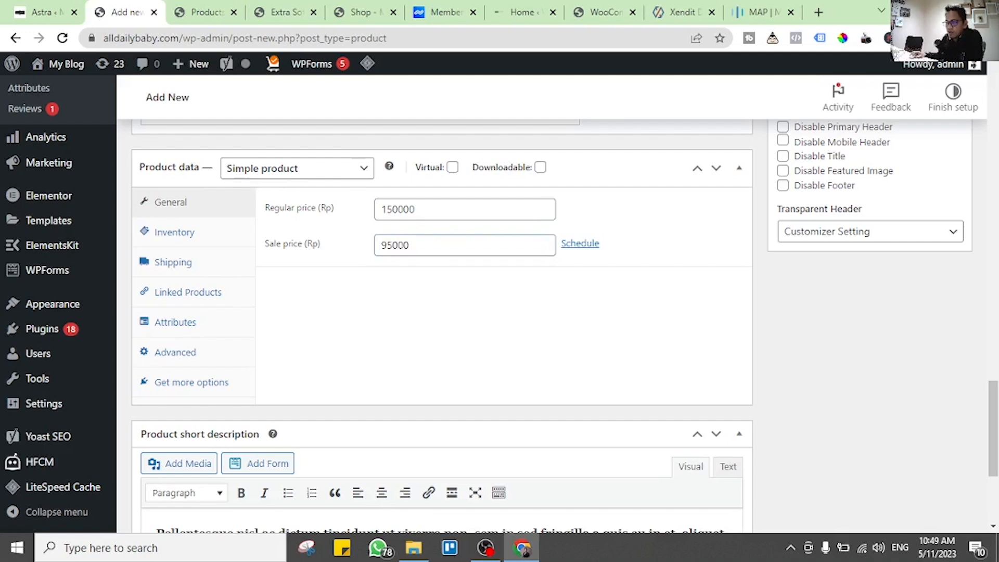
- View the name and price area of the Extra Soft Touch Lamb Doll product page
left_click(286, 12)
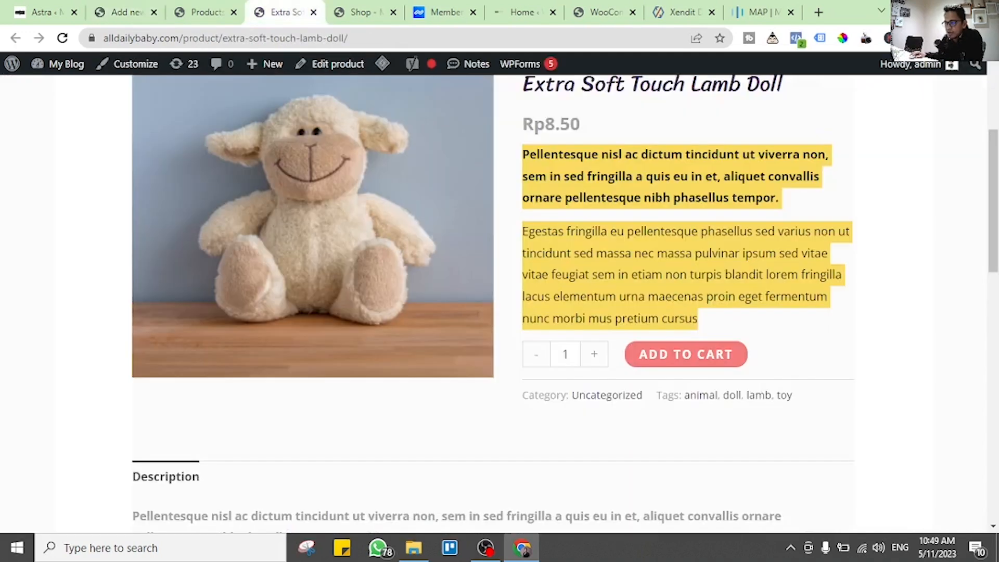
left_click(686, 287)
scroll(687, 286, "up", 1)
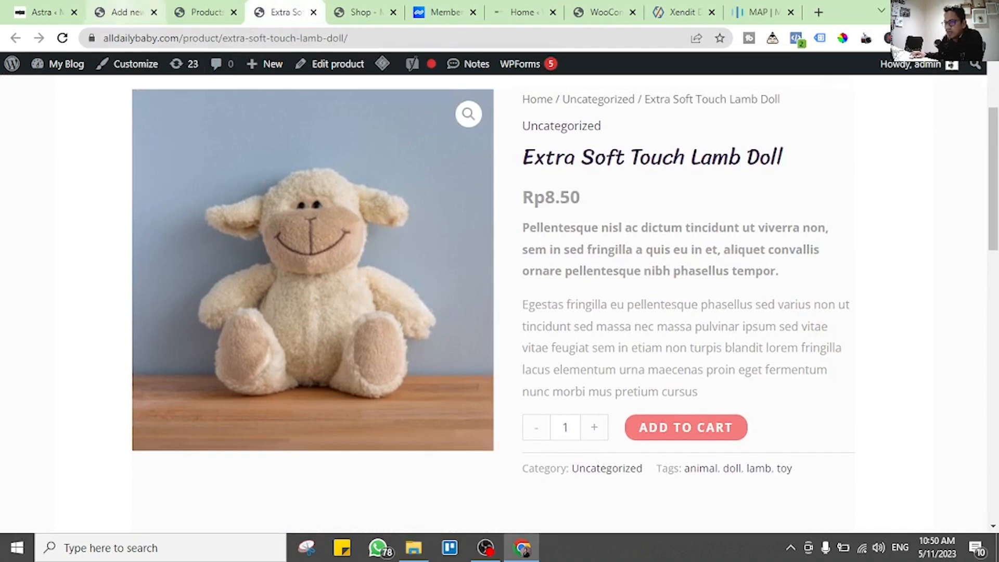
- Go back to the new product's inventory settings and enter PIYMAANAK as its SKU
left_click(127, 12)
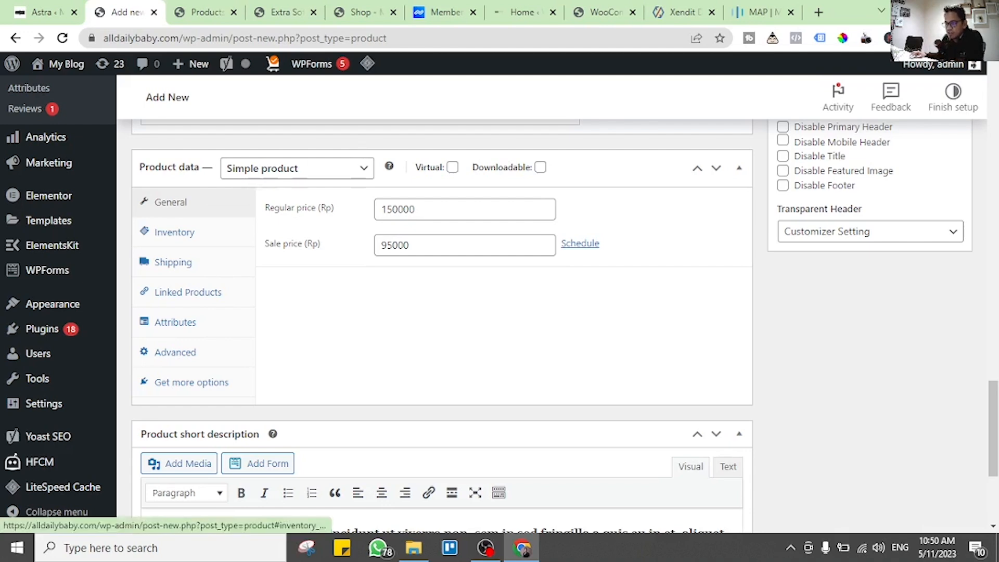
left_click(174, 232)
left_click(465, 209)
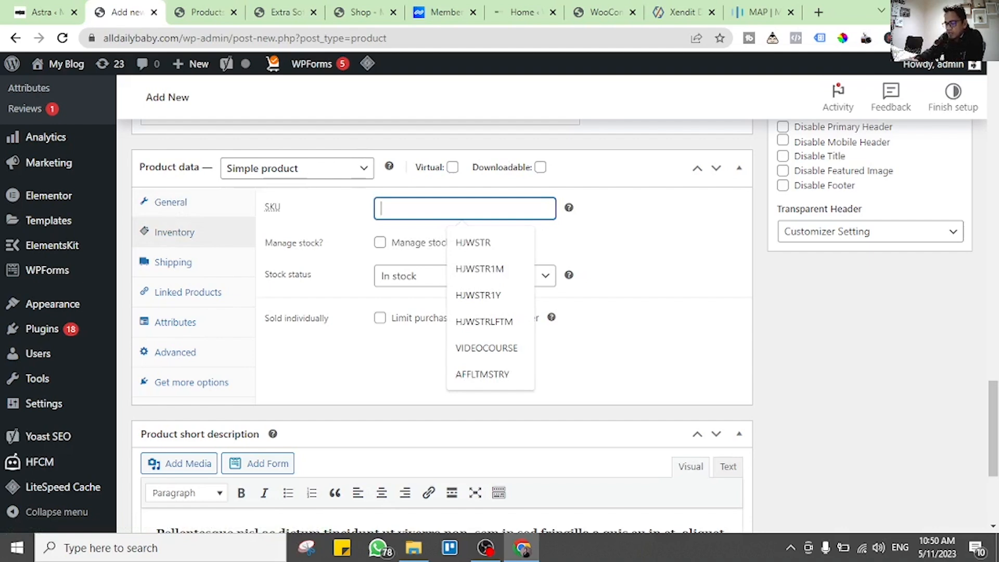
type("PIYMA")
type("ANAK")
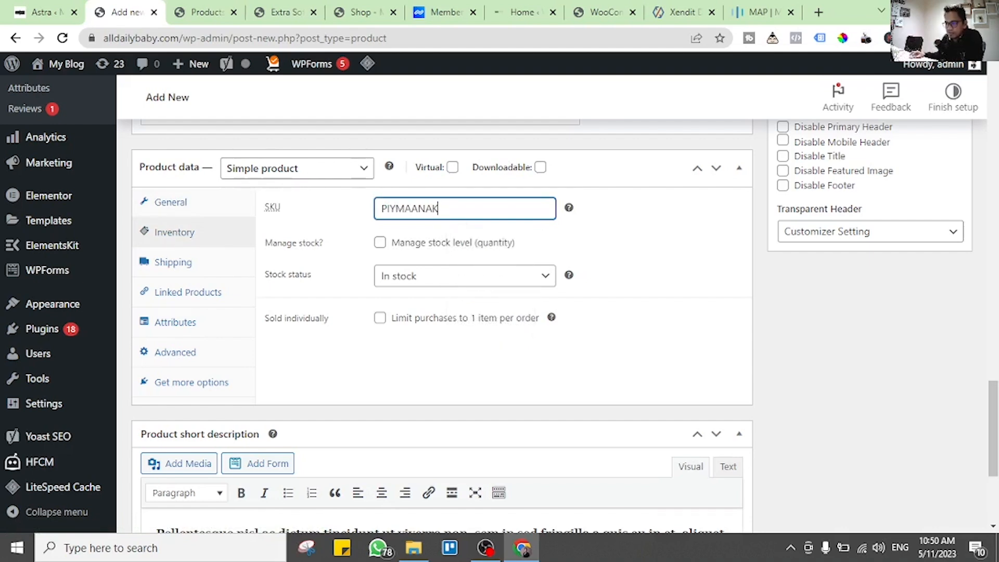
key("Tab")
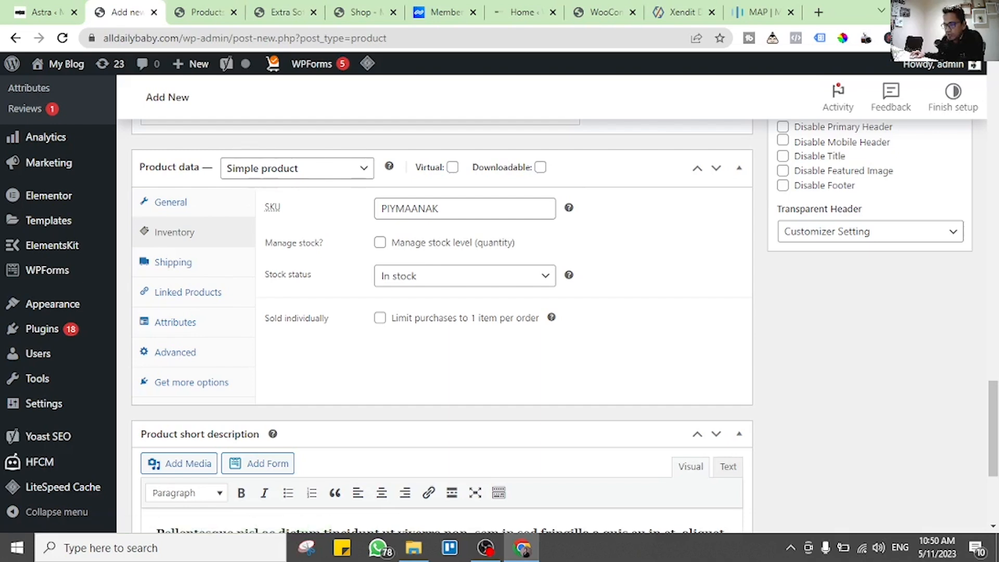
- Set the product's shipping weight to 1 kg
left_click(174, 262)
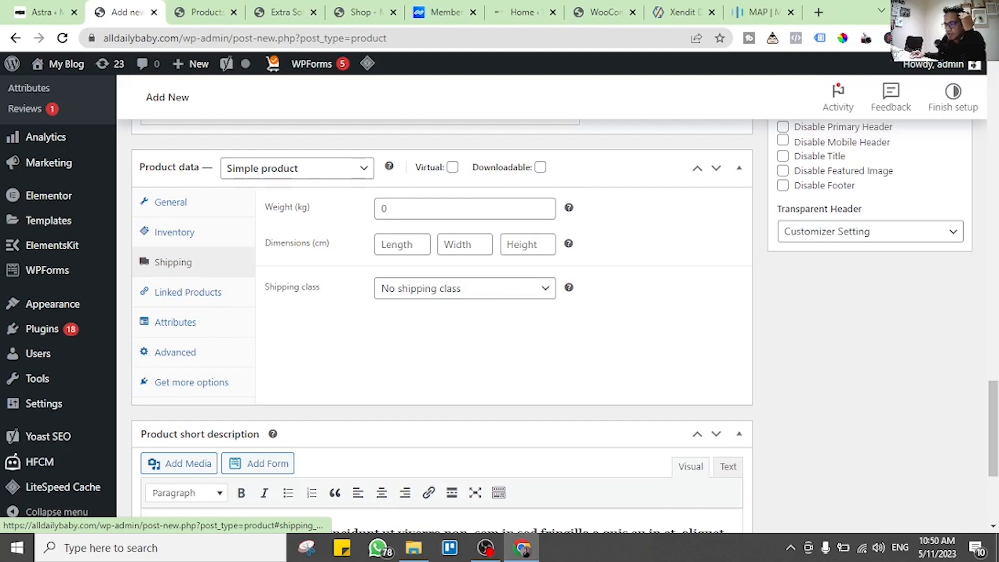
left_click(465, 209)
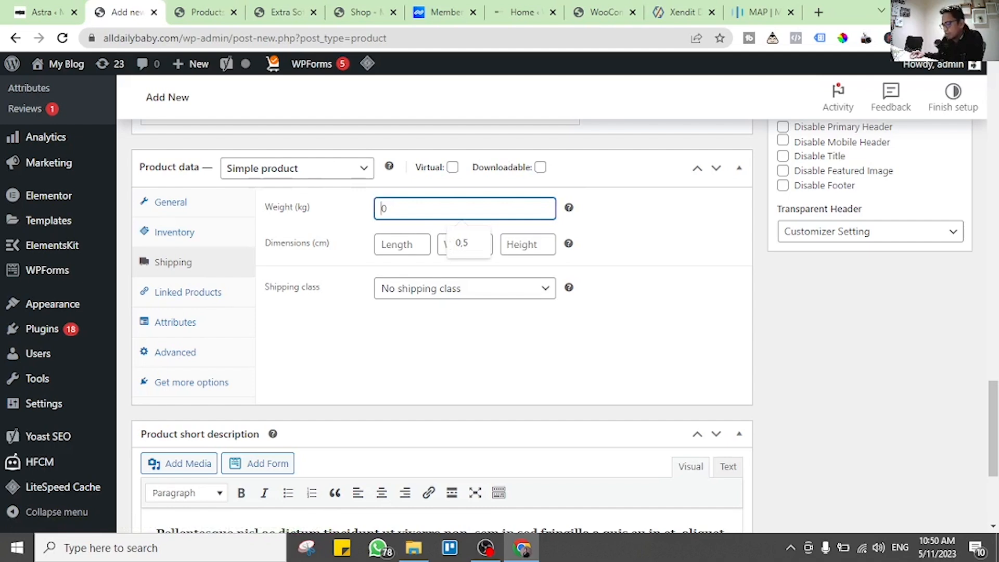
type("1")
left_click(465, 343)
scroll(465, 343, "down", 1)
scroll(464, 344, "up", 1)
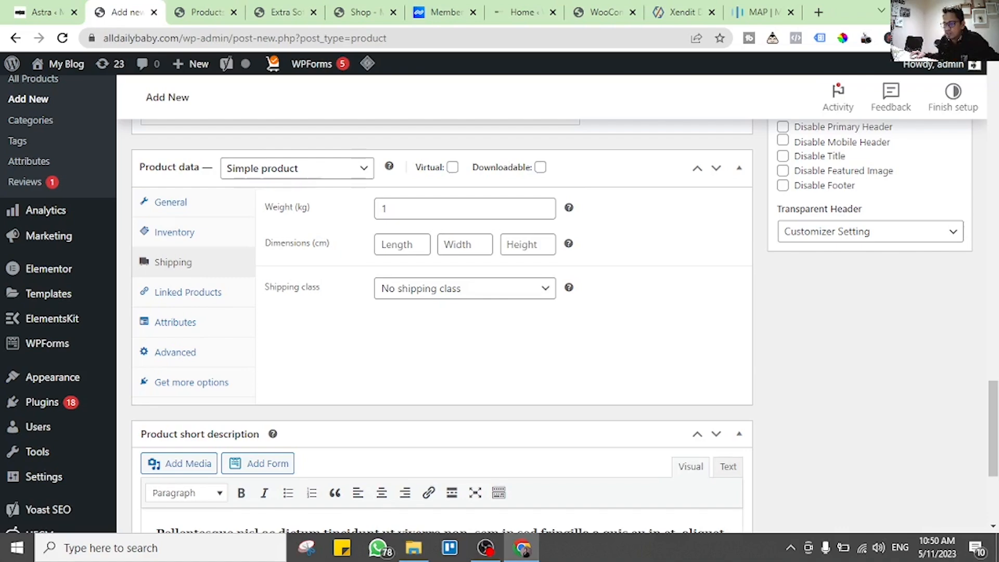
- Set the media library photo of the baby in white holding a yellow cloth as the product image
scroll(442, 322, "down", 5)
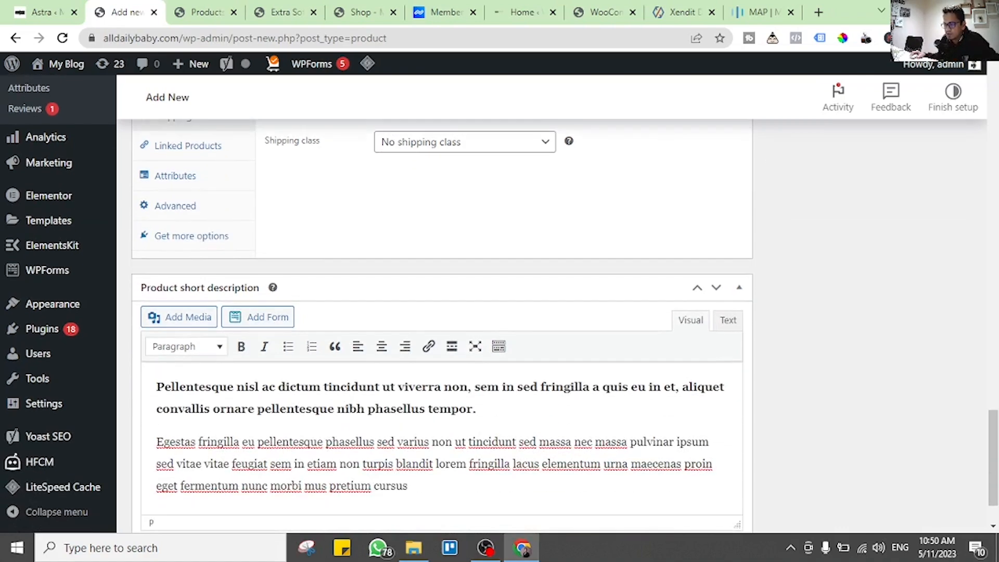
scroll(442, 323, "up", 8)
scroll(442, 322, "down", 1)
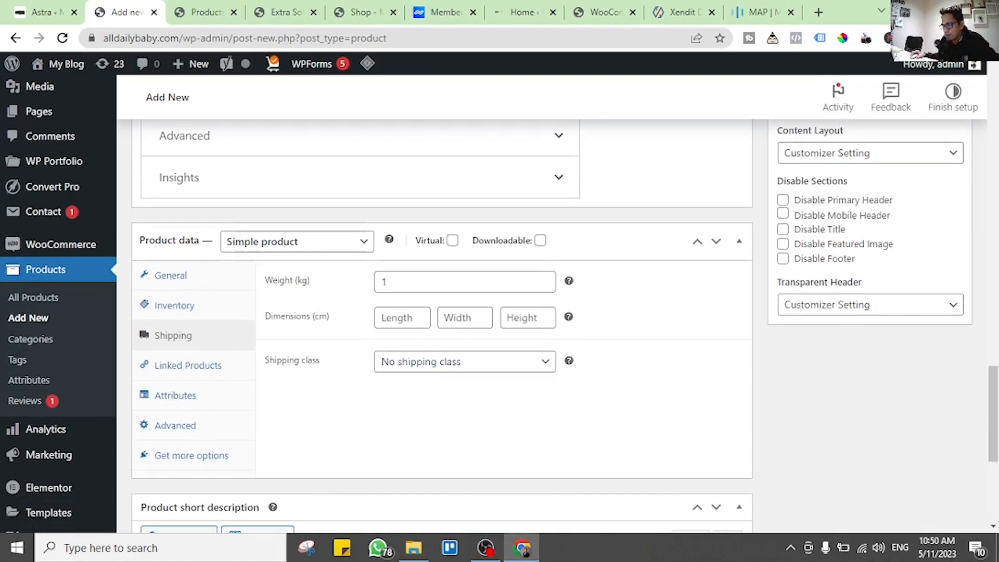
scroll(442, 323, "up", 3)
scroll(442, 322, "up", 14)
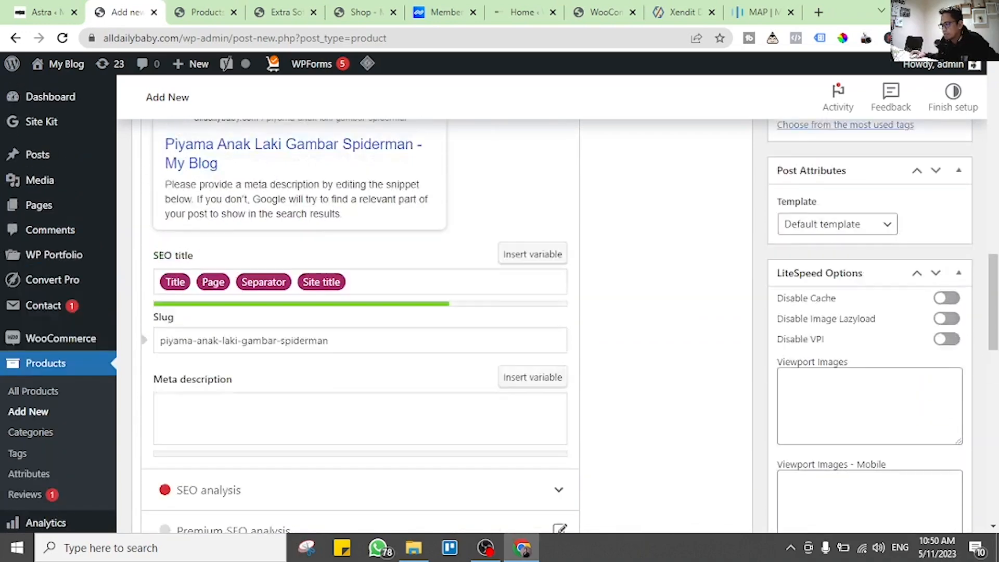
scroll(442, 322, "down", 5)
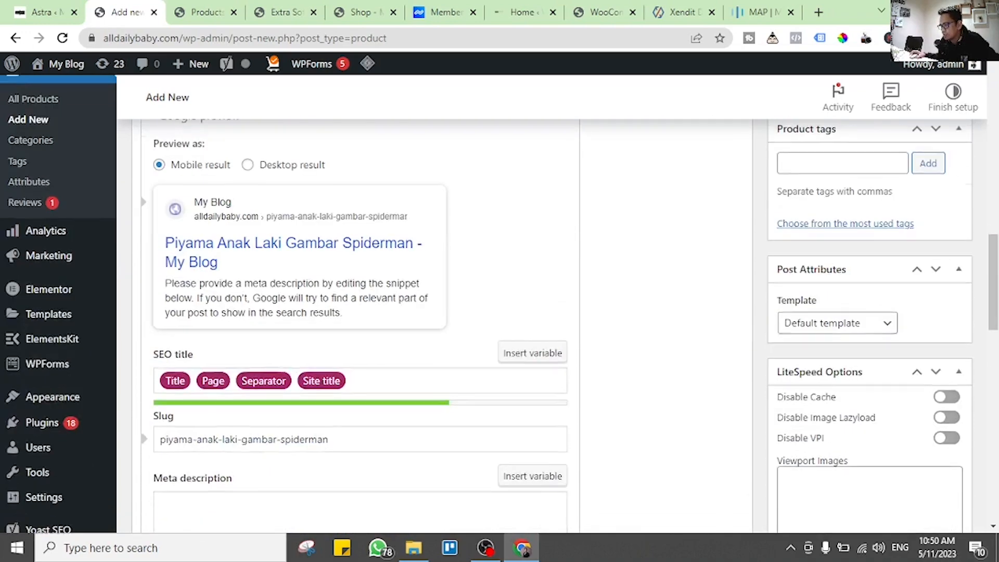
scroll(442, 322, "up", 10)
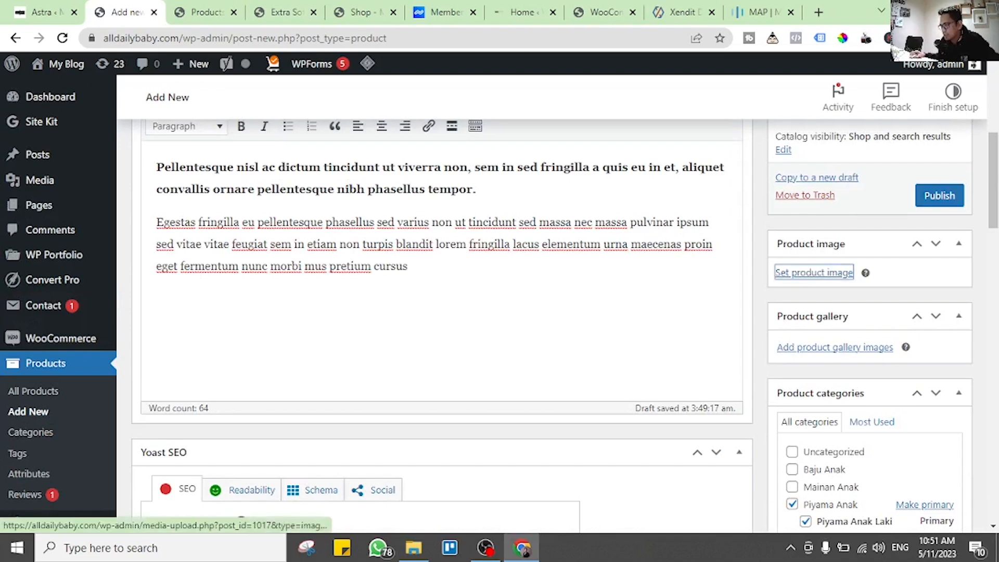
left_click(814, 273)
left_click(60, 123)
left_click(132, 124)
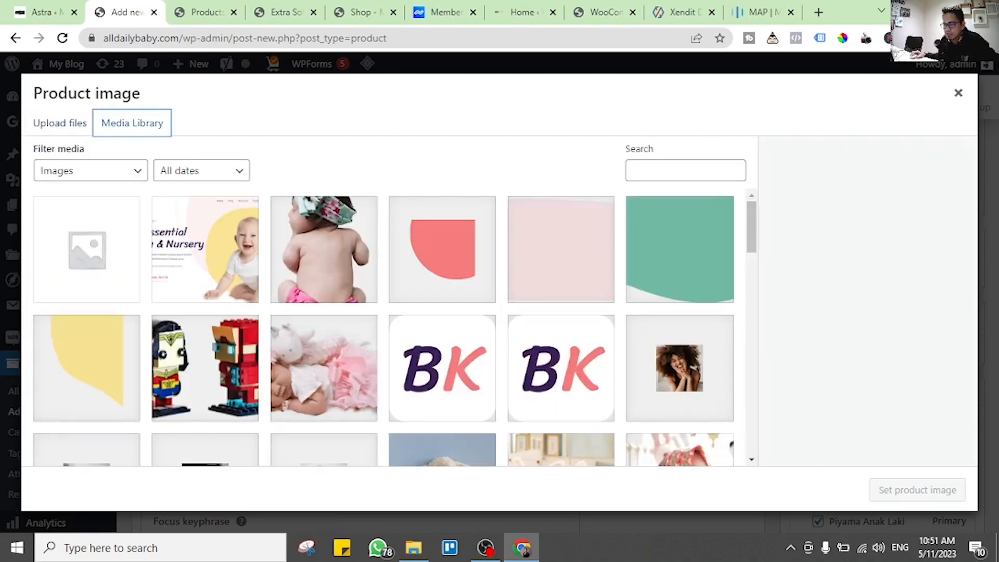
scroll(384, 328, "down", 4)
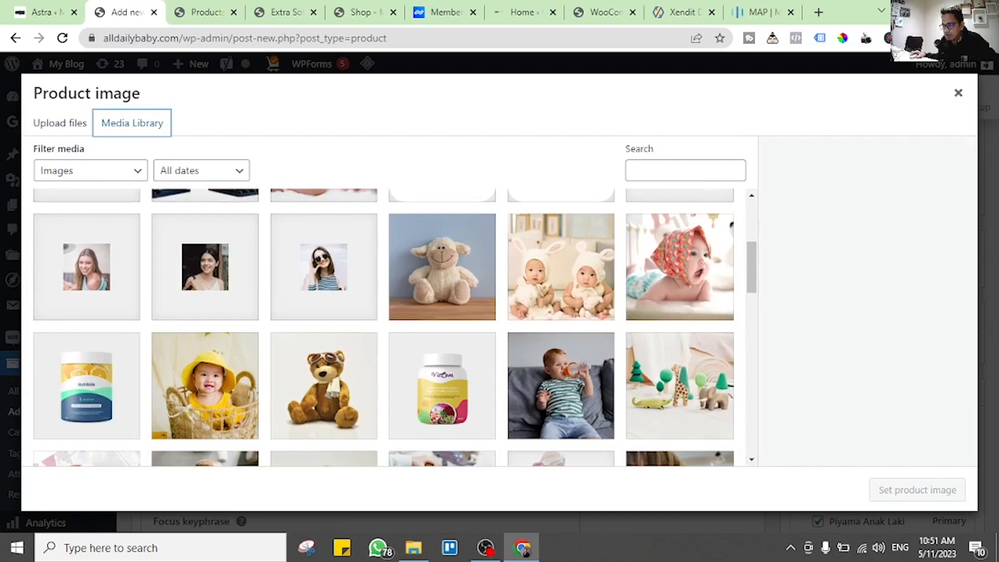
scroll(385, 328, "down", 4)
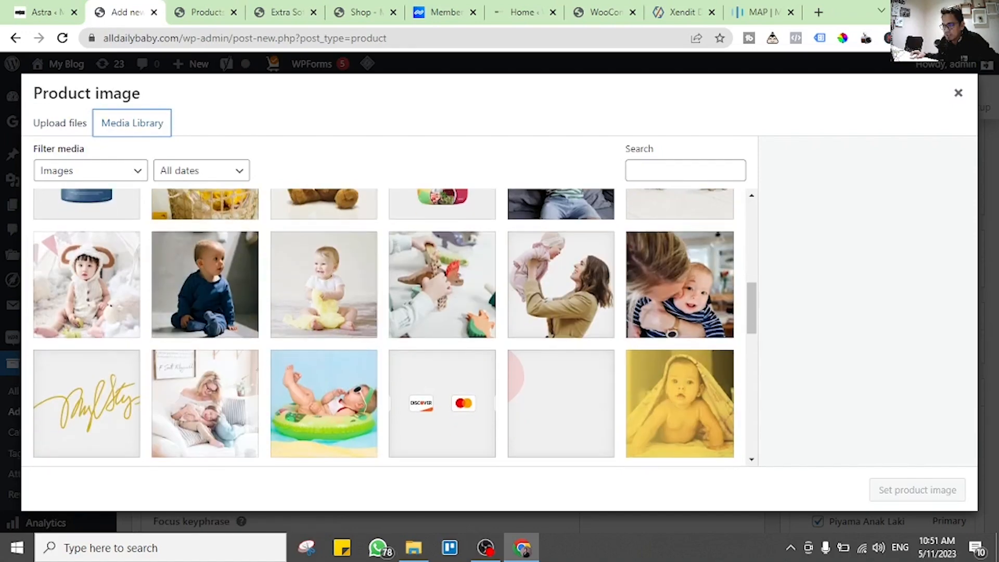
left_click(324, 285)
left_click(917, 490)
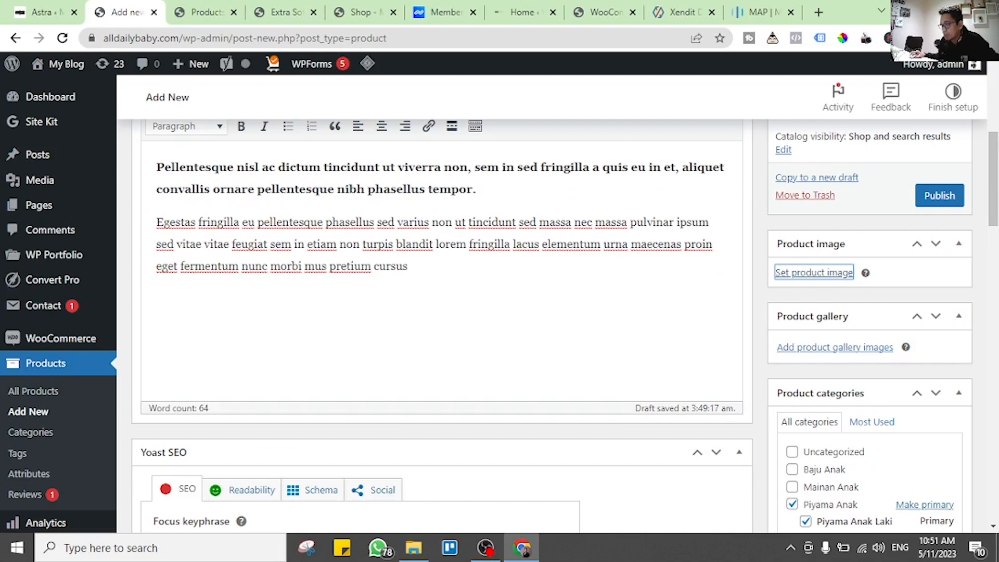
- Publish the product and look through its public page, including the price, short description, SKU, categories and description
left_click(939, 195)
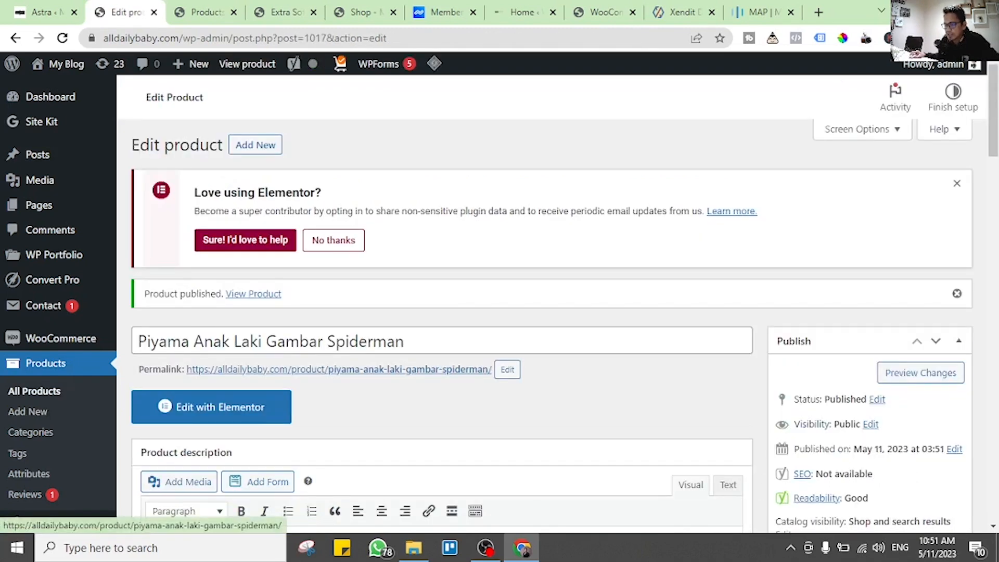
left_click(338, 368)
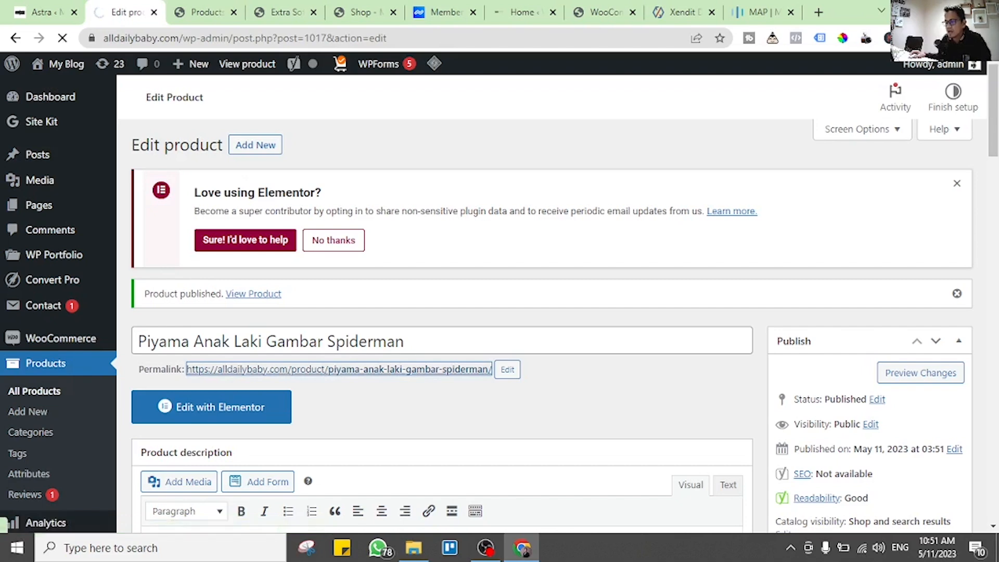
scroll(338, 369, "down", 1)
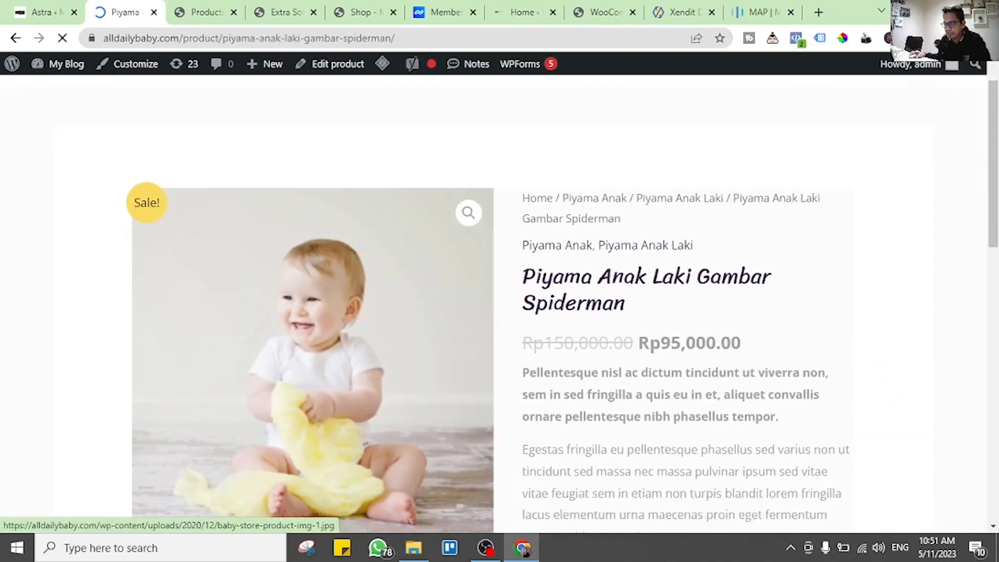
scroll(494, 302, "down", 1)
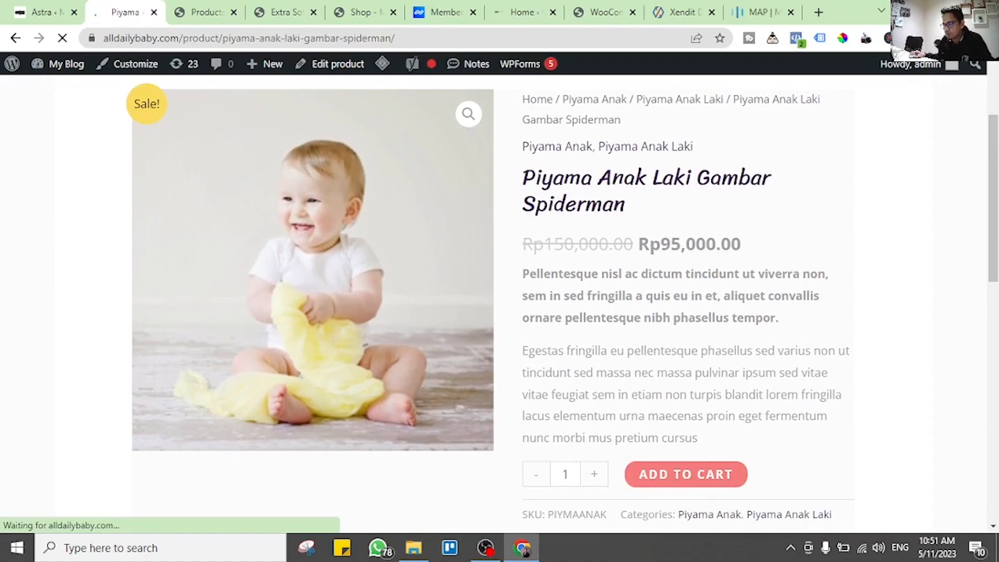
scroll(499, 302, "down", 8)
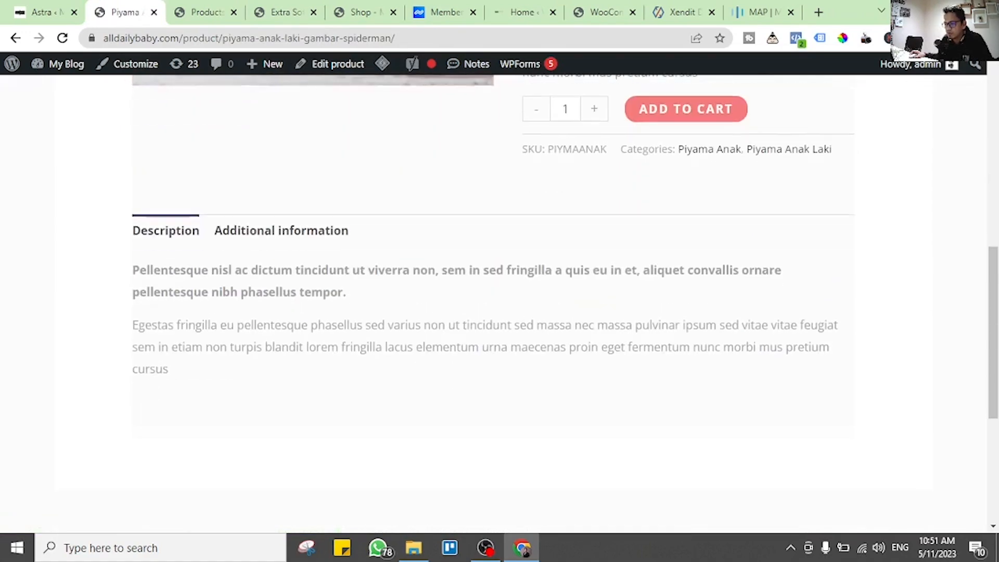
scroll(499, 302, "down", 1)
scroll(499, 302, "up", 11)
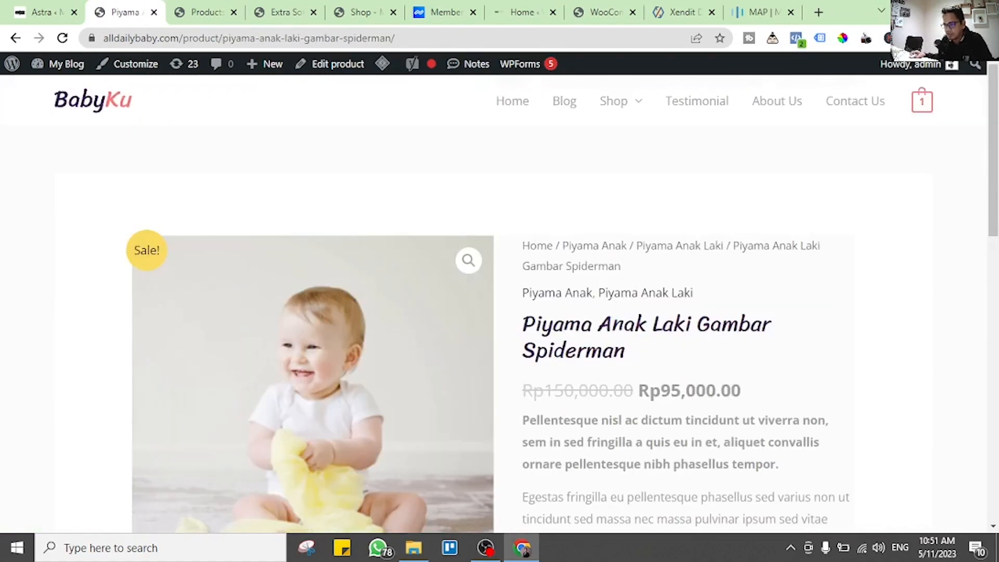
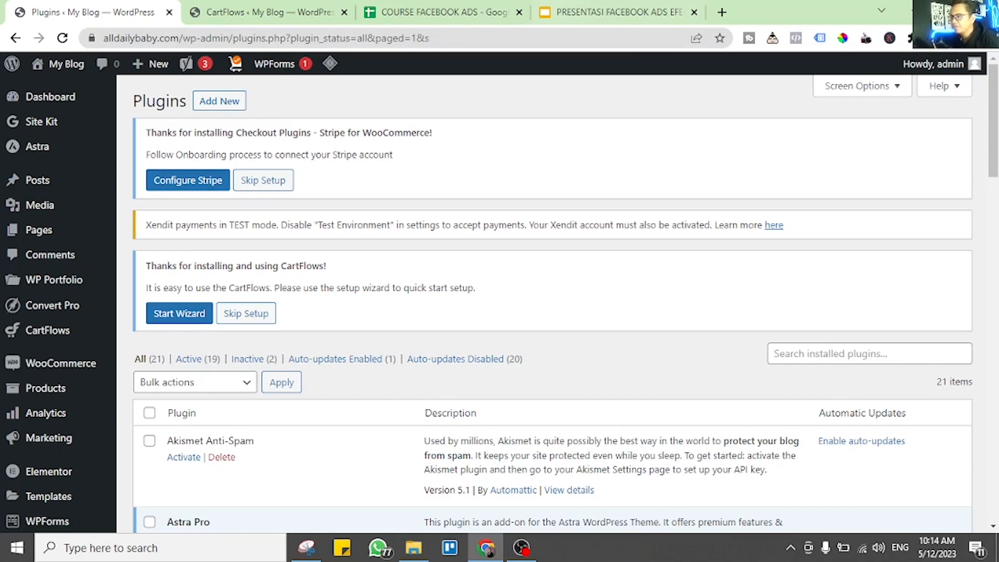
- Switch to the PRESENTASI FACEBOOK ADS EFEKTIF slides and review the Produk Utama, Bumpsell (Upsell) and OTO offers on slide 16
left_click(614, 12)
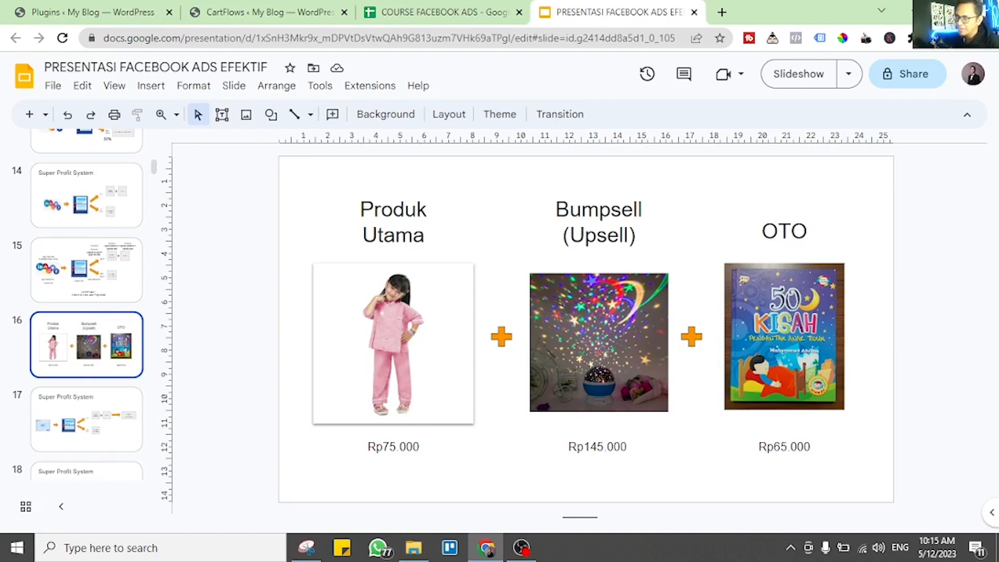
left_click(393, 343)
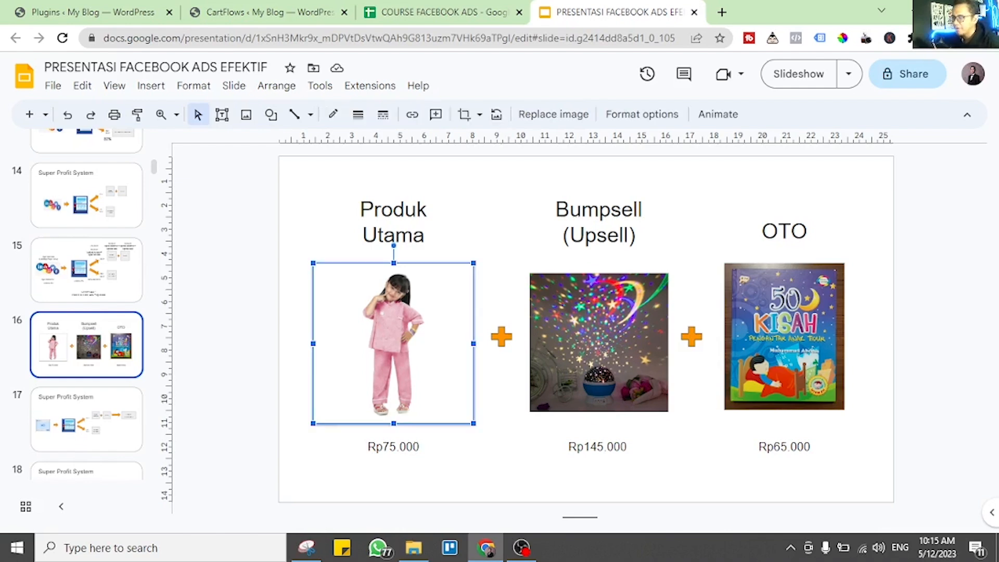
left_click(598, 342)
key("Escape")
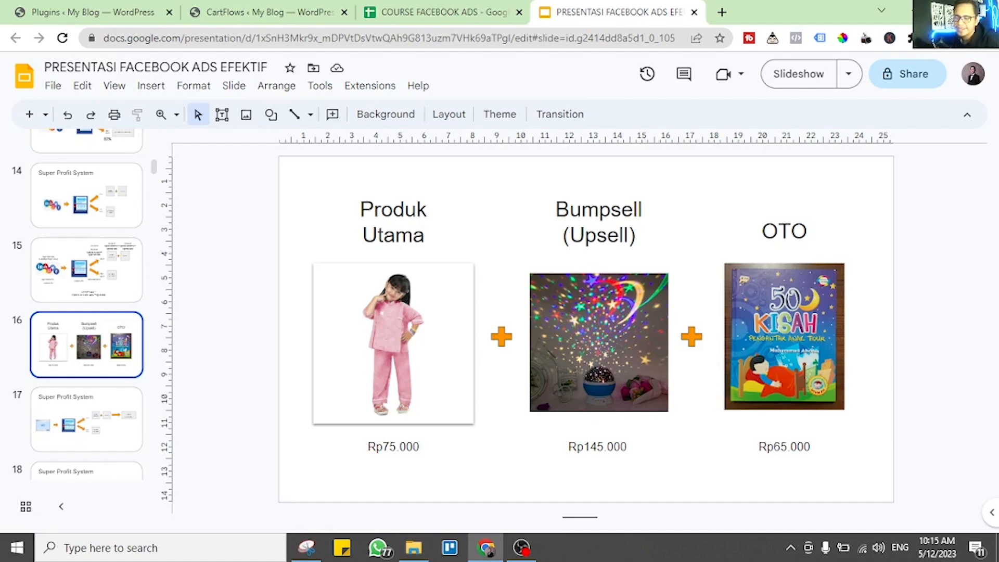
left_click(784, 336)
left_click(784, 231)
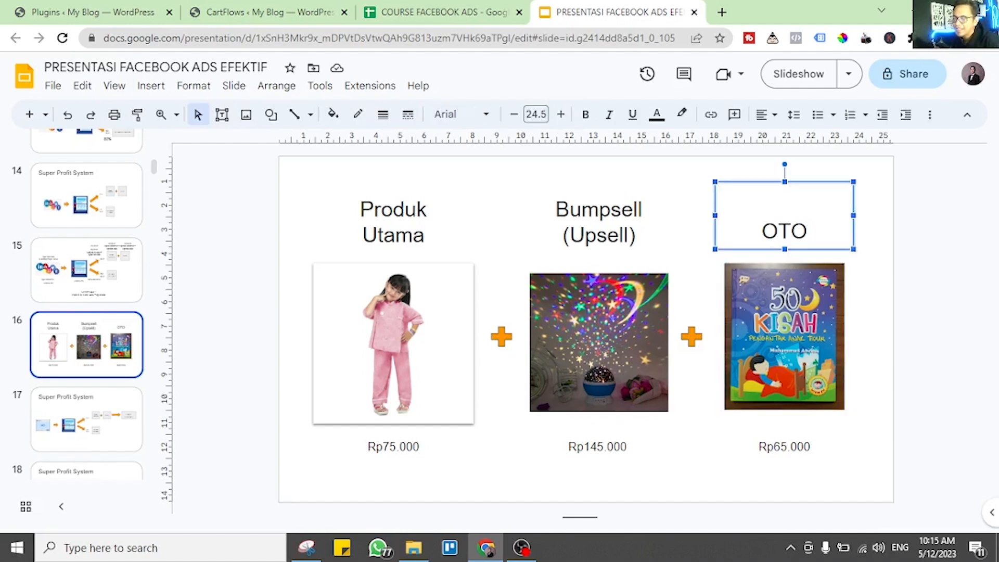
- Return to the WordPress dashboard, open the full product list in a new browser tab and view the first products
left_click(86, 11)
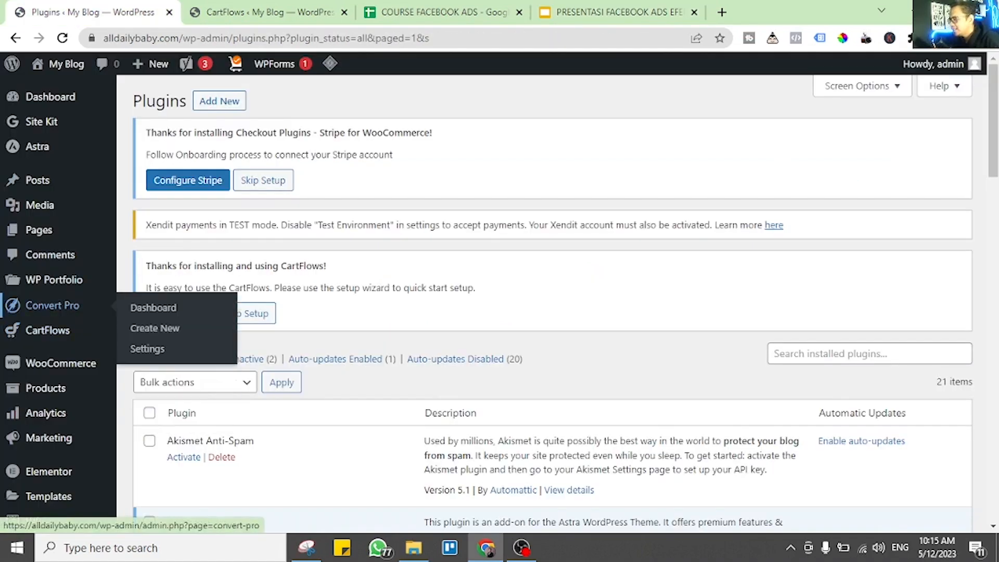
scroll(52, 307, "down", 1)
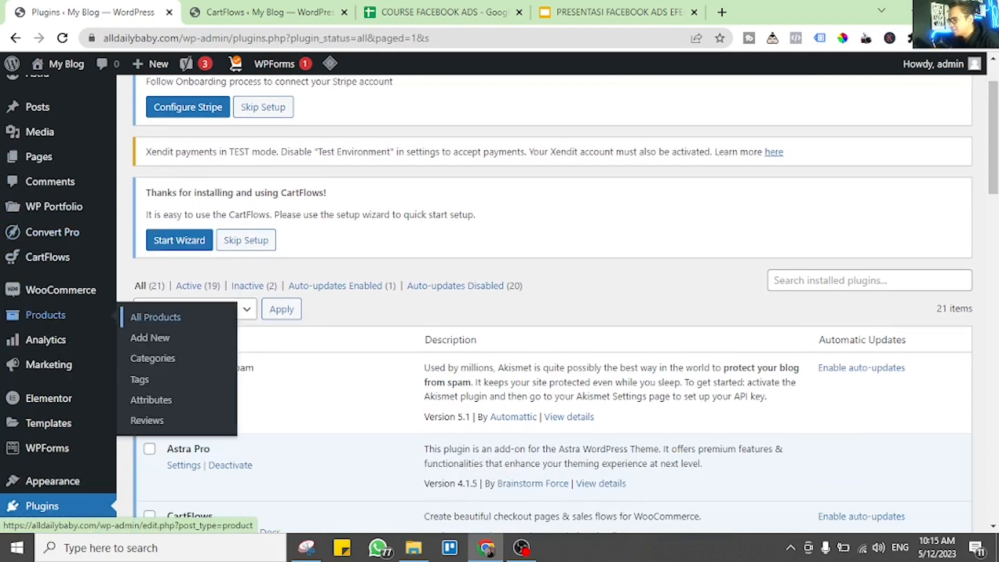
right_click(168, 315)
left_click(234, 325)
left_click(239, 11)
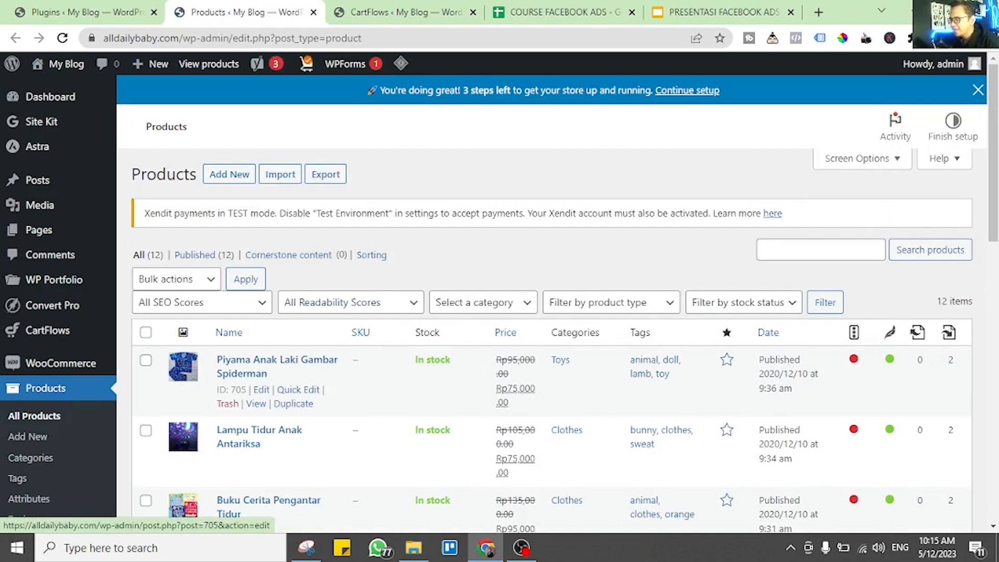
scroll(239, 370, "down", 1)
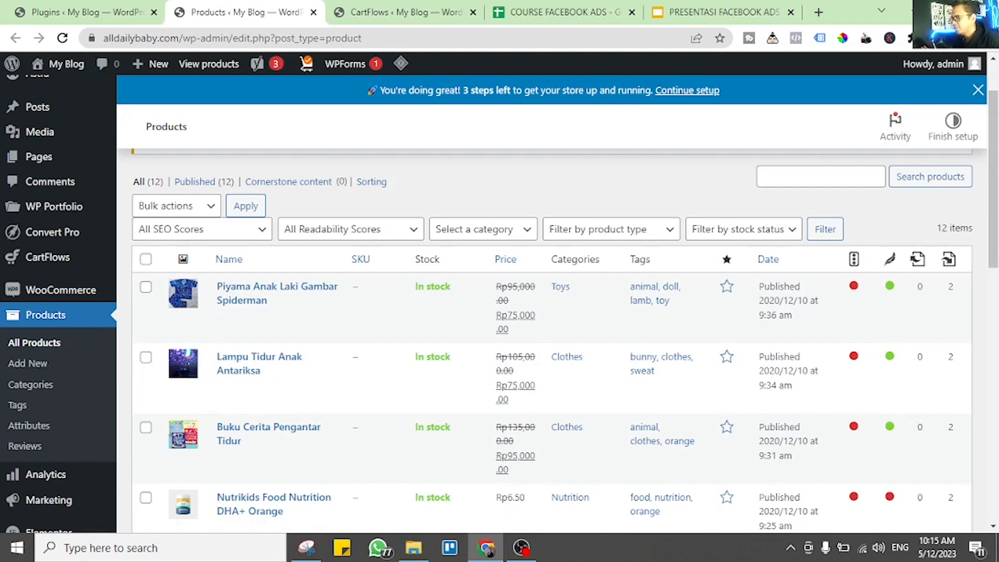
- Open the CartFlows settings in a new browser tab and close the older CartFlows tab
mouse_move(47, 257)
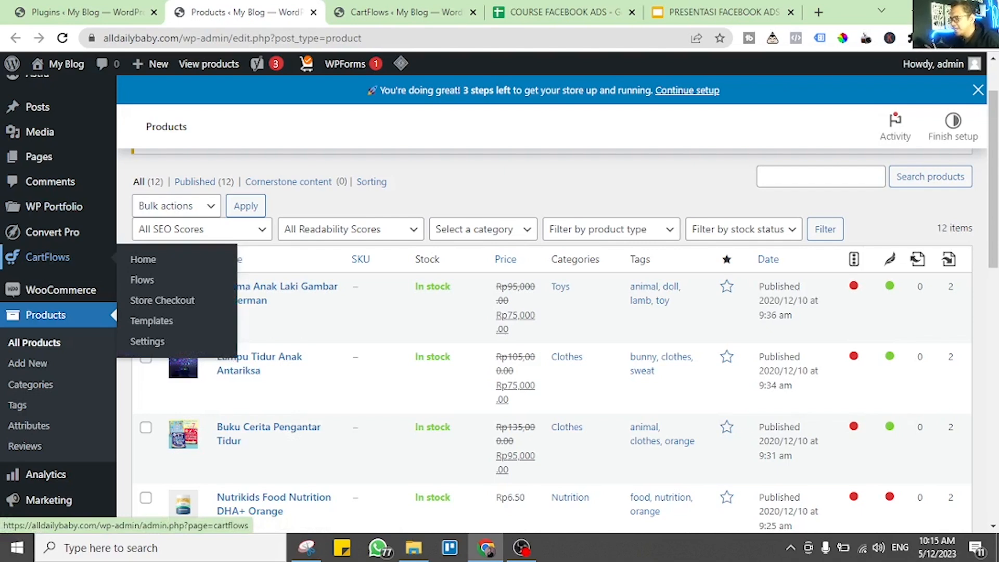
right_click(143, 342)
left_click(177, 353)
left_click(335, 12)
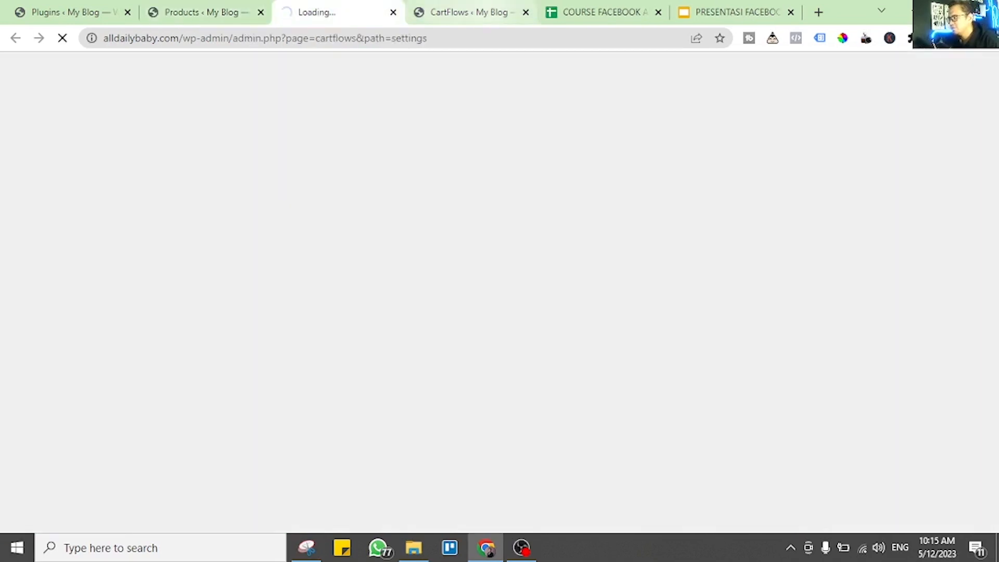
left_click(526, 12)
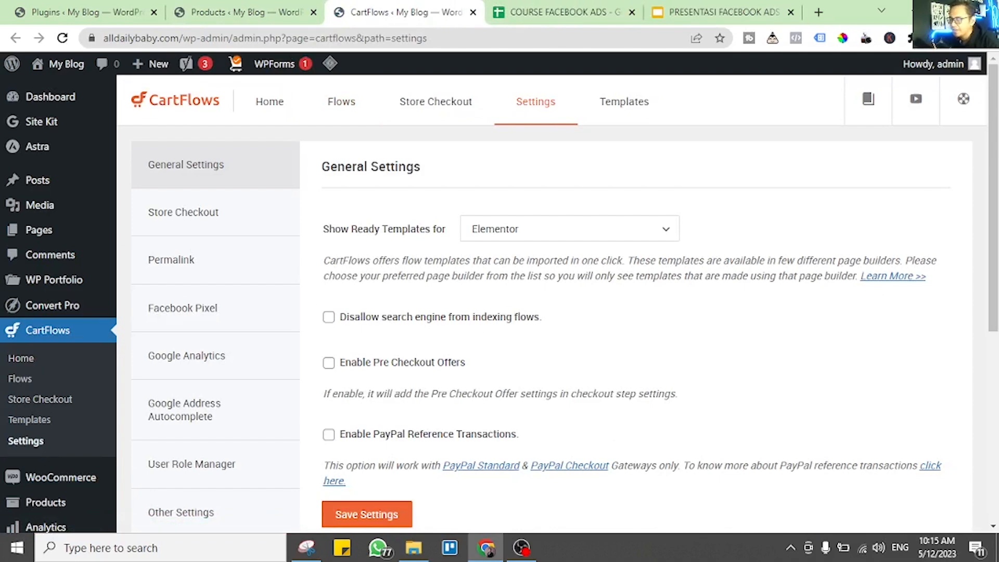
- Try enabling Pre Checkout Offers in the CartFlows general settings and save the settings
left_click(328, 362)
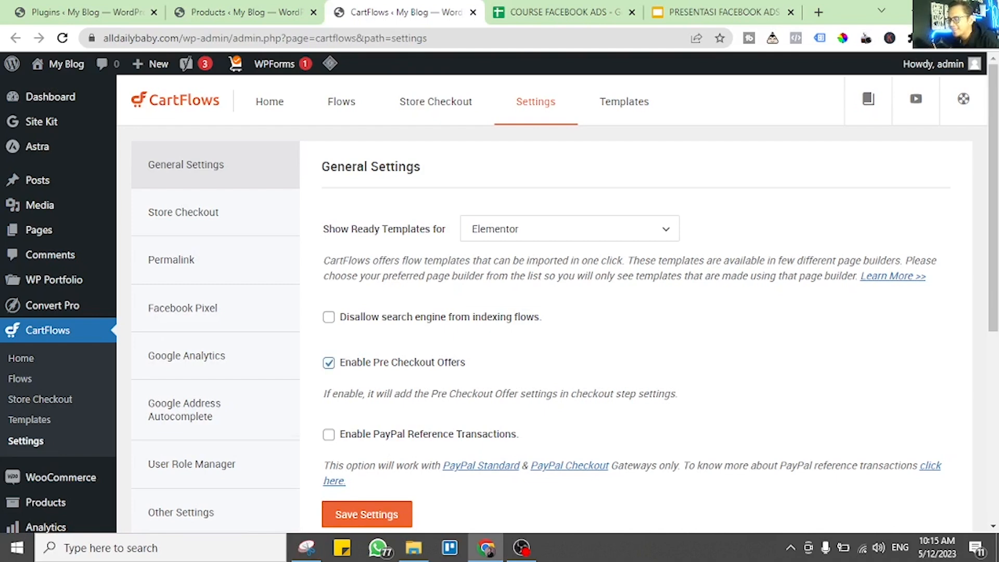
scroll(551, 313, "down", 2)
left_click(367, 441)
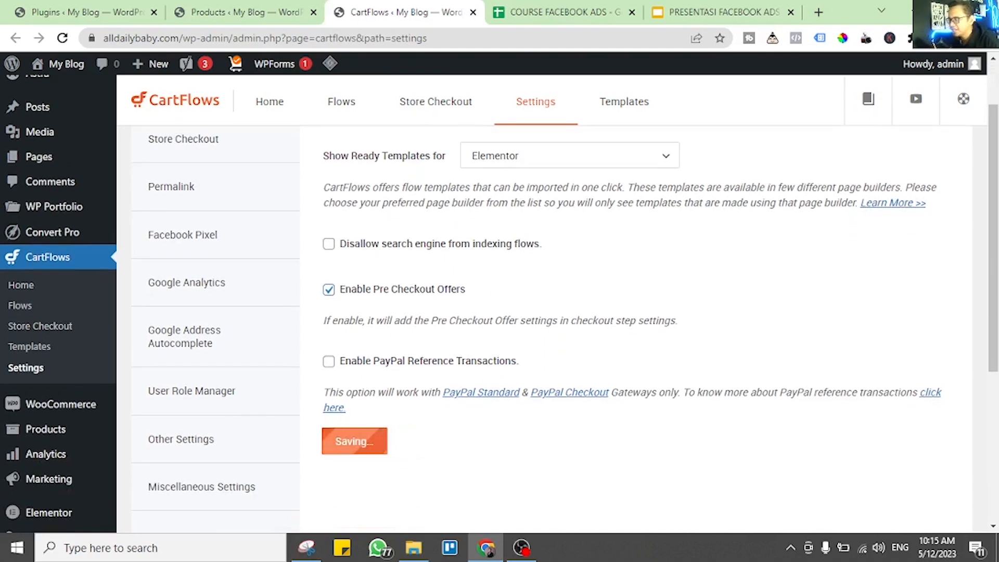
scroll(366, 441, "up", 2)
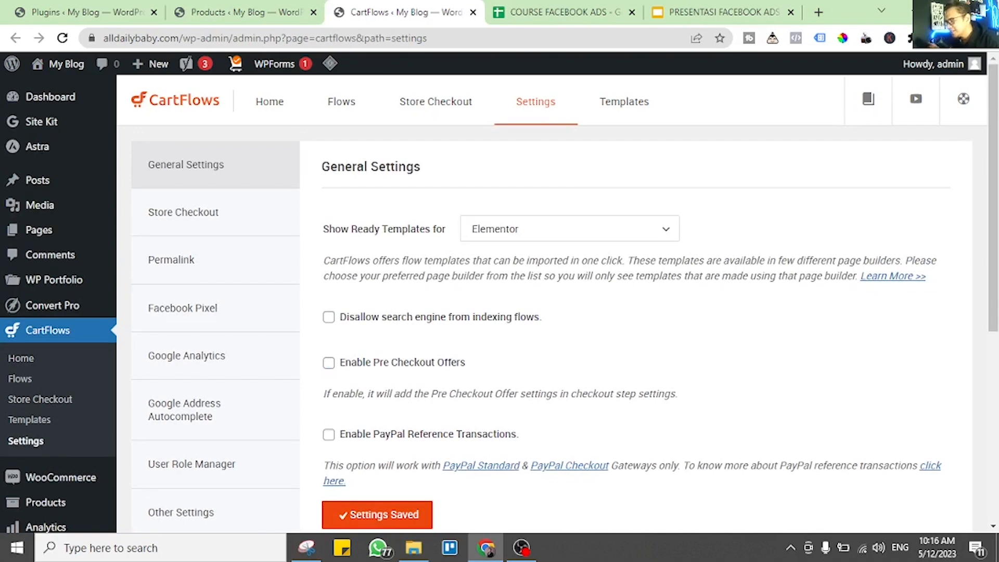
- Look through the Store Checkout, Permalink, Facebook Pixel and Google Analytics settings of CartFlows
left_click(183, 212)
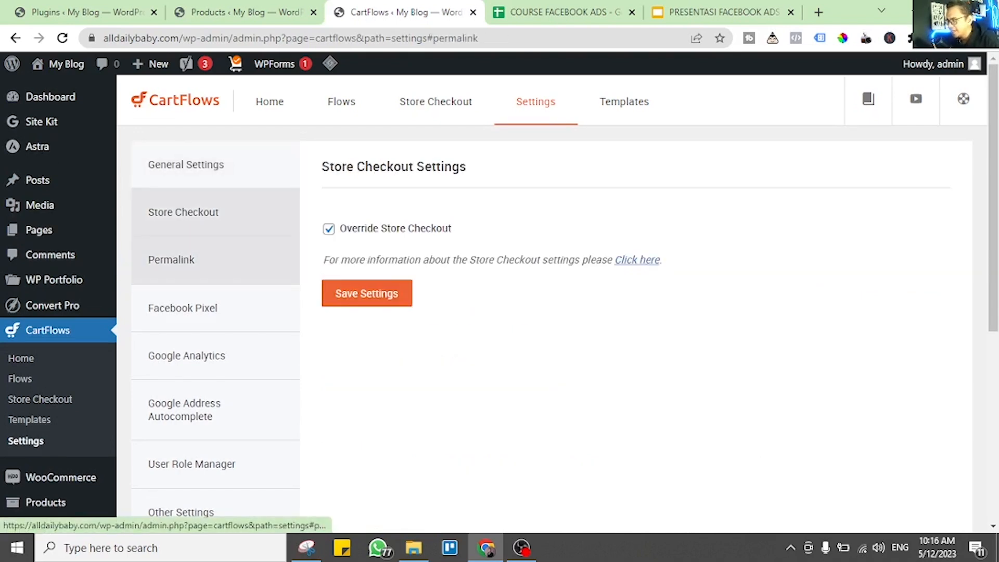
left_click(171, 259)
left_click(183, 308)
left_click(186, 355)
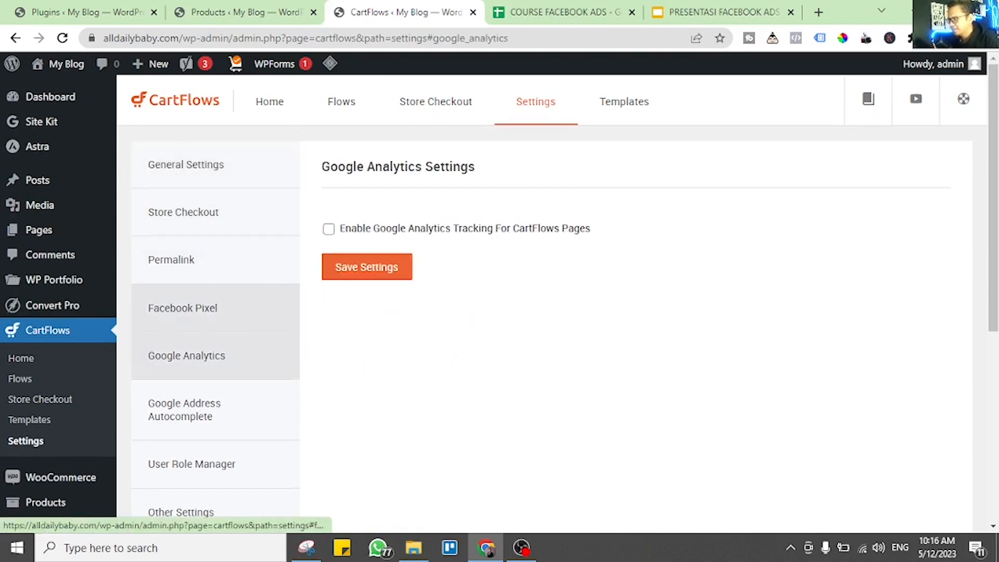
- Look through the Google Address Autocomplete, Other and Miscellaneous settings of CartFlows
scroll(184, 291, "down", 2)
left_click(184, 268)
left_click(186, 210)
scroll(186, 210, "up", 2)
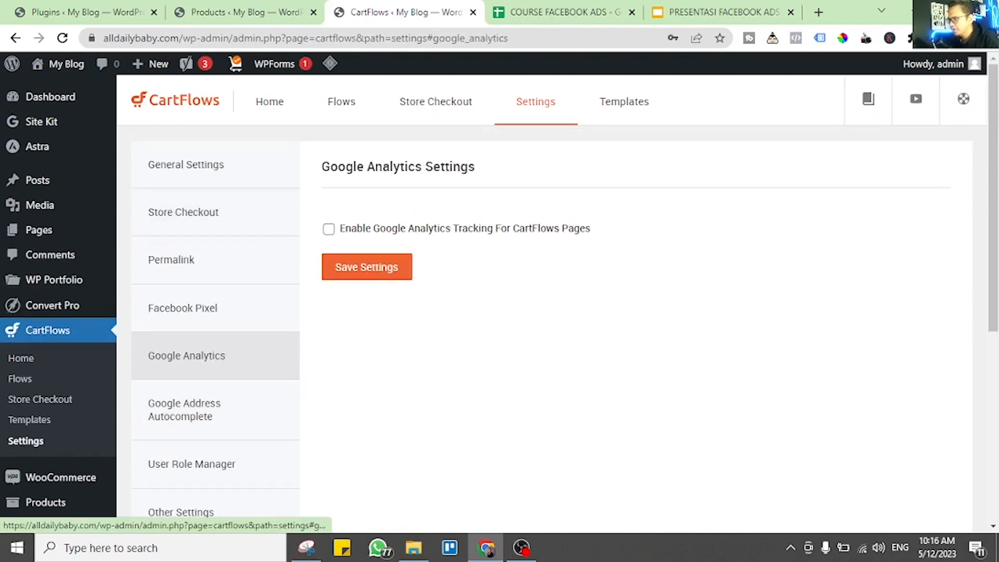
scroll(185, 268, "down", 1)
left_click(185, 336)
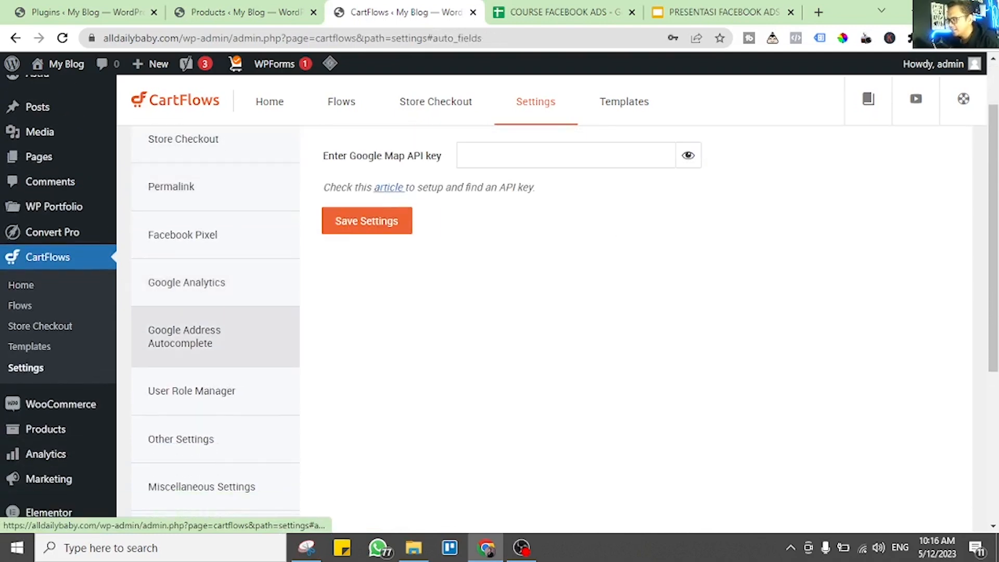
scroll(184, 336, "down", 3)
left_click(181, 292)
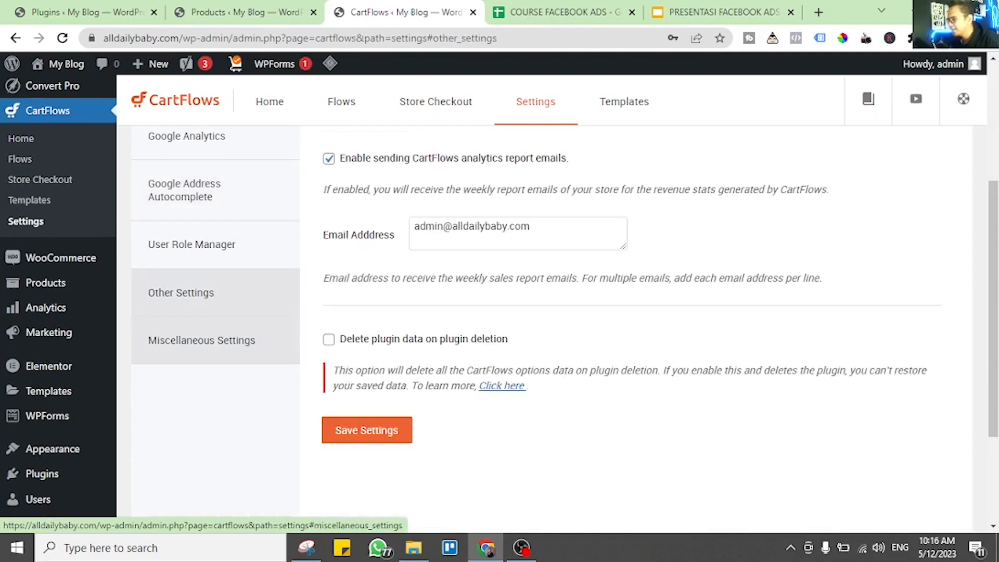
left_click(202, 340)
scroll(202, 344, "up", 4)
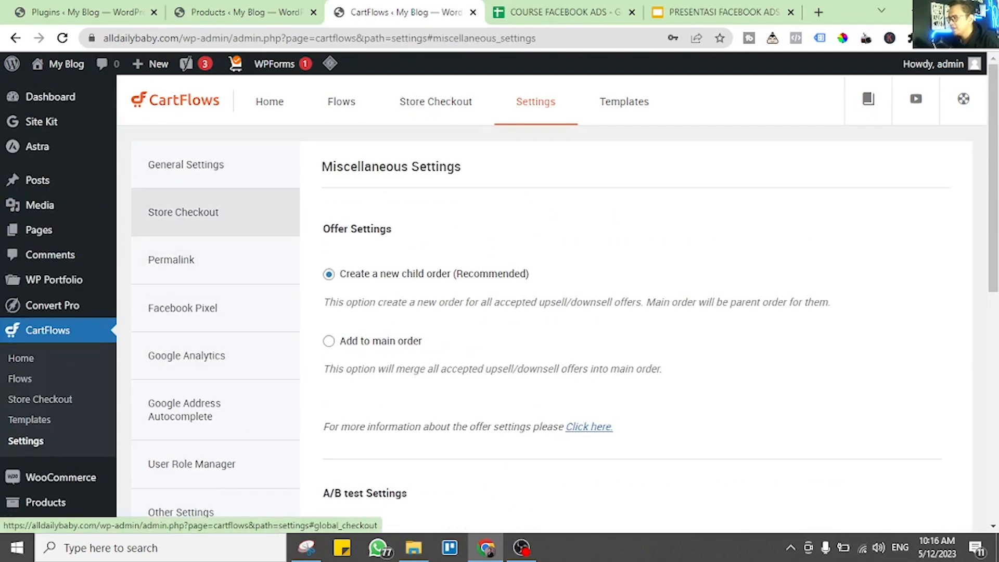
- Enable Pre Checkout Offers in the CartFlows general settings and save the settings
left_click(183, 211)
left_click(186, 164)
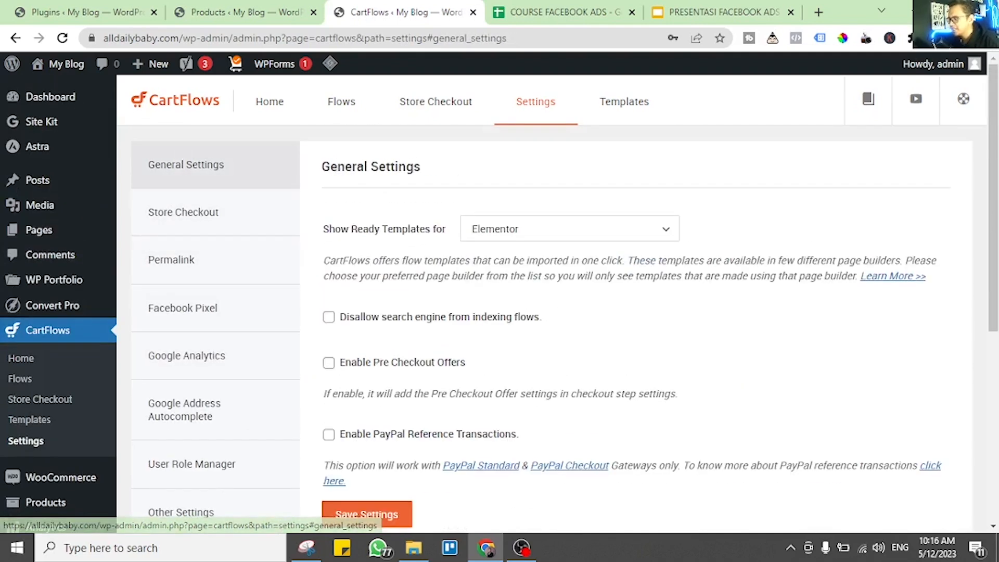
scroll(520, 322, "down", 1)
left_click(328, 289)
left_click(367, 441)
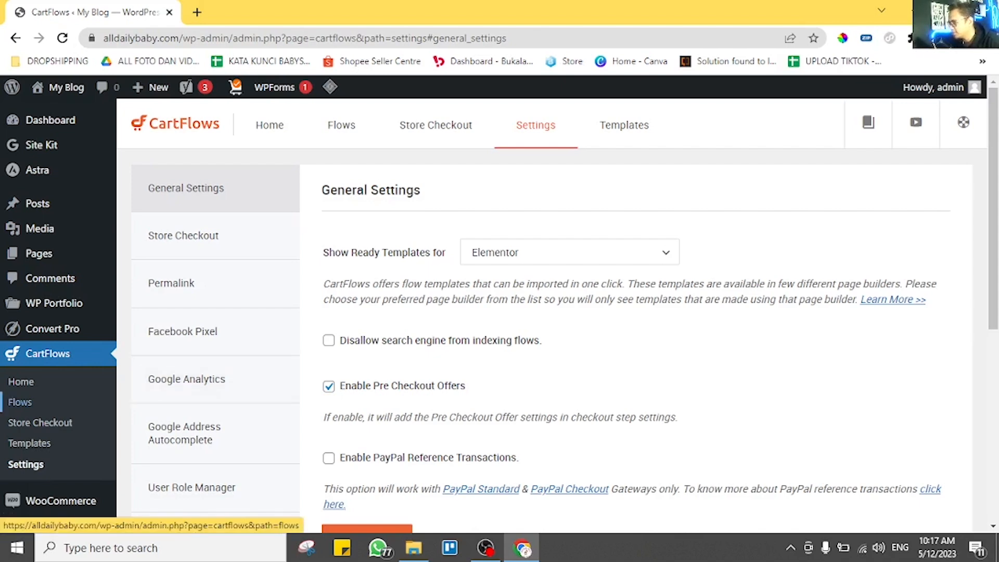
- Check the CartFlows flows list, the Store Checkout settings and the general settings
scroll(20, 401, "down", 1)
left_click(20, 328)
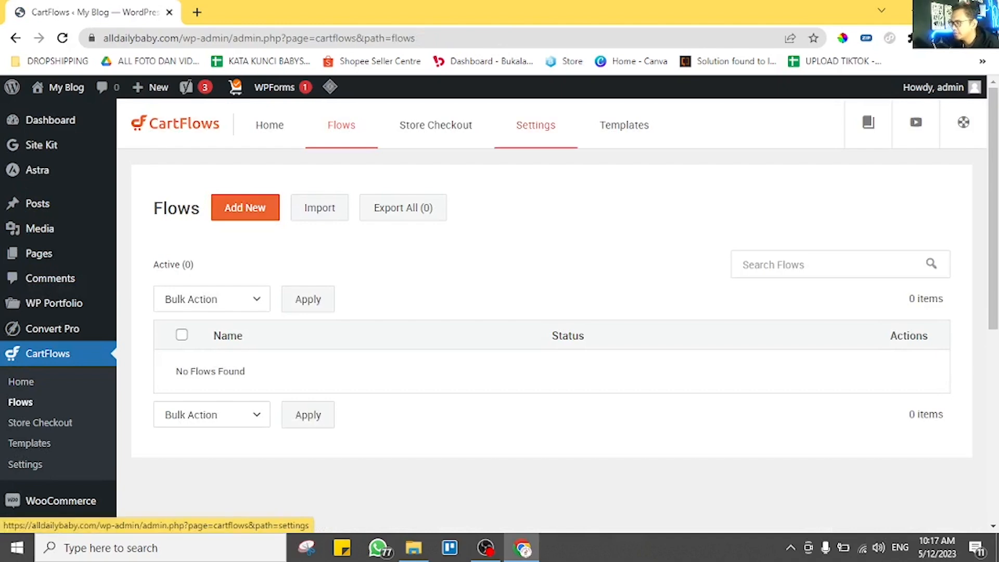
left_click(535, 125)
left_click(183, 235)
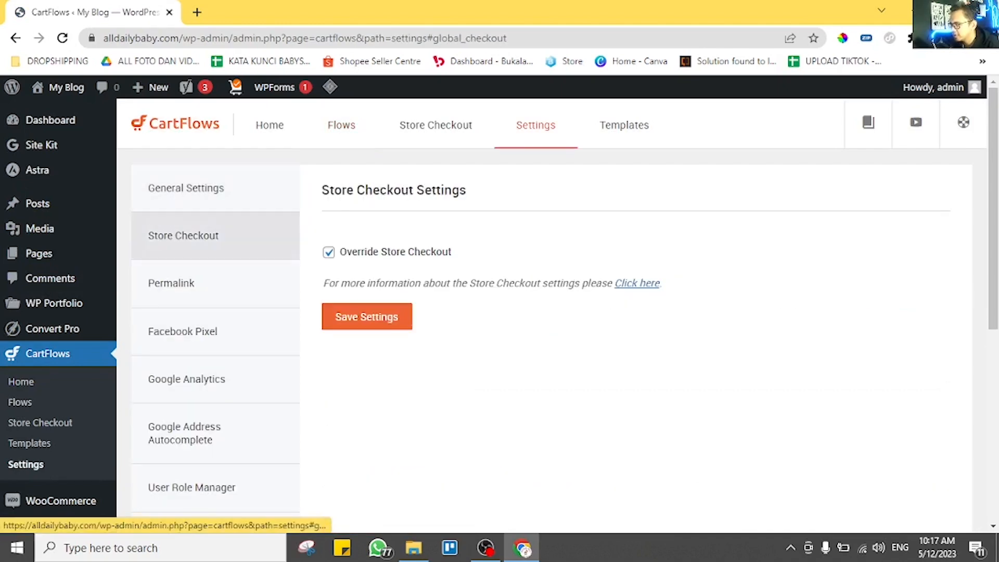
left_click(185, 188)
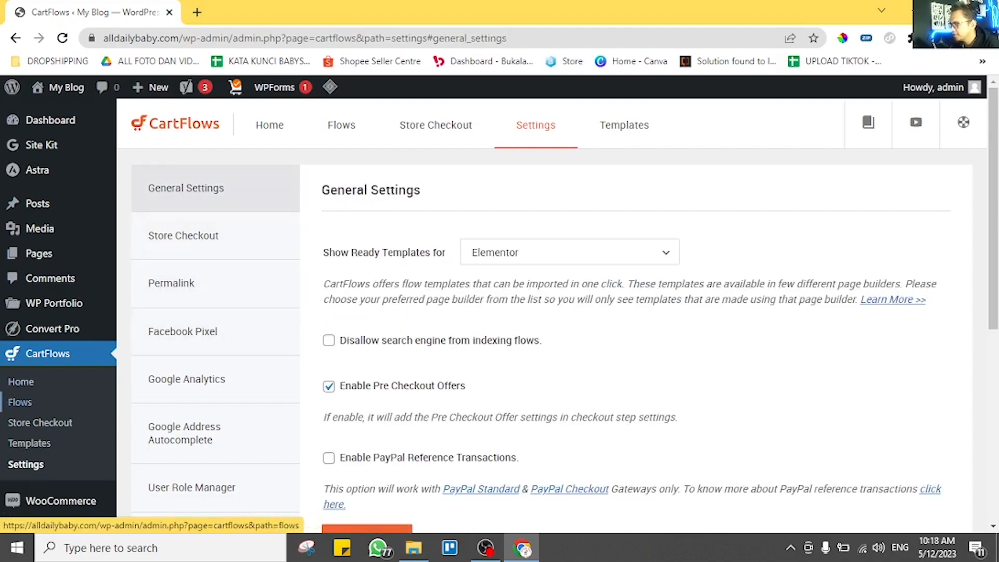
- Start adding a new flow in CartFlows and sync the flow template library
left_click(341, 124)
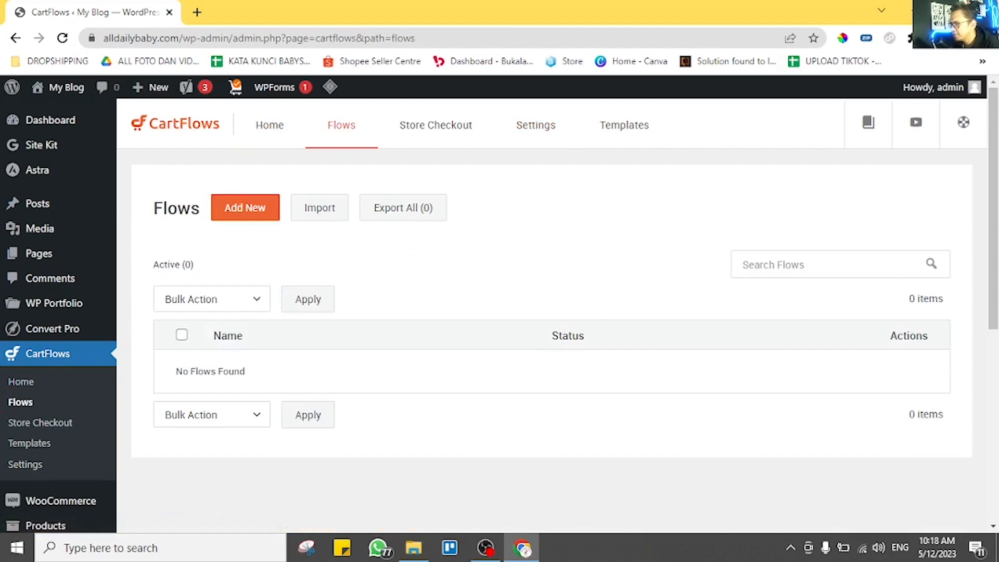
left_click(245, 207)
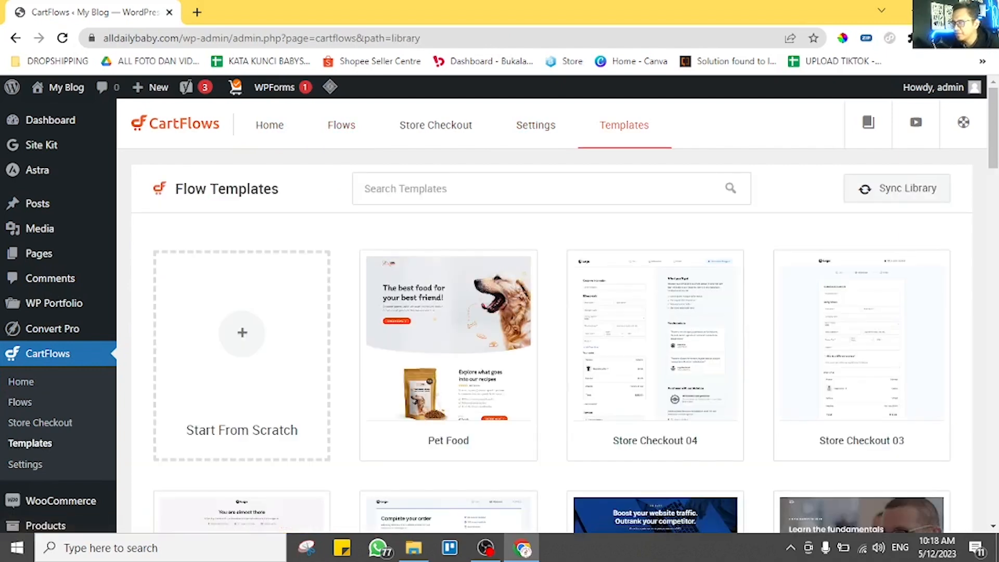
left_click(928, 197)
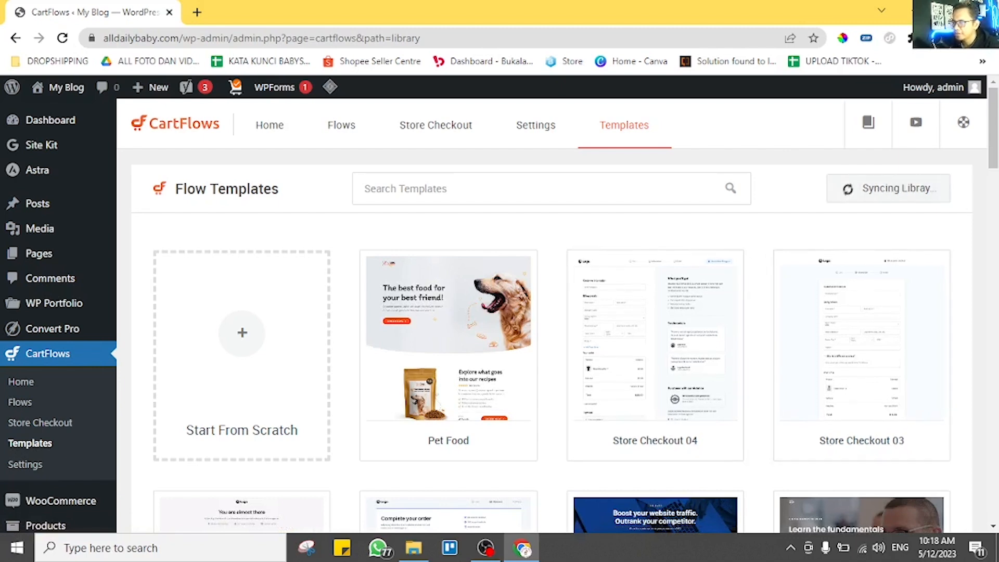
- Browse the flow templates in the library to compare the available designs
scroll(551, 339, "down", 7)
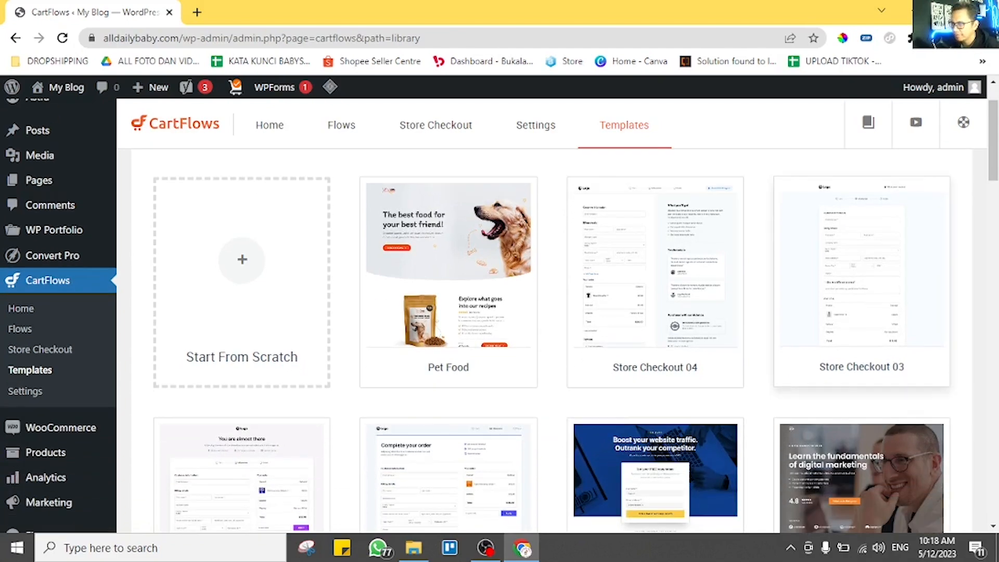
scroll(551, 338, "down", 5)
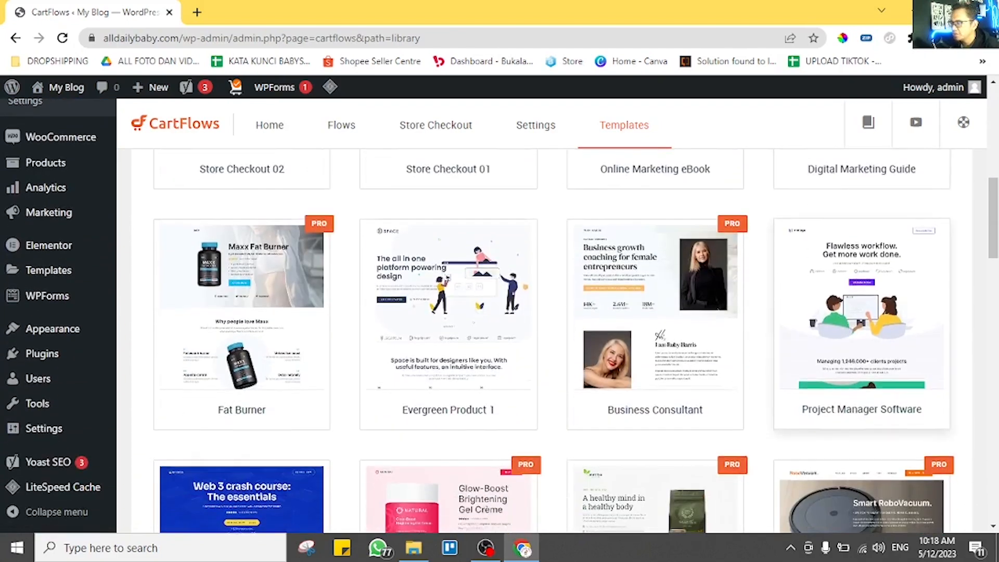
scroll(551, 338, "up", 12)
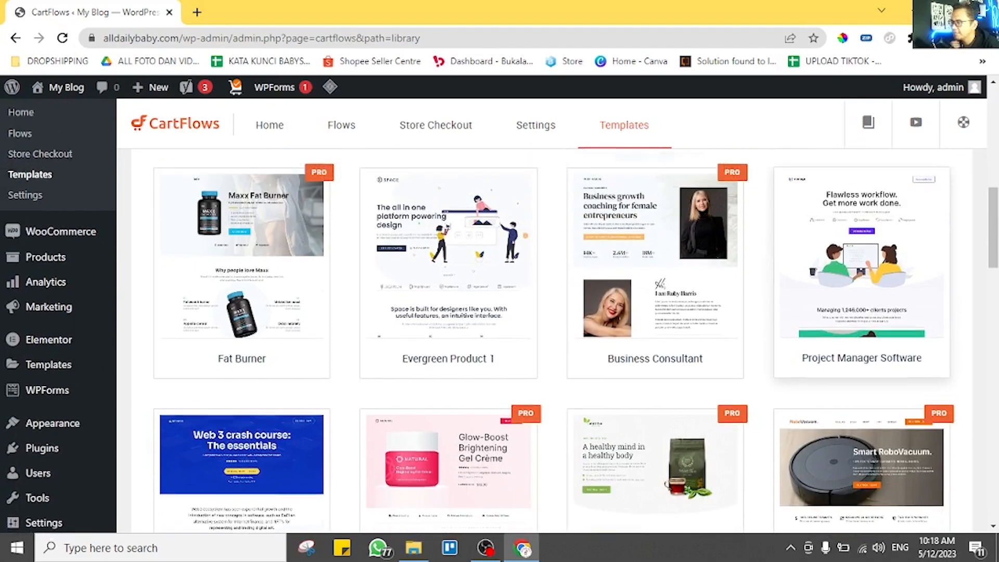
scroll(551, 338, "up", 2)
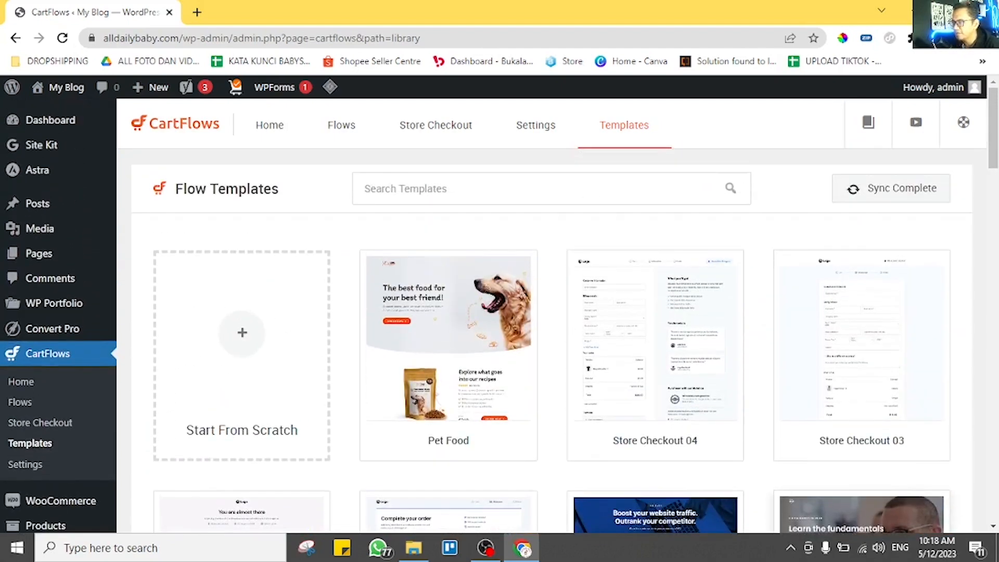
scroll(552, 338, "down", 3)
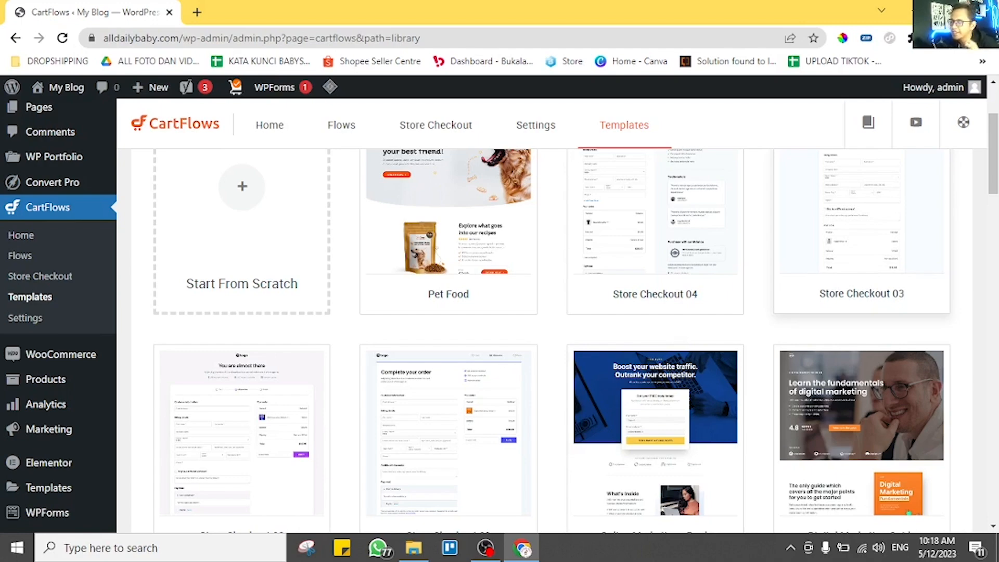
scroll(551, 338, "down", 7)
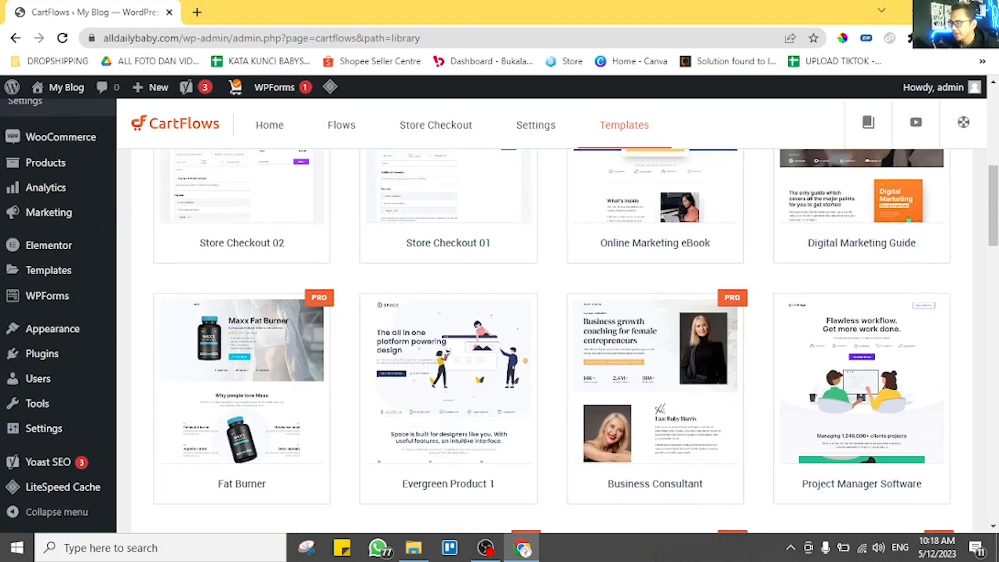
scroll(552, 338, "up", 8)
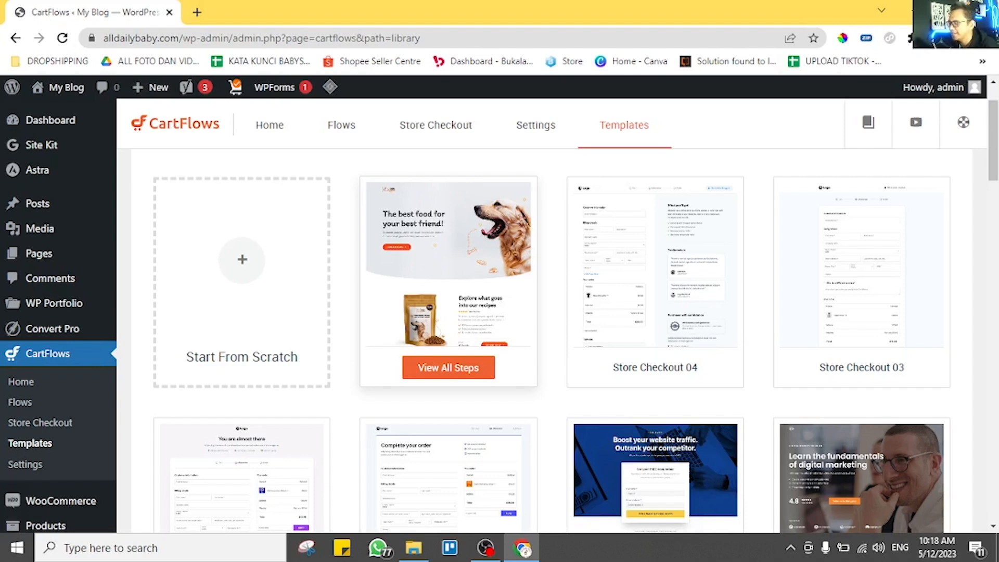
- Import the Pet Food template as a new flow named PIYAMA ANAK
left_click(448, 367)
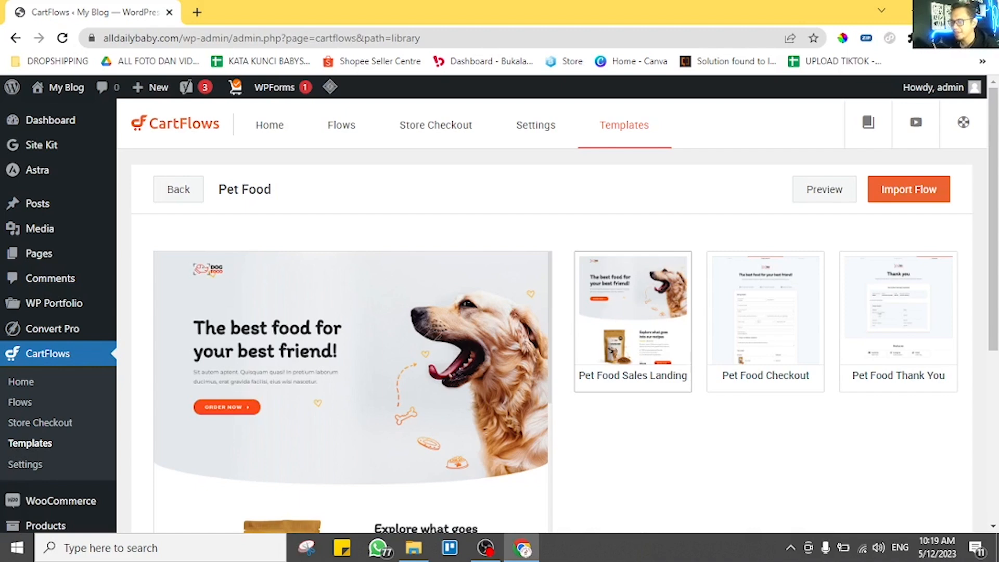
left_click(908, 189)
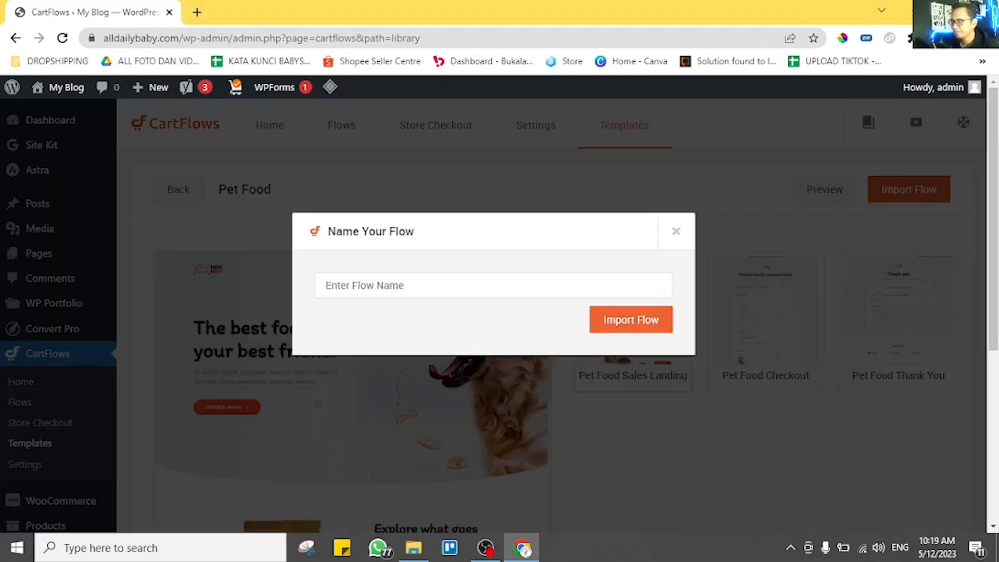
type("PIYAMA ANAK")
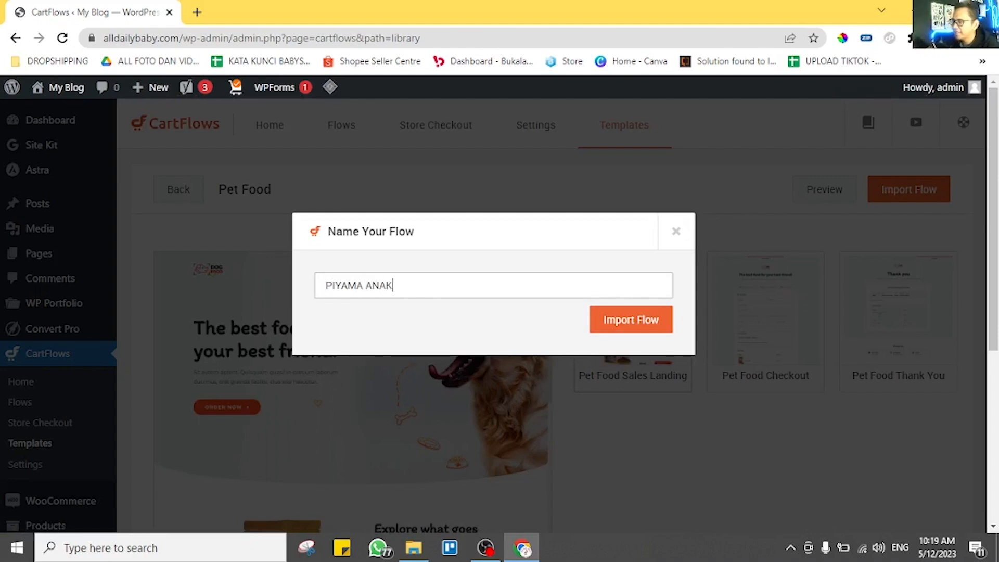
key("Return")
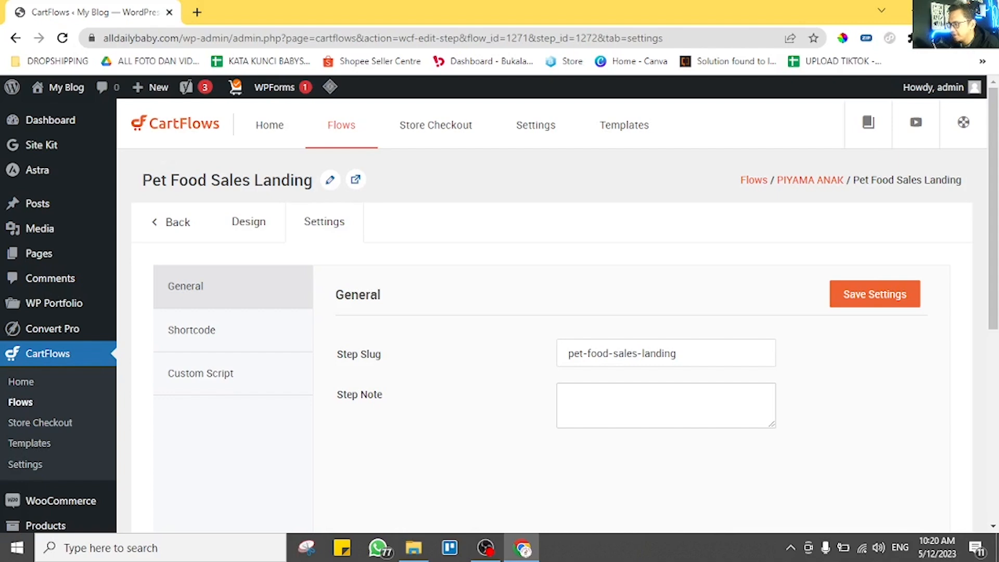
- Set the step slug of the sales landing step to piyama-anak-gambar and save the settings
left_click(675, 353)
key("ctrl+a")
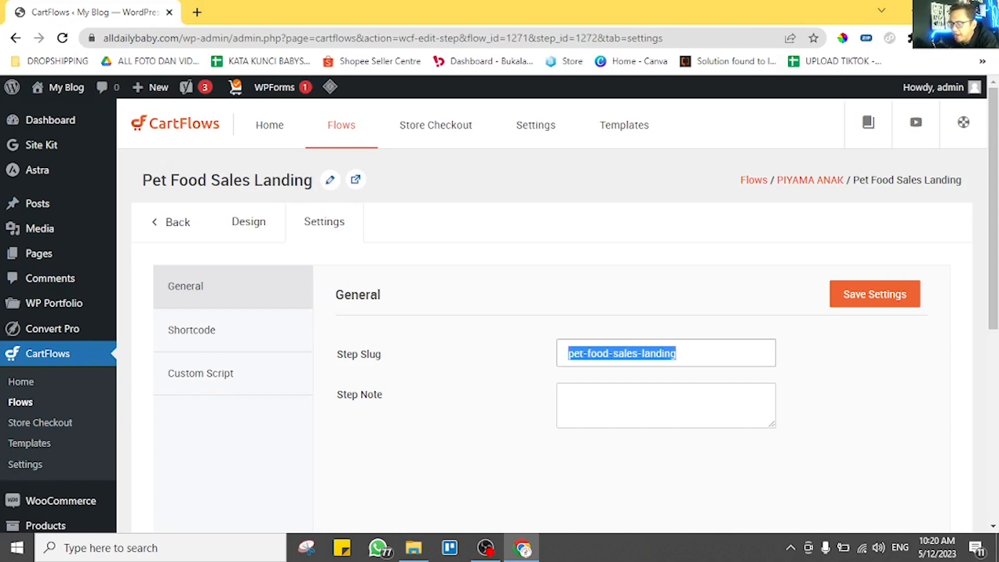
type("p")
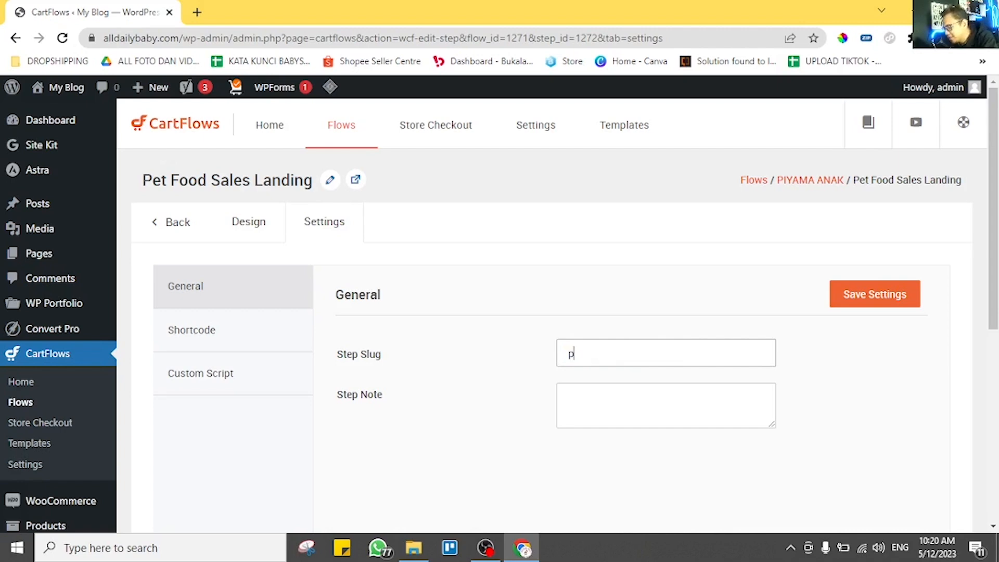
type("iyama-ana")
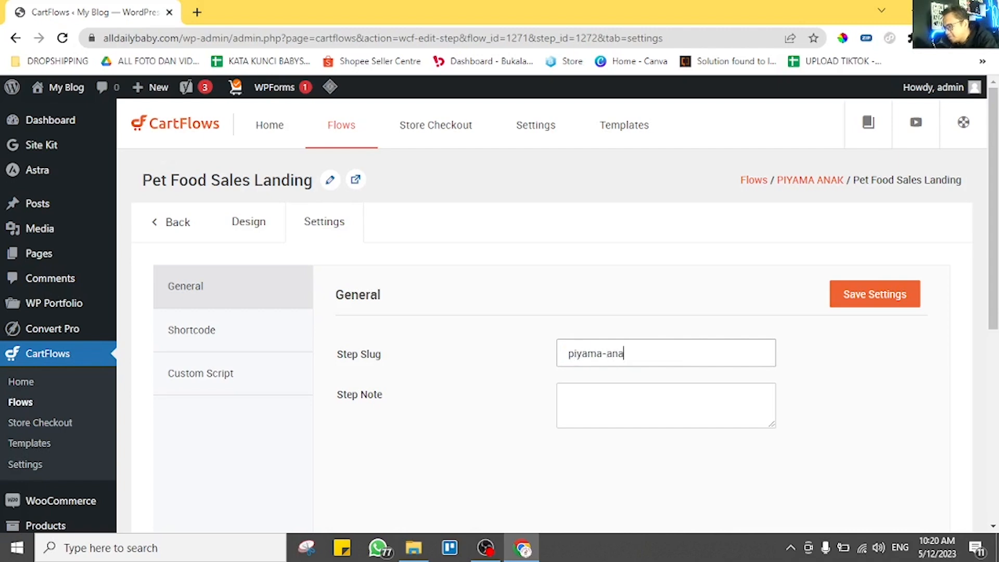
type("k-gambar")
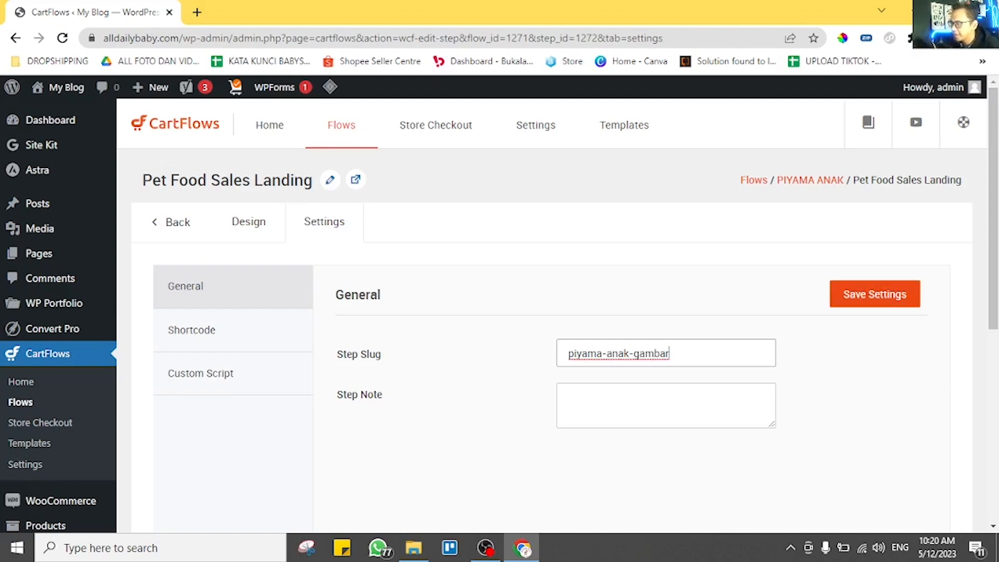
left_click(874, 294)
- Rename the Pet Food Sales Landing step to Piyama Anak and save the new title
left_click(249, 221)
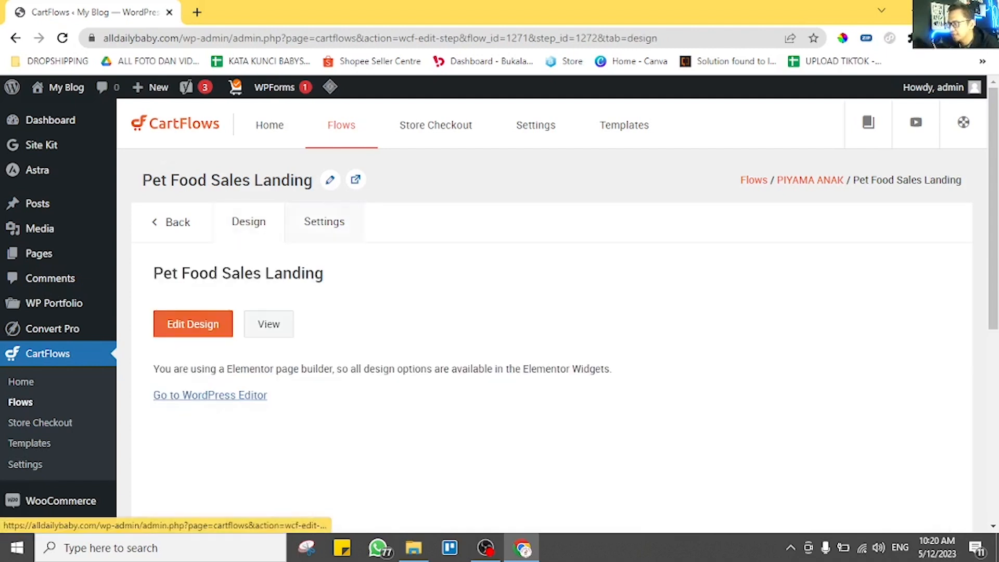
scroll(552, 312, "down", 3)
scroll(551, 312, "up", 2)
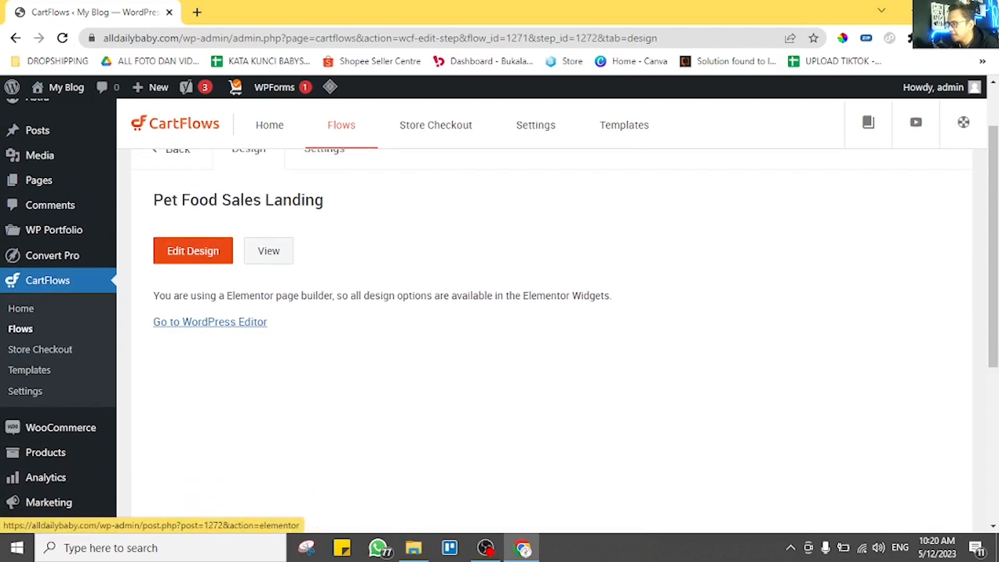
scroll(193, 250, "up", 2)
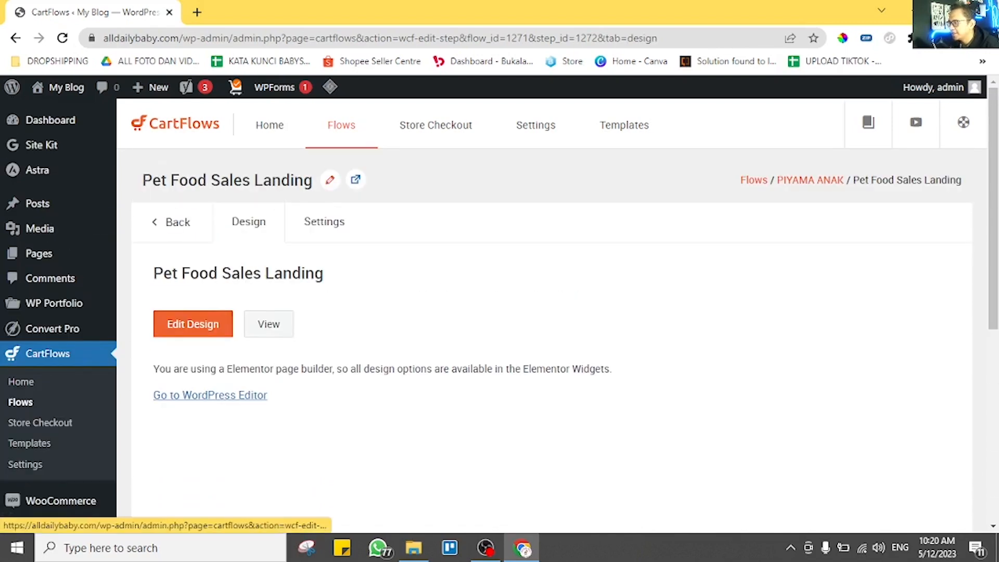
left_click(330, 179)
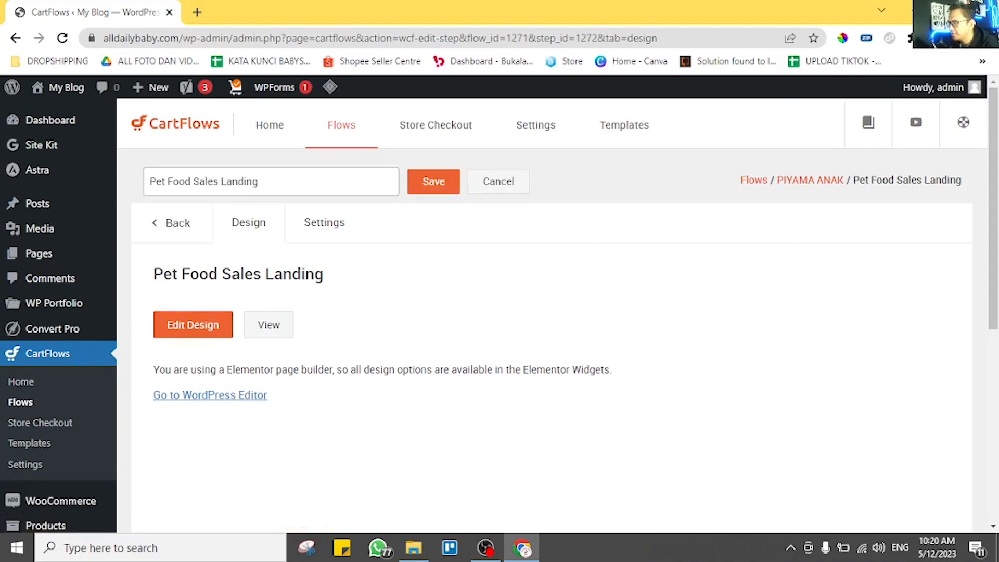
key("ctrl+a")
key("BackSpace")
type("Spesia")
key("BackSpace")
key("BackSpace")
key("BackSpace")
key("BackSpace")
key("BackSpace")
key("BackSpace")
type("Piyama N")
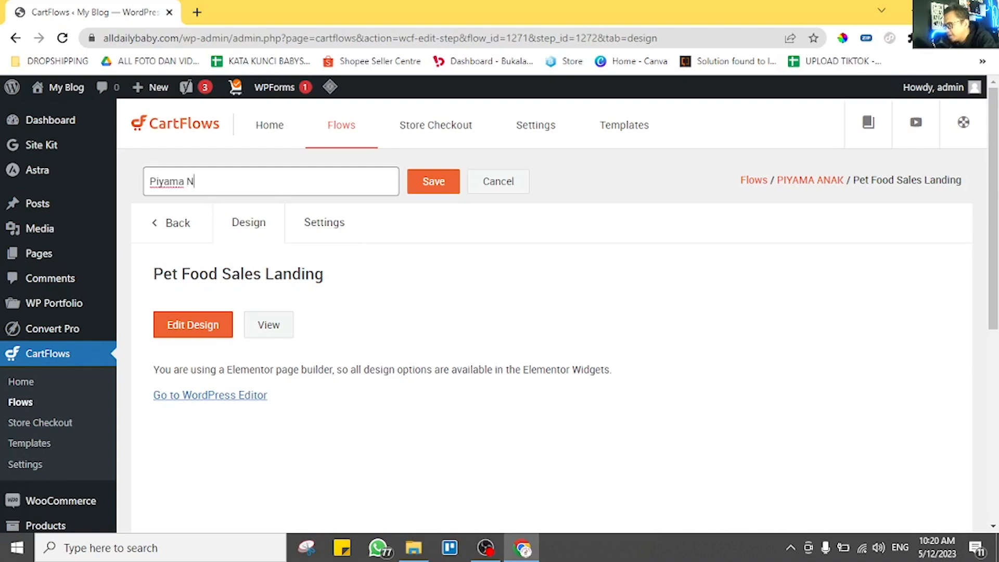
key("BackSpace")
type("Anak")
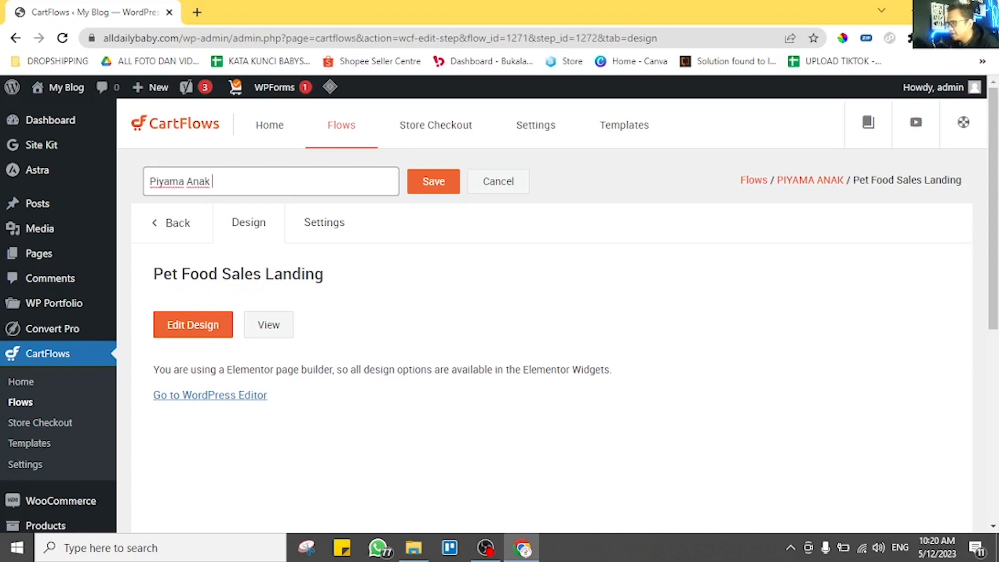
left_click(433, 181)
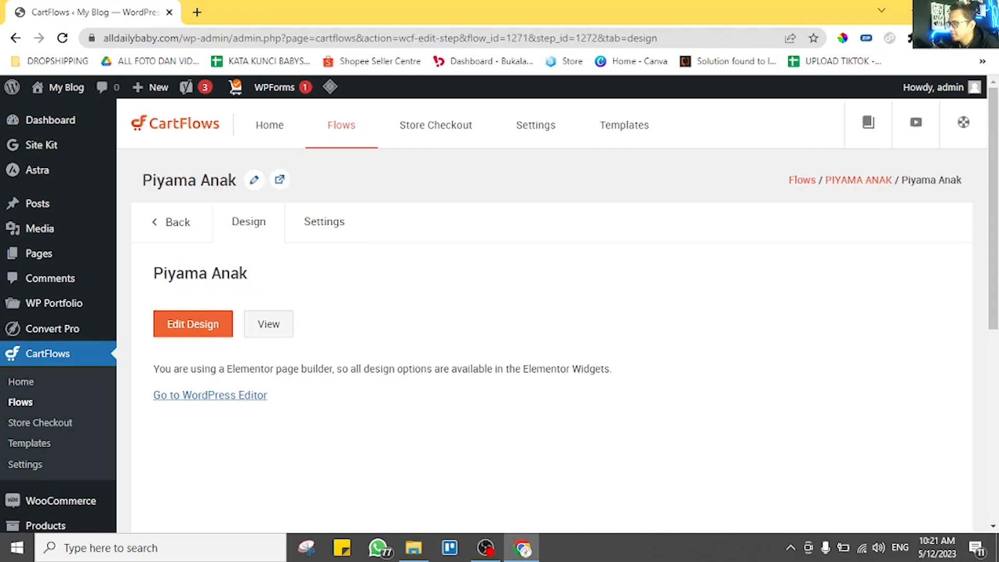
- Open the Piyama Anak step's design for editing in a new browser tab
right_click(195, 327)
left_click(245, 339)
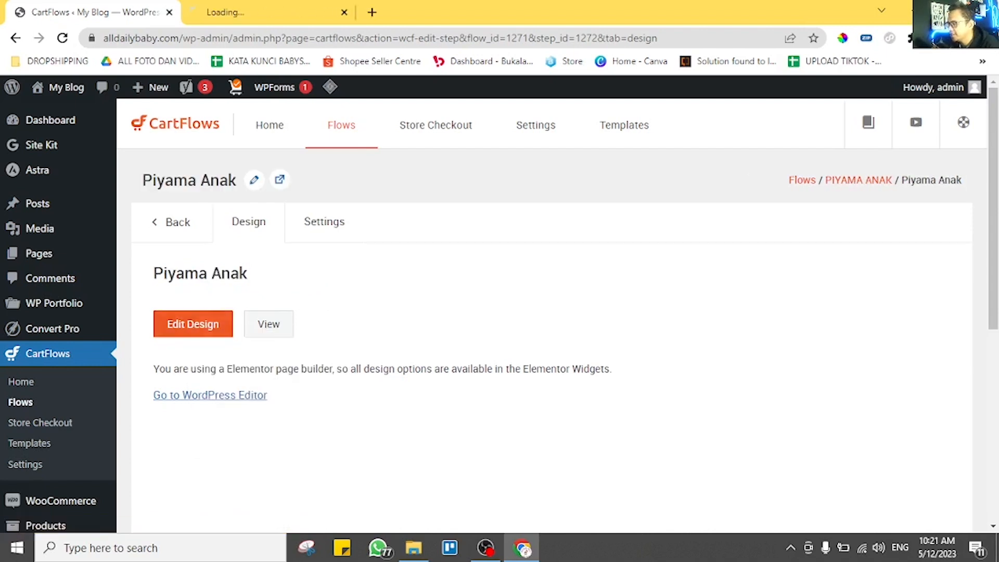
- Examine the Piyama Anak landing page design from the hero section through the product sections, and close its editor tab
left_click(224, 11)
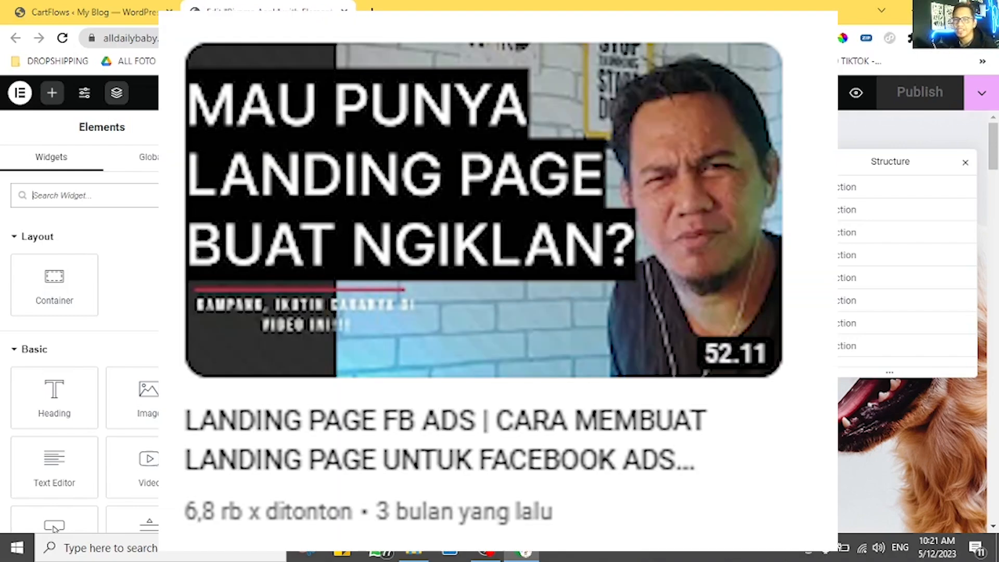
left_click(965, 163)
scroll(954, 218, "down", 4)
scroll(596, 321, "down", 3)
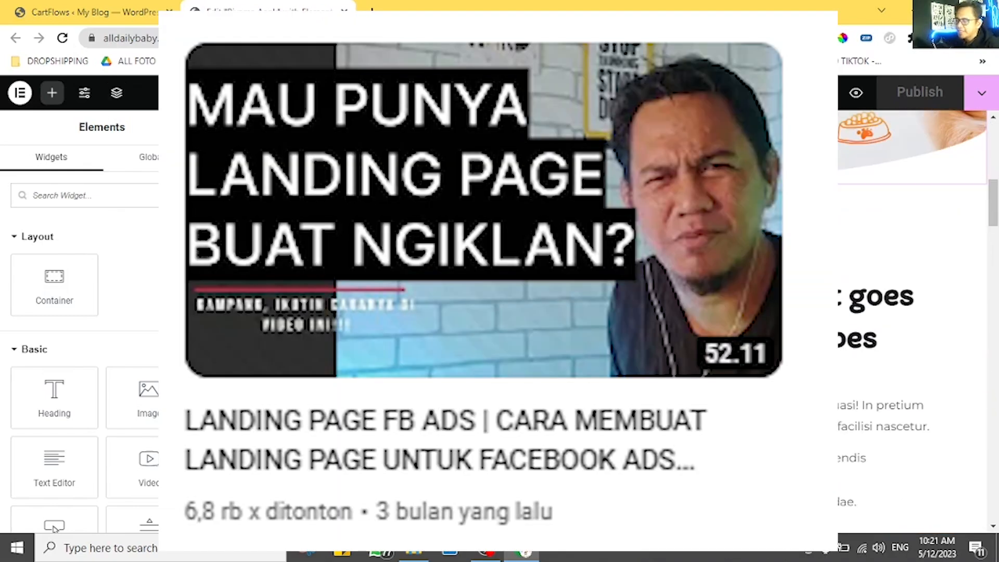
scroll(595, 322, "up", 6)
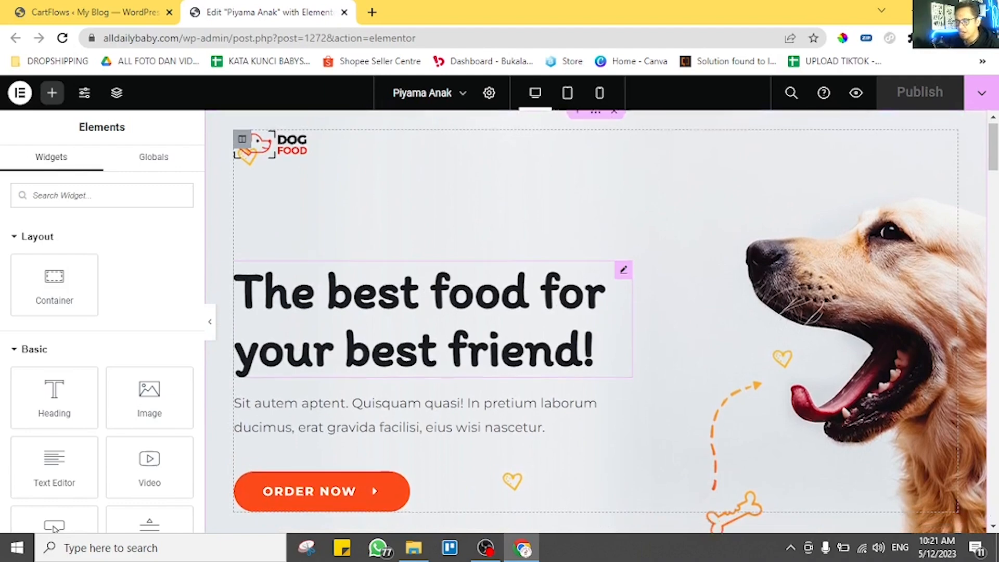
scroll(595, 321, "down", 8)
scroll(596, 321, "up", 4)
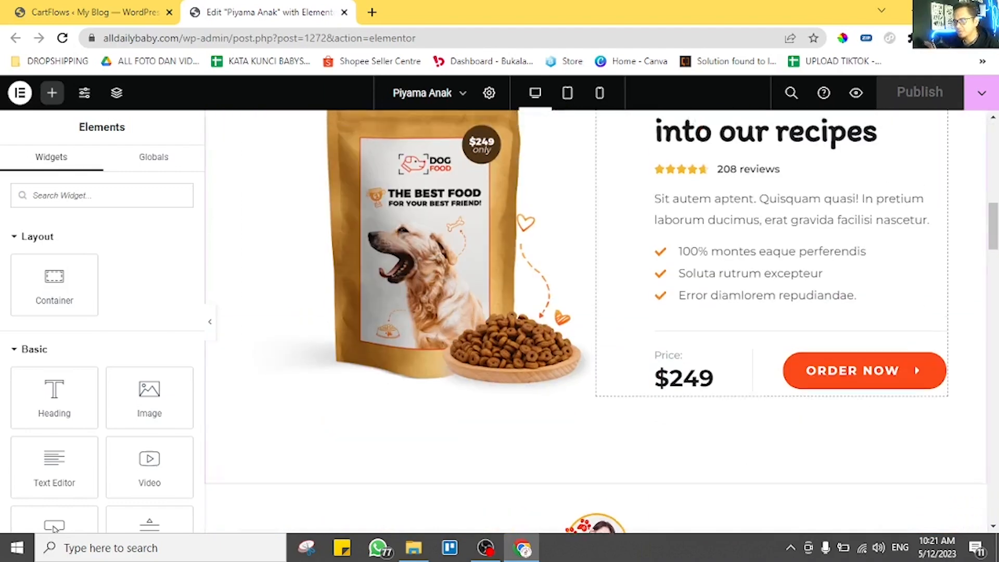
scroll(595, 322, "up", 8)
scroll(595, 321, "up", 1)
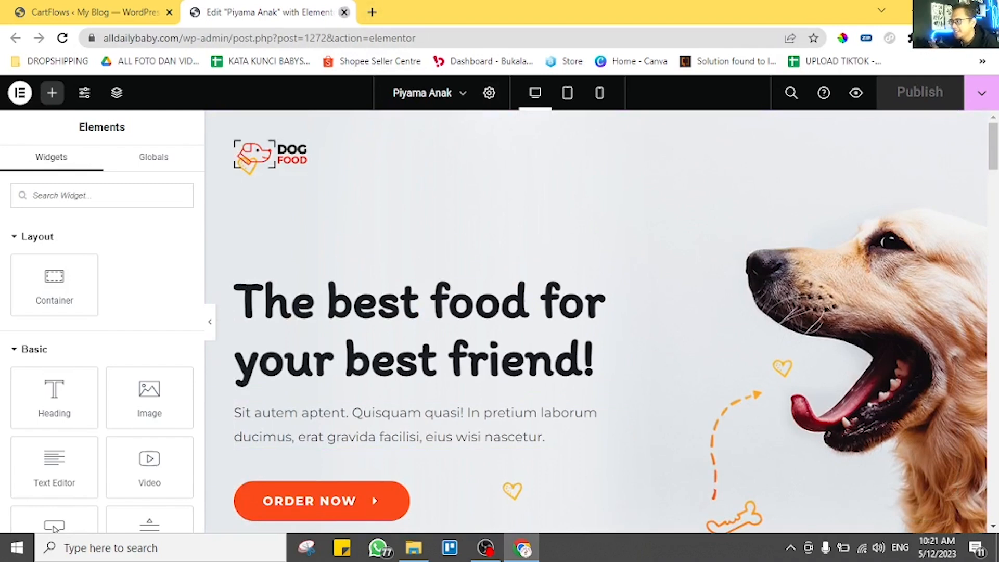
left_click(344, 12)
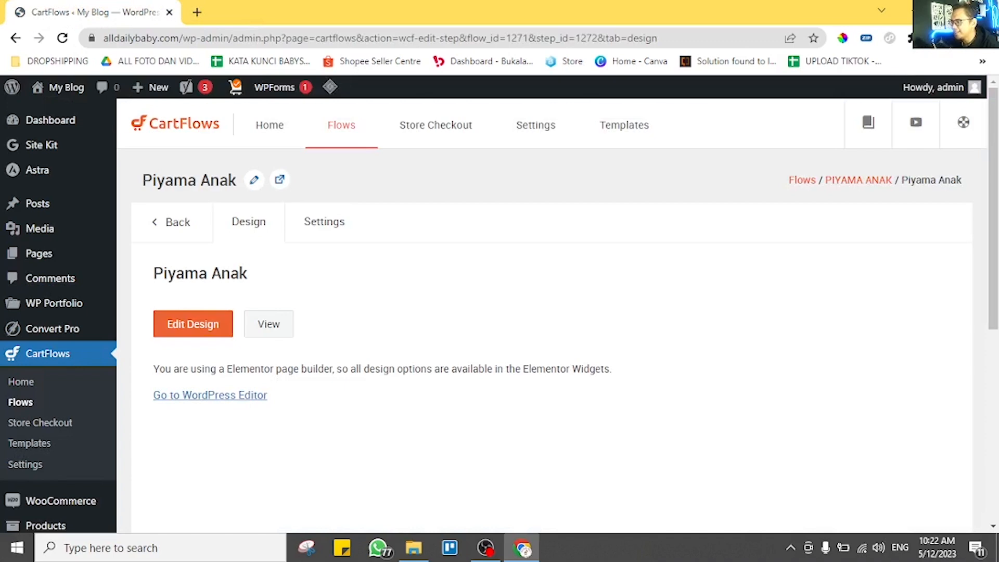
- Return to the flow's step list and open the product settings of the Pet Food Checkout step
left_click(177, 222)
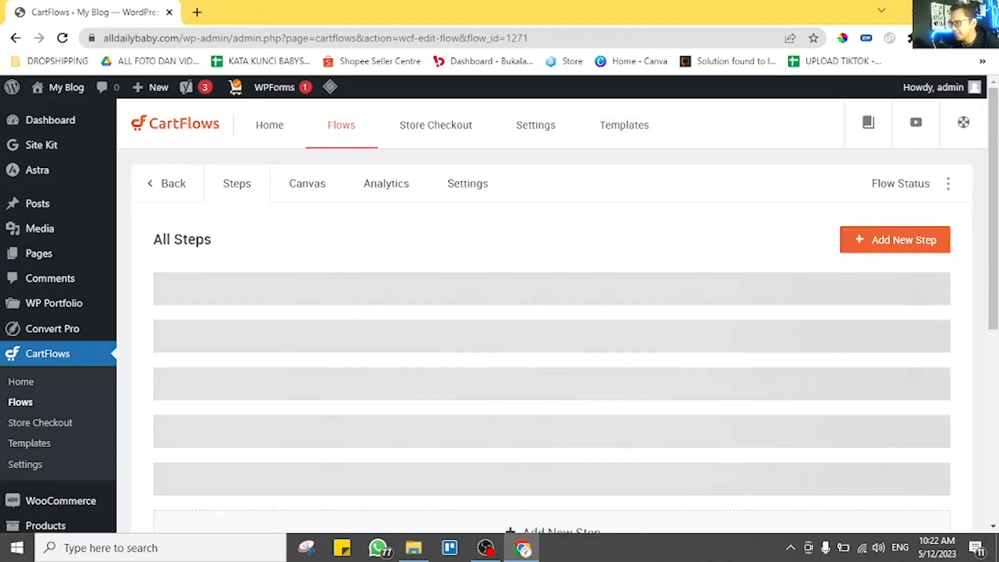
scroll(552, 312, "down", 2)
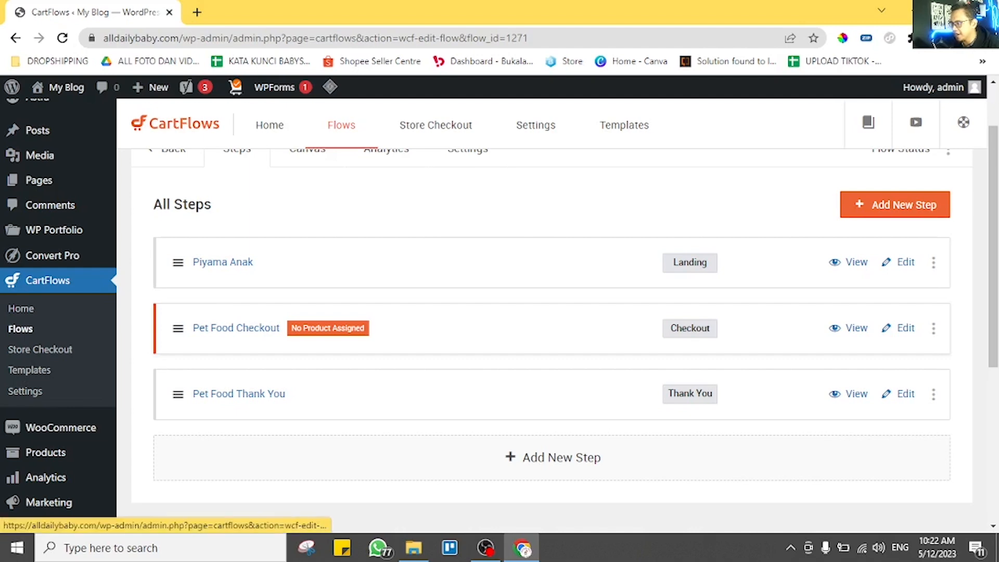
left_click(905, 328)
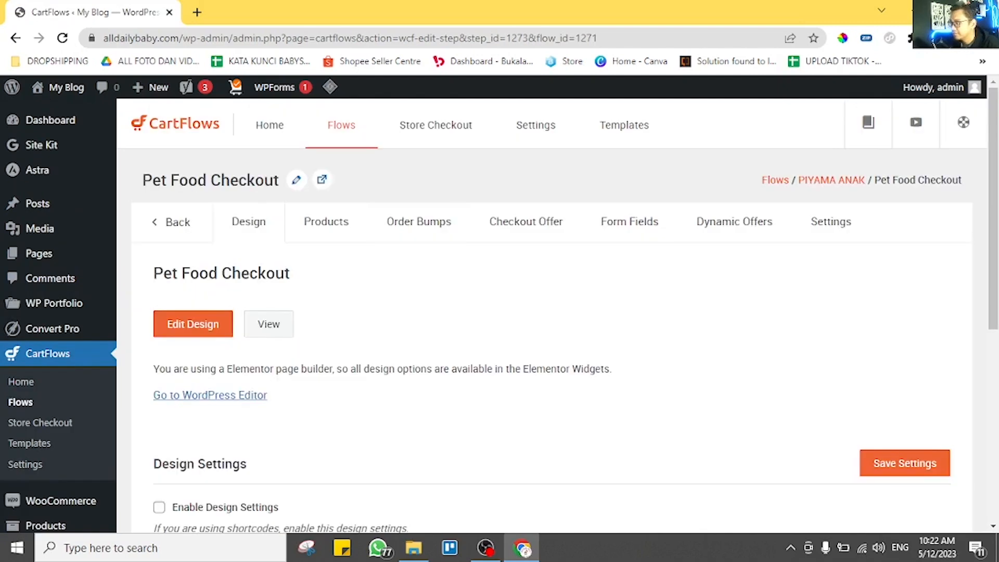
scroll(333, 229, "down", 1)
scroll(333, 228, "up", 1)
left_click(326, 221)
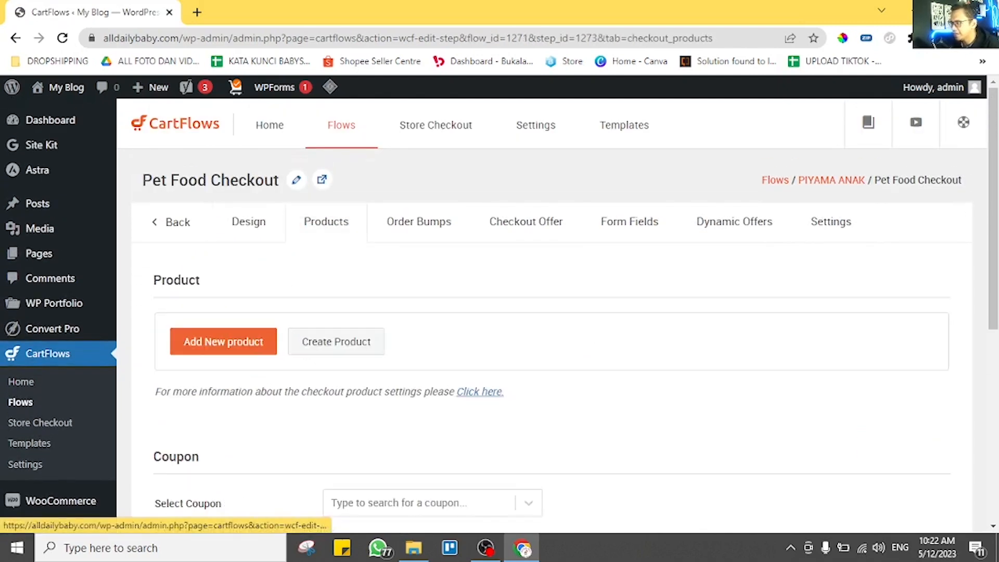
- Search for piyama and add Piyama Anak Laki Gambar Spiderman as the checkout product
left_click(223, 340)
left_click(421, 322)
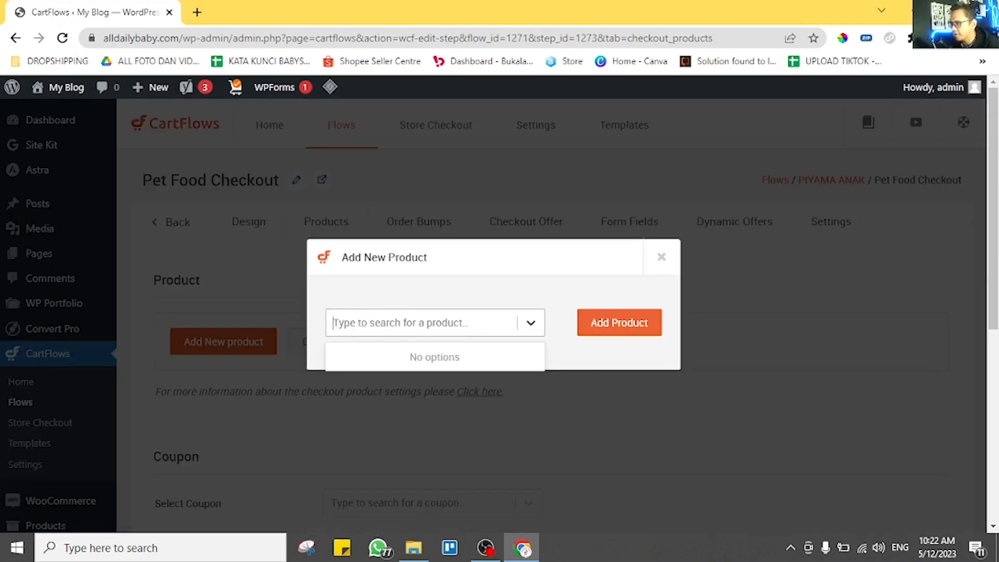
left_click(530, 322)
left_click(531, 322)
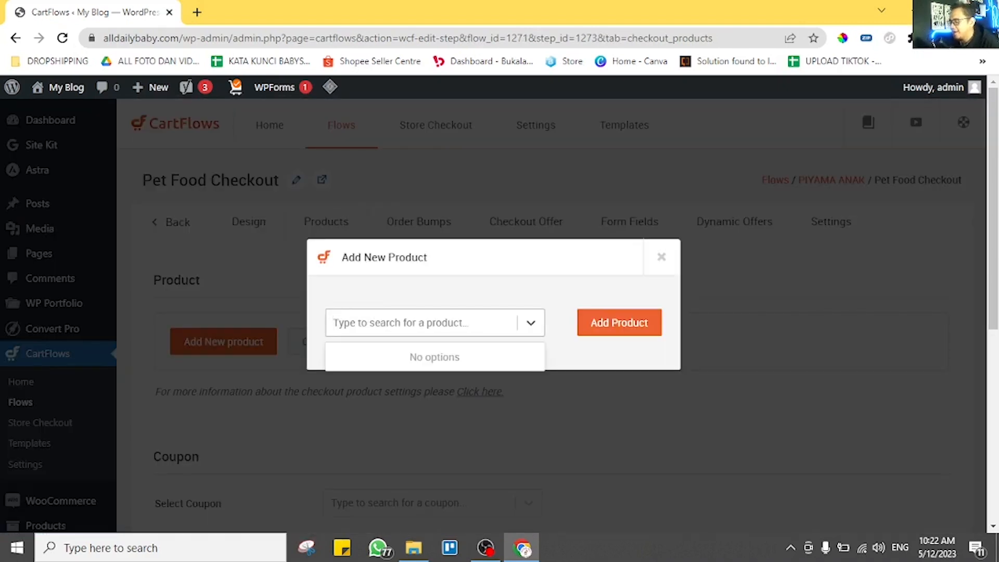
type("piyama")
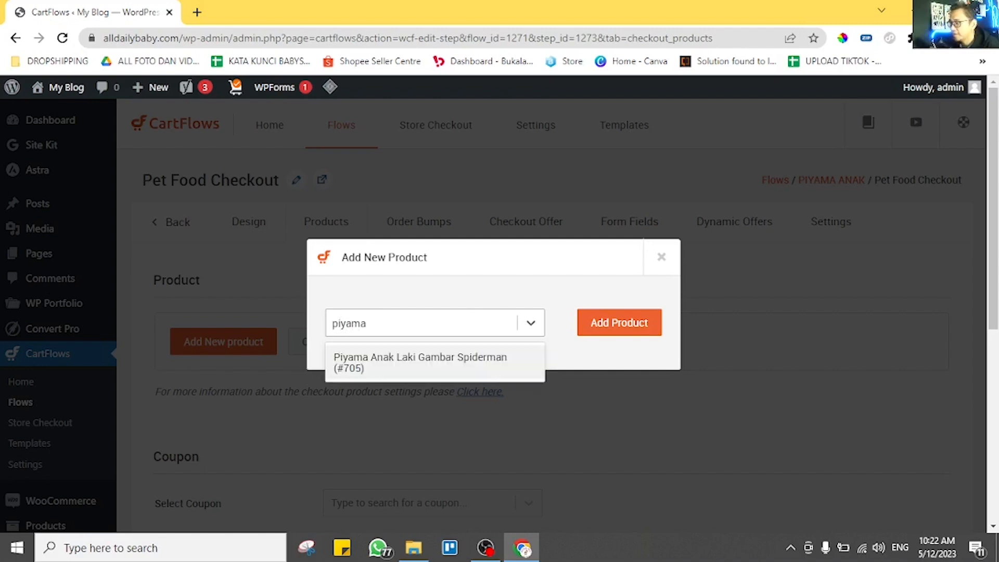
key("Return")
left_click(619, 322)
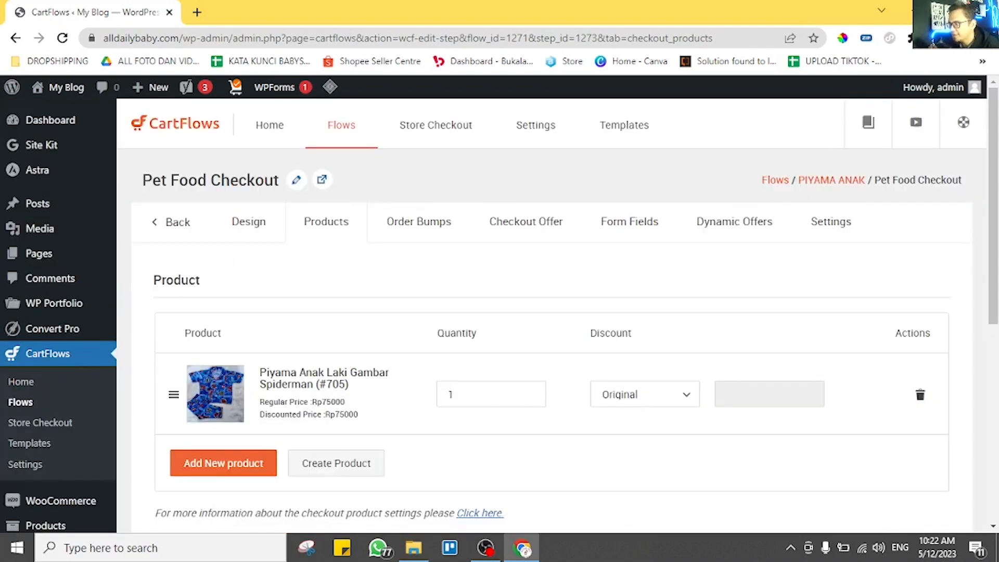
- Add an order bump titled Lampu Tidur to the Pet Food Checkout step
scroll(552, 338, "down", 5)
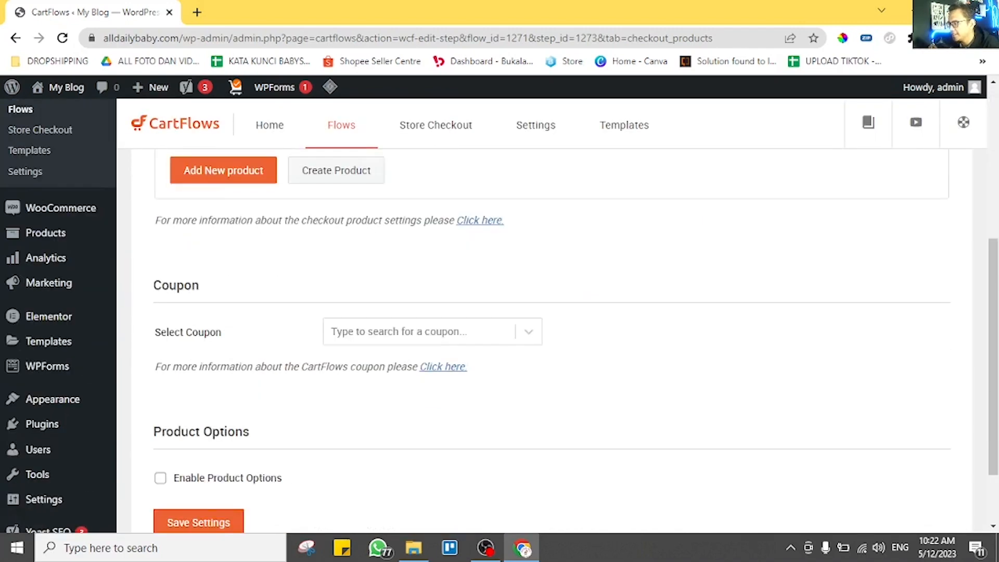
scroll(551, 338, "down", 2)
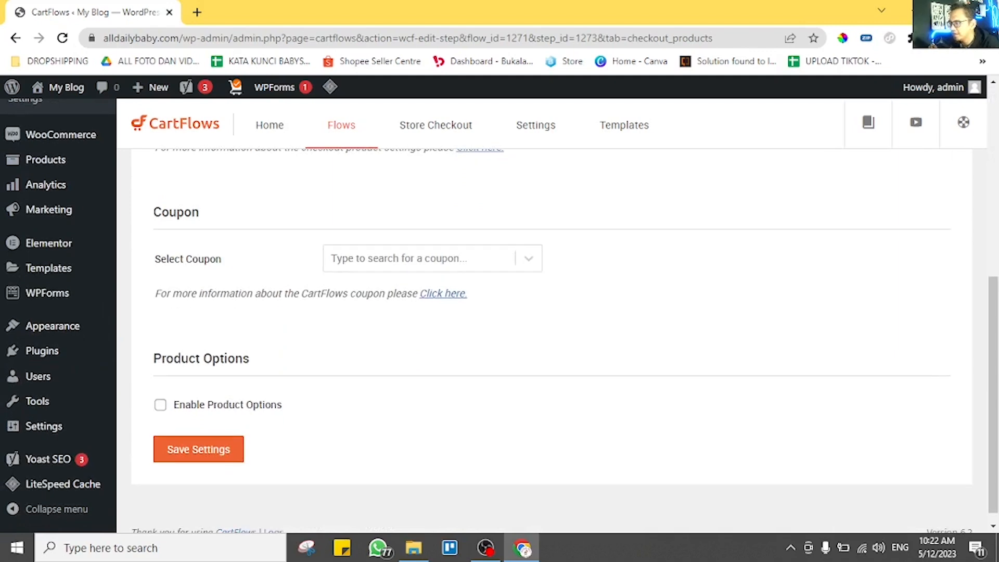
scroll(552, 338, "up", 6)
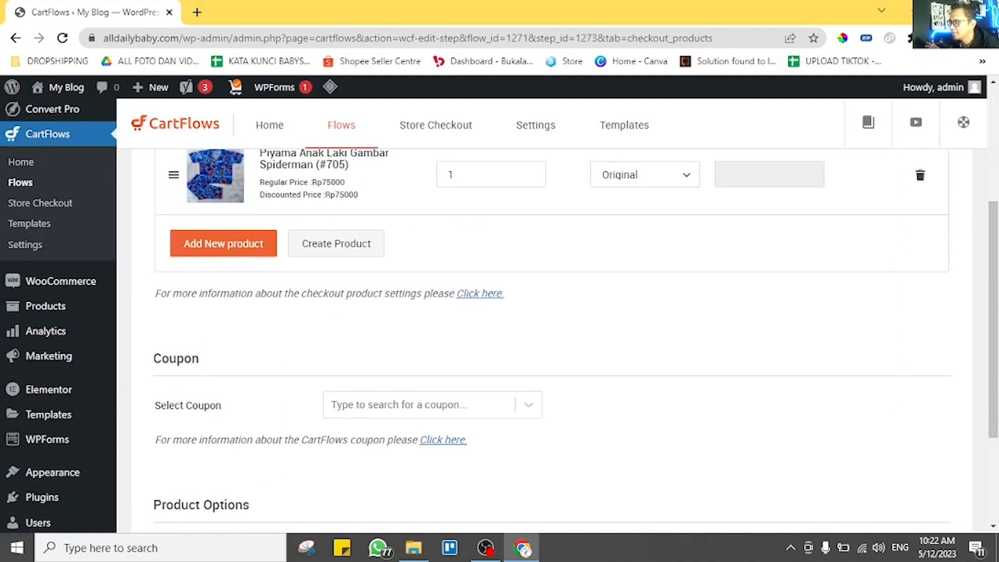
scroll(419, 221, "up", 1)
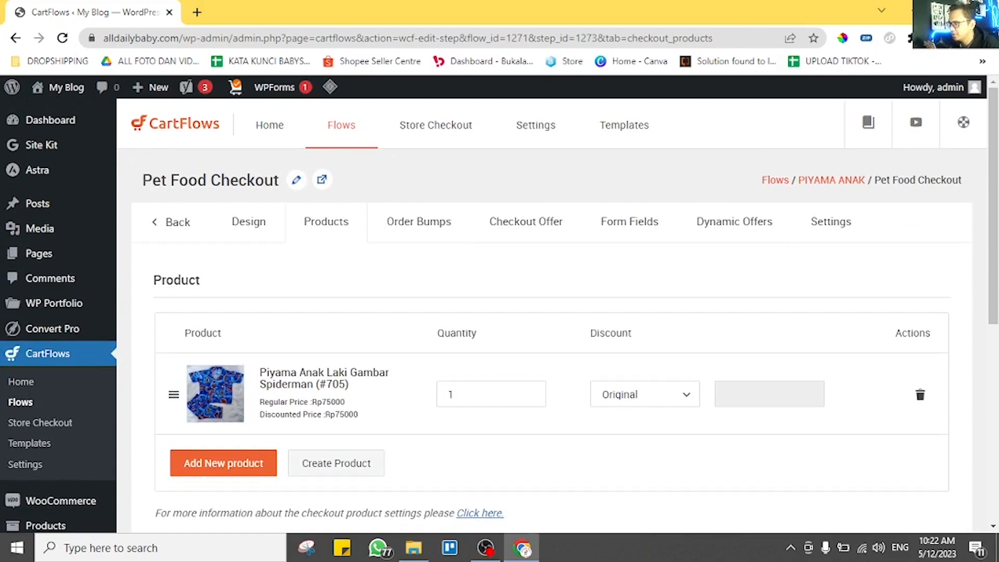
left_click(418, 222)
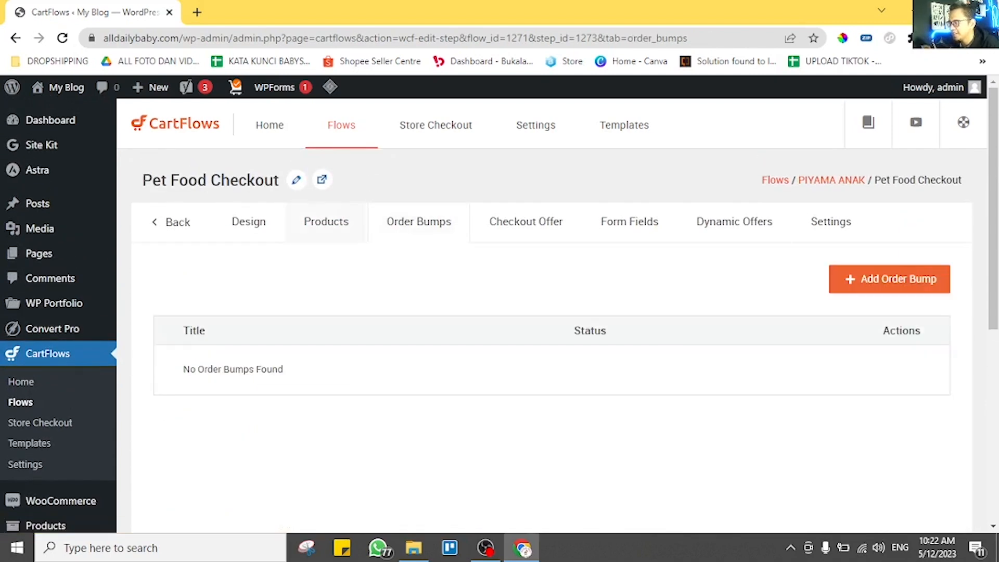
left_click(890, 279)
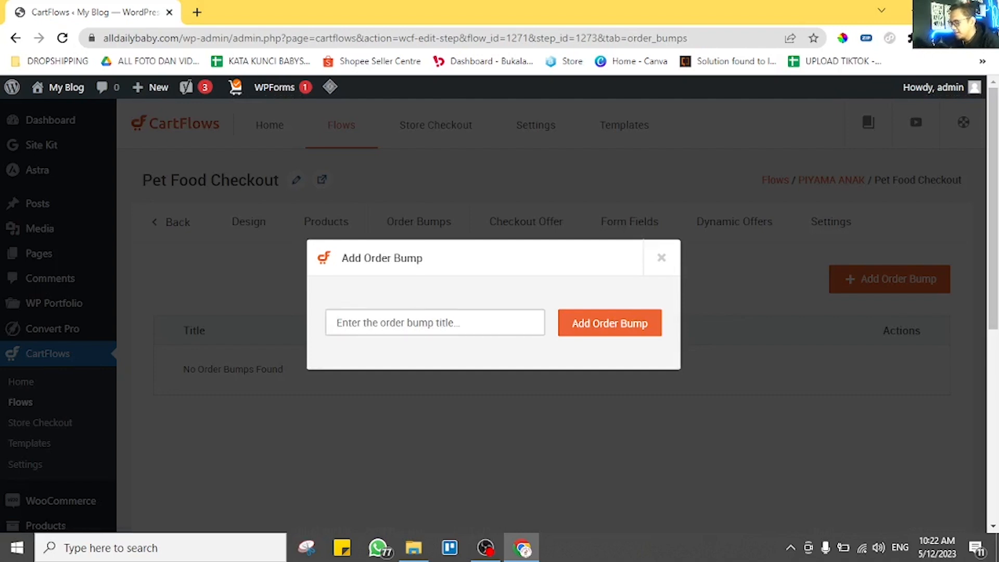
type("Lampu Tidur")
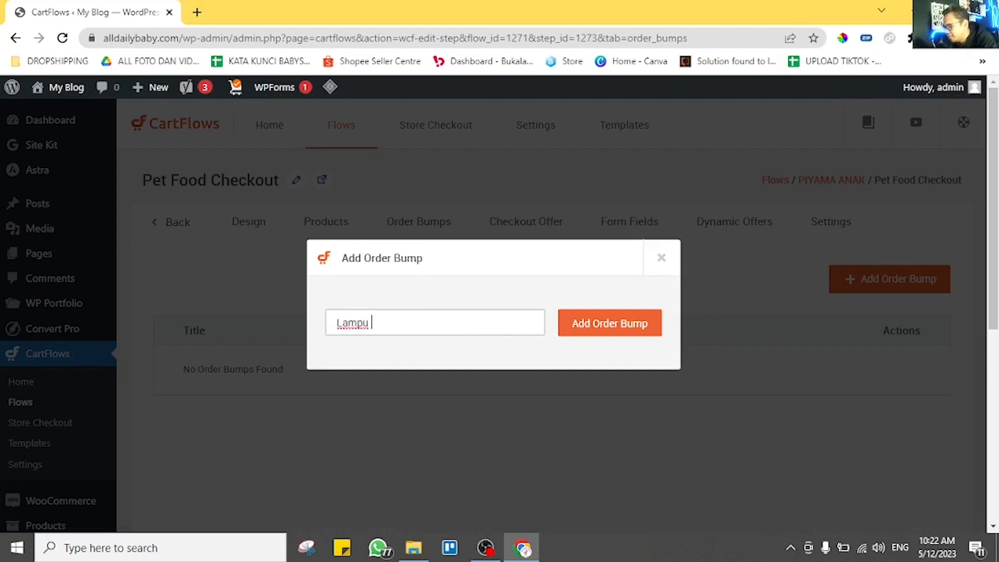
left_click(610, 323)
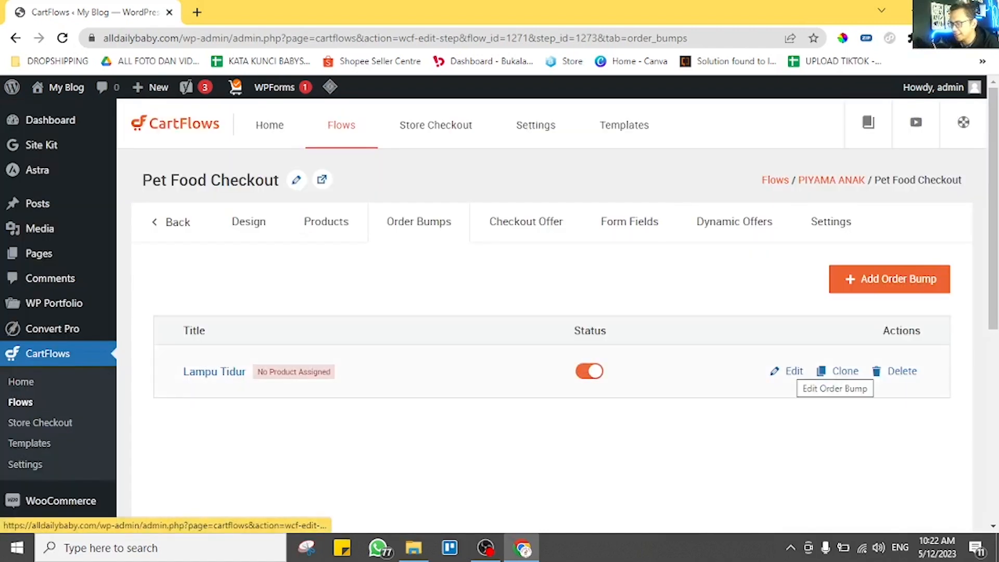
- Open the Lampu Tidur order bump for editing and assign the product Lampu Tidur Anak Antariksa to it
left_click(791, 370)
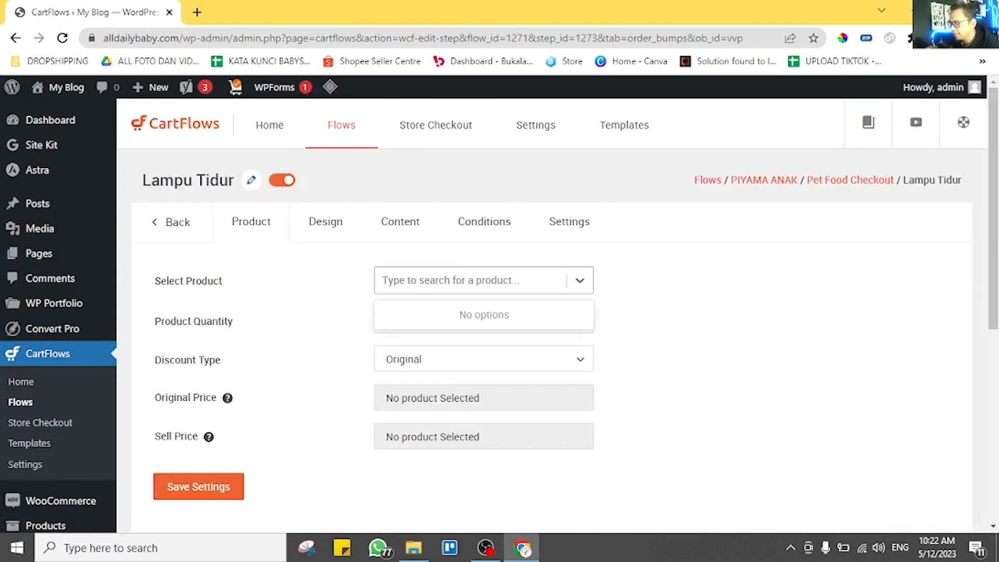
type("lampu")
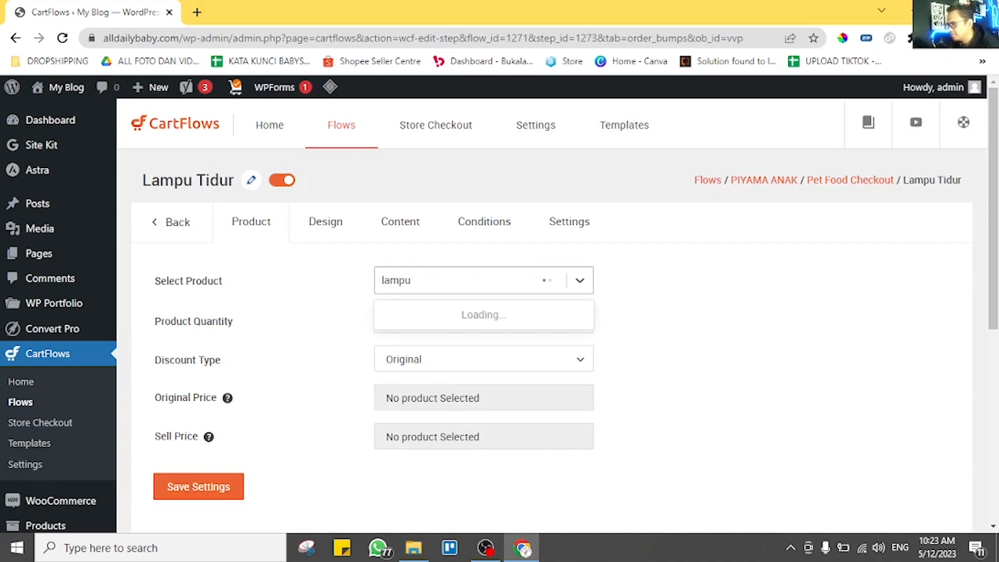
key("Return")
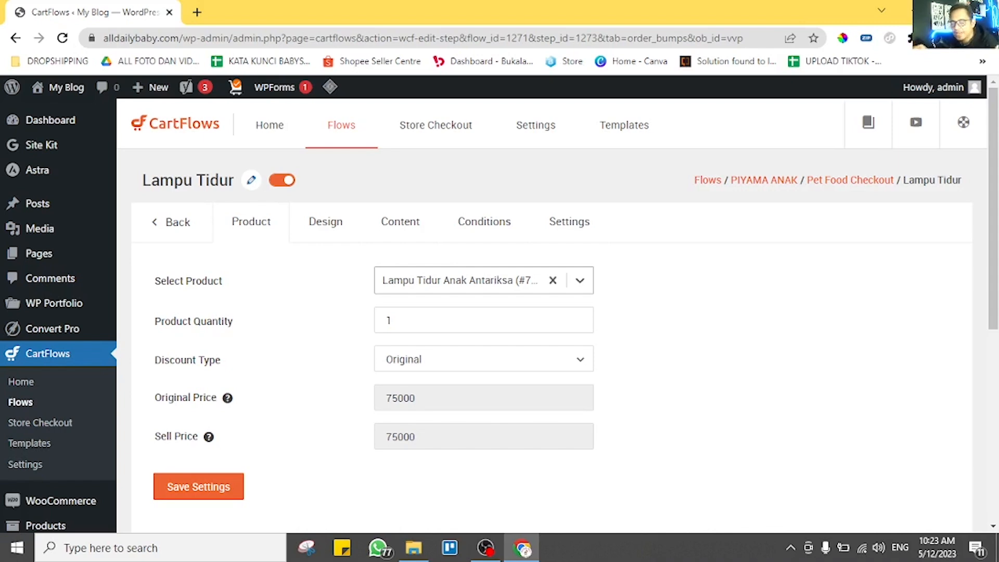
- Set the order bump's discount type to Discount Percentage with a value of 25 and save the settings
left_click(483, 359)
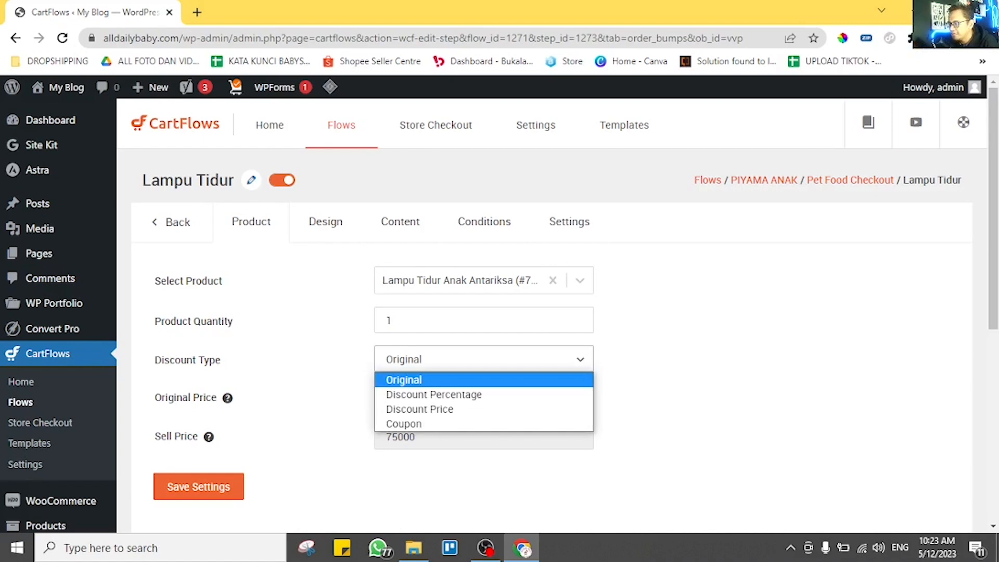
left_click(434, 395)
left_click(447, 398)
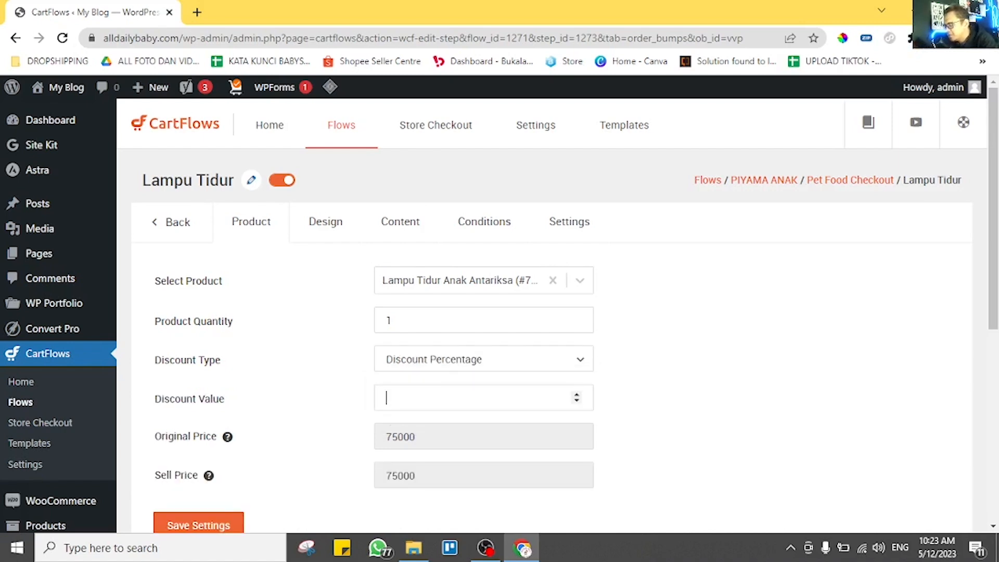
type("25")
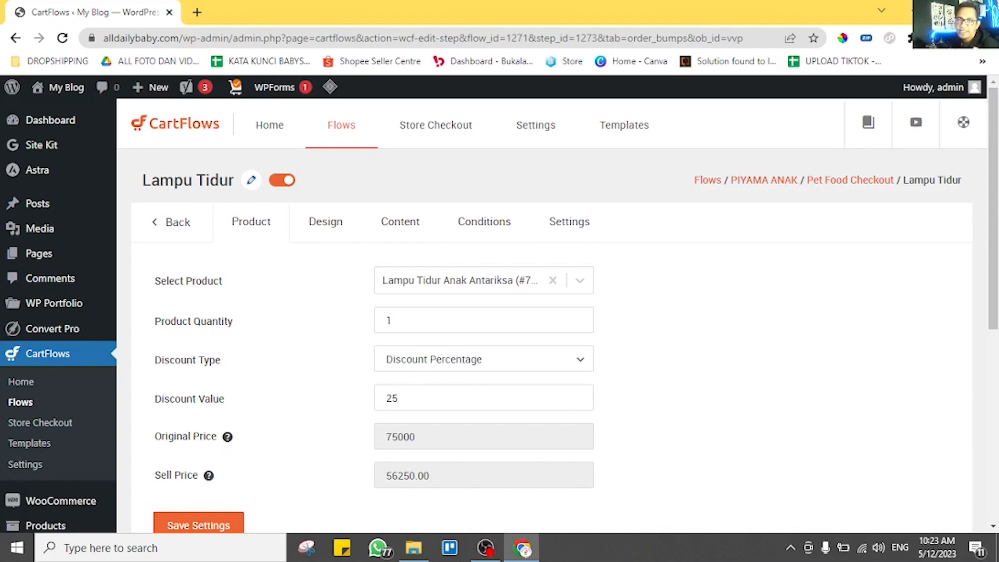
scroll(484, 290, "down", 3)
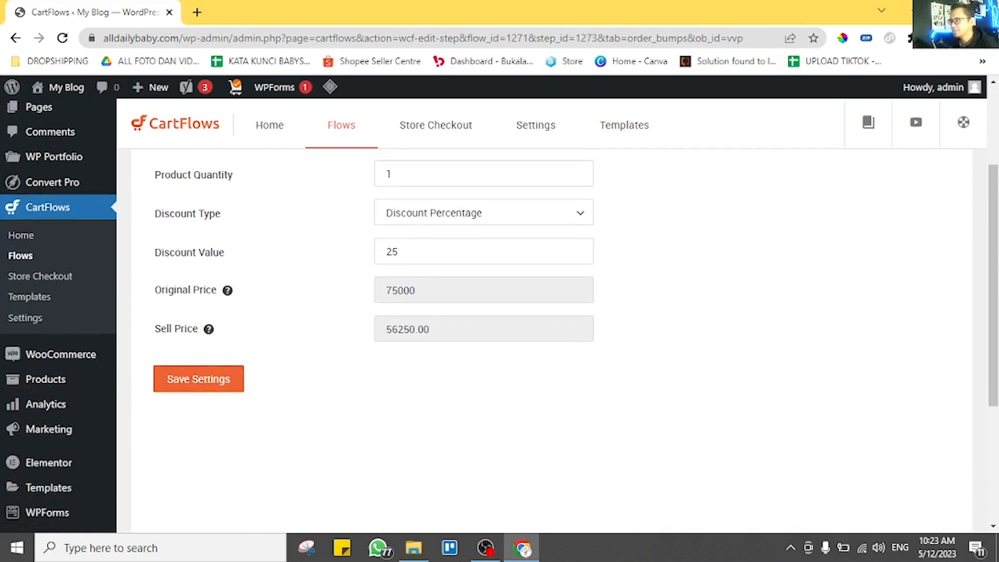
left_click_drag(415, 291, 398, 290)
left_click_drag(431, 329, 386, 330)
left_click(458, 387)
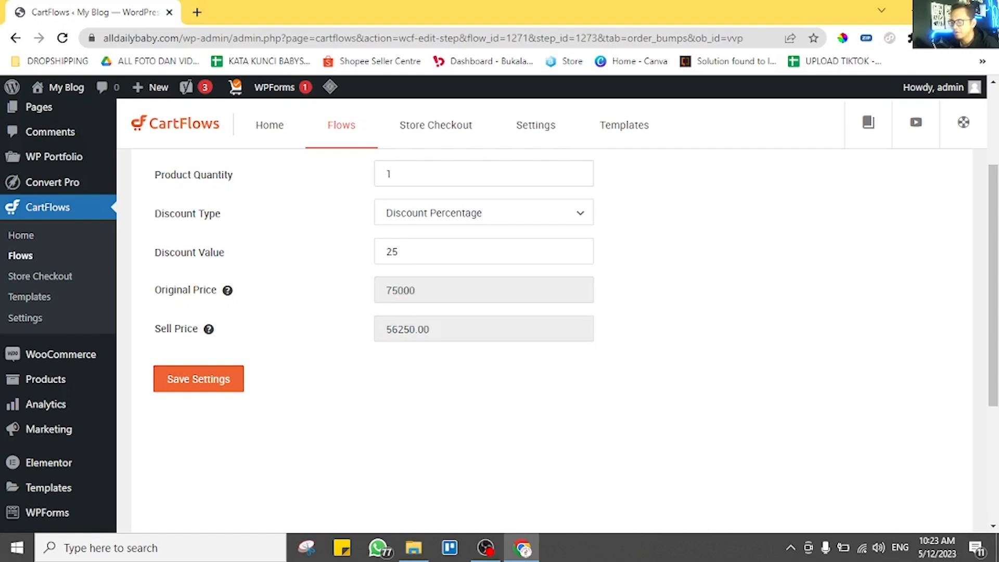
scroll(484, 290, "up", 2)
left_click(198, 452)
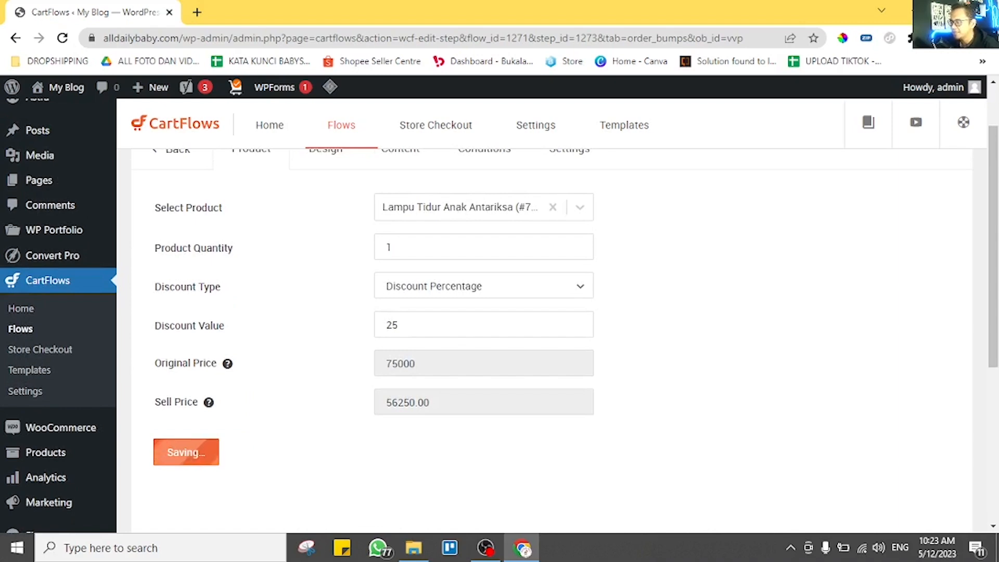
- Set the skin of the Lampu Tidur order bump to Style 2 in its design settings
scroll(326, 221, "up", 3)
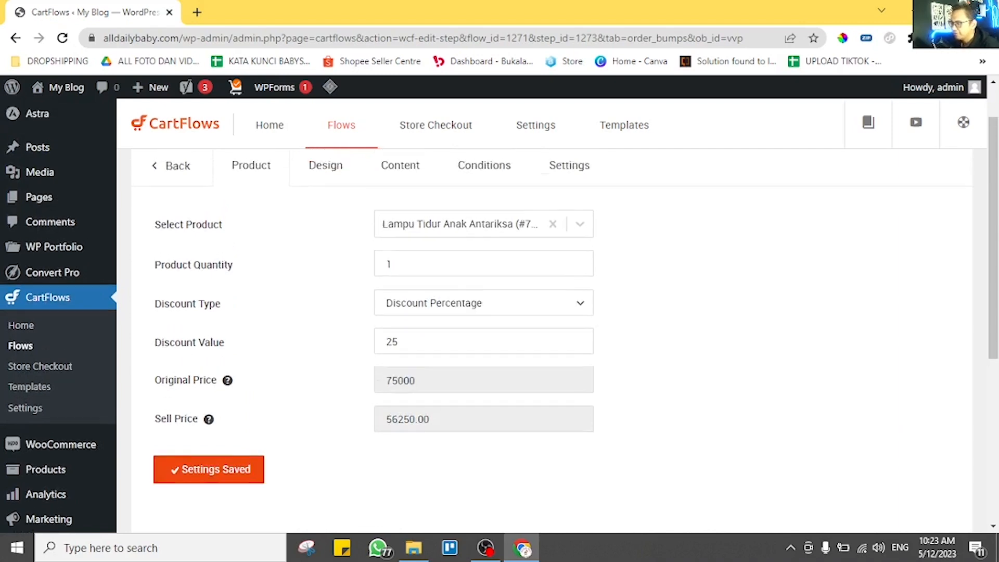
left_click(326, 221)
scroll(552, 338, "down", 3)
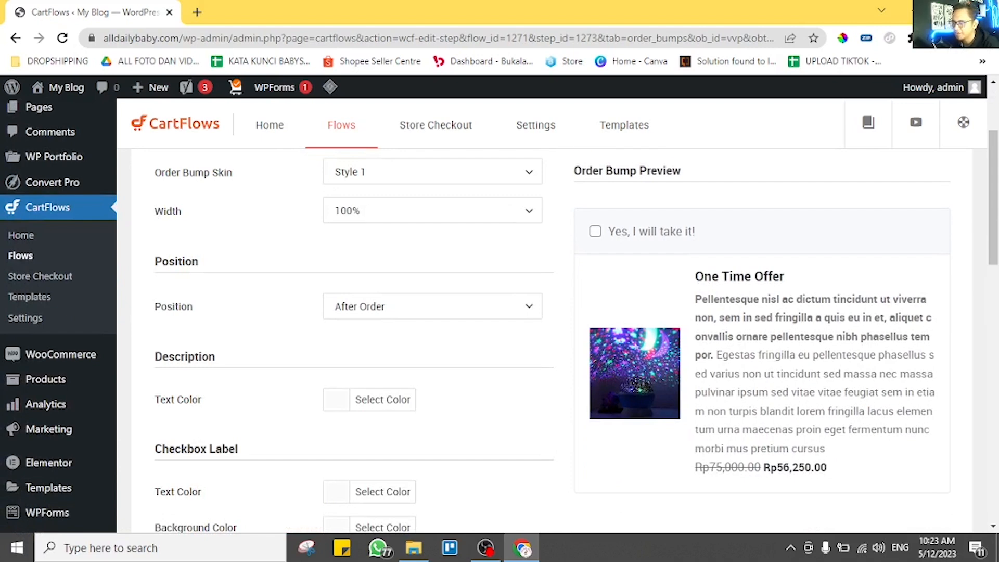
scroll(551, 338, "up", 3)
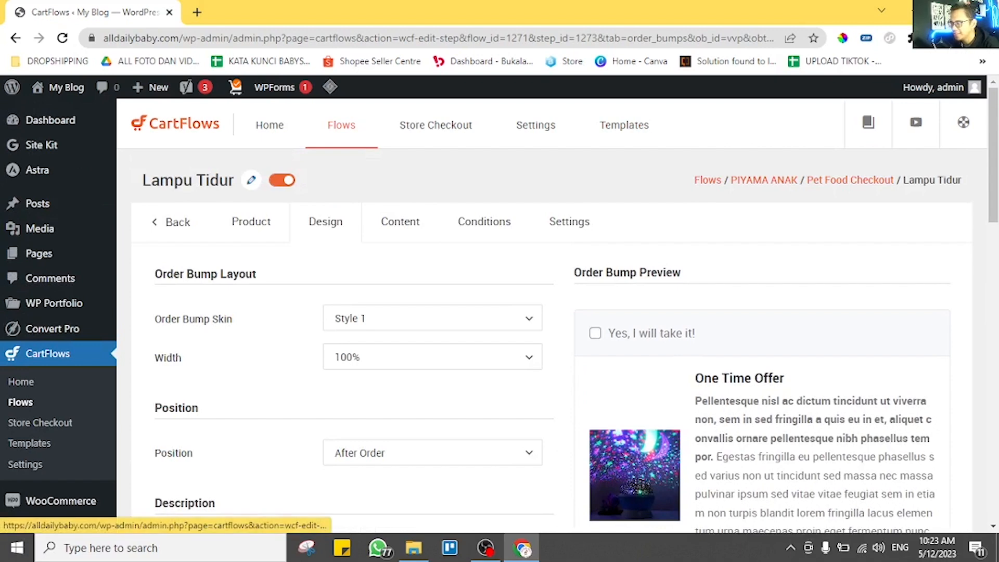
left_click(432, 317)
left_click(433, 354)
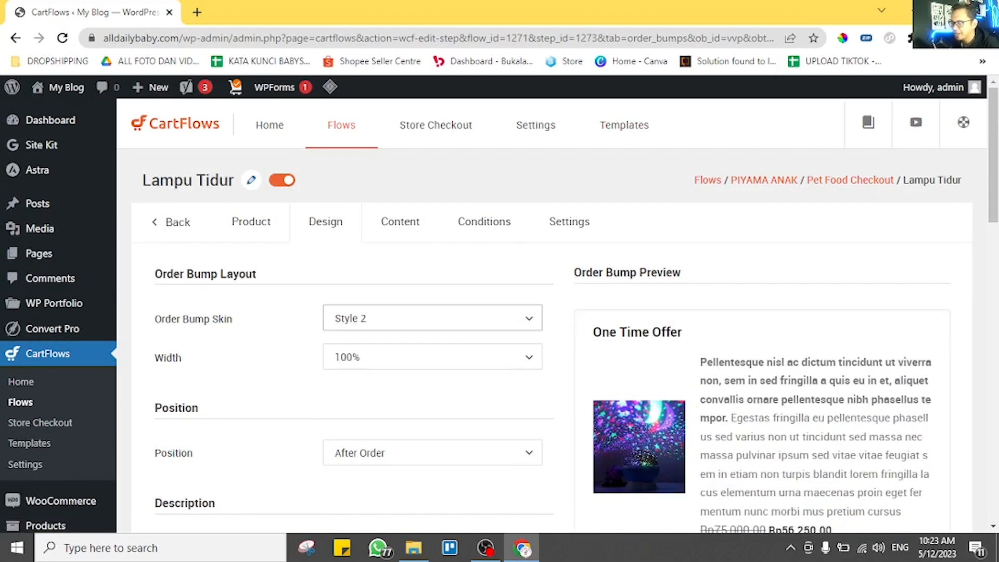
- Try the Style 5 skin on the Lampu Tidur order bump and switch the skin to Style 1
left_click(432, 318)
left_click(364, 393)
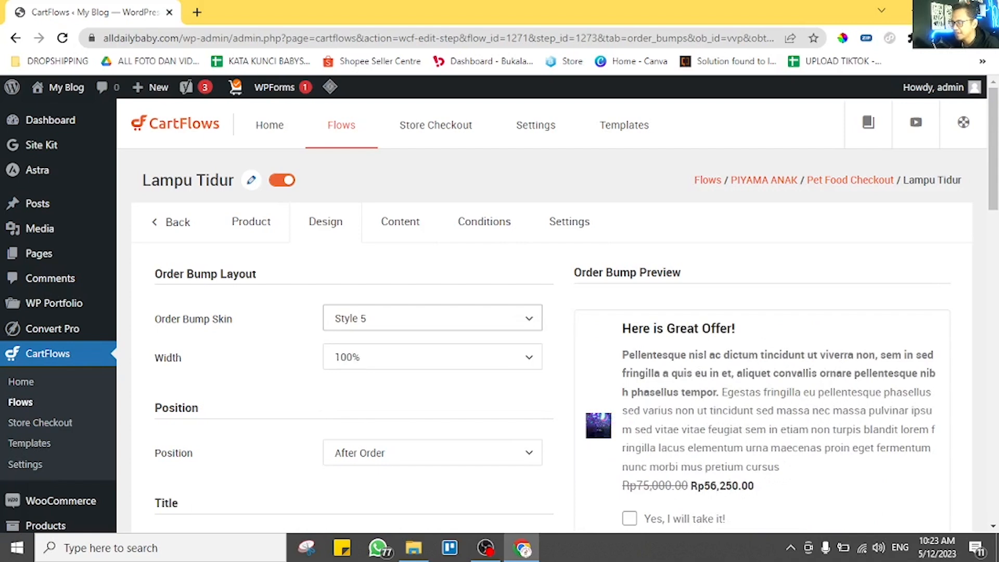
scroll(499, 315, "down", 2)
left_click(432, 245)
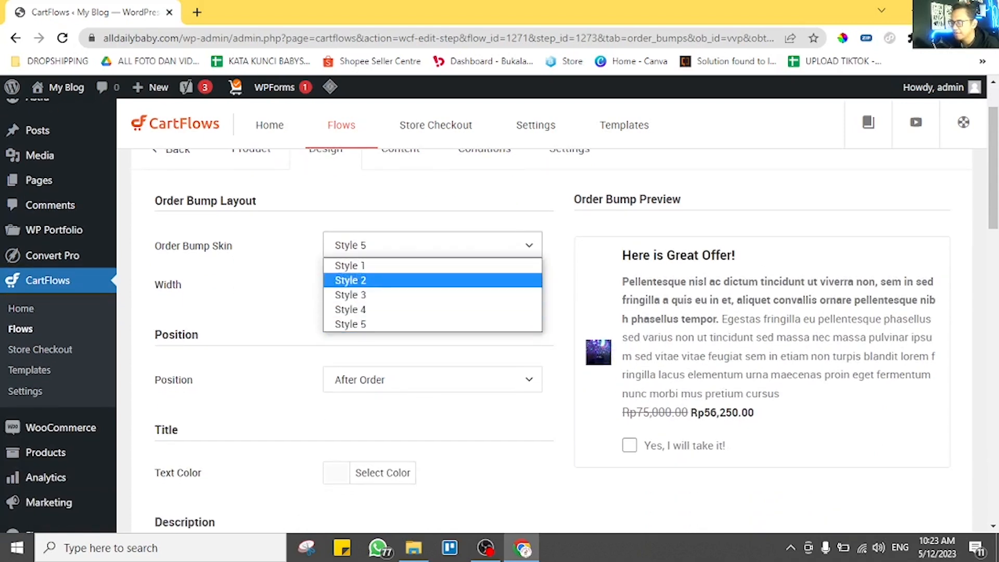
left_click(364, 264)
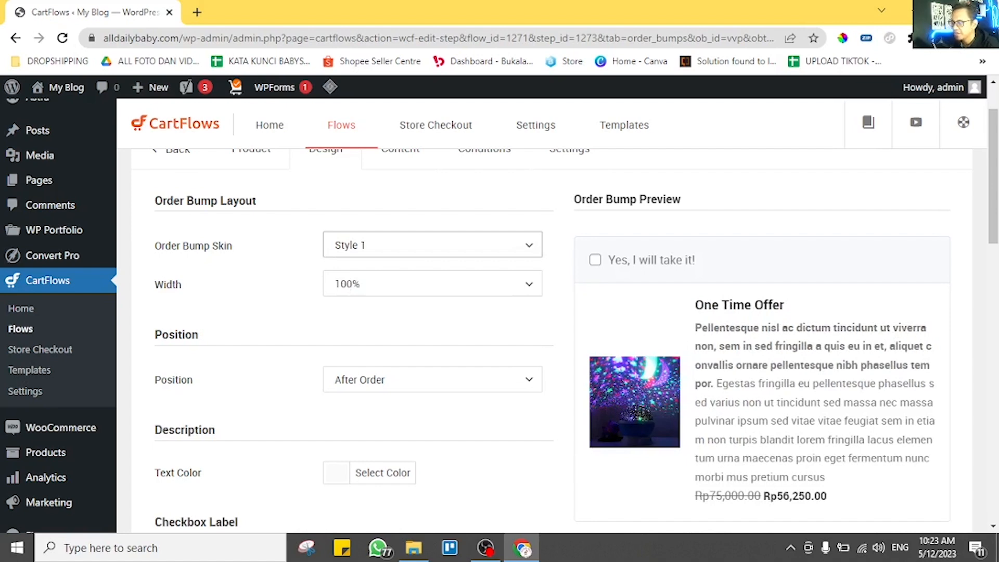
- Set the background color of the order bump's checkbox label to bright yellow
scroll(499, 315, "down", 3)
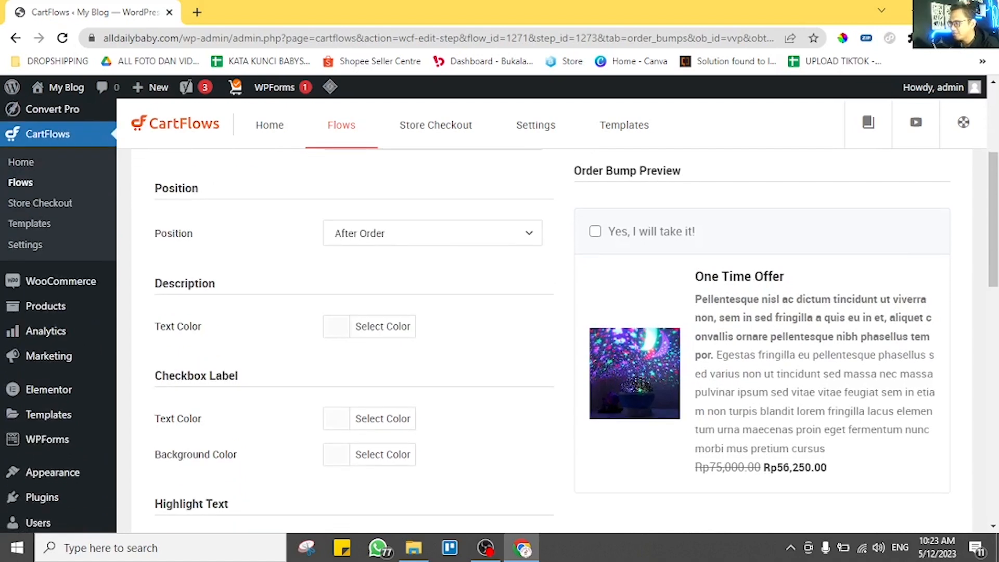
scroll(499, 315, "down", 2)
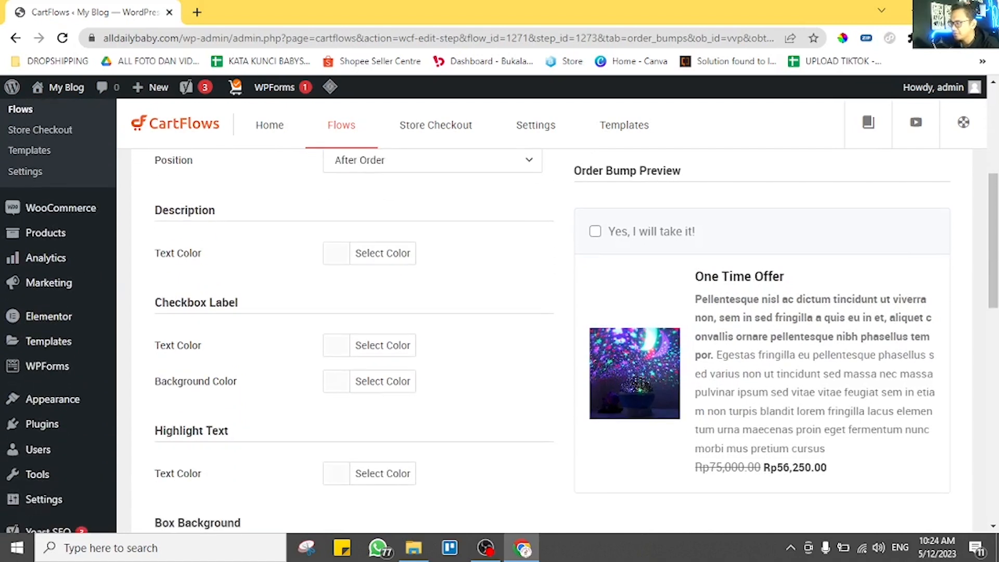
left_click(382, 380)
mouse_move(401, 428)
left_mouse_down()
mouse_move(379, 479)
mouse_move(331, 514)
mouse_move(350, 522)
left_mouse_up()
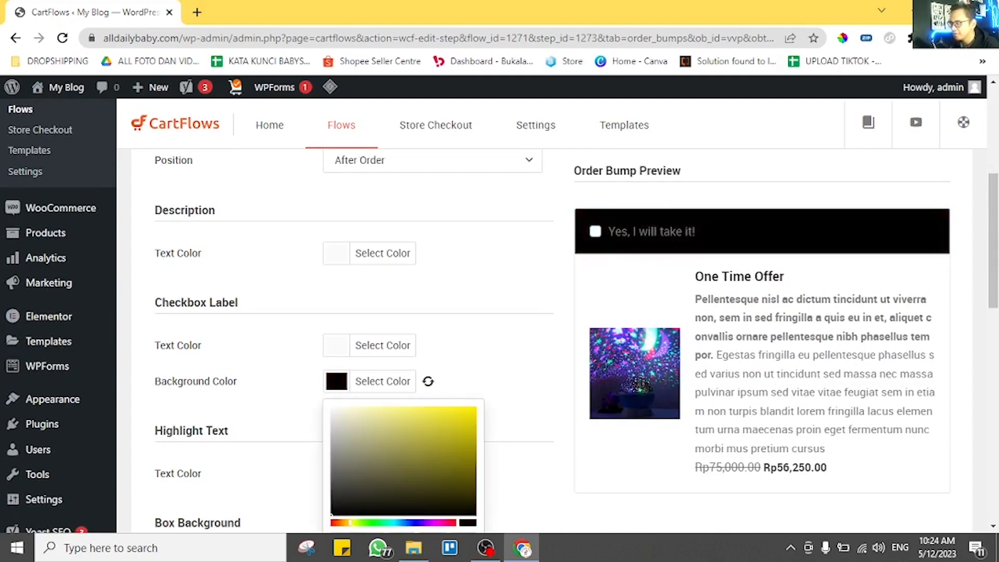
left_click_drag(446, 442, 476, 407)
left_click(510, 378)
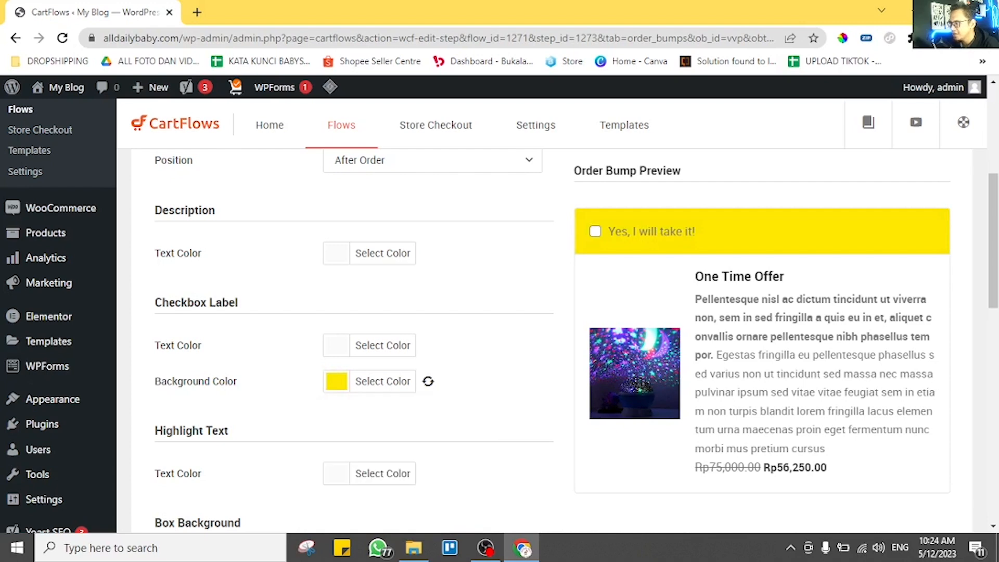
- Set the text color of the order bump's checkbox label to white (FFFFFF)
left_click(382, 346)
left_click_drag(406, 432, 331, 370)
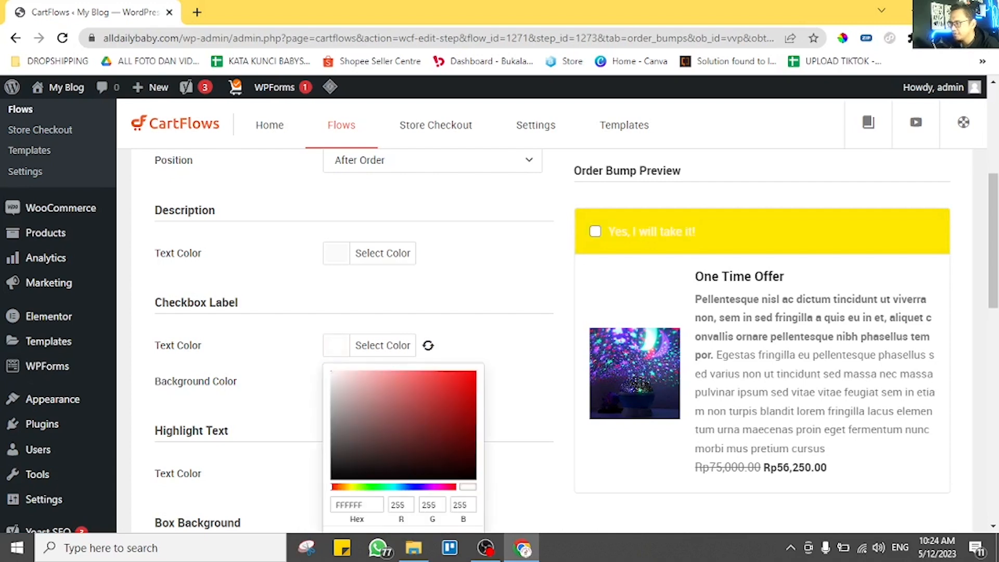
left_click(512, 379)
- Enable the pointing arrow and its animation for the Lampu Tidur order bump
scroll(512, 380, "down", 3)
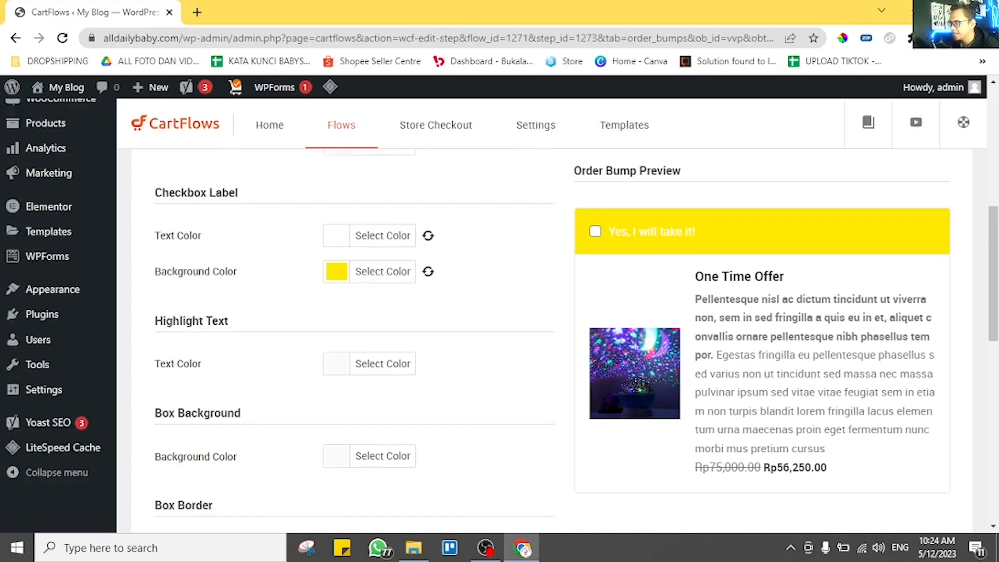
scroll(513, 379, "down", 8)
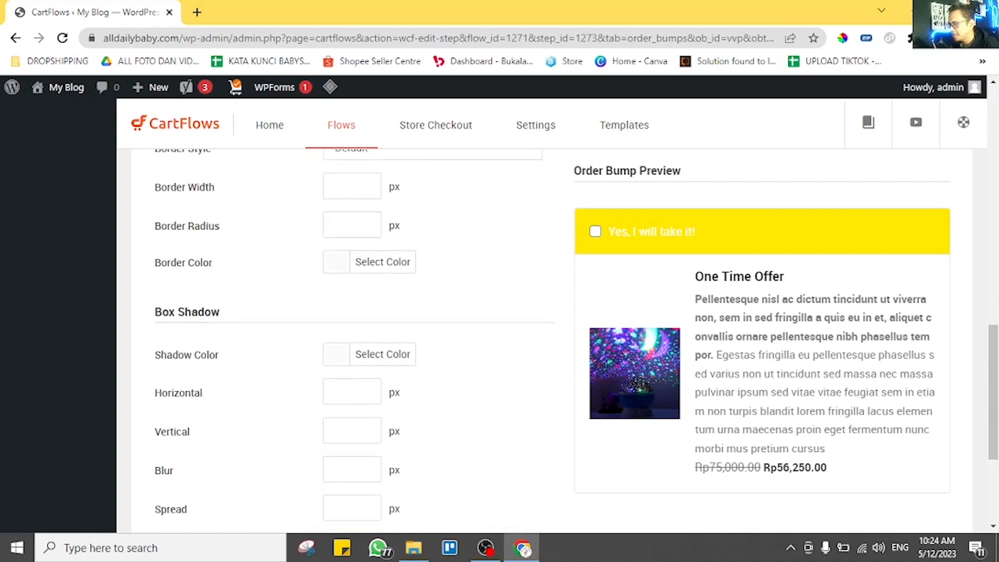
scroll(343, 338, "down", 3)
left_click(160, 392)
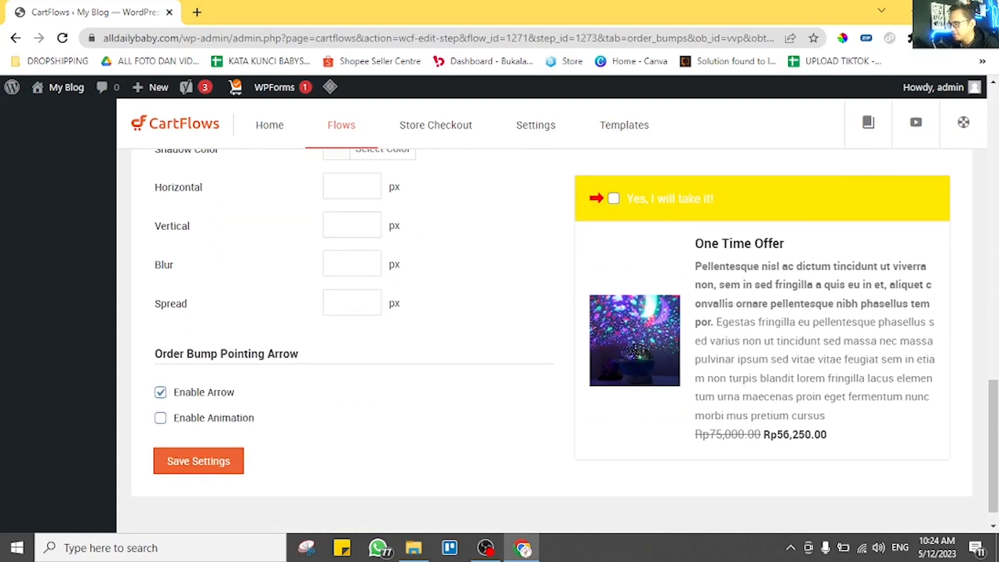
left_click(160, 417)
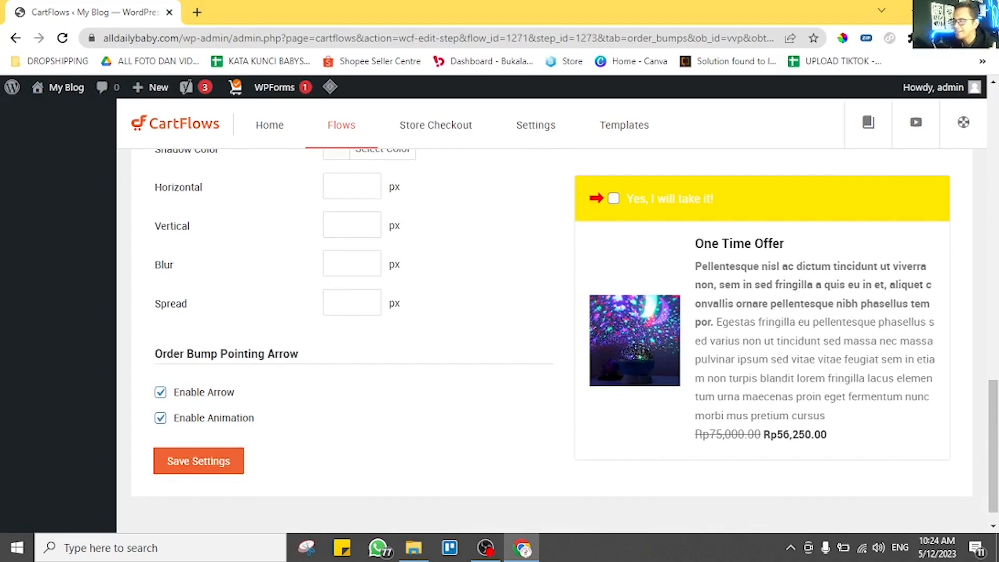
- Set the checkbox label to "Ya Saya Mau" and the description to "Penawaran Terbatas. Lampu Tidur Yang Bisa Membuat Anak Tidur Cepat", "Diskon 25%!!!" and {{product_price}}
scroll(343, 312, "up", 15)
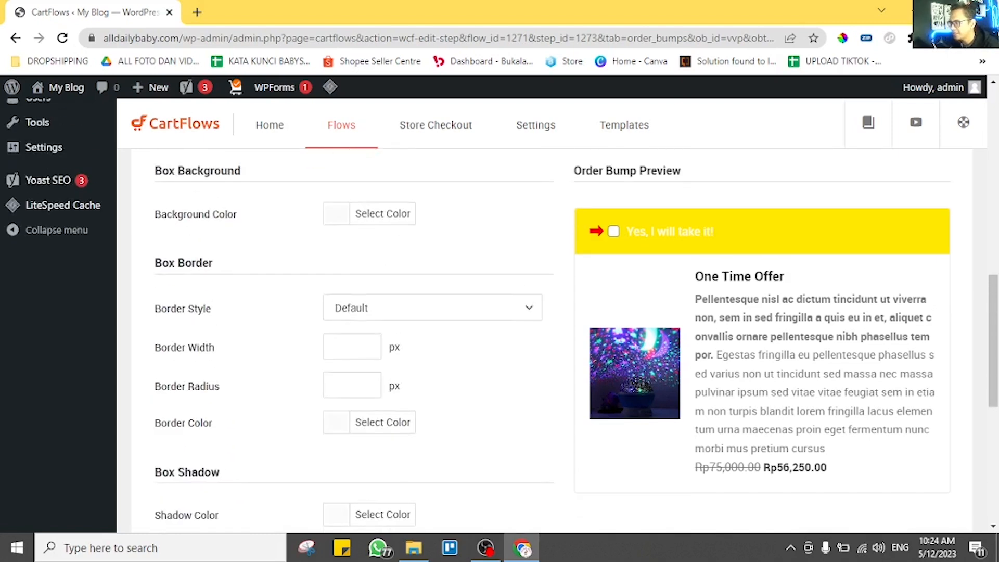
scroll(343, 312, "up", 5)
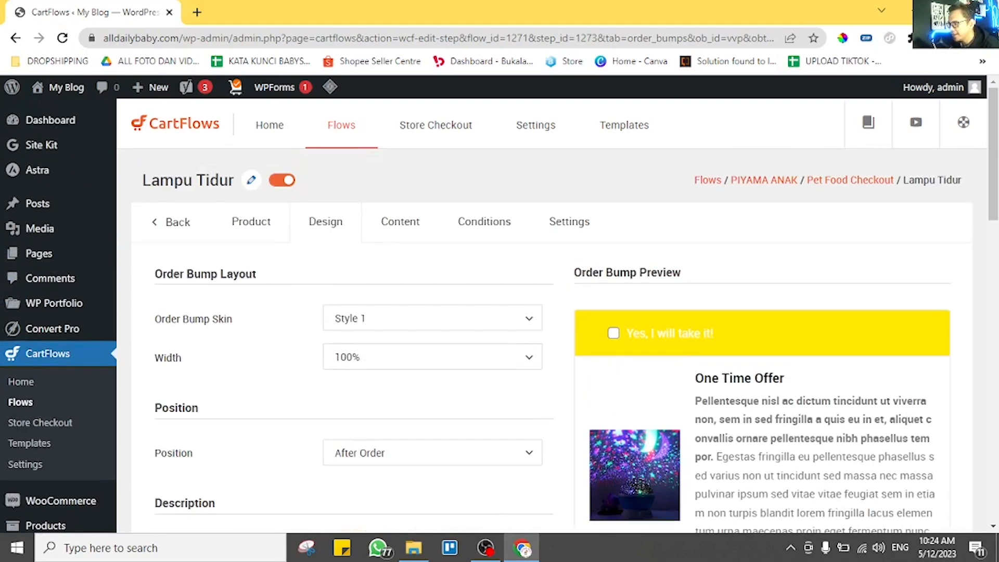
left_click(400, 221)
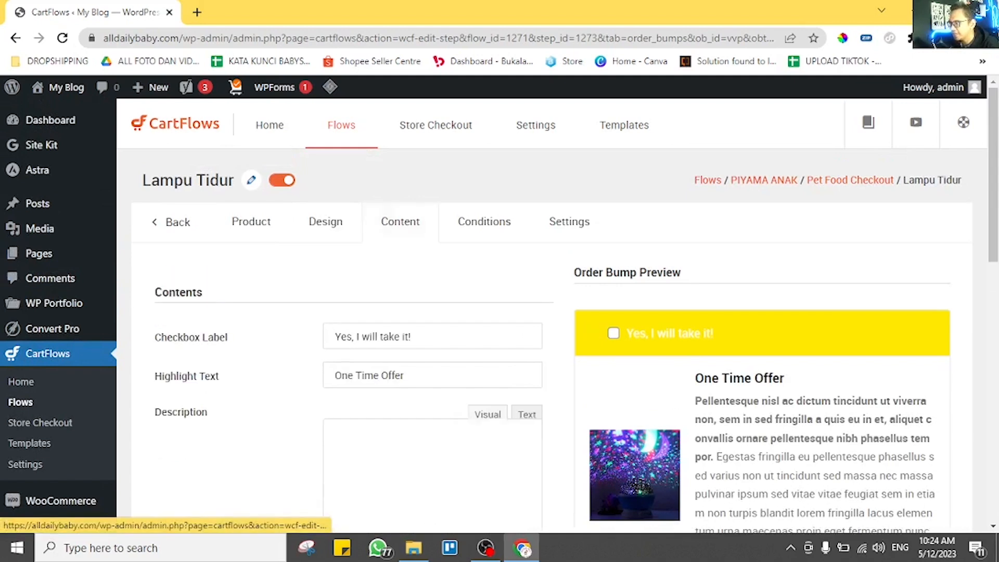
scroll(551, 338, "down", 3)
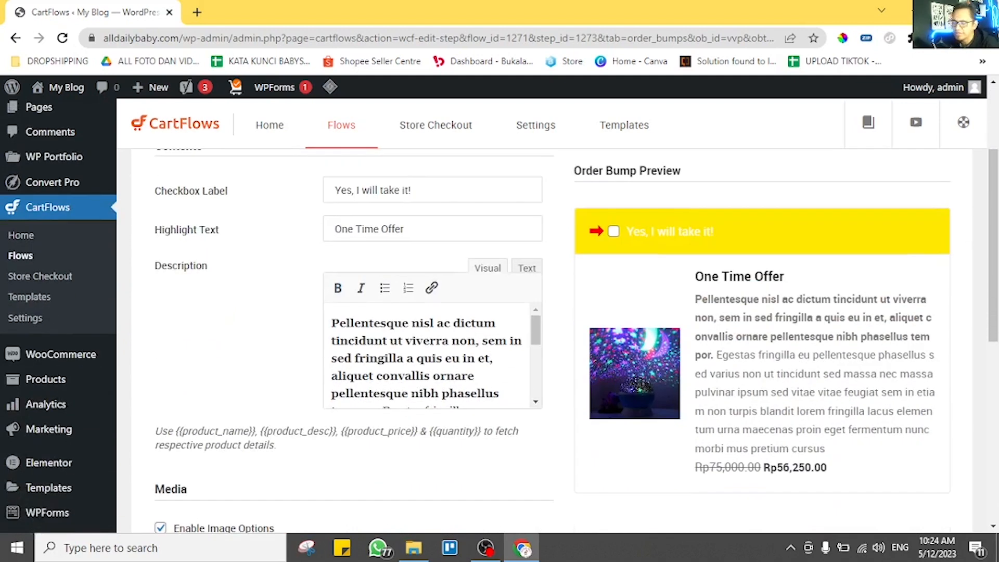
triple_click(454, 375)
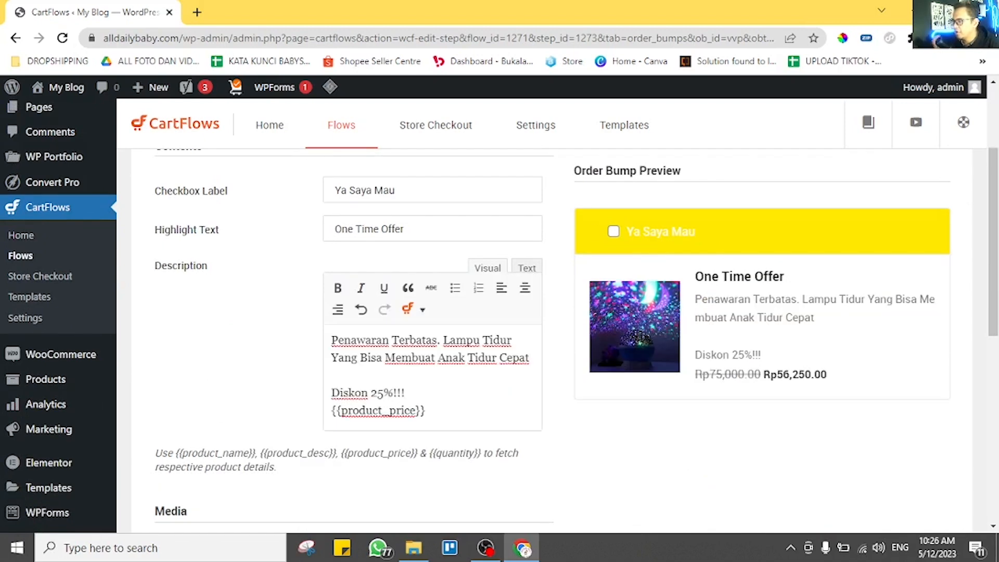
scroll(500, 316, "up", 2)
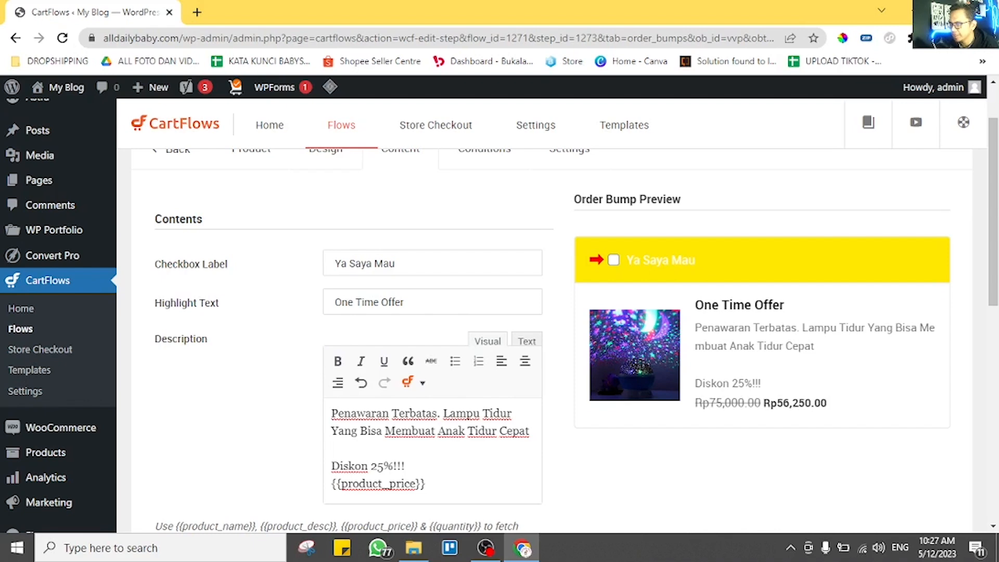
scroll(500, 312, "down", 1)
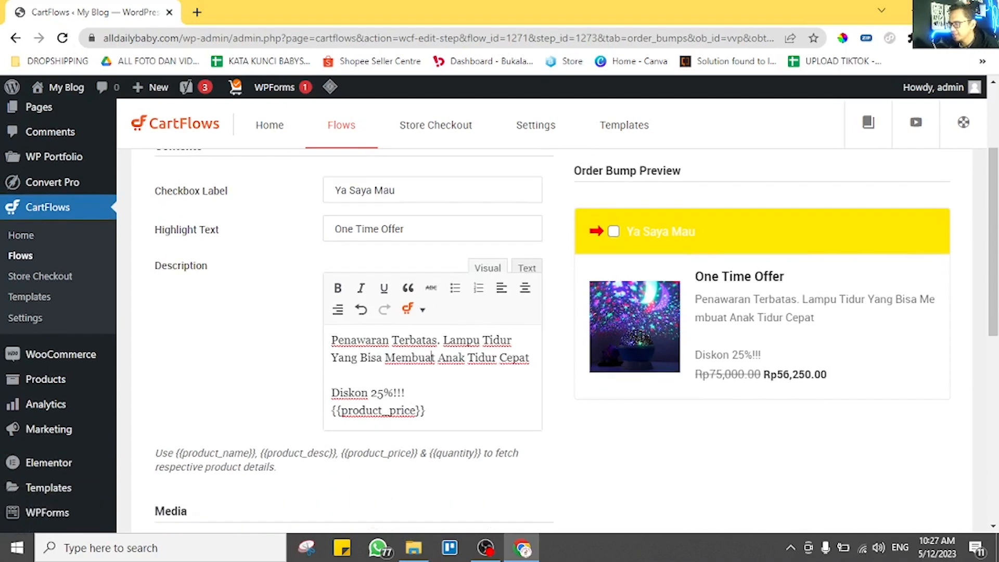
scroll(431, 357, "up", 1)
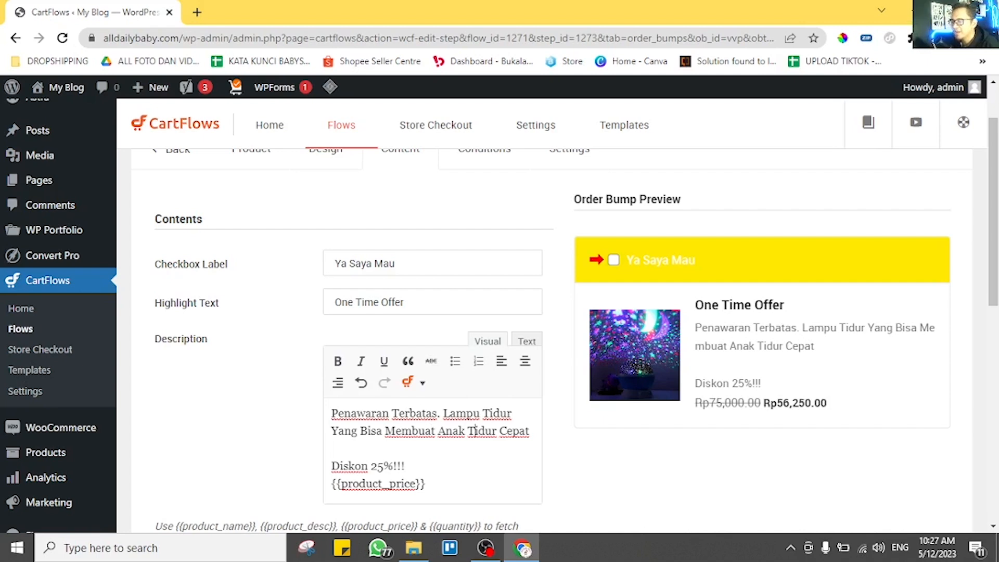
- Save the Lampu Tidur order bump settings and return to the order bump list of the Pet Food Checkout step
scroll(475, 431, "down", 8)
left_click(198, 515)
scroll(354, 341, "up", 4)
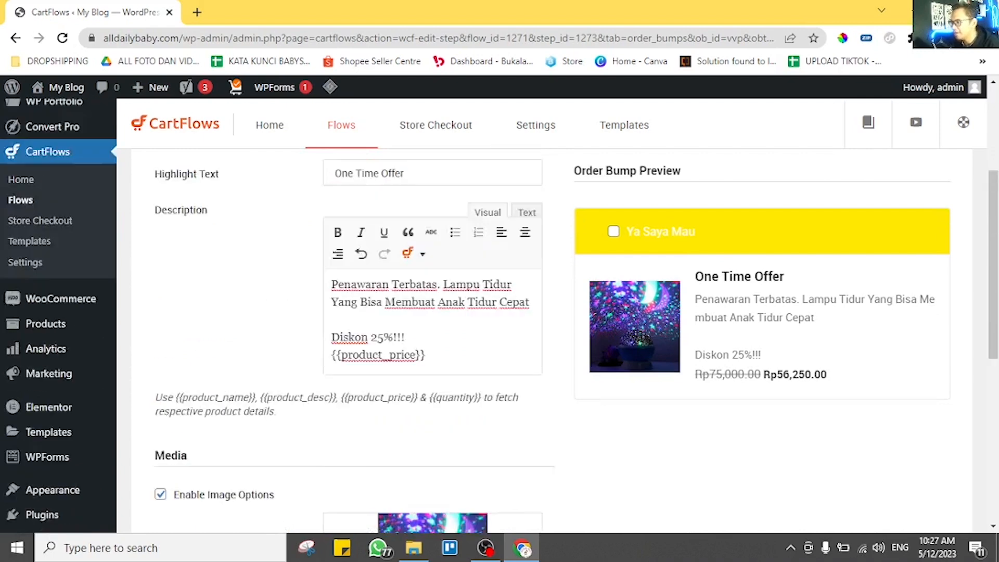
scroll(500, 312, "up", 4)
left_click(172, 222)
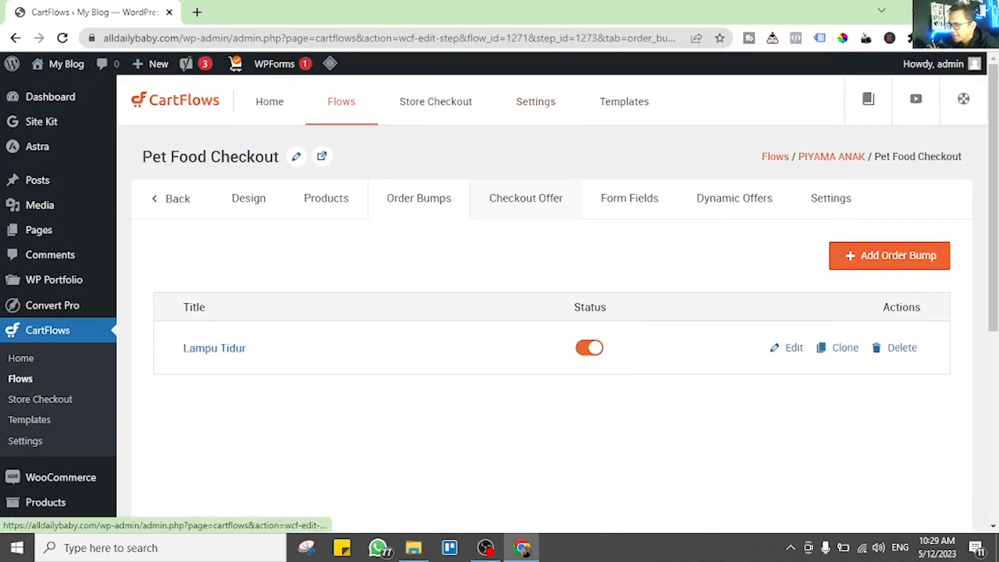
- Enable the checkout offer for the Pet Food Checkout step and look through its product, content and styling options
left_click(525, 199)
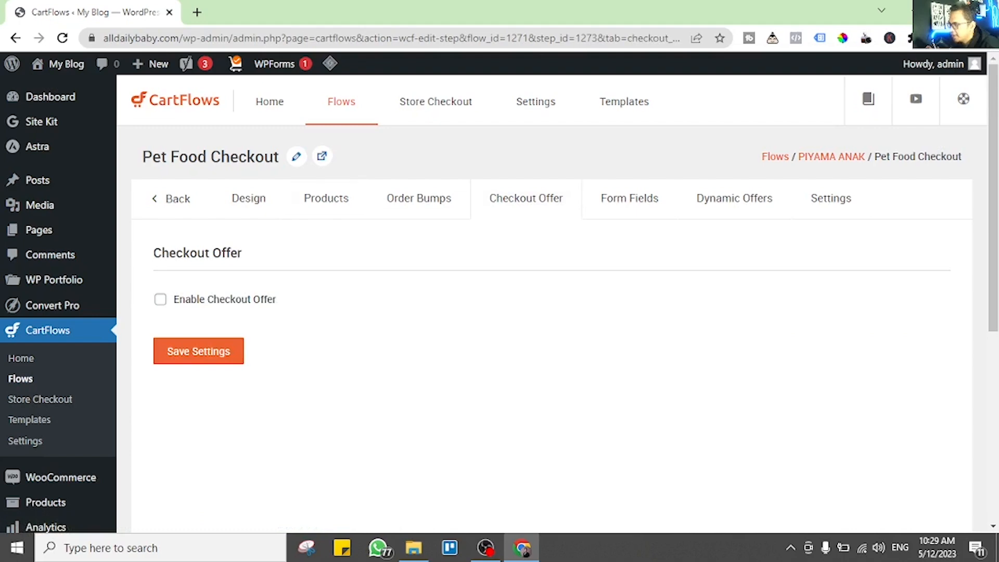
left_click(160, 299)
scroll(551, 328, "down", 3)
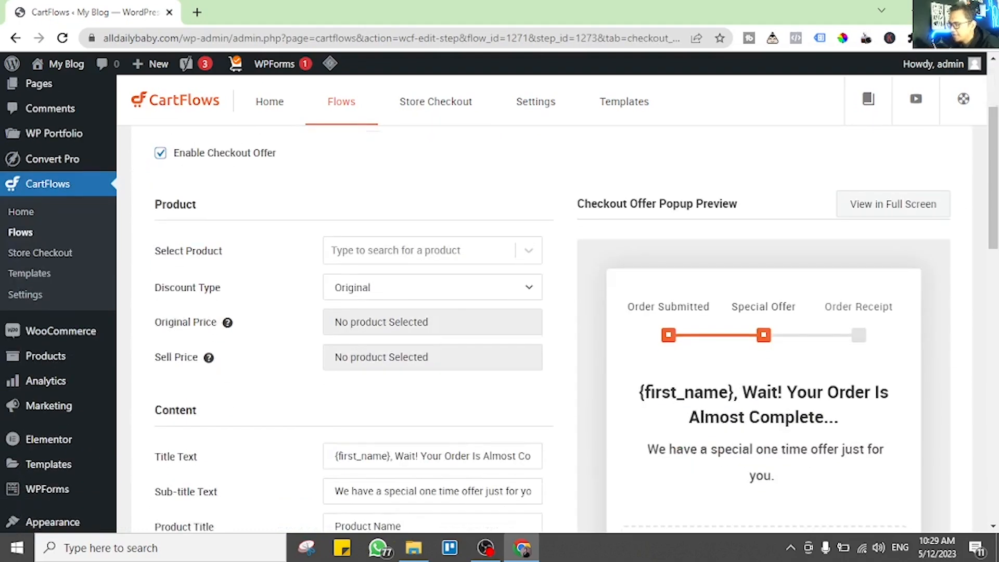
scroll(551, 327, "down", 3)
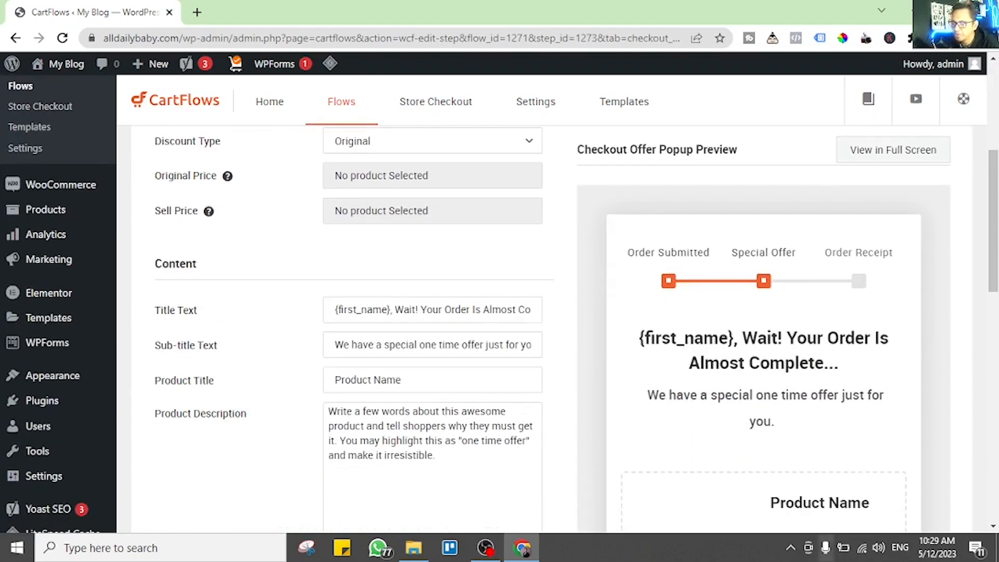
scroll(551, 328, "down", 10)
scroll(551, 328, "down", 5)
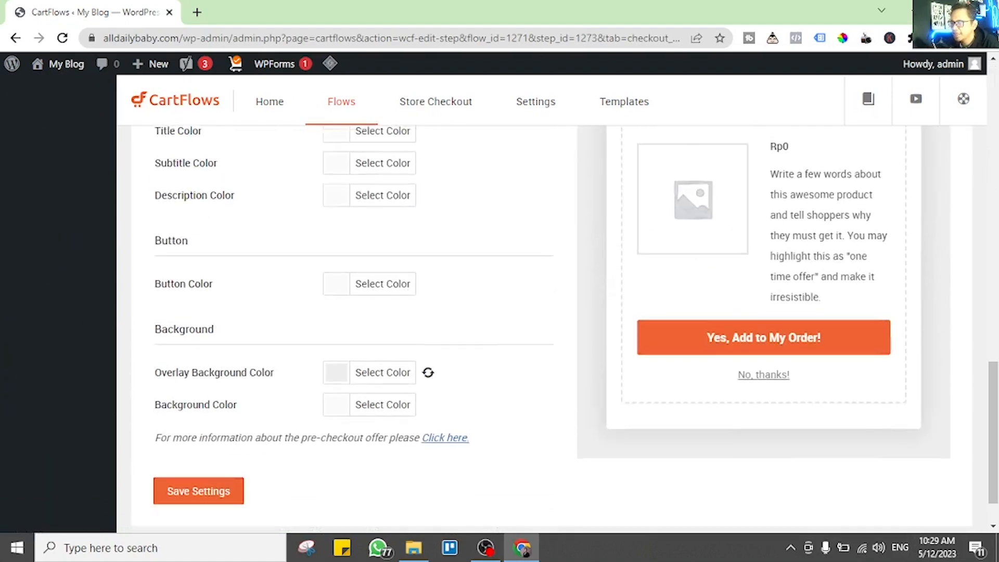
scroll(551, 328, "up", 15)
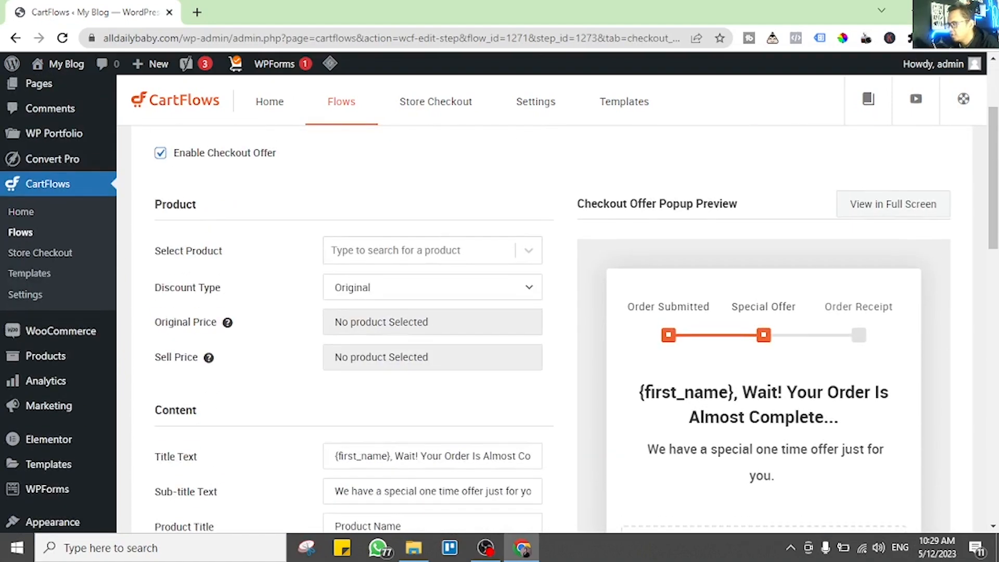
- Search for "buku" and assign the product Buku Cerita Pengantar Tidur to the checkout offer
left_click(420, 250)
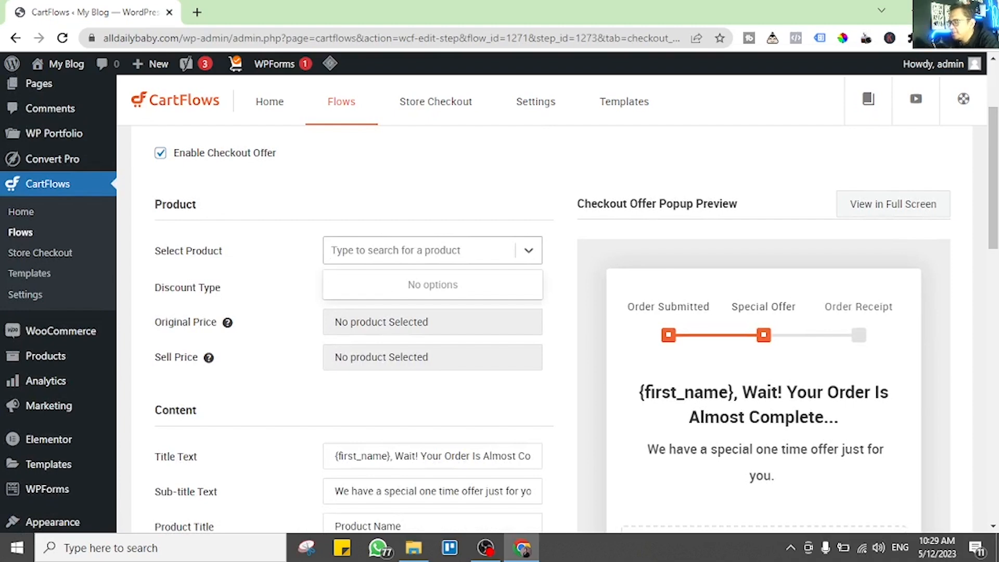
type("buku")
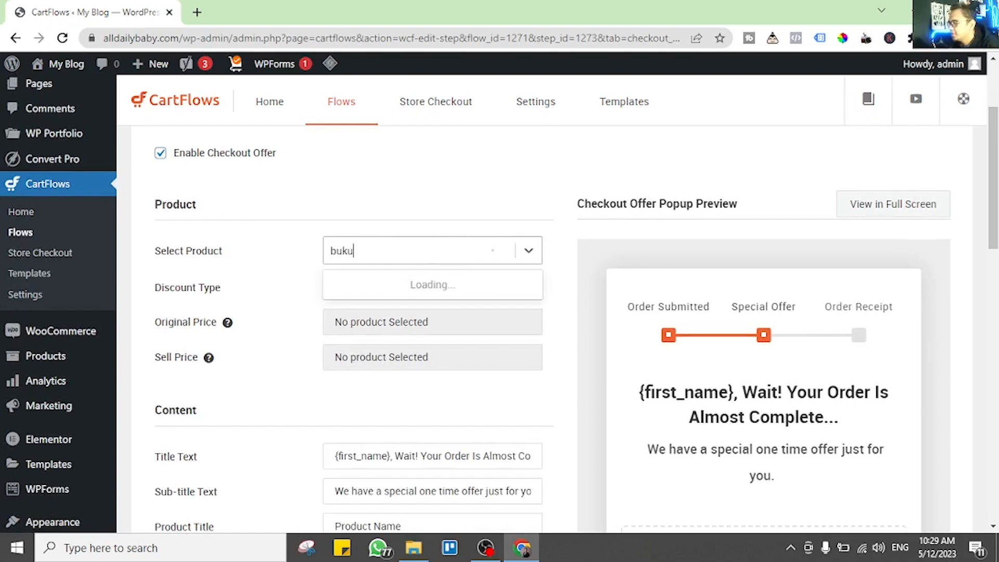
key("Return")
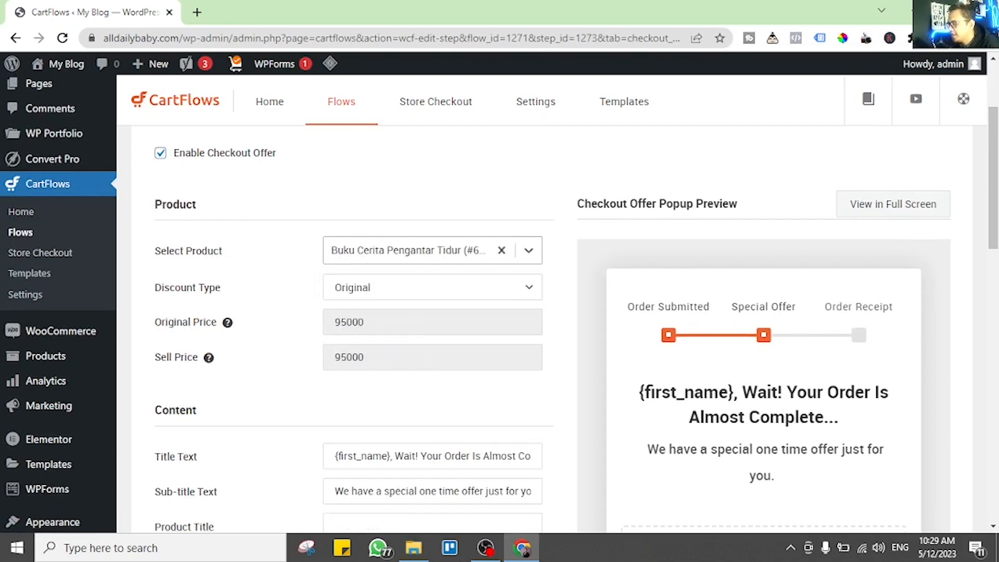
- Set the checkout offer's discount type to Discount Percentage with a discount value of 45
left_click(432, 287)
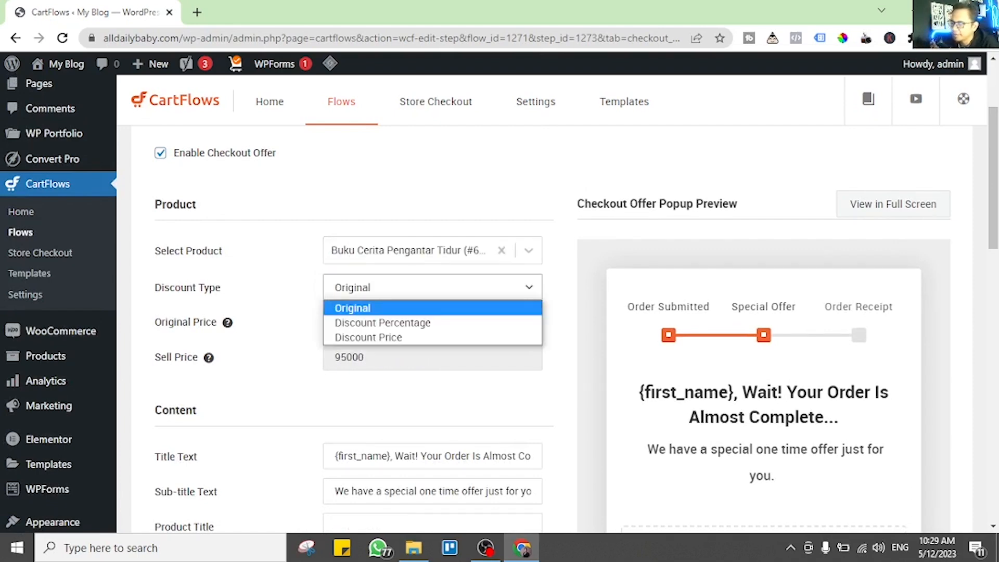
left_click(382, 322)
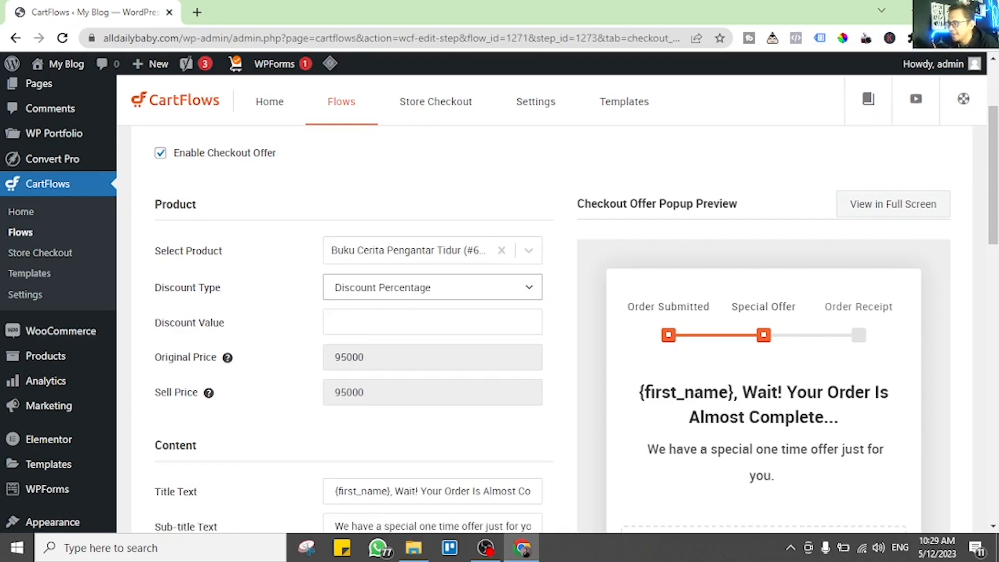
double_click(354, 357)
left_click(364, 322)
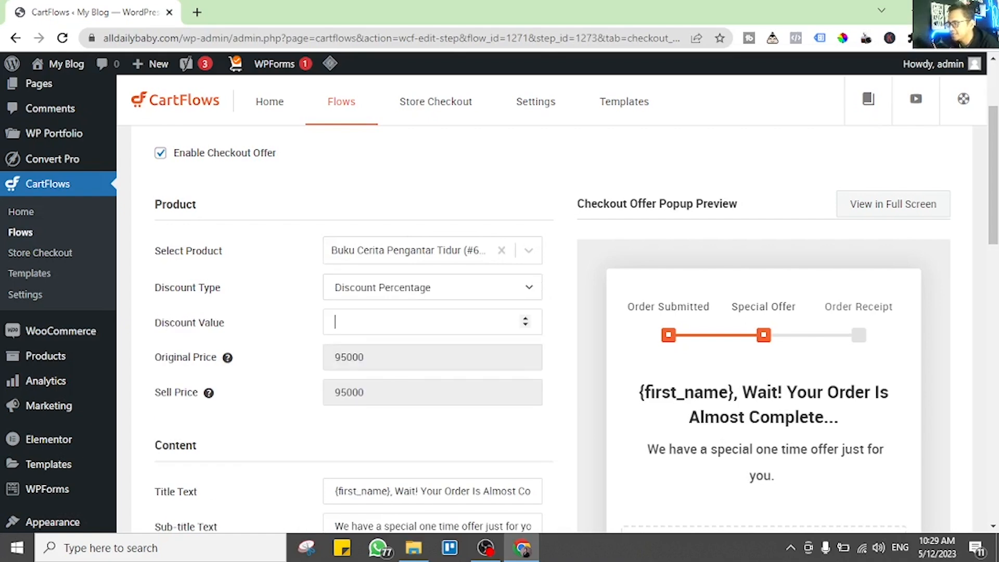
type("45")
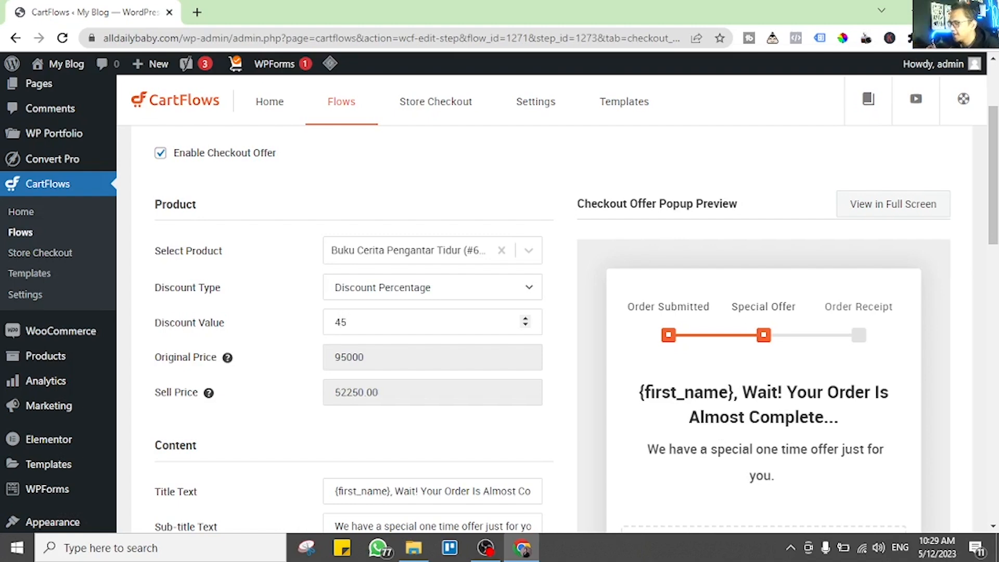
scroll(552, 312, "down", 5)
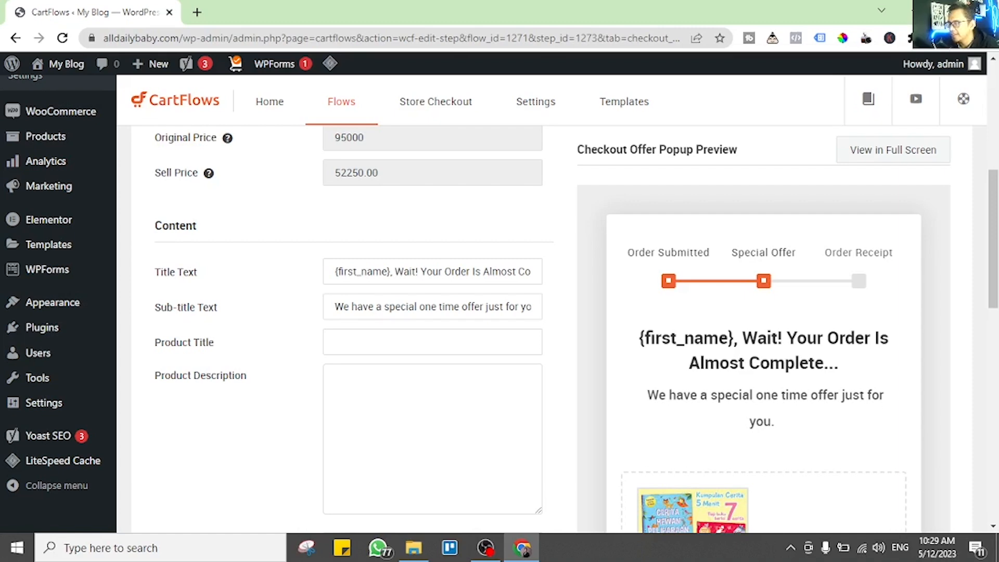
- Set the checkout offer's title to "TUNGGU DULU!!!" and sub-title to "KAMI BERIKAN ANDA INI", and fill in the product title "Kumpulan Cerita Pengantar Tidur" and its description
left_click_drag(395, 272, 334, 272)
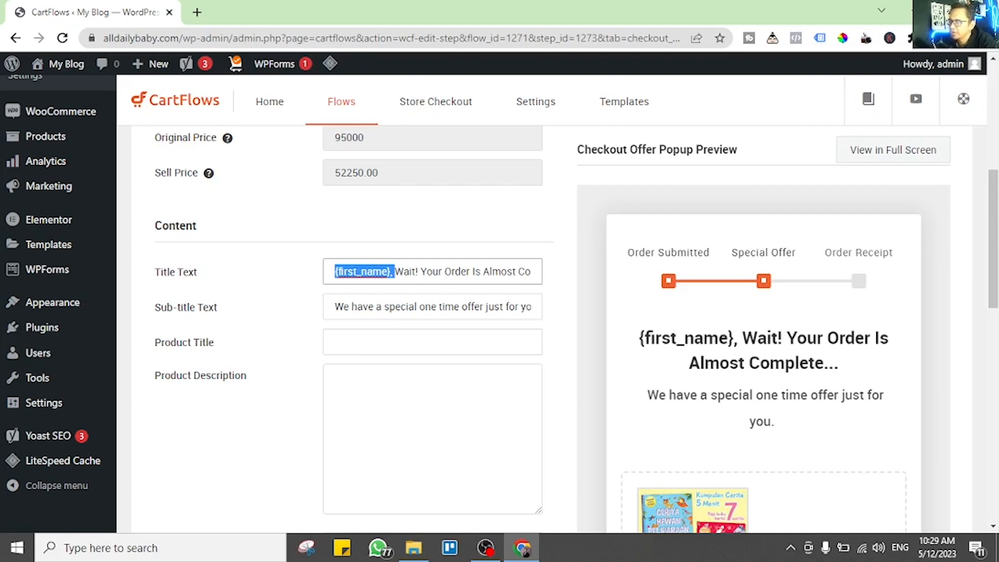
key("BackSpace")
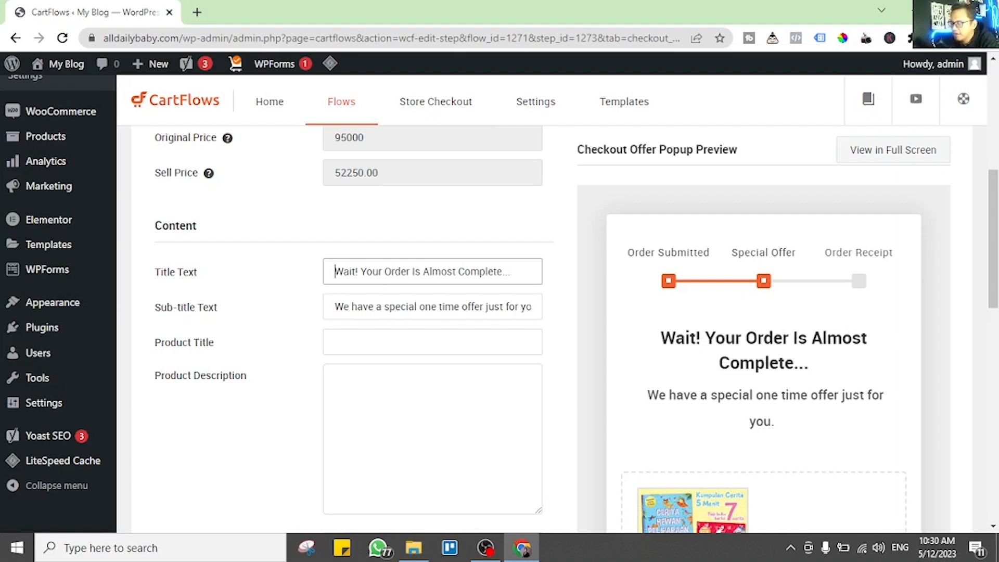
key("Delete")
key("Delete")
key("Delete")
key("Delete")
key("Delete")
key("Delete")
key("Delete")
key("Delete")
key("Delete")
key("Delete")
key("Delete")
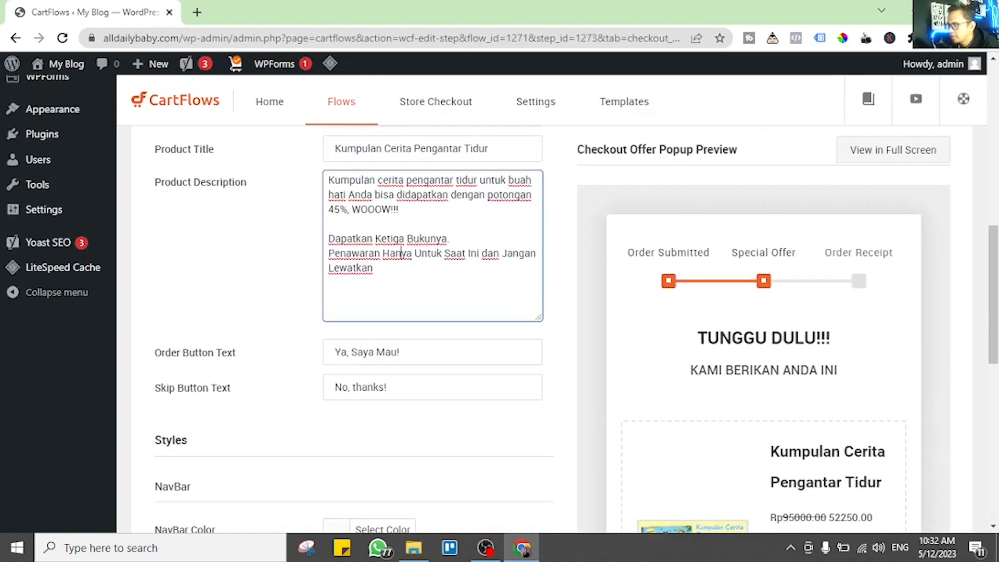
- Review the checkout offer's texts, button labels and style options against the popup preview
scroll(332, 312, "up", 1)
scroll(401, 400, "up", 5)
scroll(401, 399, "down", 4)
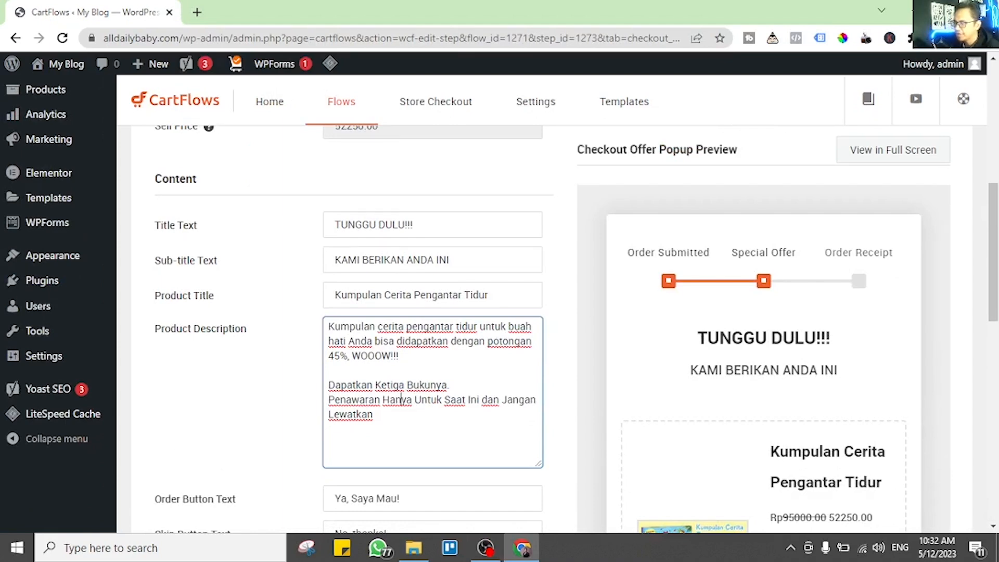
scroll(400, 400, "down", 1)
scroll(401, 312, "down", 2)
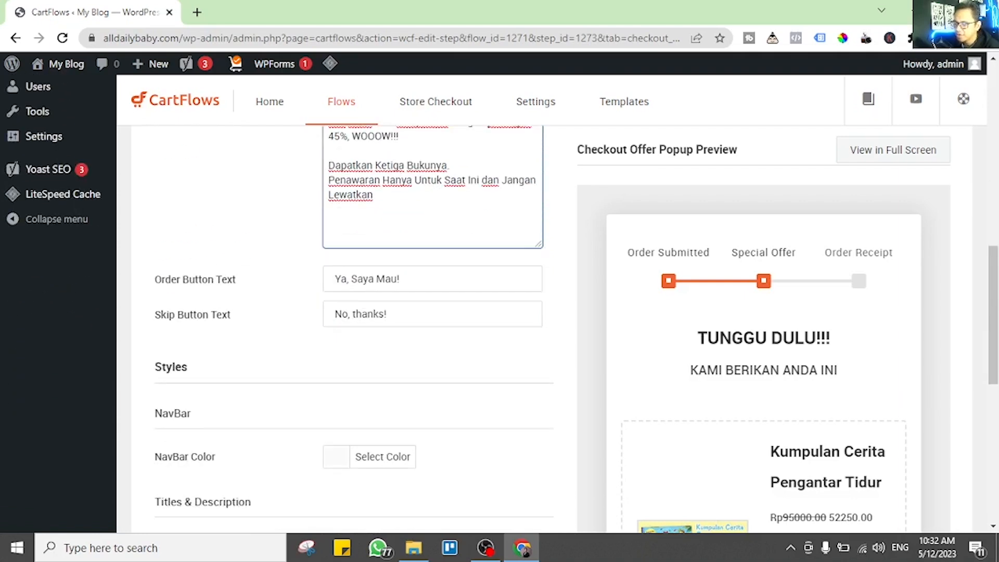
scroll(400, 179, "down", 2)
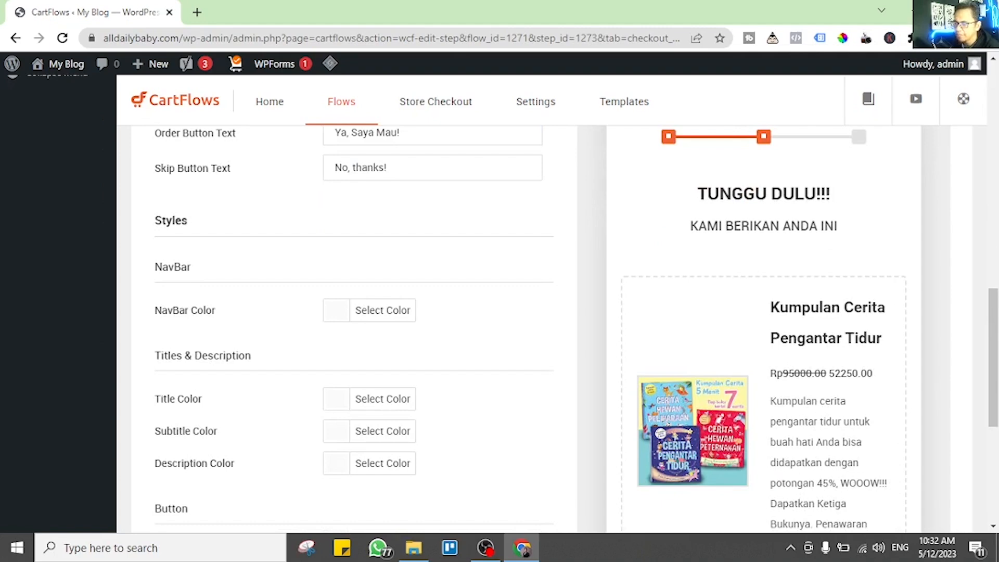
scroll(400, 312, "down", 2)
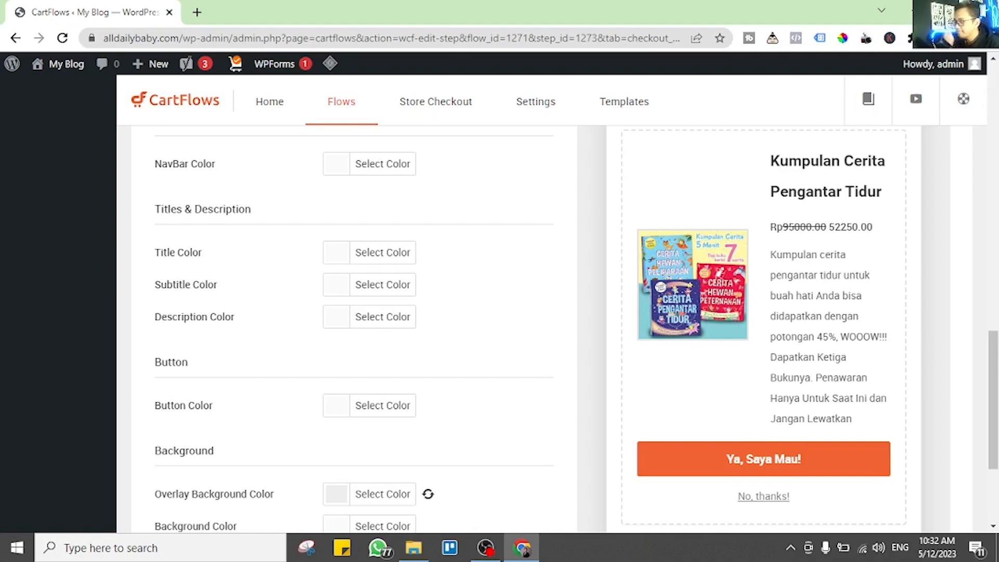
scroll(499, 312, "up", 4)
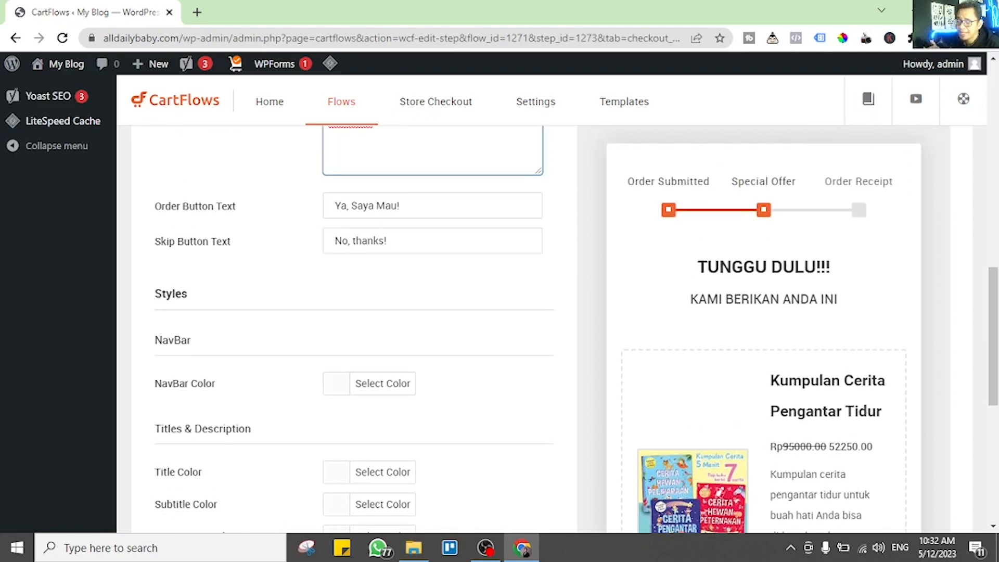
scroll(499, 312, "down", 1)
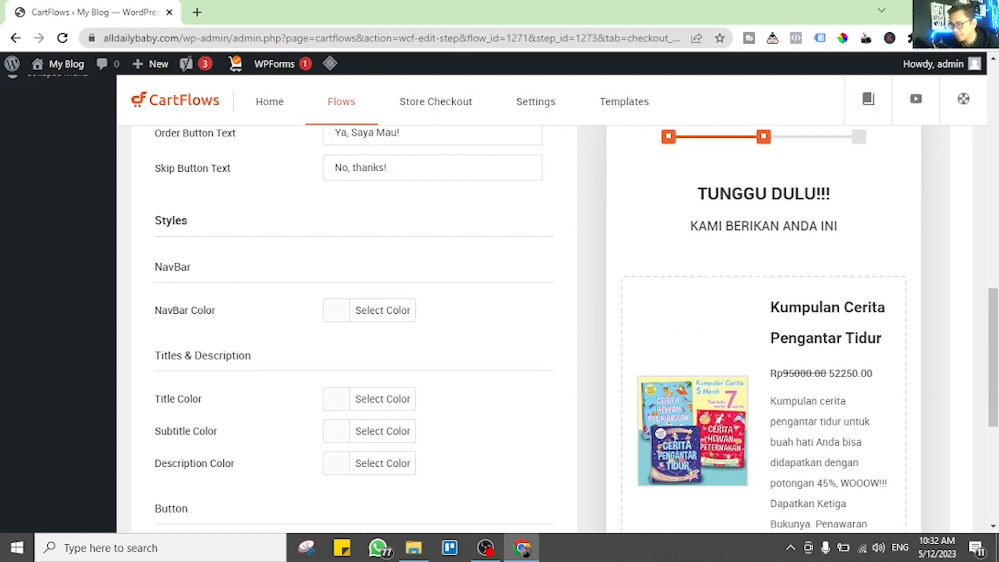
scroll(499, 312, "down", 2)
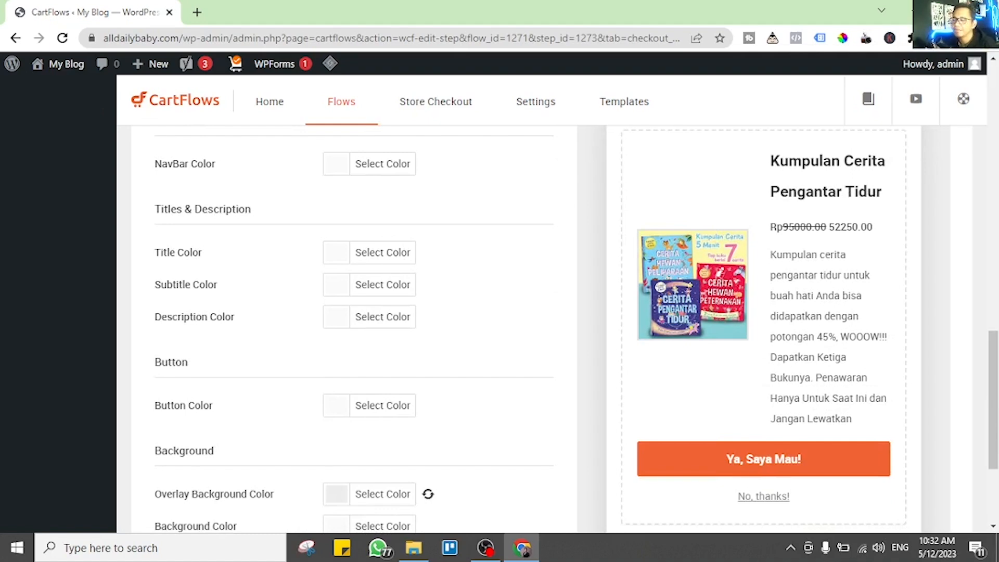
scroll(499, 312, "up", 10)
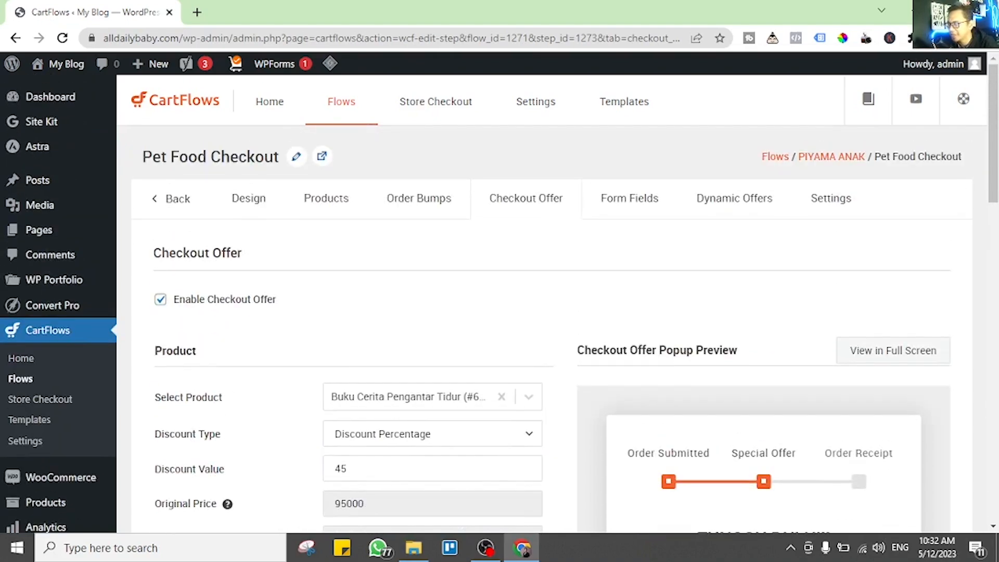
- Save the checkout offer settings of the Pet Food Checkout step
scroll(499, 312, "down", 15)
scroll(500, 312, "down", 2)
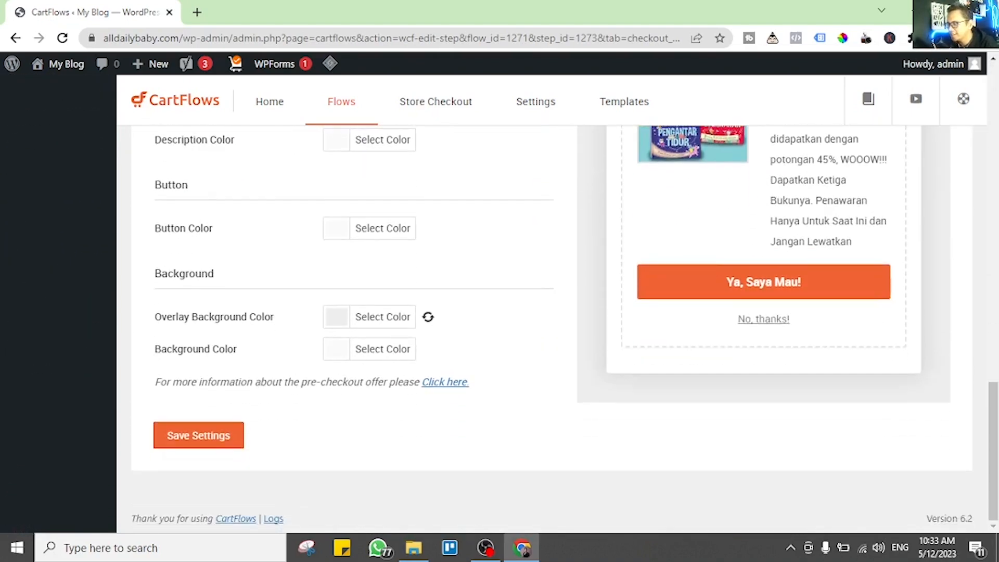
left_click(198, 435)
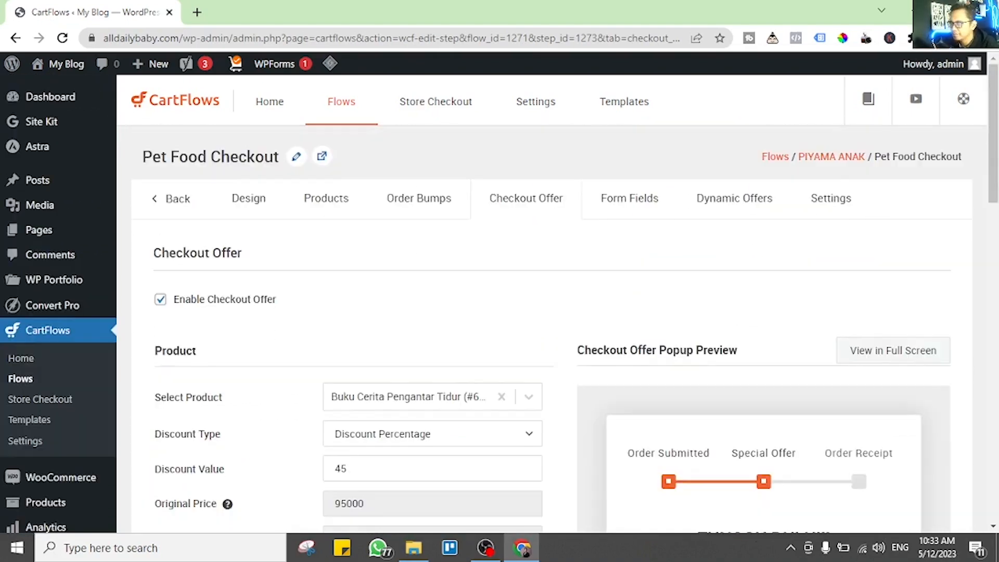
- Set the Pet Food Checkout step's slug to piyama-anak-checkout in its general settings and save
left_click(629, 198)
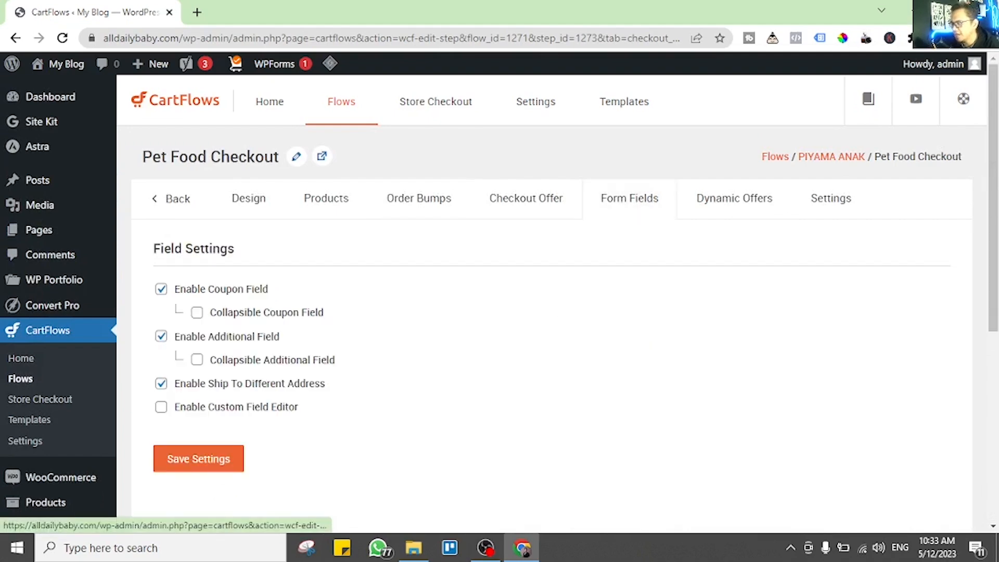
left_click(734, 198)
left_click(830, 198)
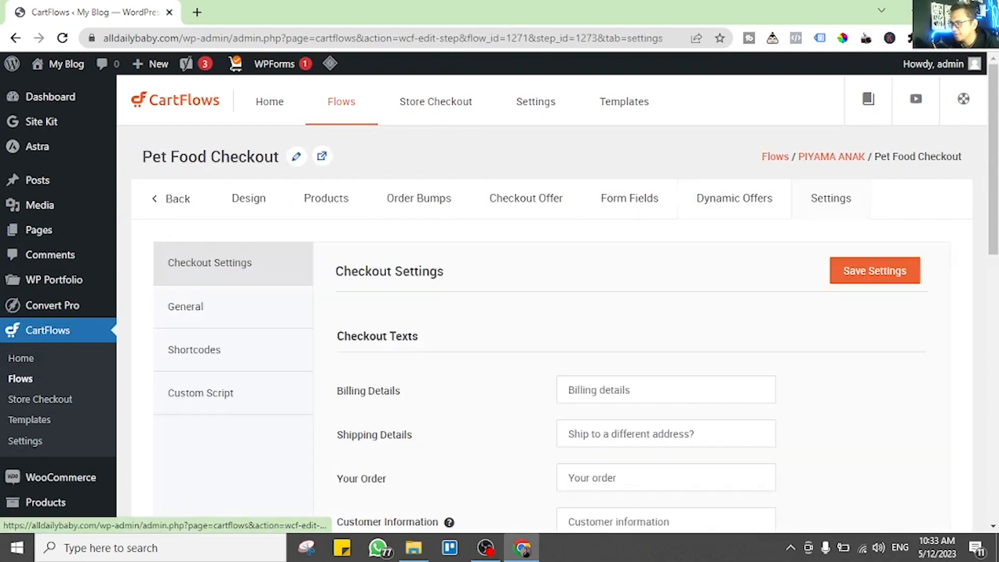
left_click(185, 306)
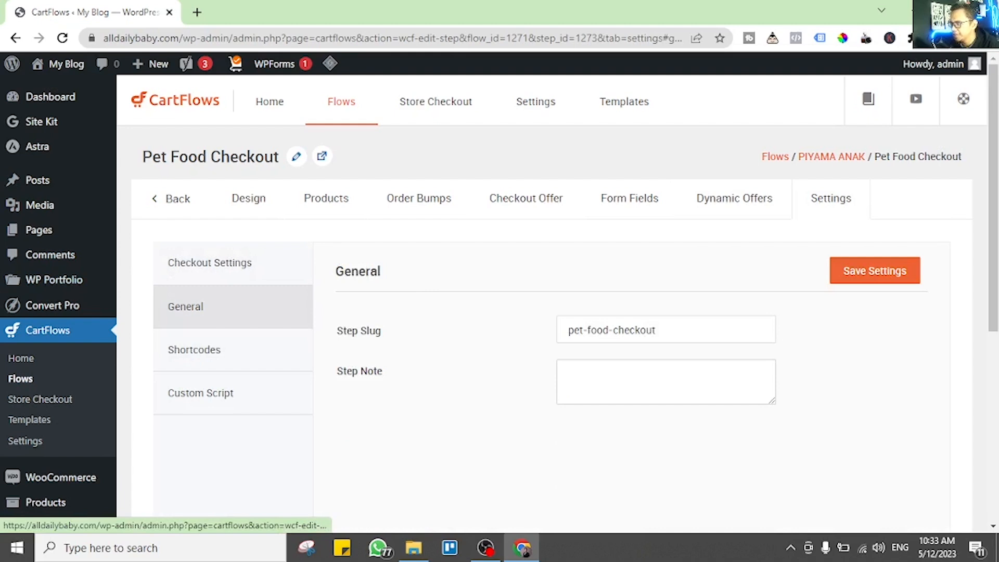
left_click_drag(657, 330, 565, 331)
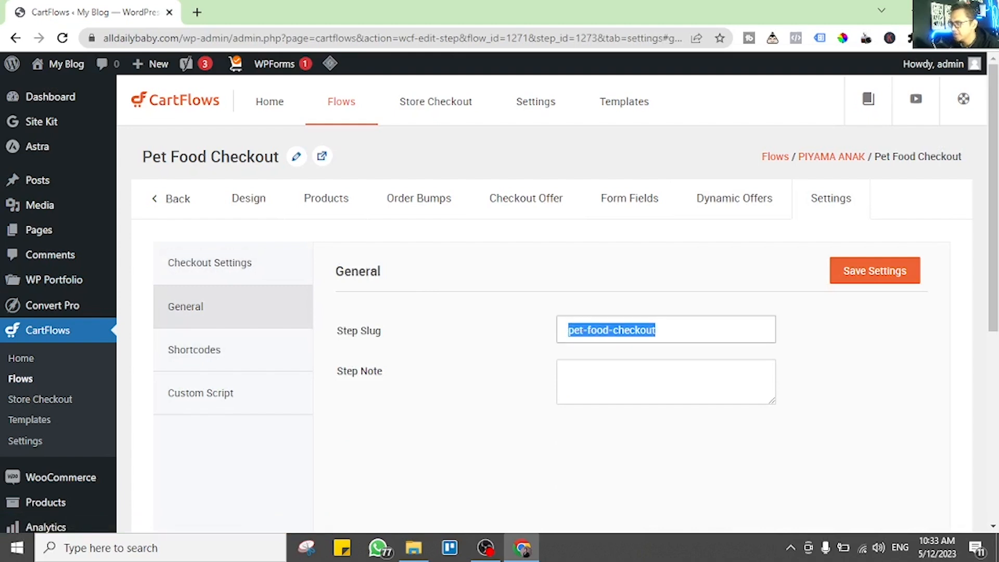
type("piyam")
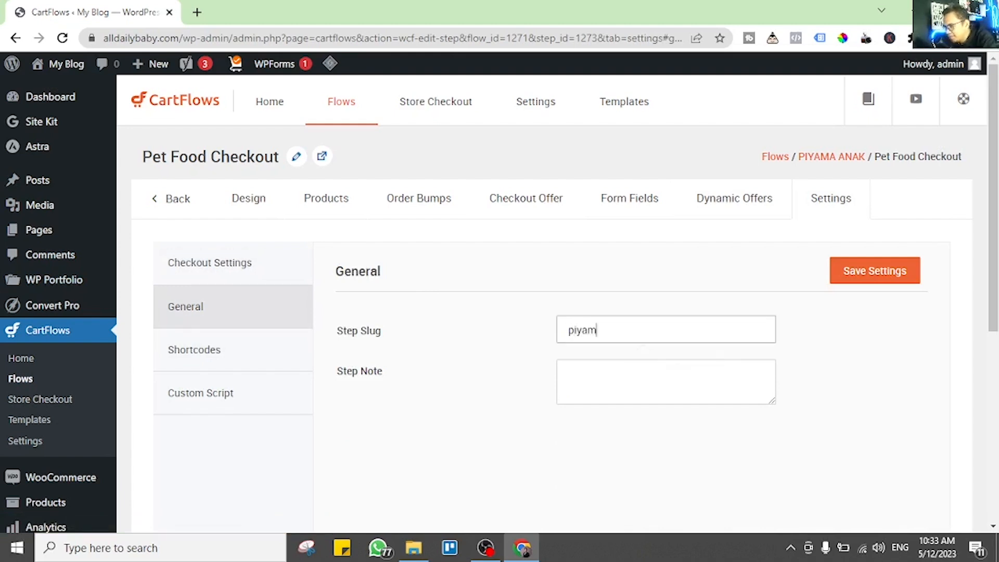
type("a-anak-checkout")
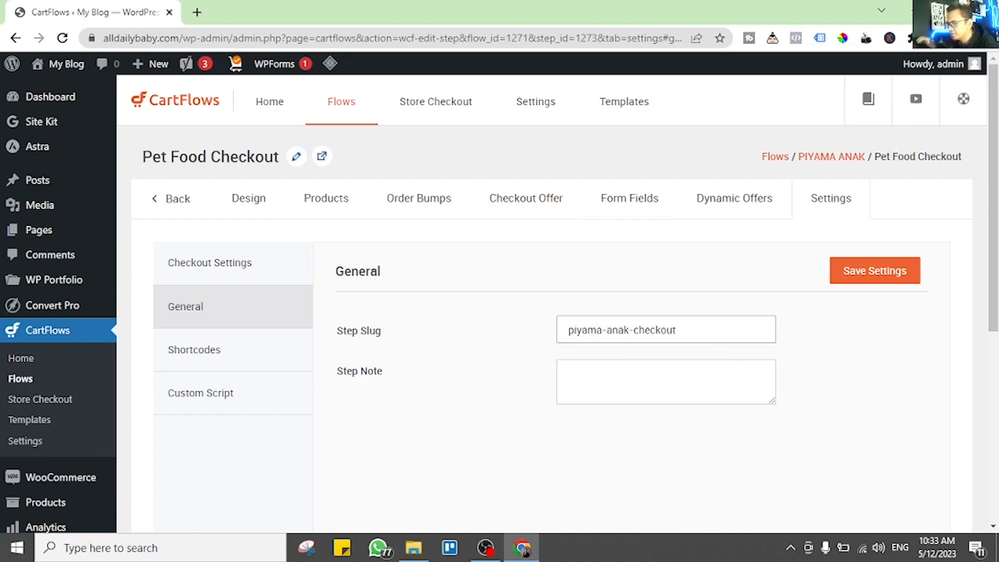
left_click(874, 270)
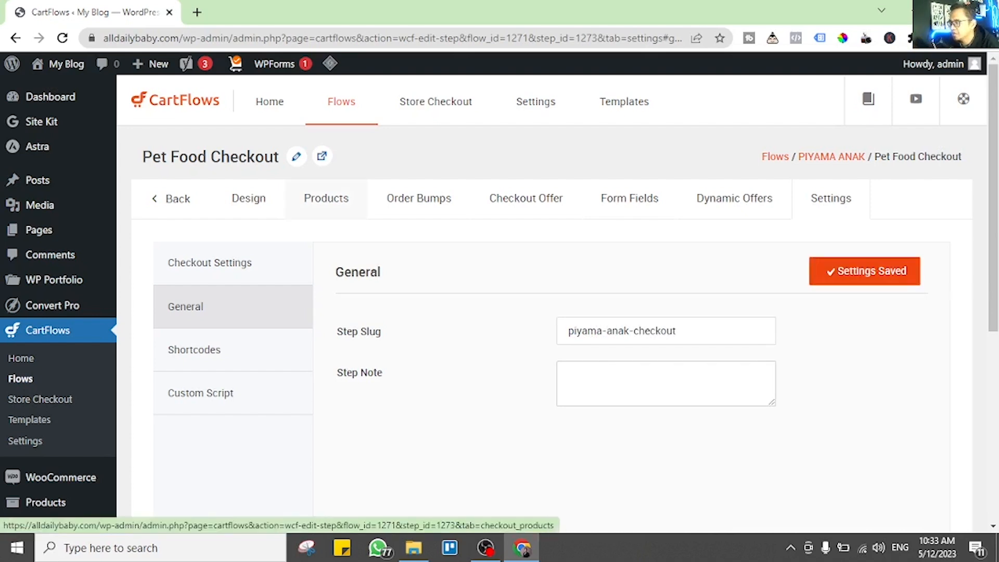
- Enable the custom field editor for the checkout form, look over the billing and shipping fields, and save the field settings
left_click(326, 198)
left_click(419, 198)
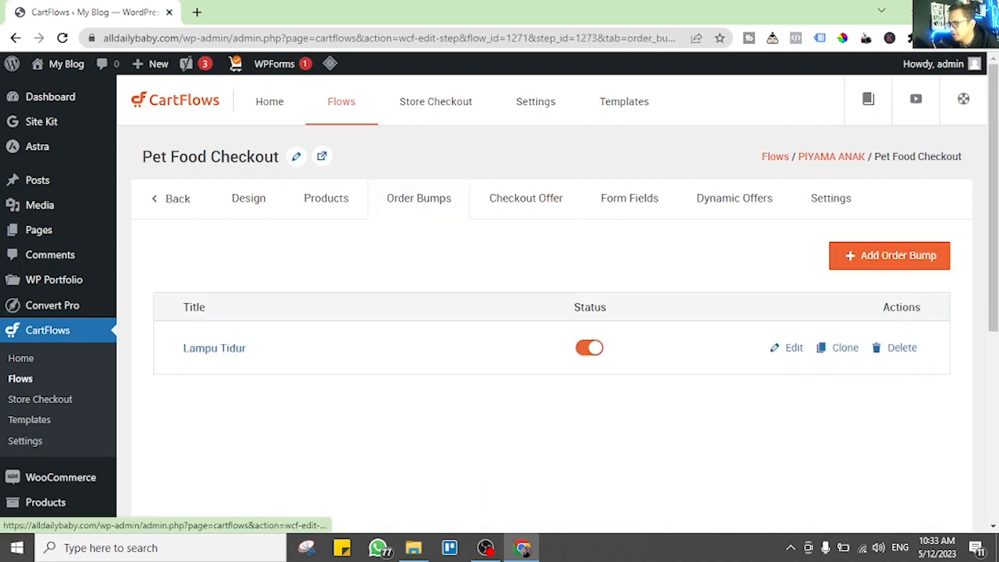
left_click(526, 198)
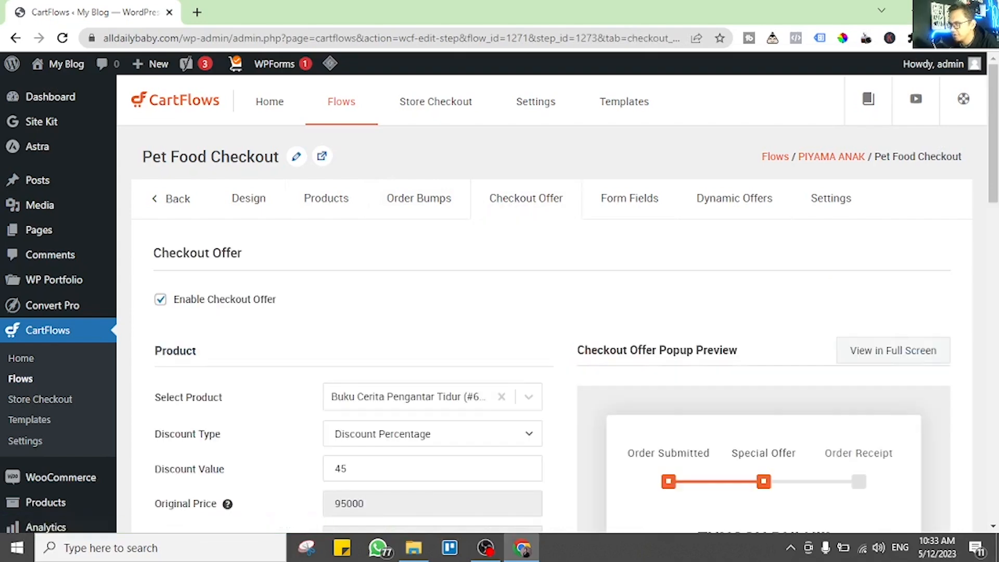
left_click(629, 199)
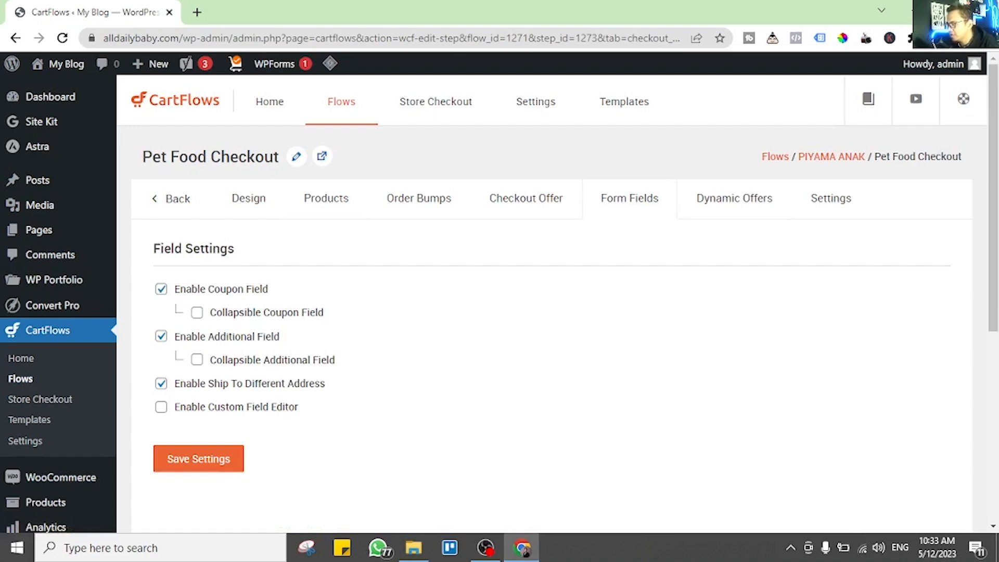
left_click(161, 407)
scroll(500, 307, "down", 7)
scroll(552, 327, "down", 4)
scroll(551, 328, "up", 4)
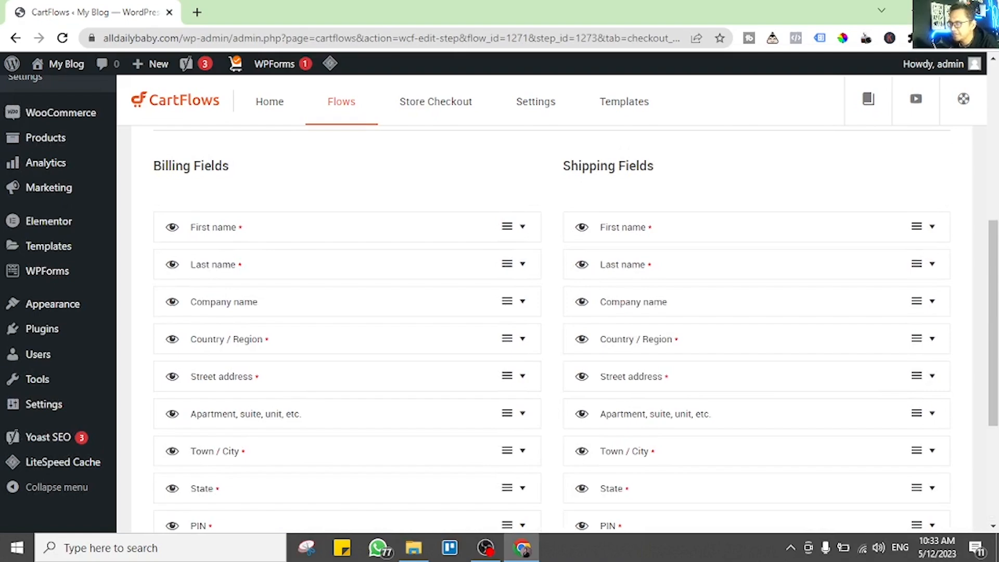
scroll(499, 307, "down", 2)
scroll(500, 307, "up", 4)
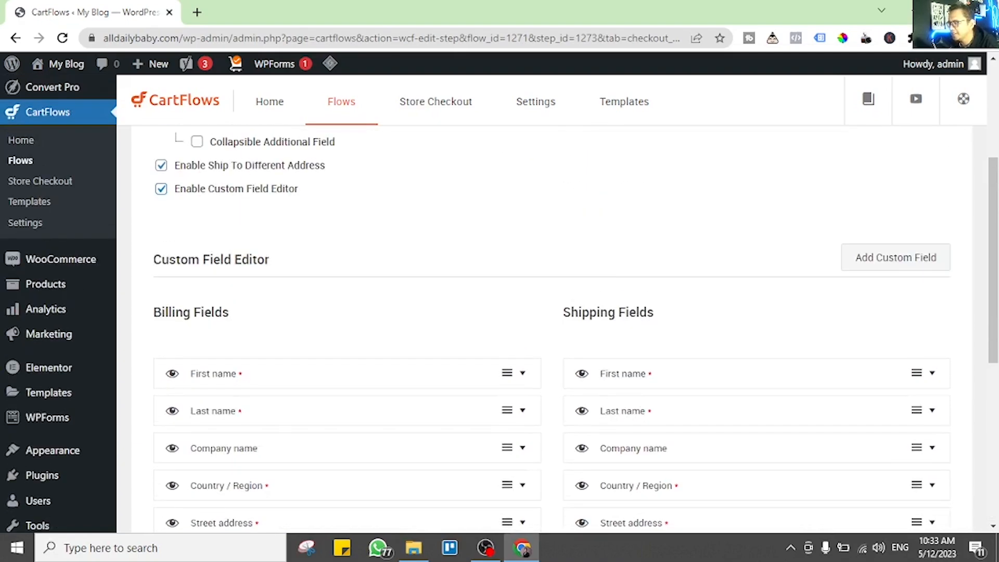
scroll(499, 307, "down", 6)
left_click(198, 508)
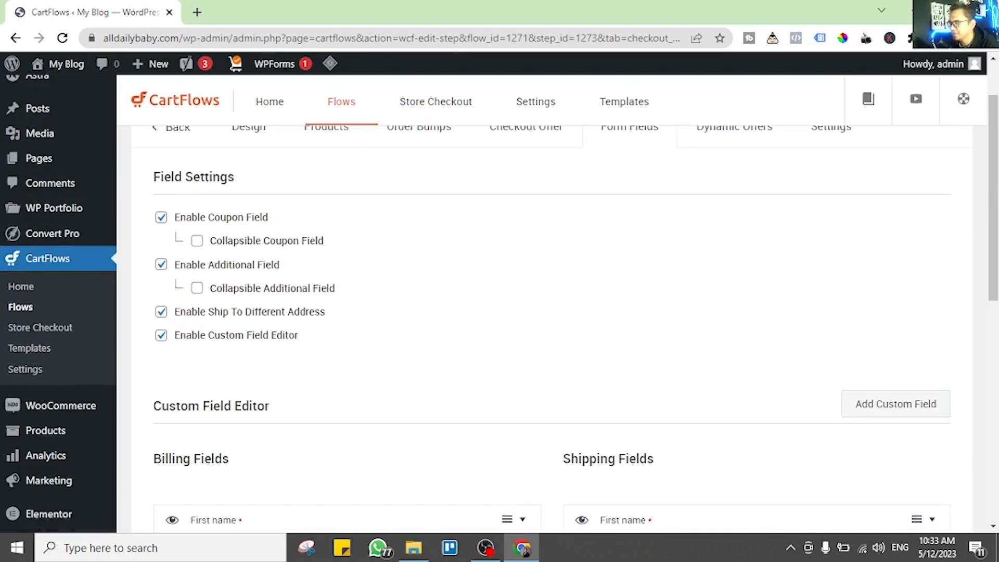
- Rename the Pet Food Checkout step to "Piyama Anak Laki"
left_click(296, 156)
left_click_drag(238, 157, 148, 157)
type("Piyama")
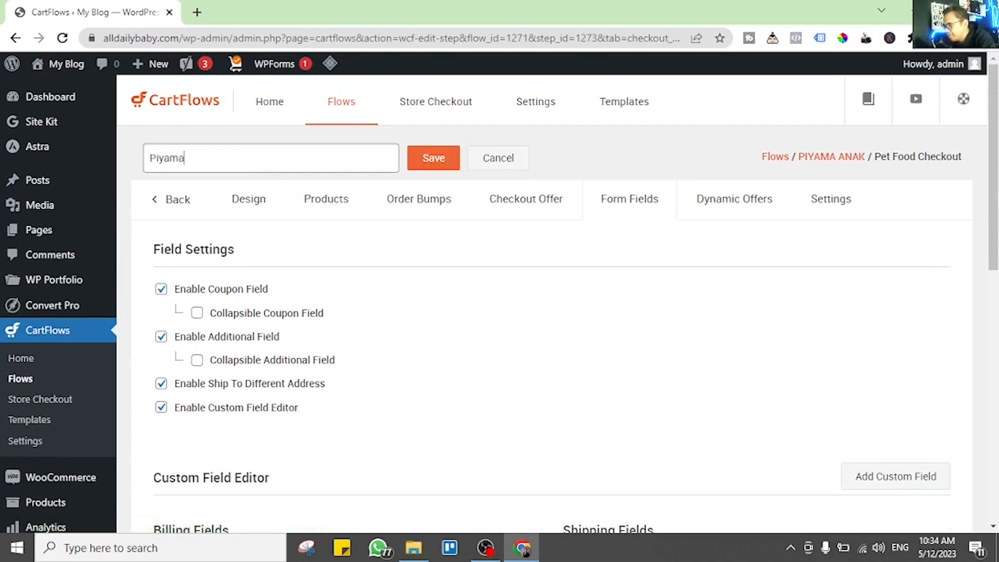
type(" Anak Laki")
key("Return")
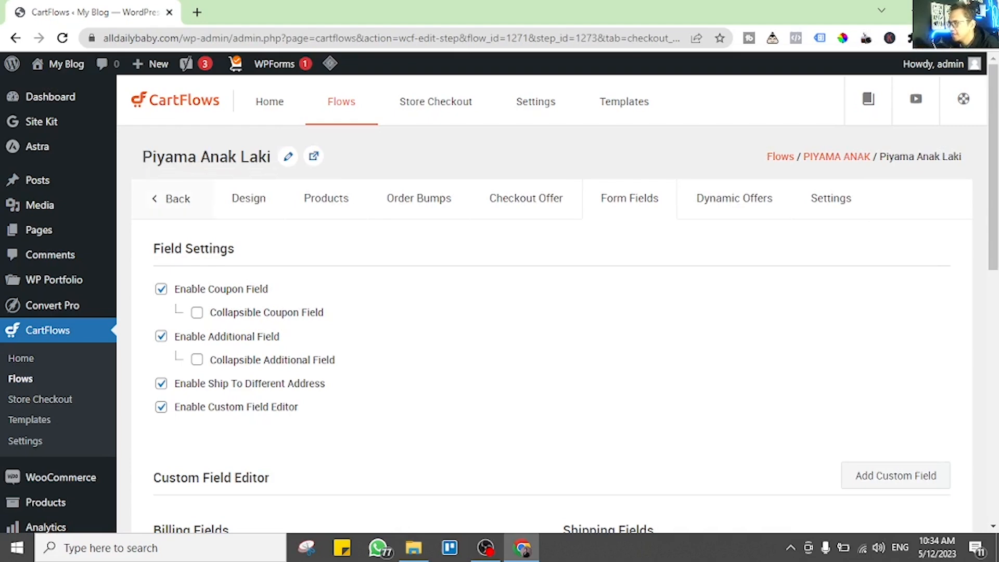
- Return to the PIYAMA ANAK flow's steps and view the Pet Food Thank You step's settings and design options
left_click(172, 198)
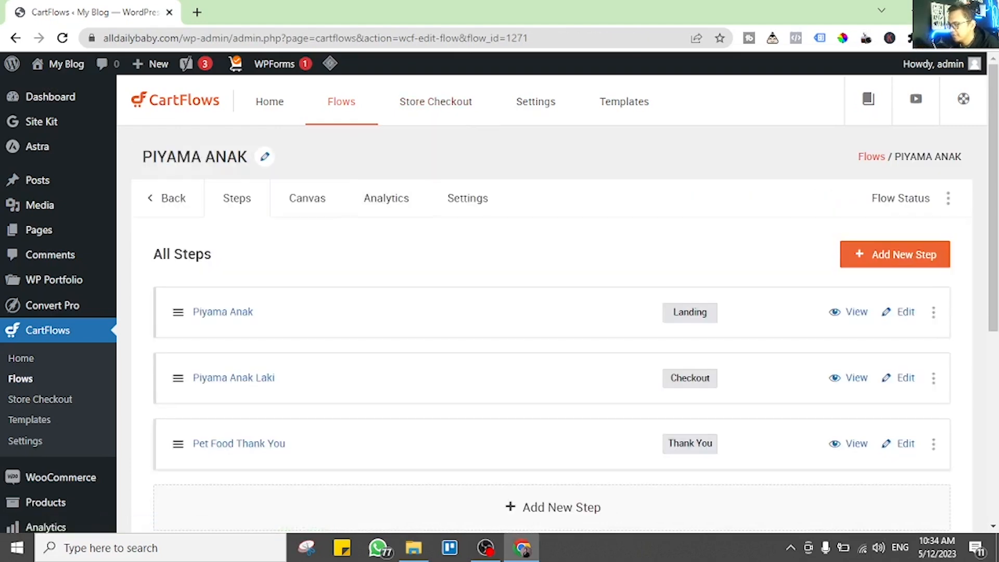
scroll(552, 312, "down", 1)
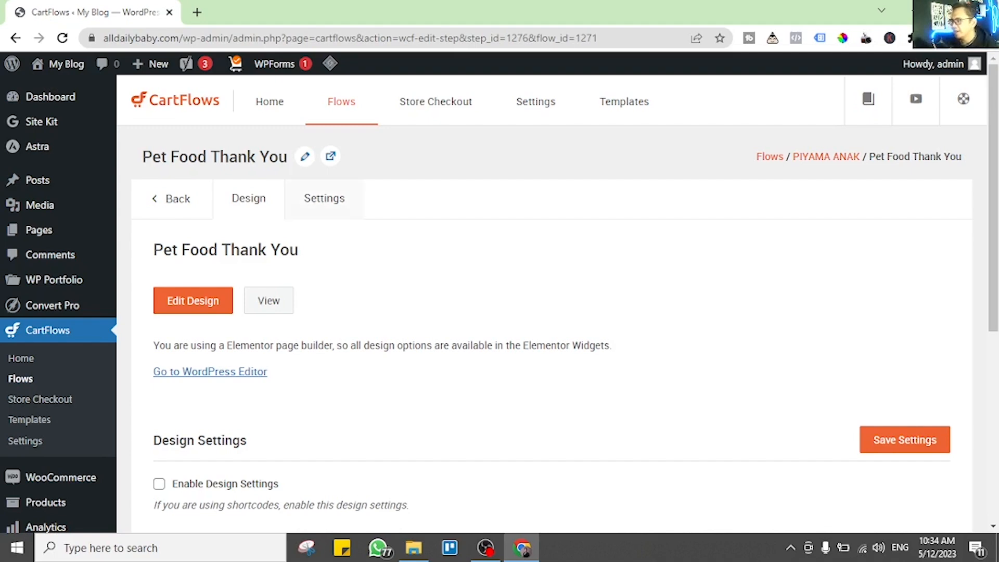
left_click(324, 198)
left_click(249, 198)
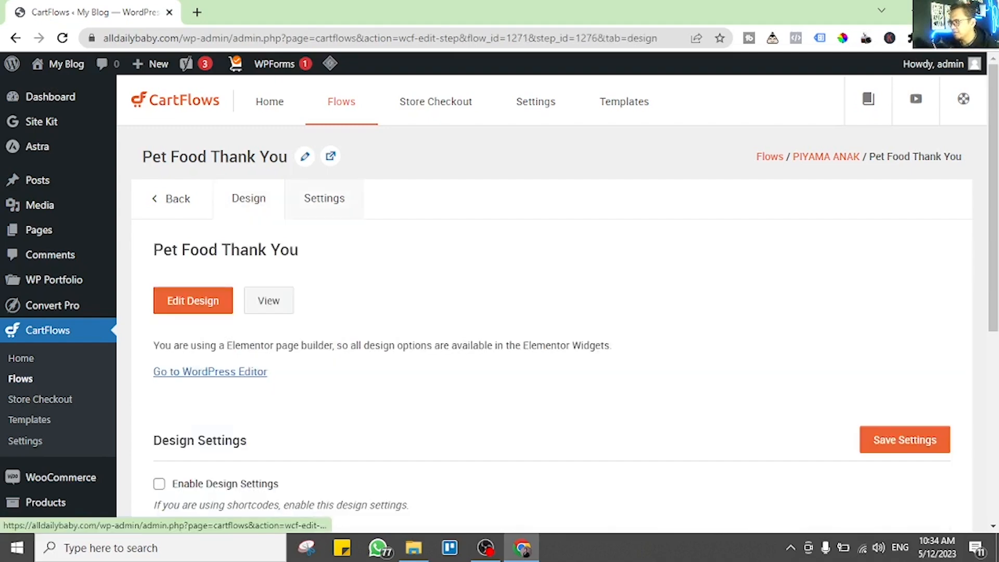
- Open the Pet Food Thank You design in Elementor in a separate tab, check the page, and close it
right_click(205, 300)
left_click(279, 327)
key("ctrl+w")
right_click(205, 301)
left_click(270, 310)
key("ctrl+Tab")
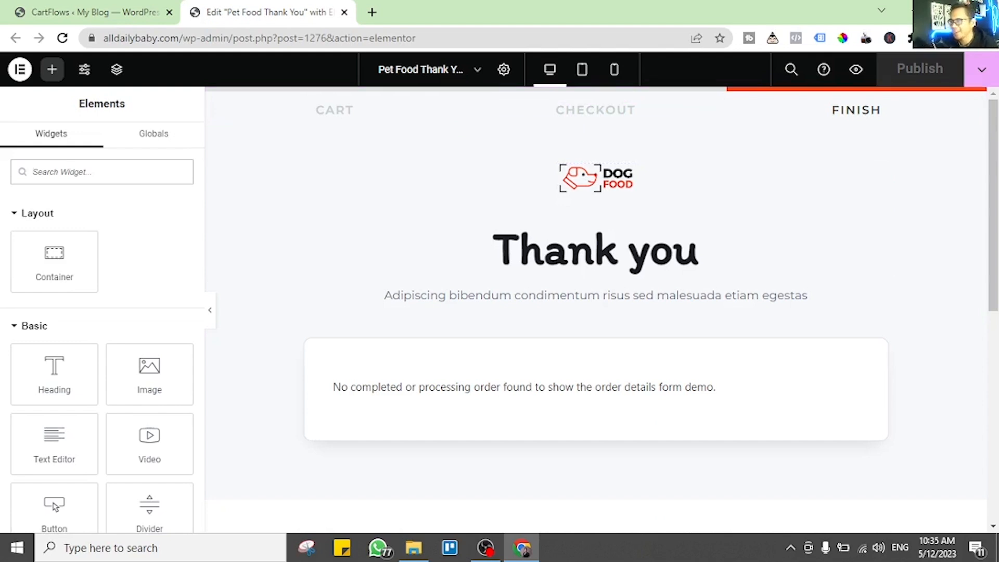
left_click(344, 12)
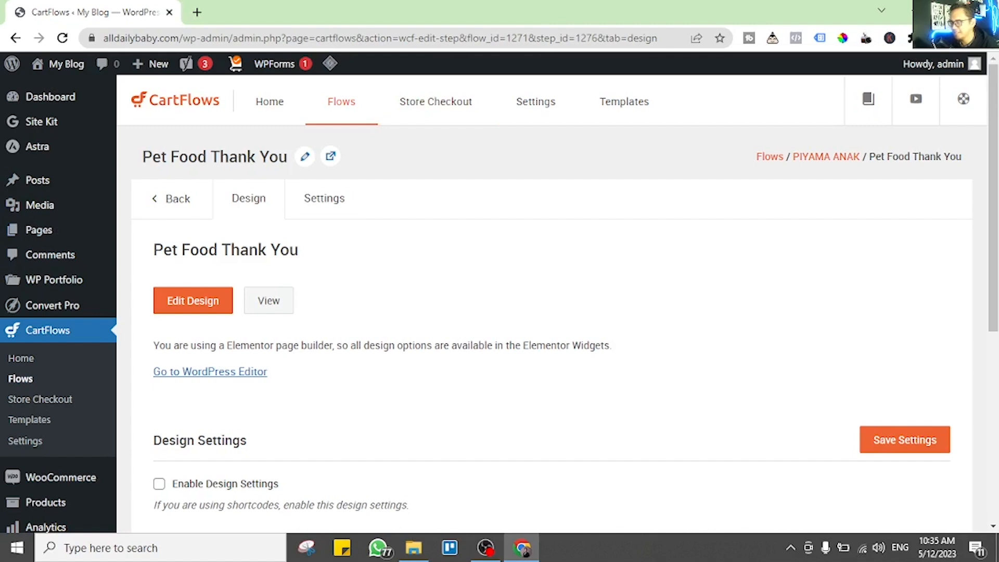
- Save the Pet Food Thank You step's design settings and open the list of all products in a separate tab
left_click(905, 440)
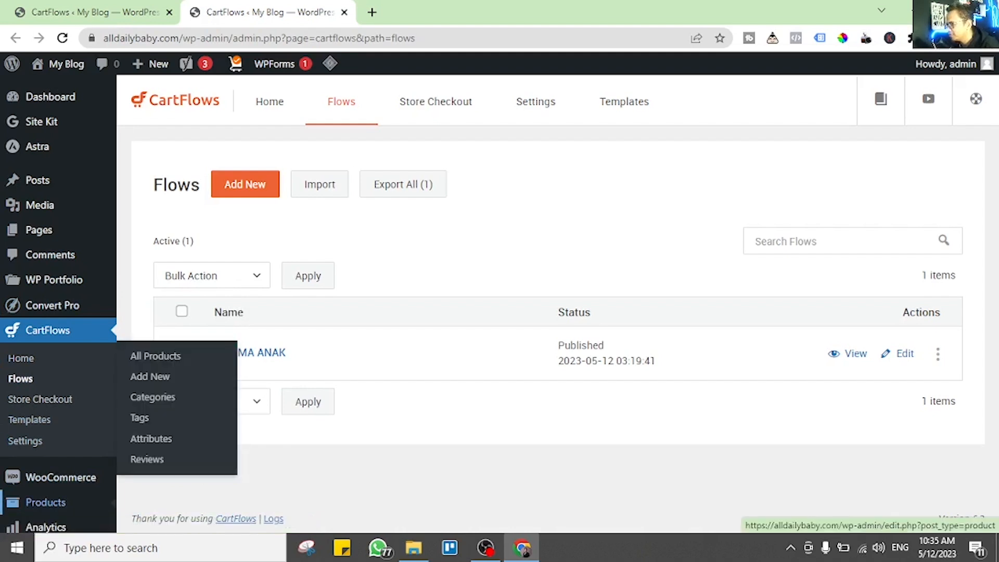
left_click(155, 356)
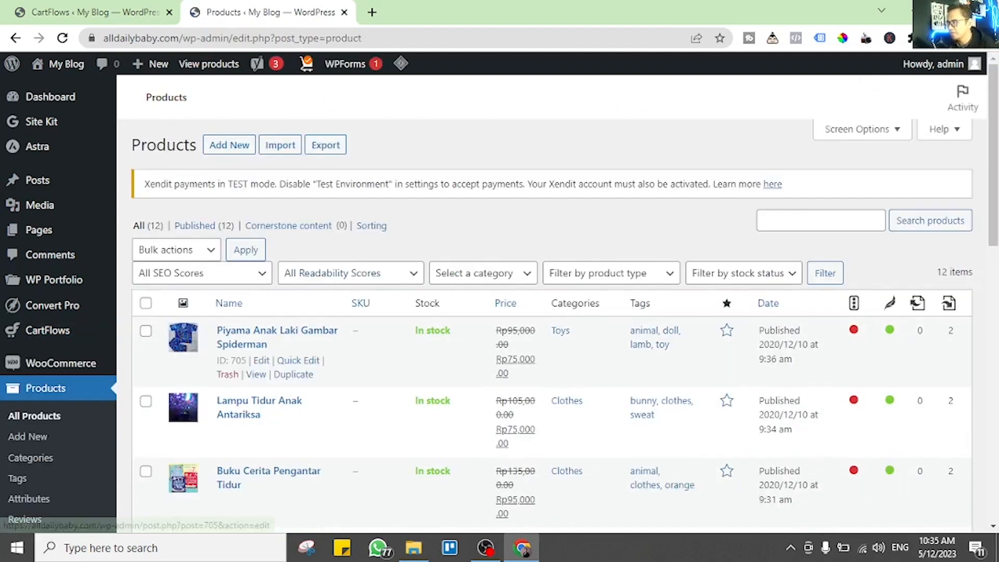
- Open the Piyama Anak Laki Gambar Spiderman product for editing and show its CartFlows product data
left_click(277, 336)
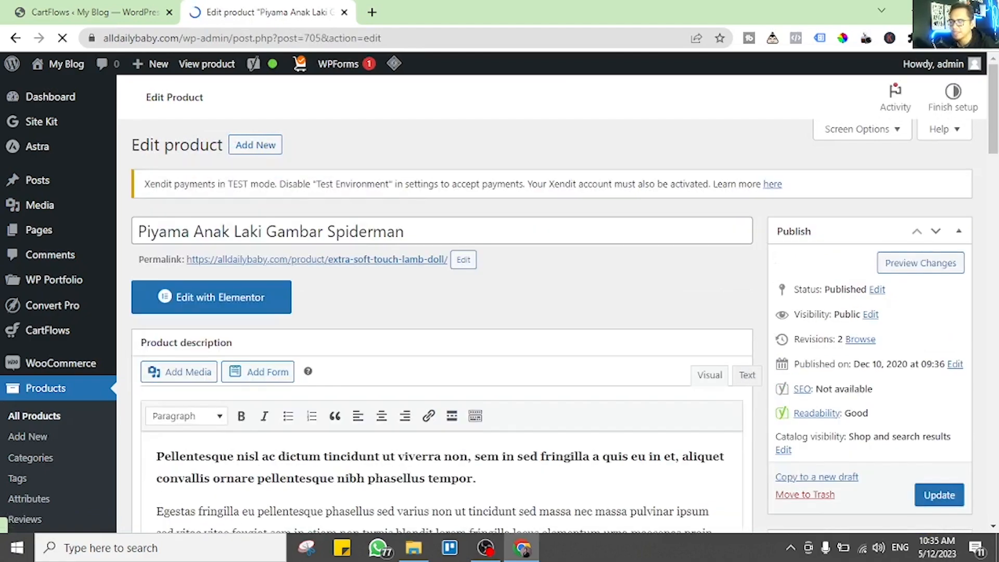
scroll(499, 333, "down", 3)
scroll(500, 333, "up", 3)
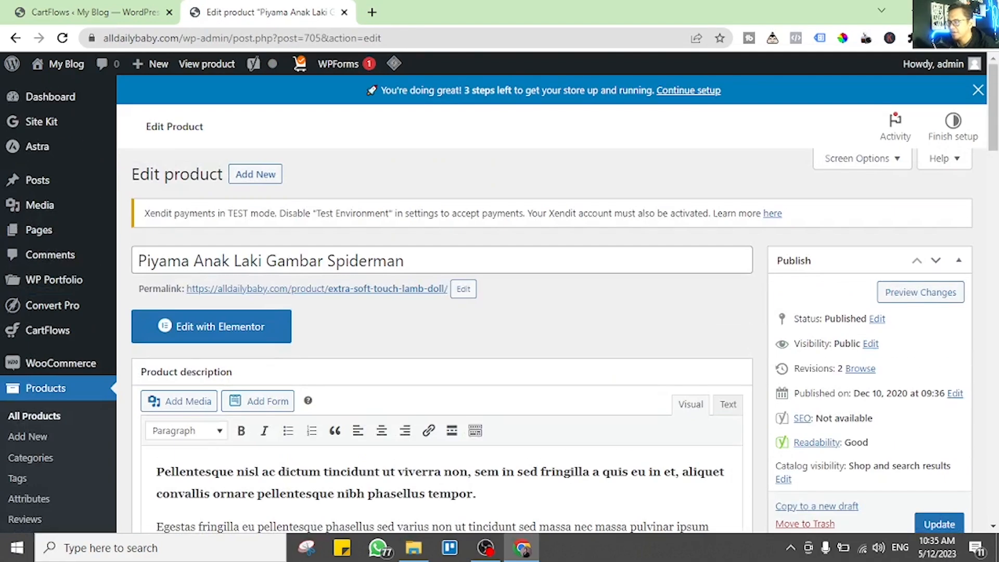
scroll(499, 332, "down", 12)
scroll(499, 332, "down", 15)
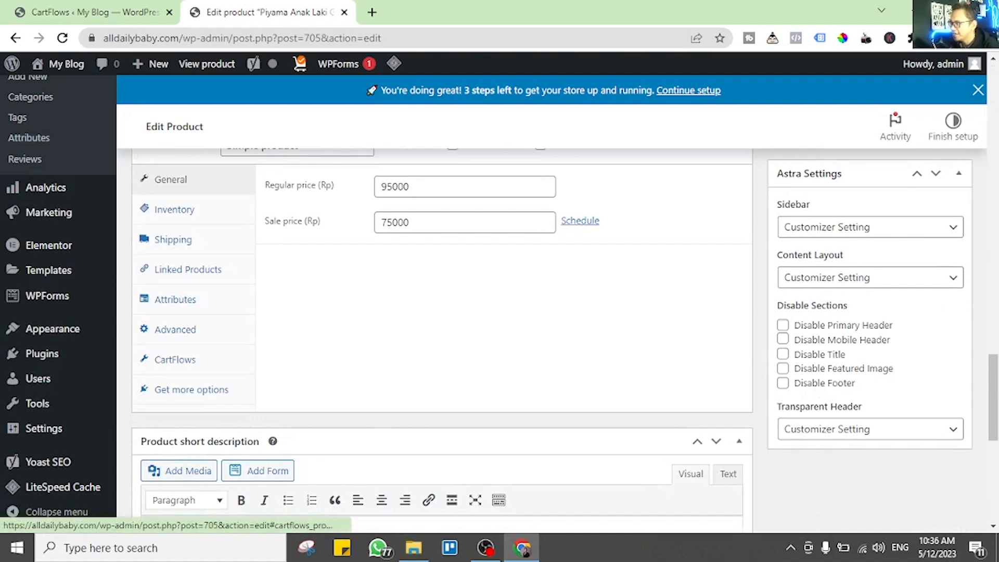
left_click(174, 359)
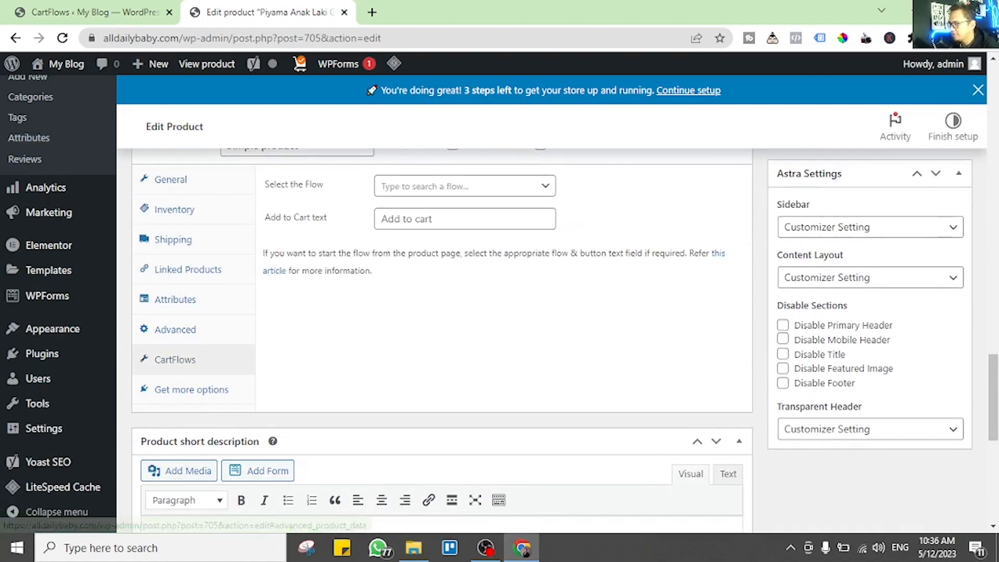
- Assign the PIYAMA ANAK flow to the Spiderman pyjama product and update the product
left_click(464, 186)
type("piyama")
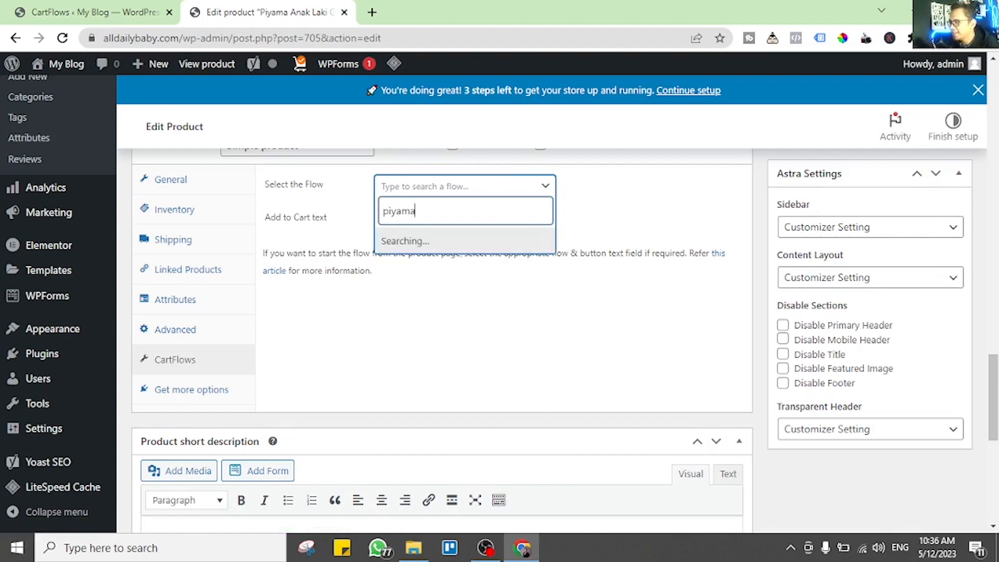
key("Return")
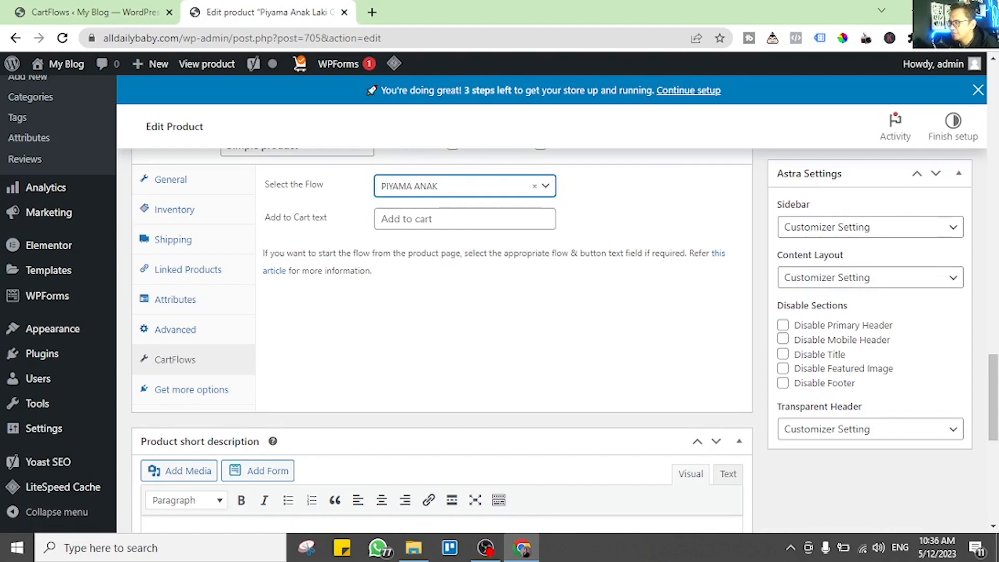
scroll(442, 338, "up", 20)
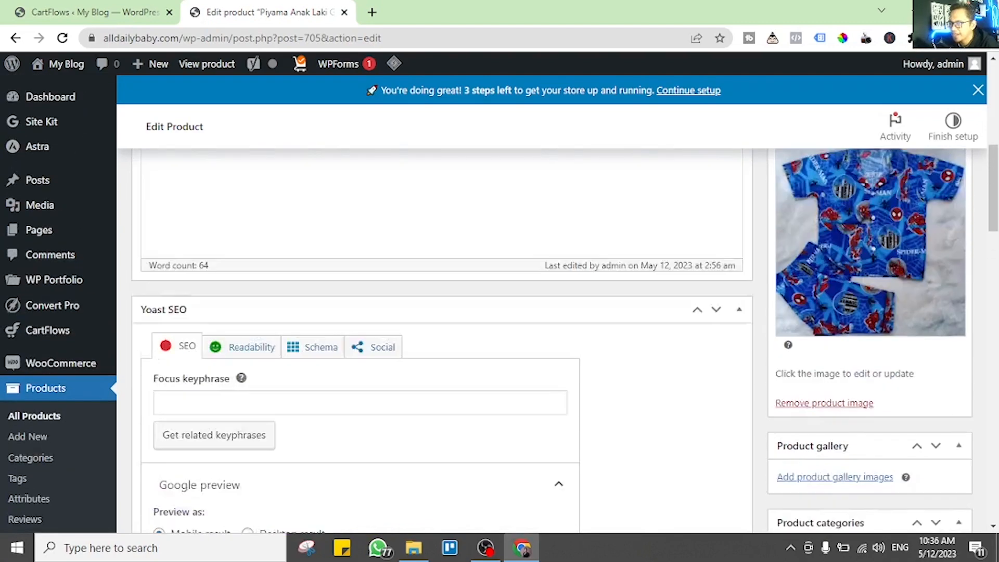
scroll(551, 338, "up", 5)
left_click(939, 378)
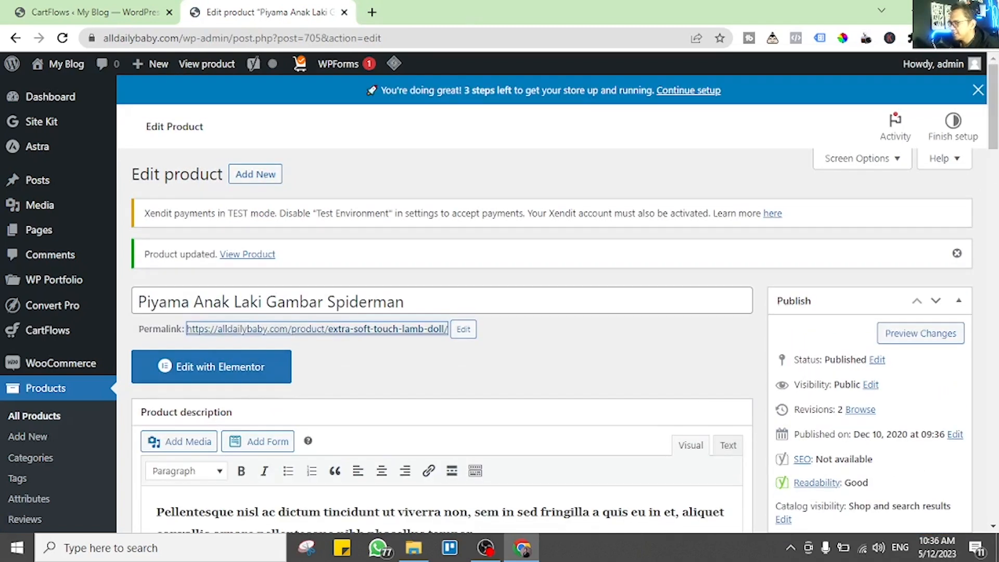
- Go to the CartFlows flows list and open the PIYAMA ANAK flow's live landing page in a separate tab
left_click(142, 353)
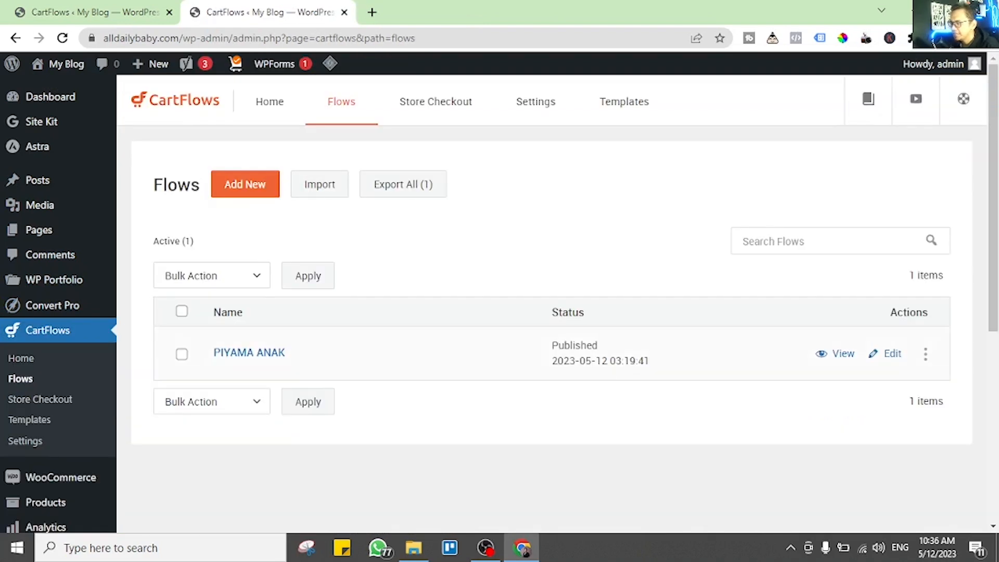
right_click(833, 354)
left_click(864, 365)
left_click(427, 13)
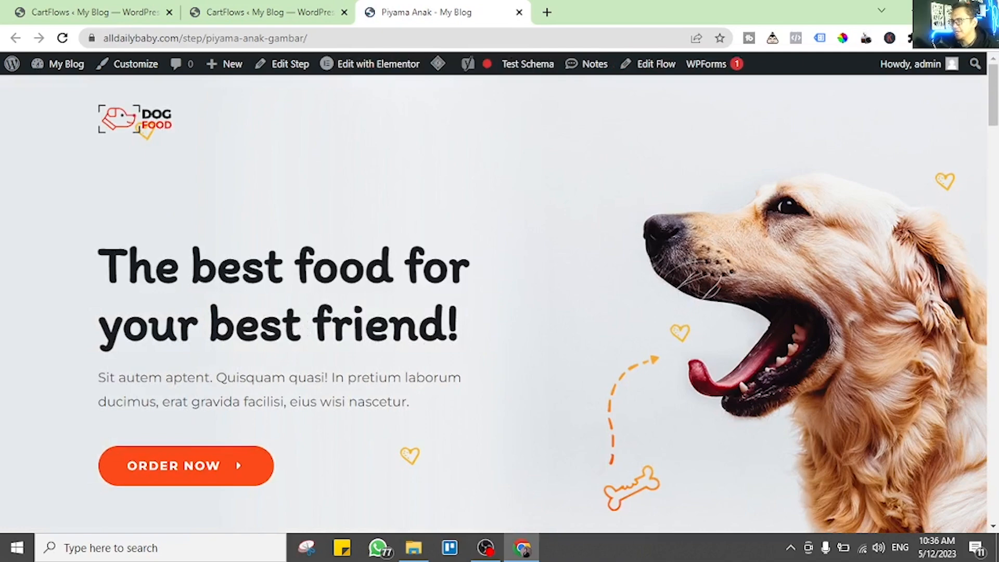
- Look through the landing page's sections, including the product details, testimonial, order links and closing offer
scroll(494, 302, "down", 5)
scroll(494, 302, "up", 5)
scroll(494, 302, "down", 1)
scroll(494, 302, "down", 15)
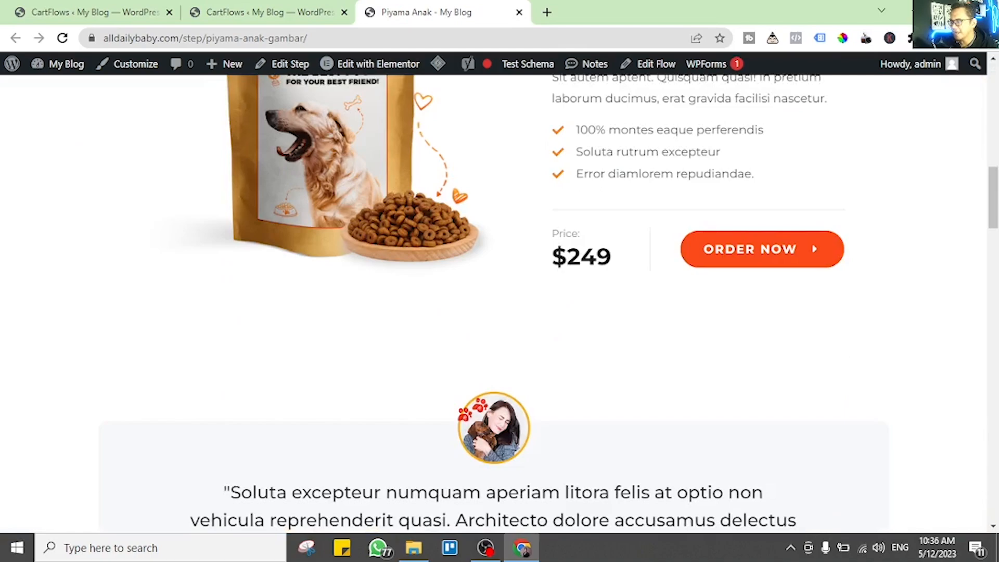
scroll(494, 302, "up", 15)
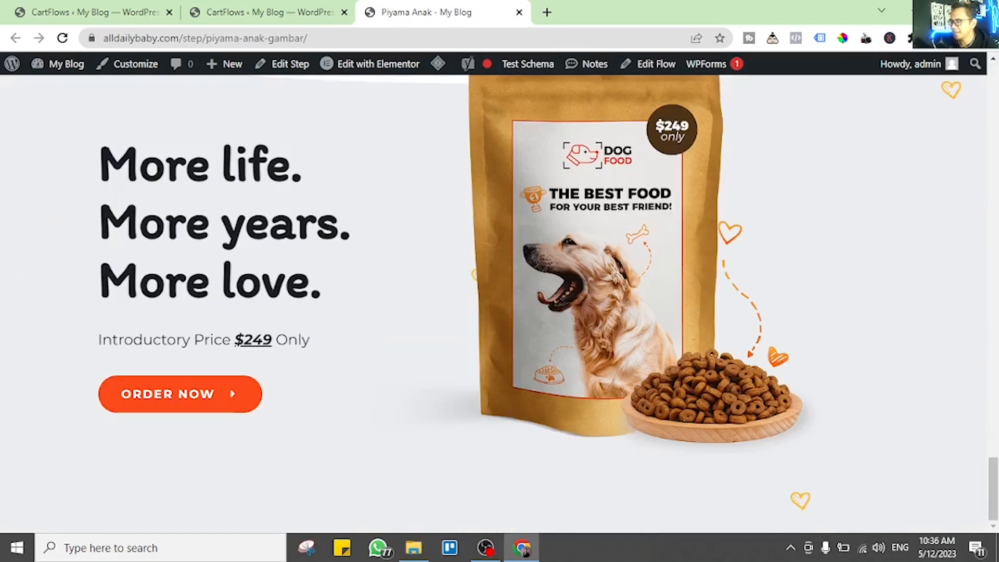
scroll(494, 302, "down", 15)
scroll(494, 302, "up", 7)
scroll(494, 302, "up", 10)
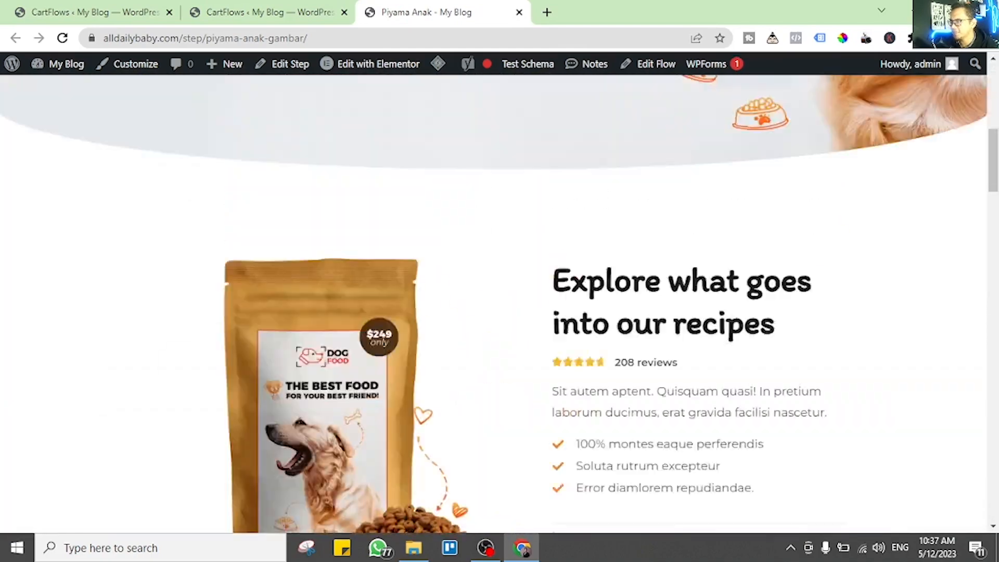
scroll(494, 302, "down", 6)
scroll(494, 302, "down", 12)
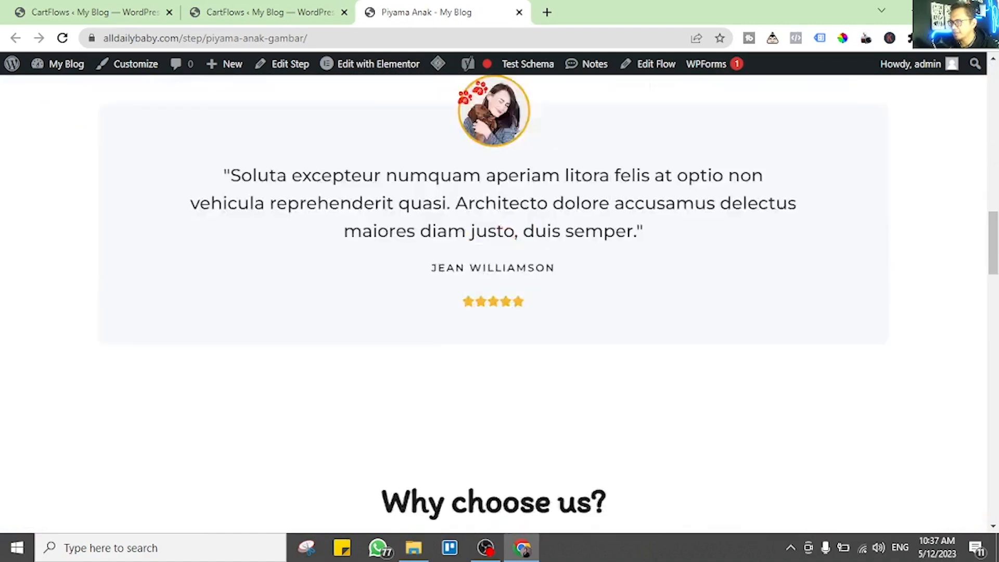
scroll(494, 301, "up", 15)
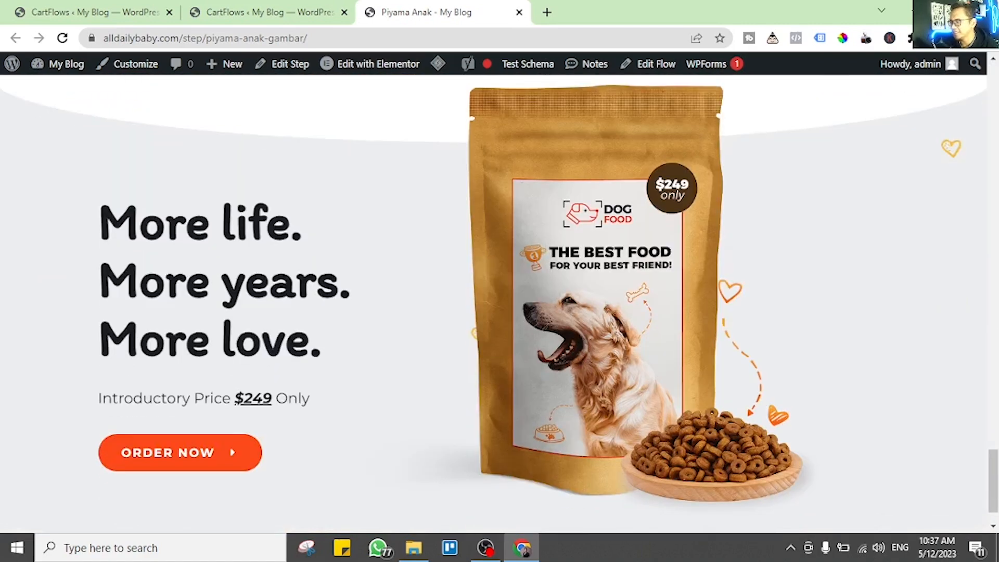
scroll(494, 301, "down", 1)
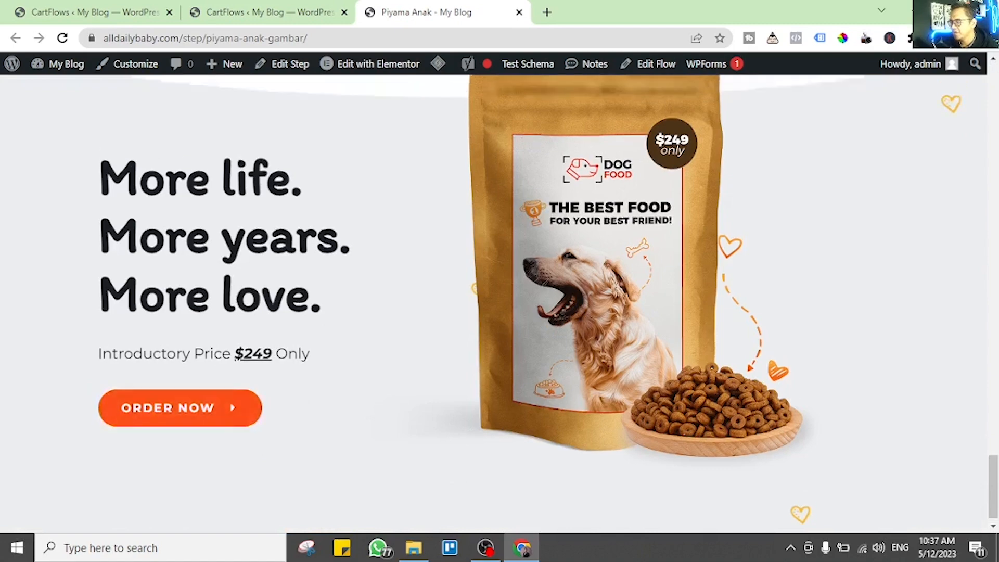
scroll(494, 302, "down", 10)
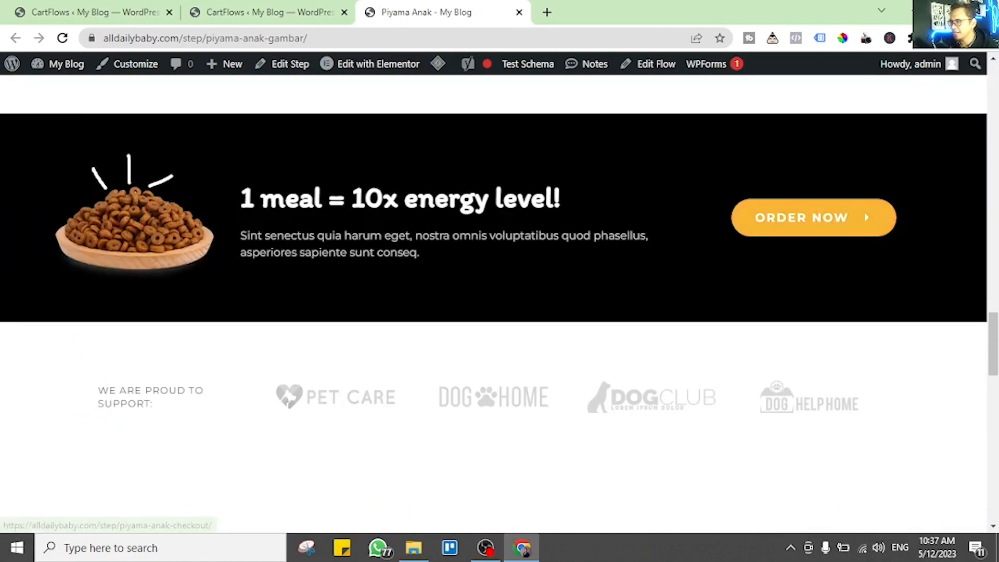
- Go from the landing page's energy-level banner to the checkout and review its form, order bump and payment methods
left_click(813, 217)
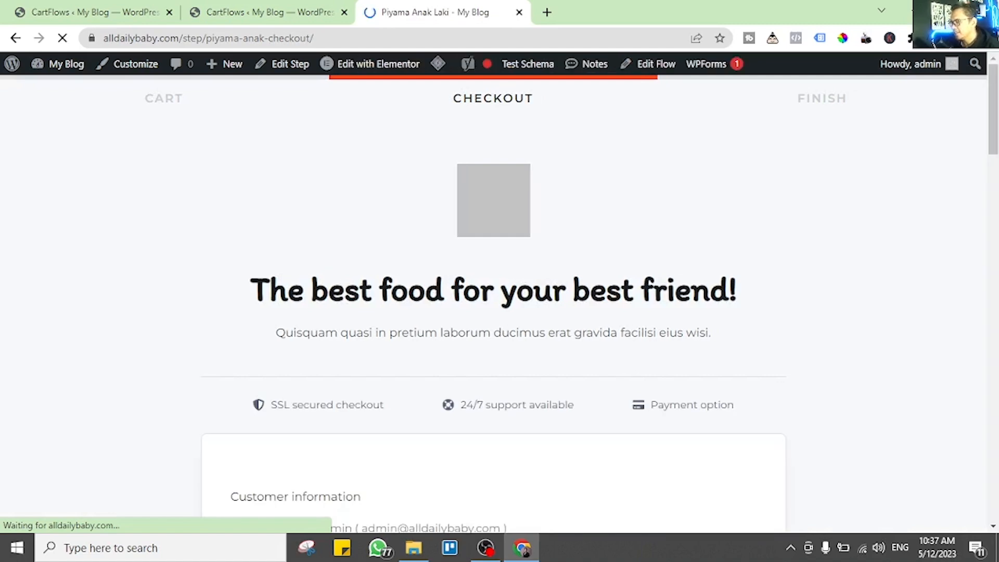
scroll(494, 302, "down", 15)
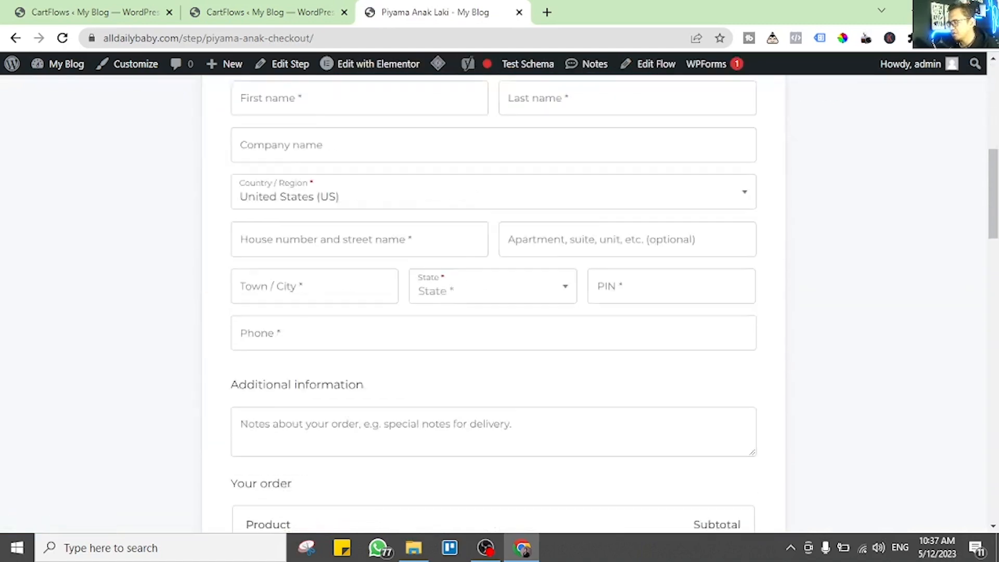
scroll(494, 302, "down", 2)
scroll(495, 302, "down", 7)
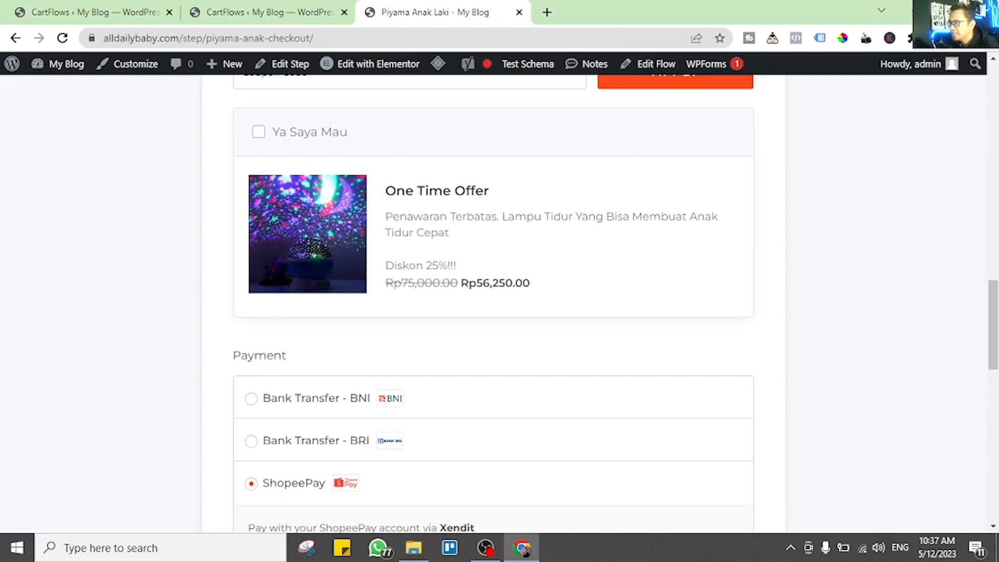
scroll(493, 303, "up", 15)
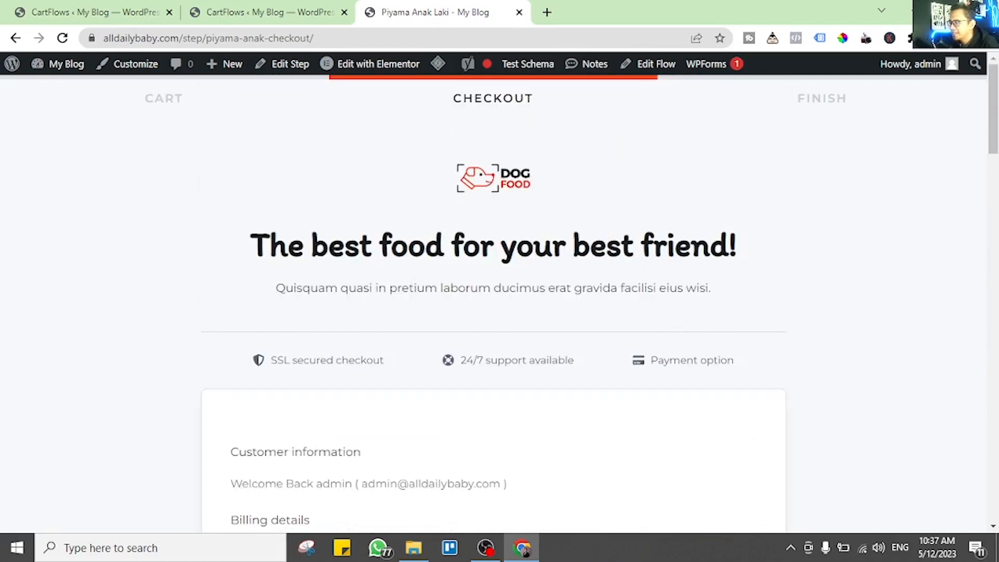
- Fill in the checkout's billing details with the saved customer name, company, address and phone number
scroll(493, 303, "down", 4)
left_click(360, 340)
left_click(393, 388)
scroll(394, 388, "down", 5)
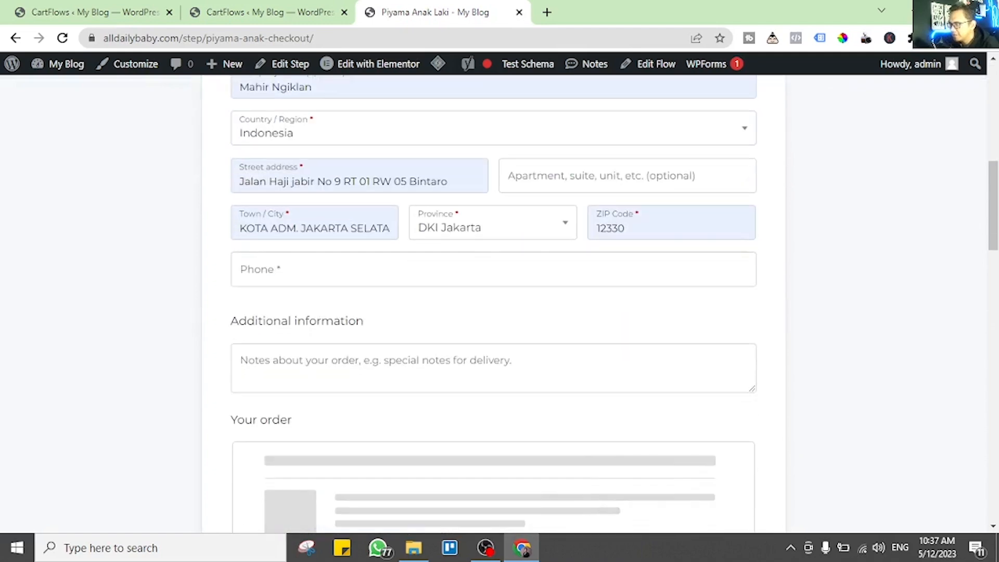
left_click(349, 269)
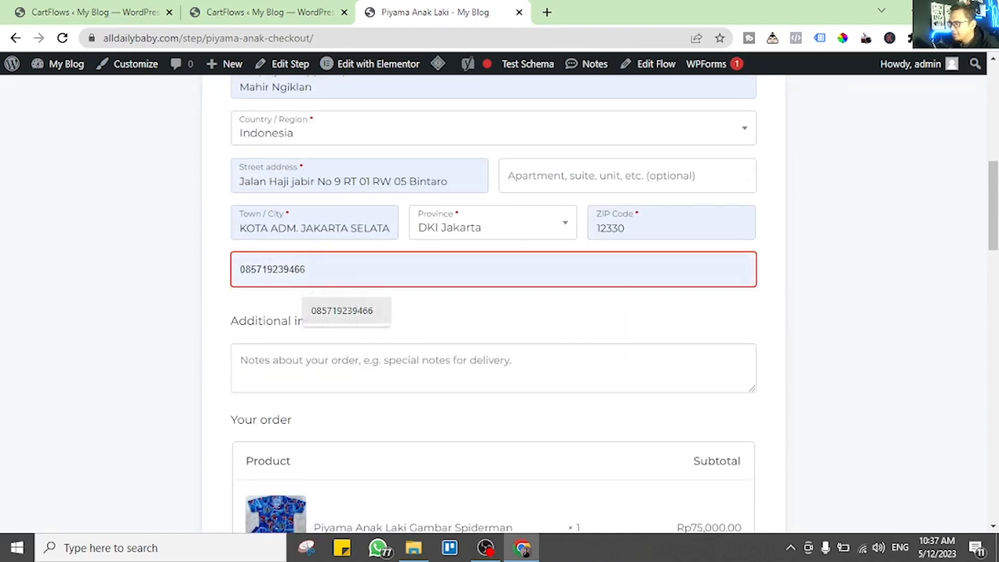
left_click(346, 310)
scroll(346, 311, "down", 1)
scroll(493, 302, "up", 1)
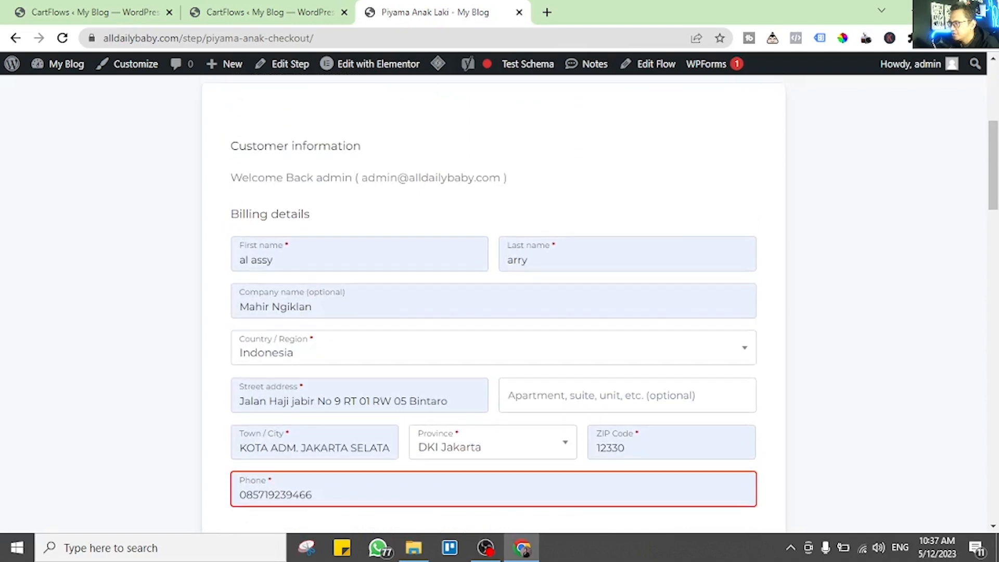
- Accept the One Time Offer order bump for the sleep lamp and check the order summary
scroll(493, 302, "down", 5)
scroll(493, 302, "down", 4)
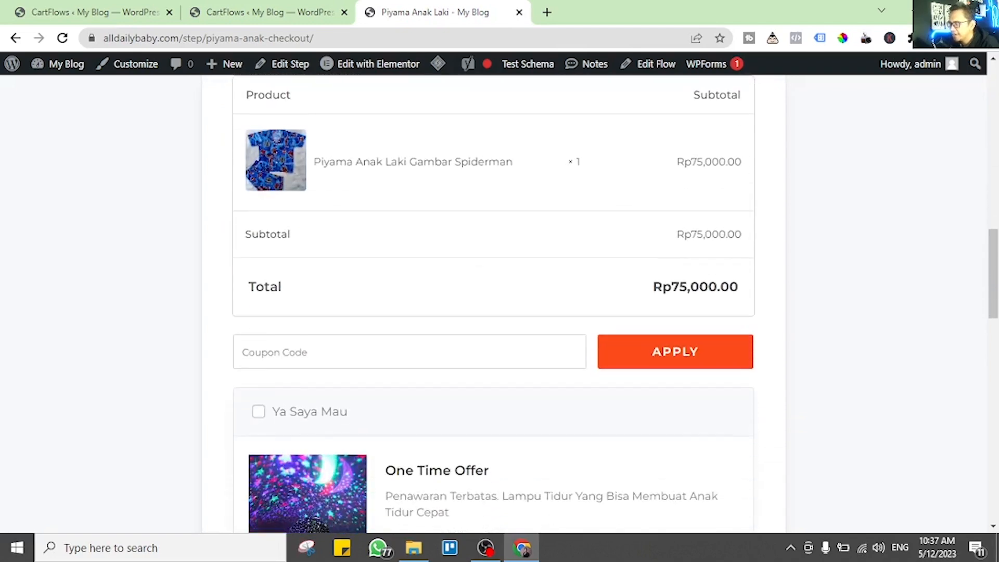
scroll(494, 302, "down", 4)
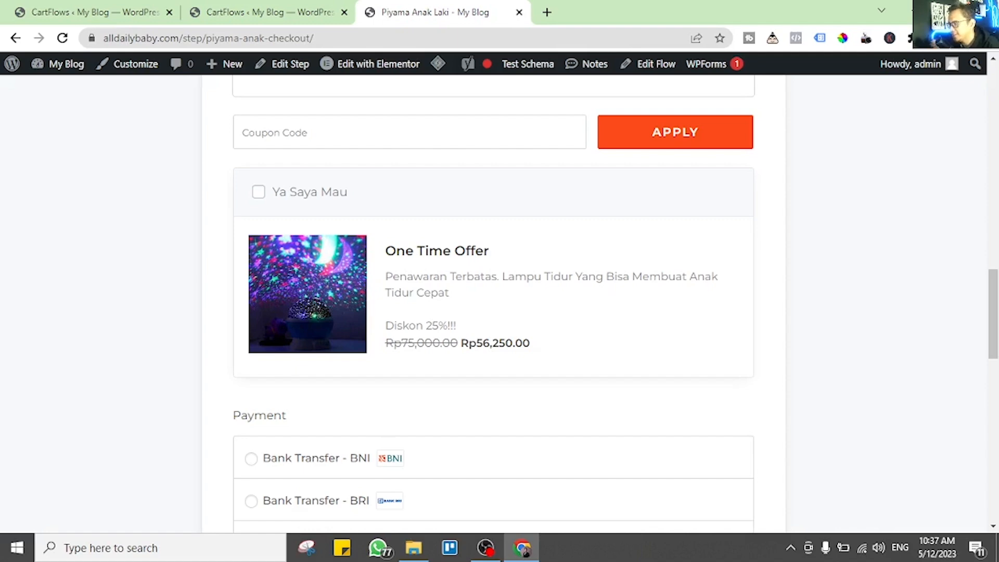
left_click(259, 192)
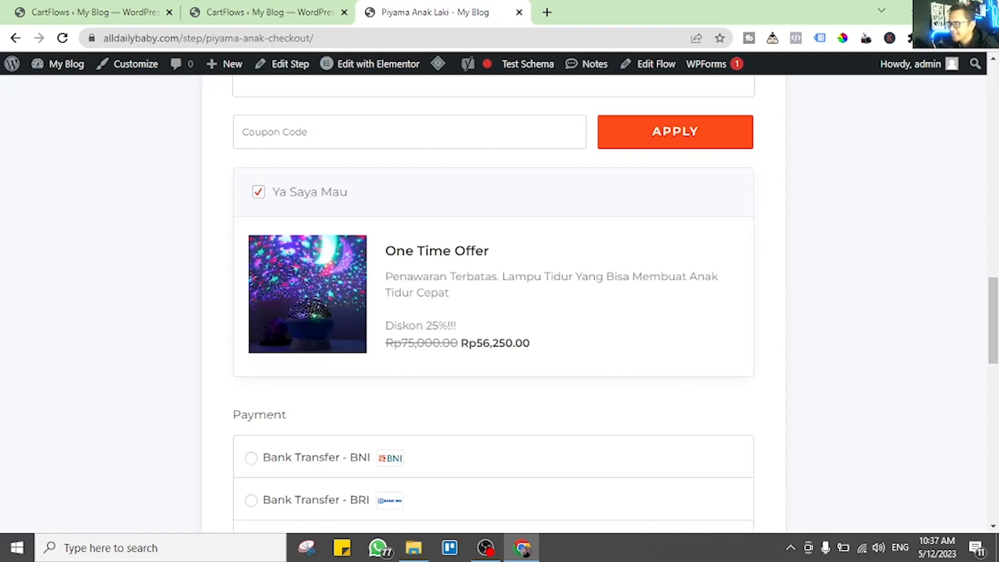
scroll(493, 302, "up", 8)
scroll(493, 302, "down", 1)
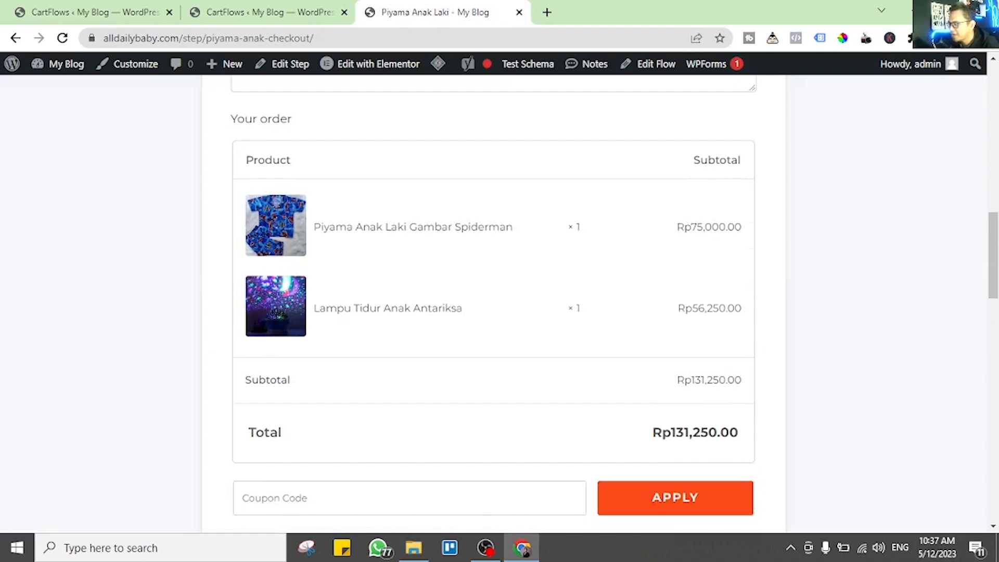
scroll(494, 301, "down", 10)
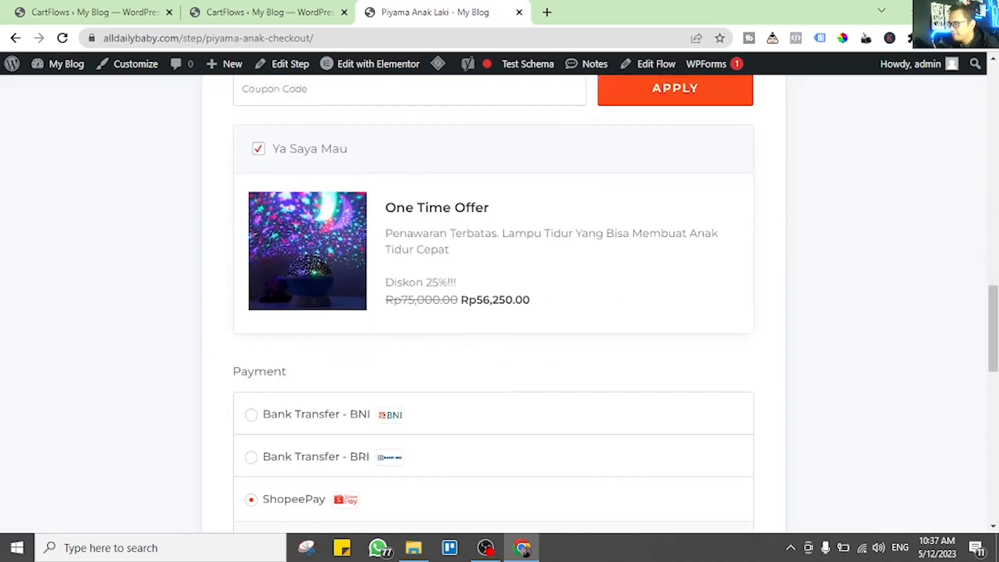
- Review the payment methods, place the order with ShopeePay, and view the bedtime storybook offer
scroll(494, 302, "down", 1)
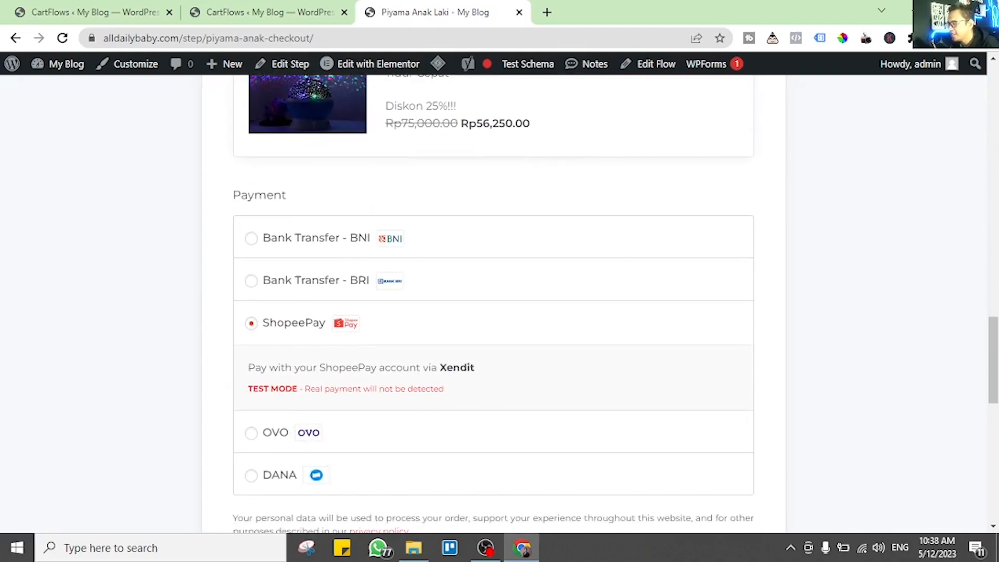
scroll(493, 302, "down", 2)
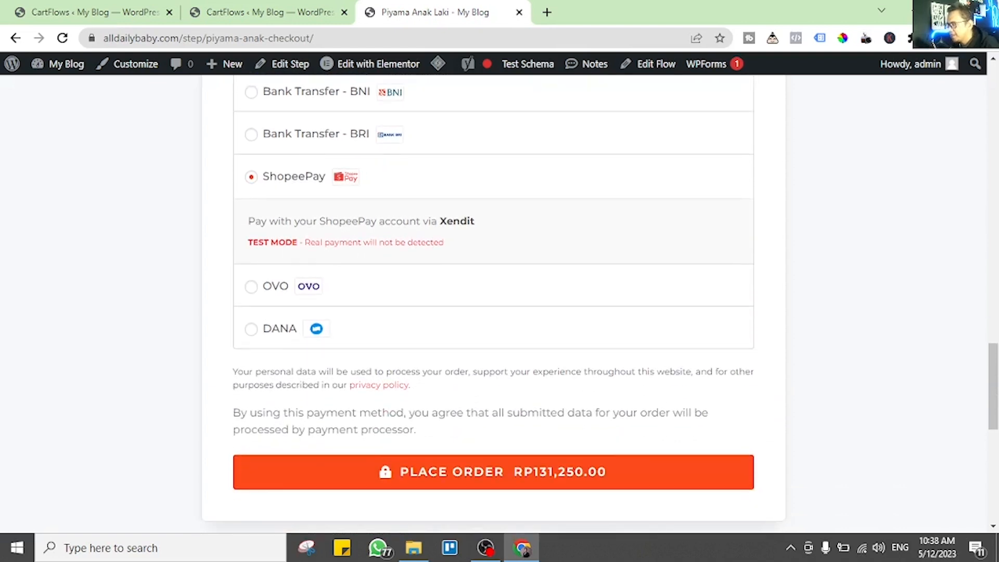
scroll(493, 302, "up", 1)
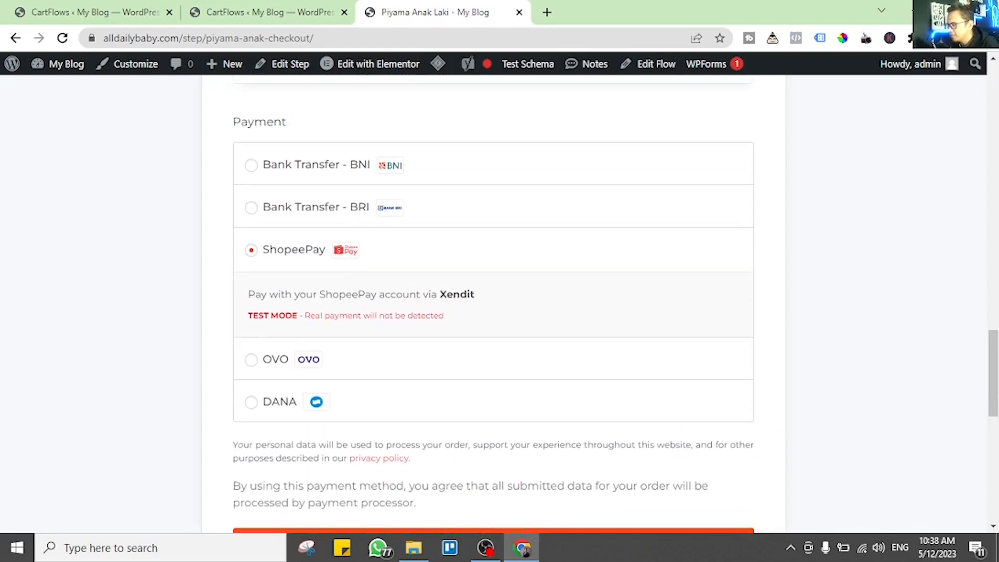
left_click_drag(445, 316, 302, 316)
left_click(302, 315)
scroll(493, 302, "down", 2)
scroll(493, 302, "down", 1)
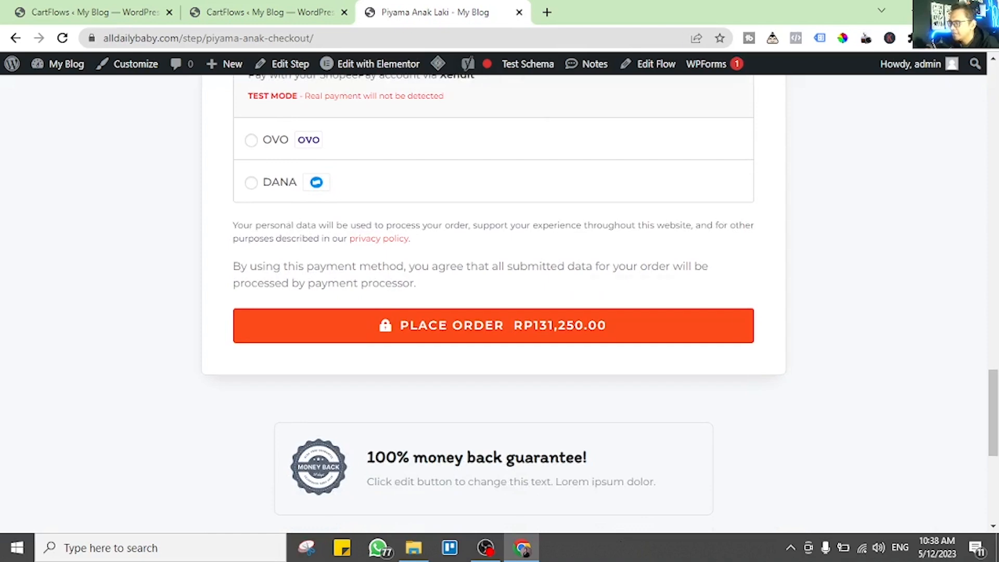
left_click(493, 326)
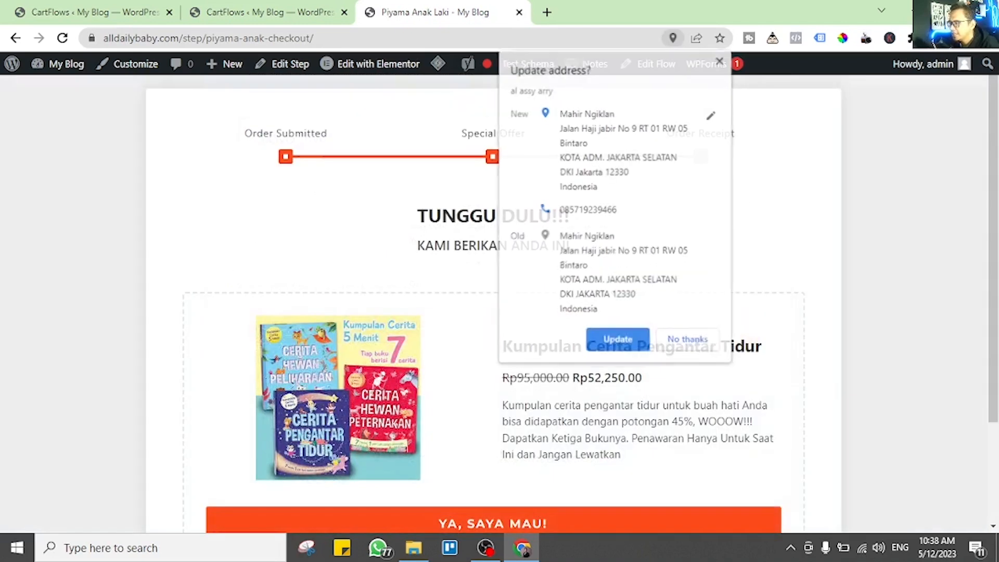
scroll(493, 312, "down", 3)
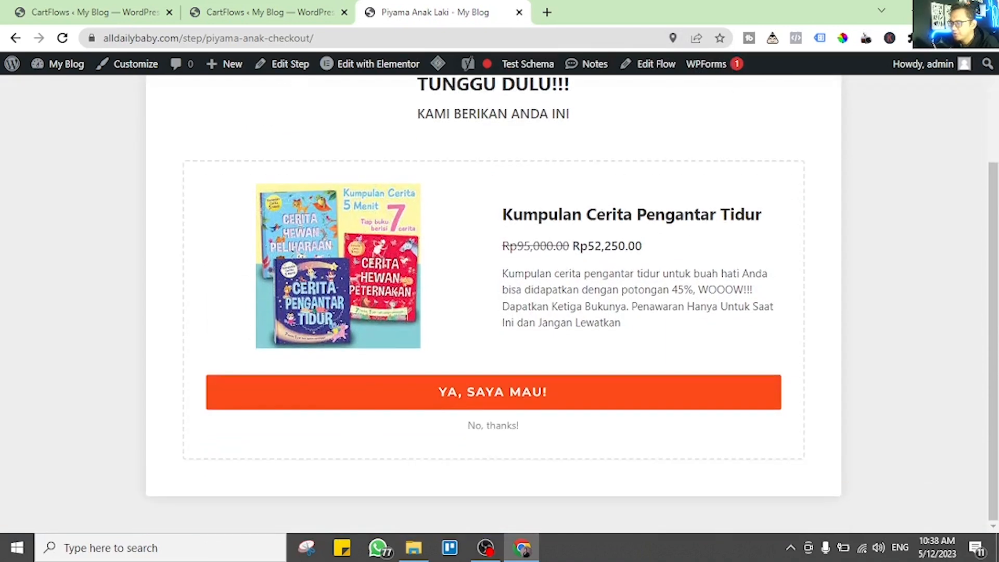
- Review the Kumpulan Cerita Pengantar Tidur special offer and accept it to add the storybooks to the order
scroll(493, 312, "up", 3)
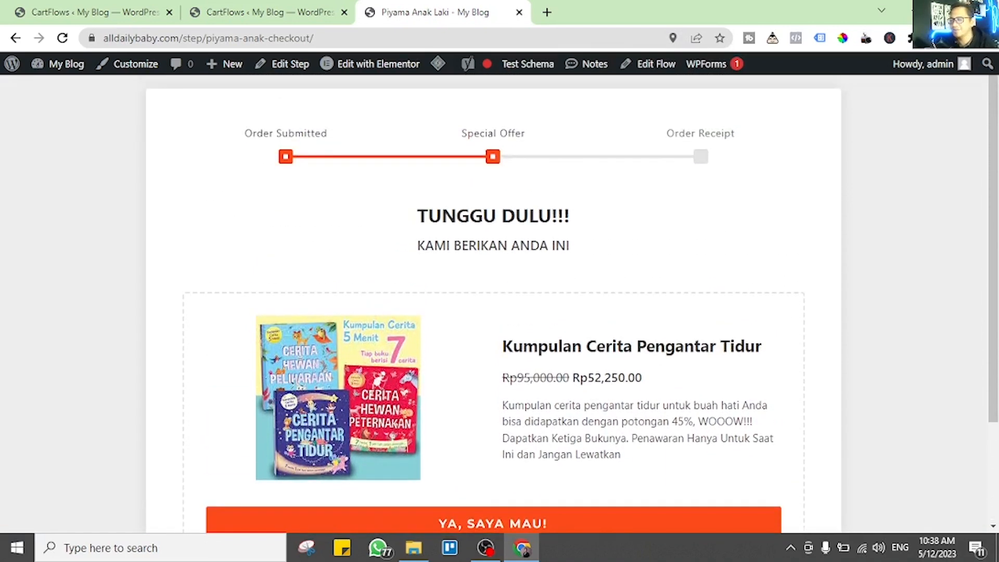
scroll(493, 312, "down", 1)
scroll(494, 312, "up", 1)
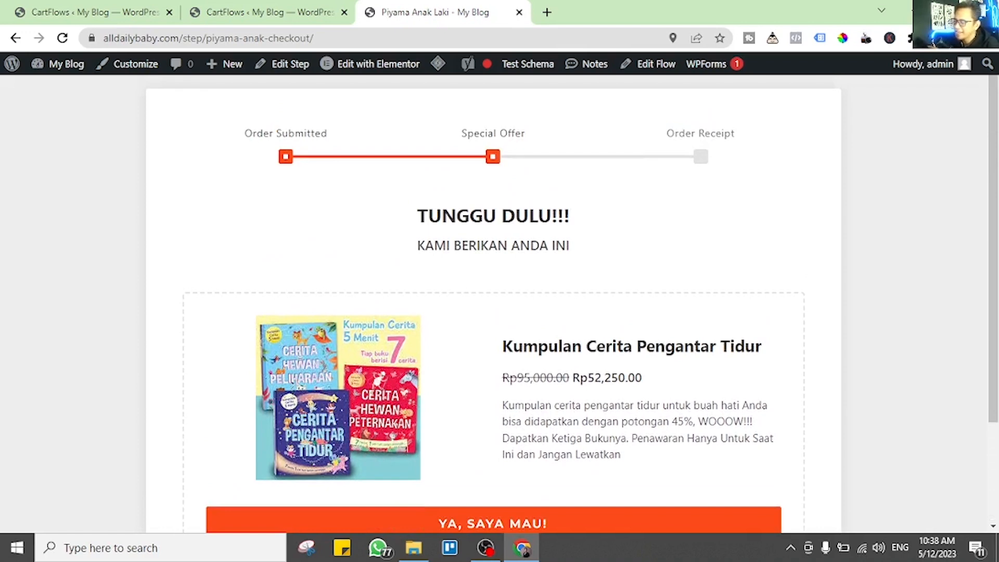
scroll(493, 312, "down", 3)
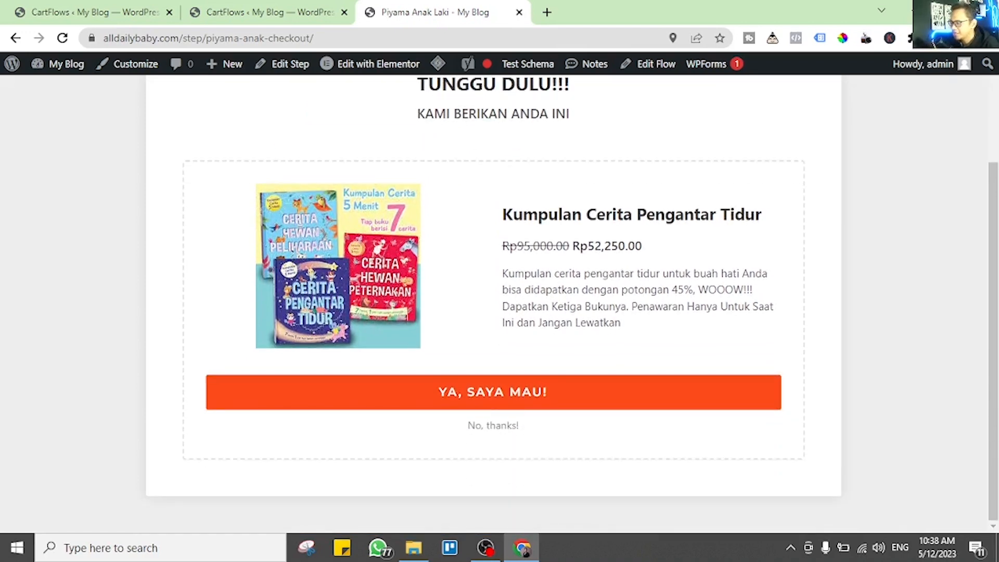
scroll(494, 312, "up", 3)
scroll(493, 312, "down", 3)
left_click(493, 392)
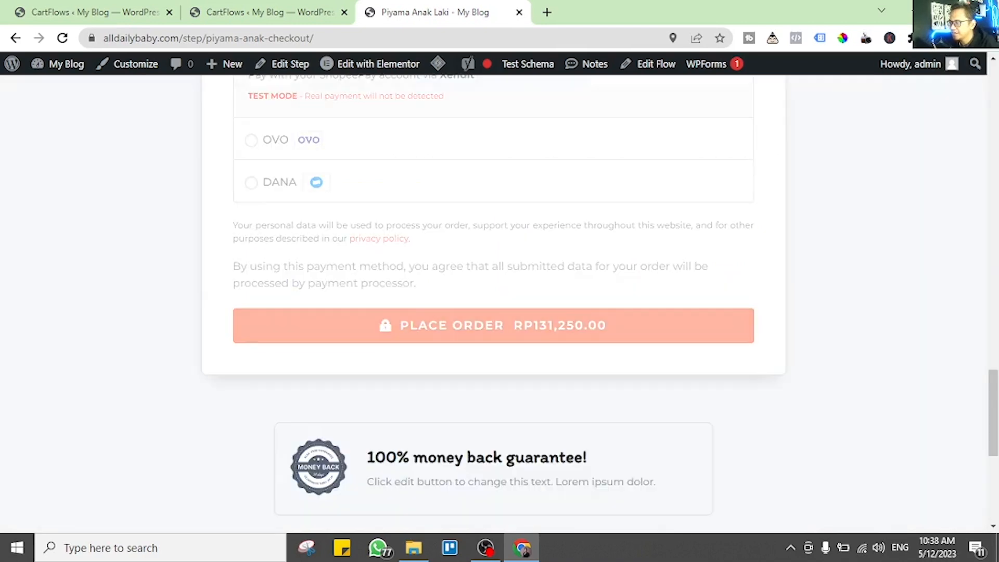
- Examine the ShopeePay payment page's order summary, checking the pyjamas, sleep lamp and storybook items, their prices and the subtotal
scroll(499, 291, "down", 2)
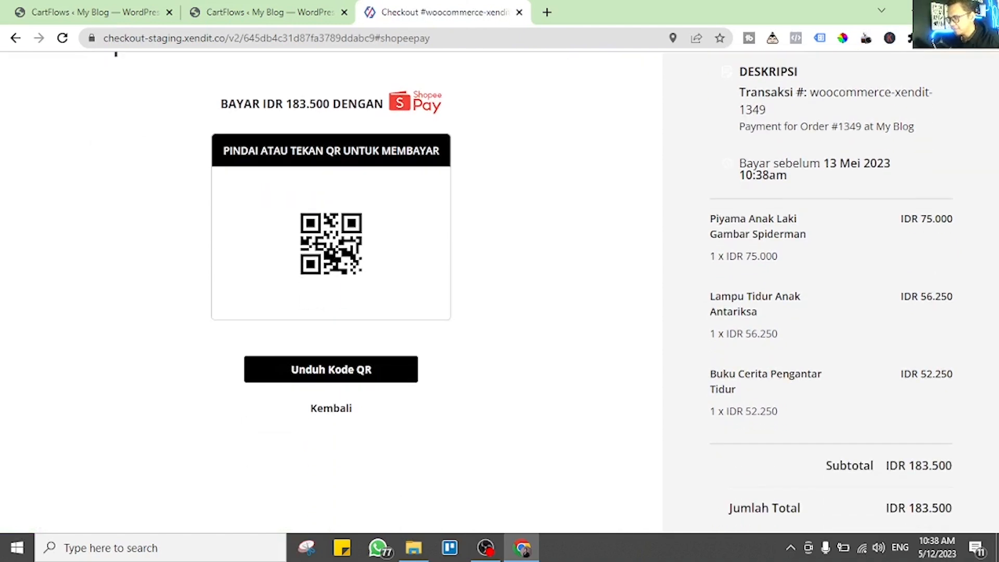
scroll(499, 291, "up", 2)
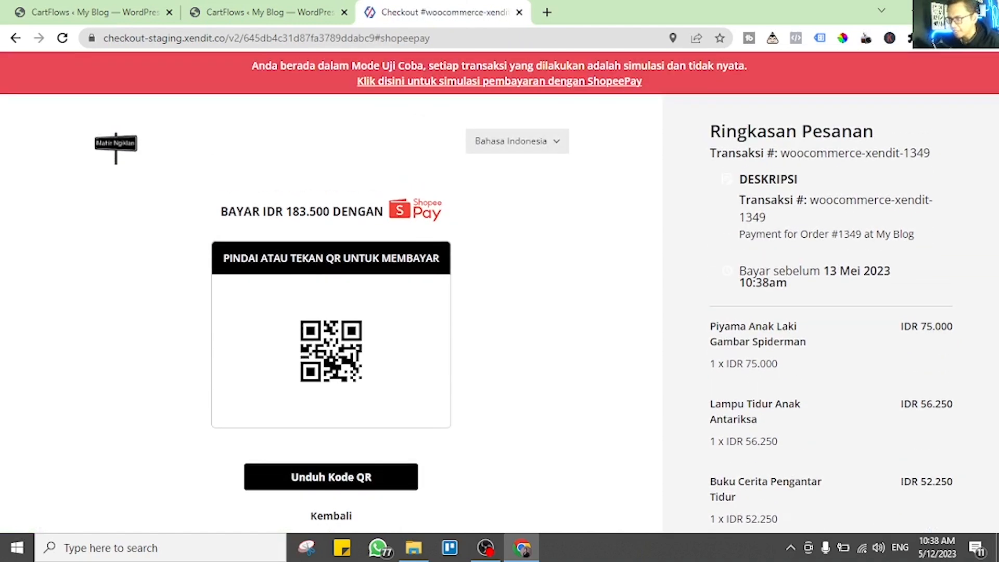
scroll(500, 291, "down", 2)
left_click_drag(709, 214, 778, 417)
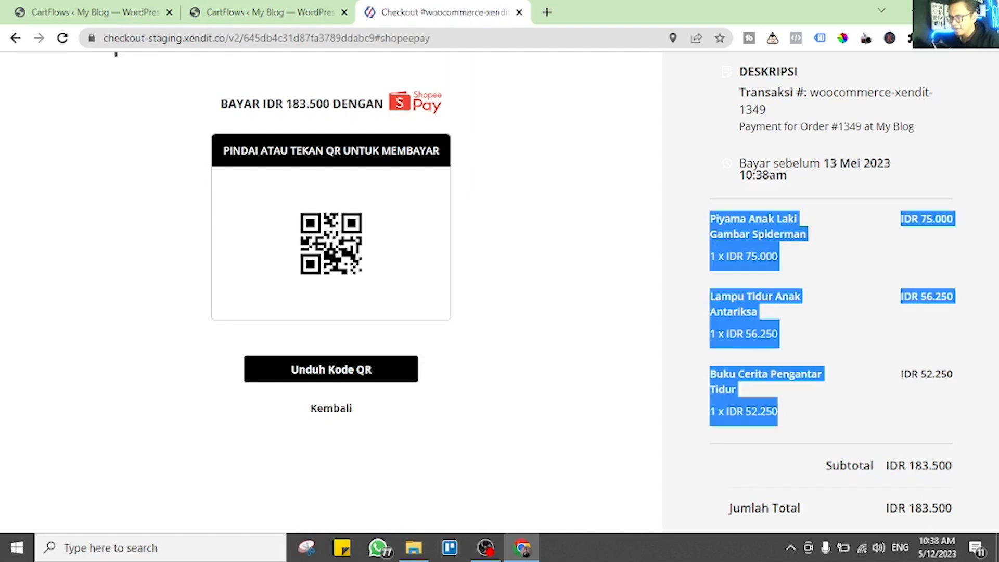
left_click(796, 416)
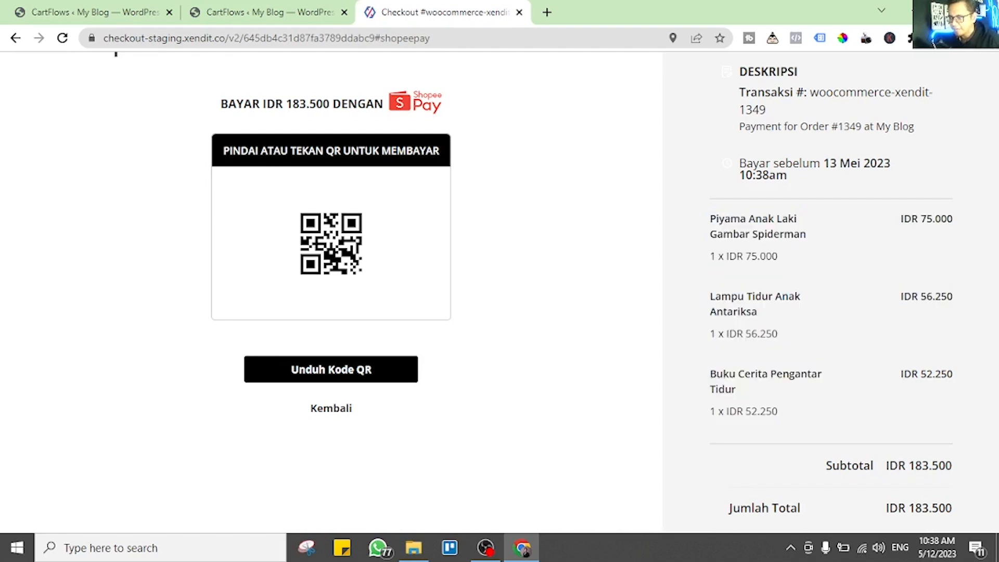
left_click_drag(716, 219, 776, 219)
left_click_drag(721, 296, 769, 296)
left_click_drag(710, 374, 736, 389)
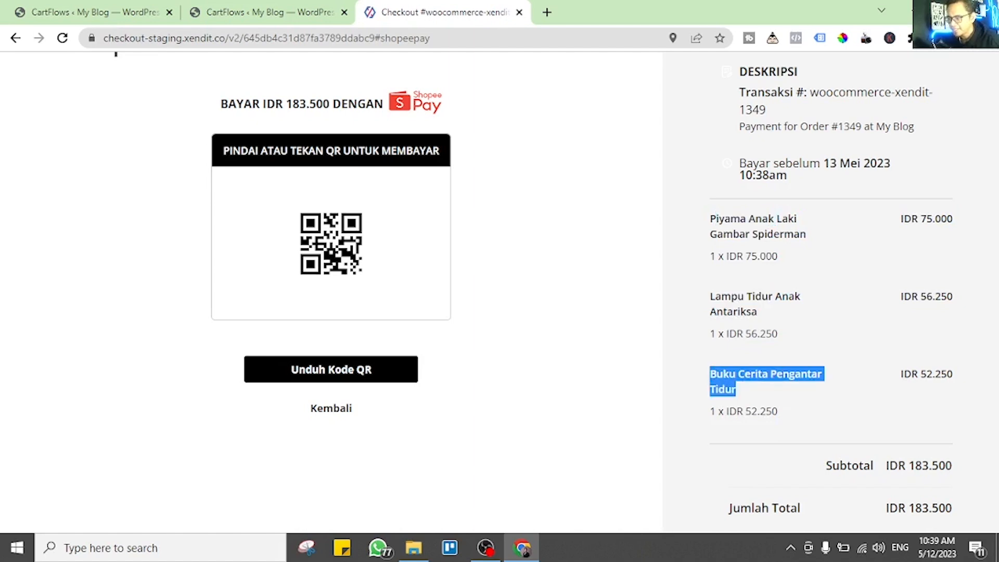
left_click(749, 390)
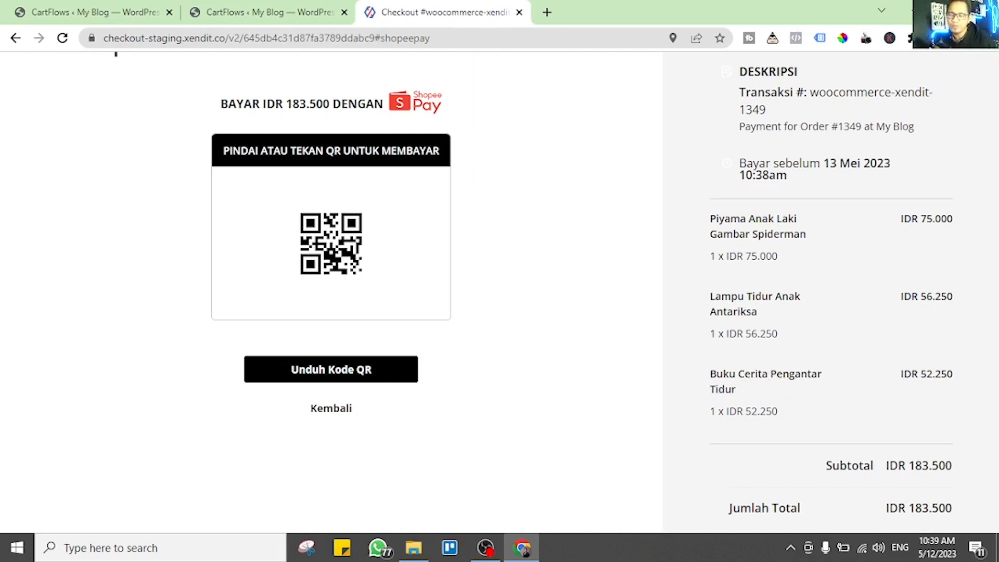
left_click_drag(900, 218, 952, 218)
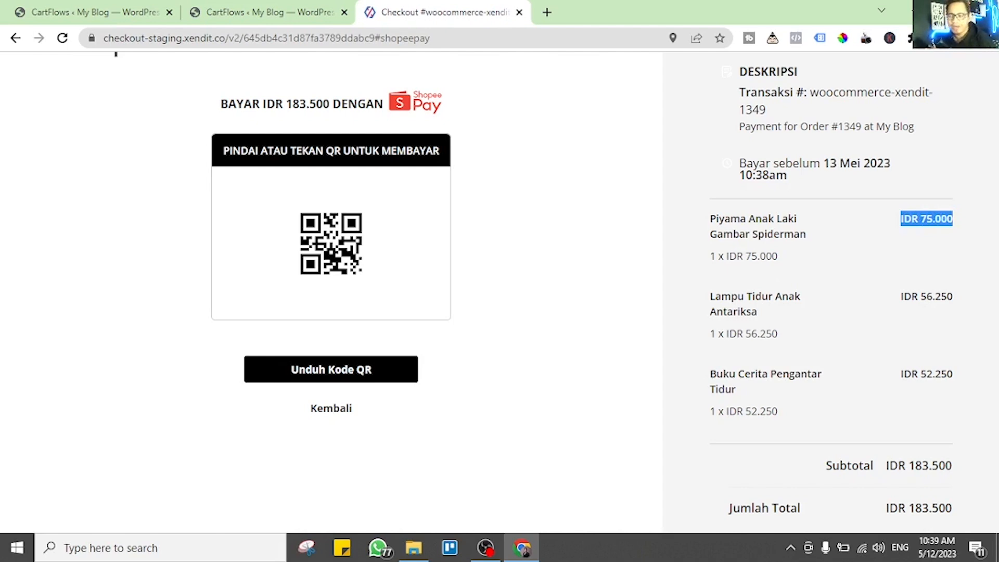
left_click_drag(953, 466, 885, 466)
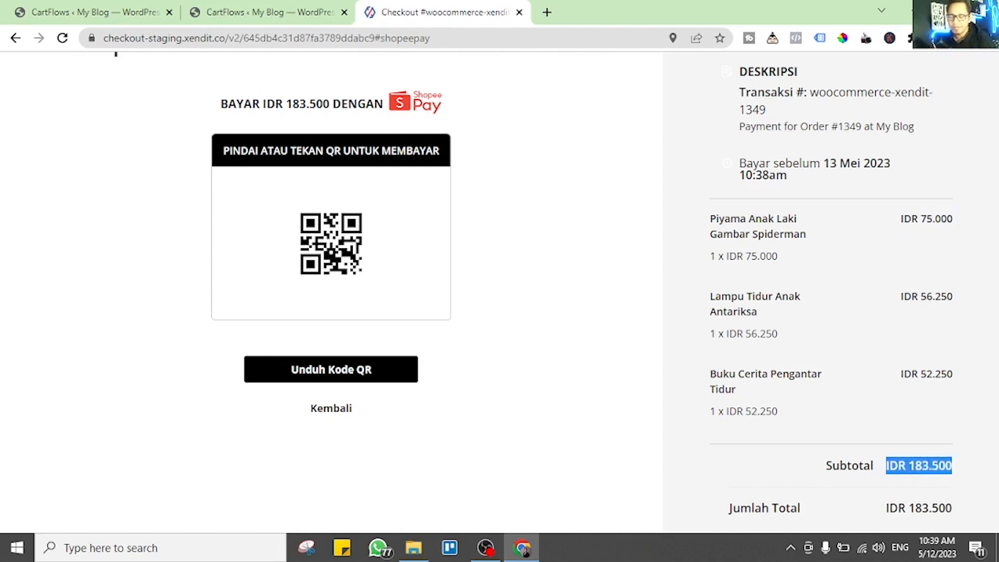
left_click(884, 466)
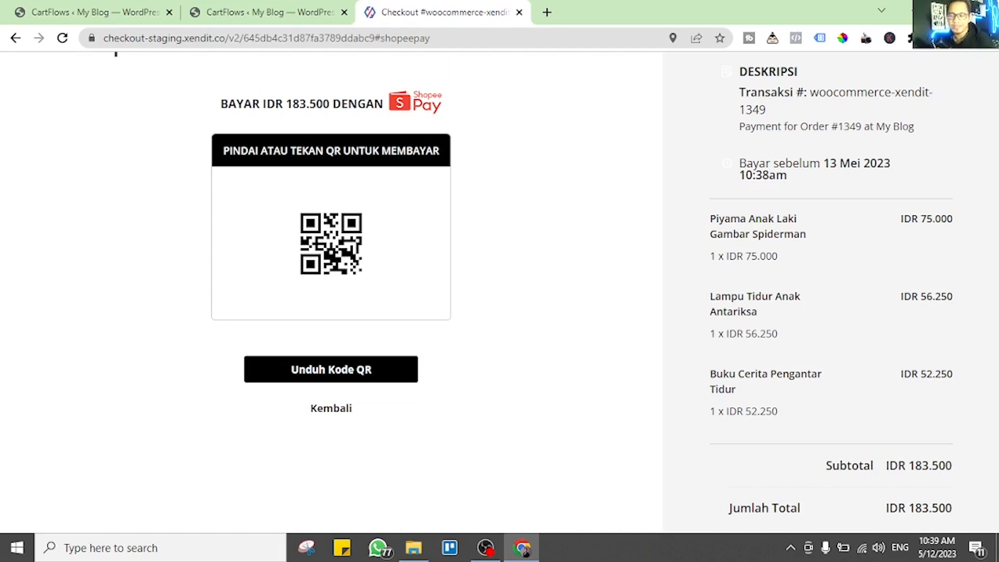